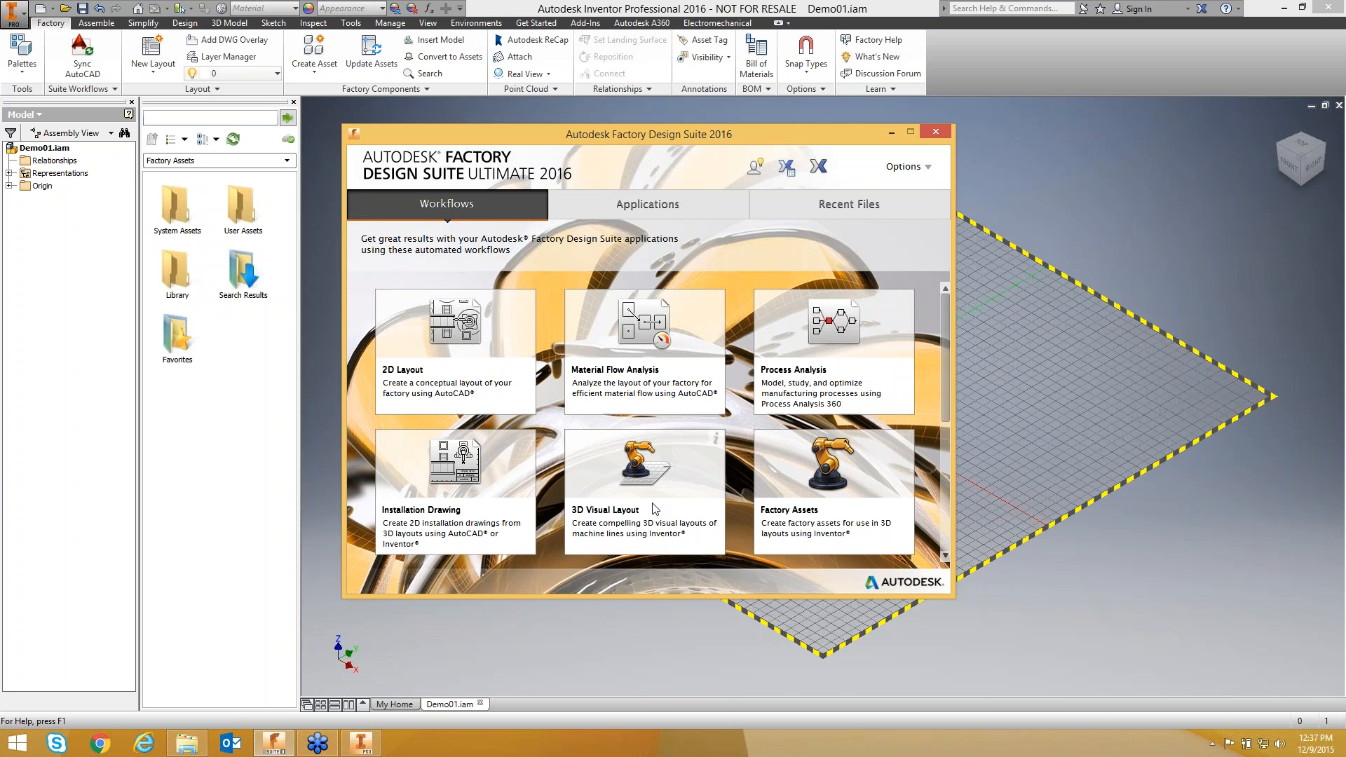
Review the applications included in the Factory Design Suite and close the suite launcher.
click(688, 204)
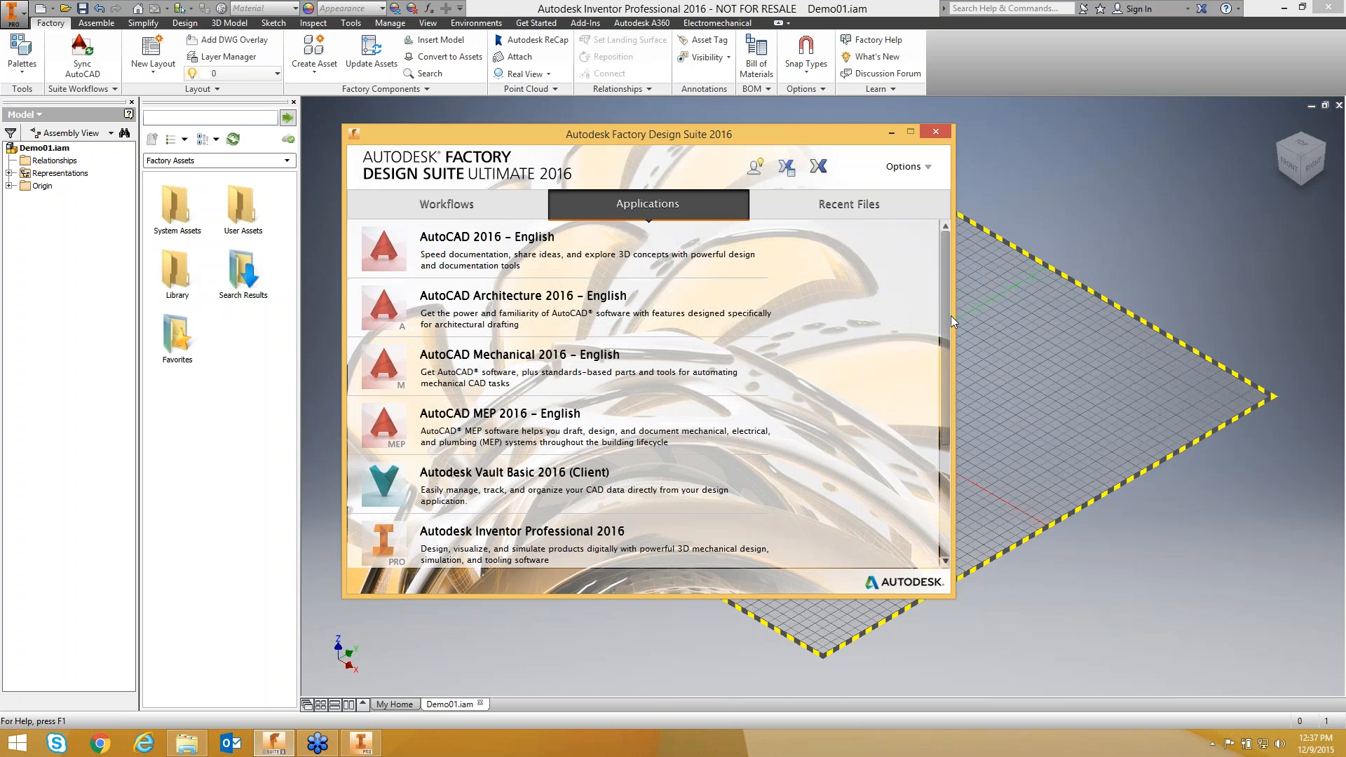
mouse_move(946, 326)
mouse_down()
mouse_move(946, 418)
mouse_move(948, 308)
mouse_up()
drag(949, 318, 949, 413)
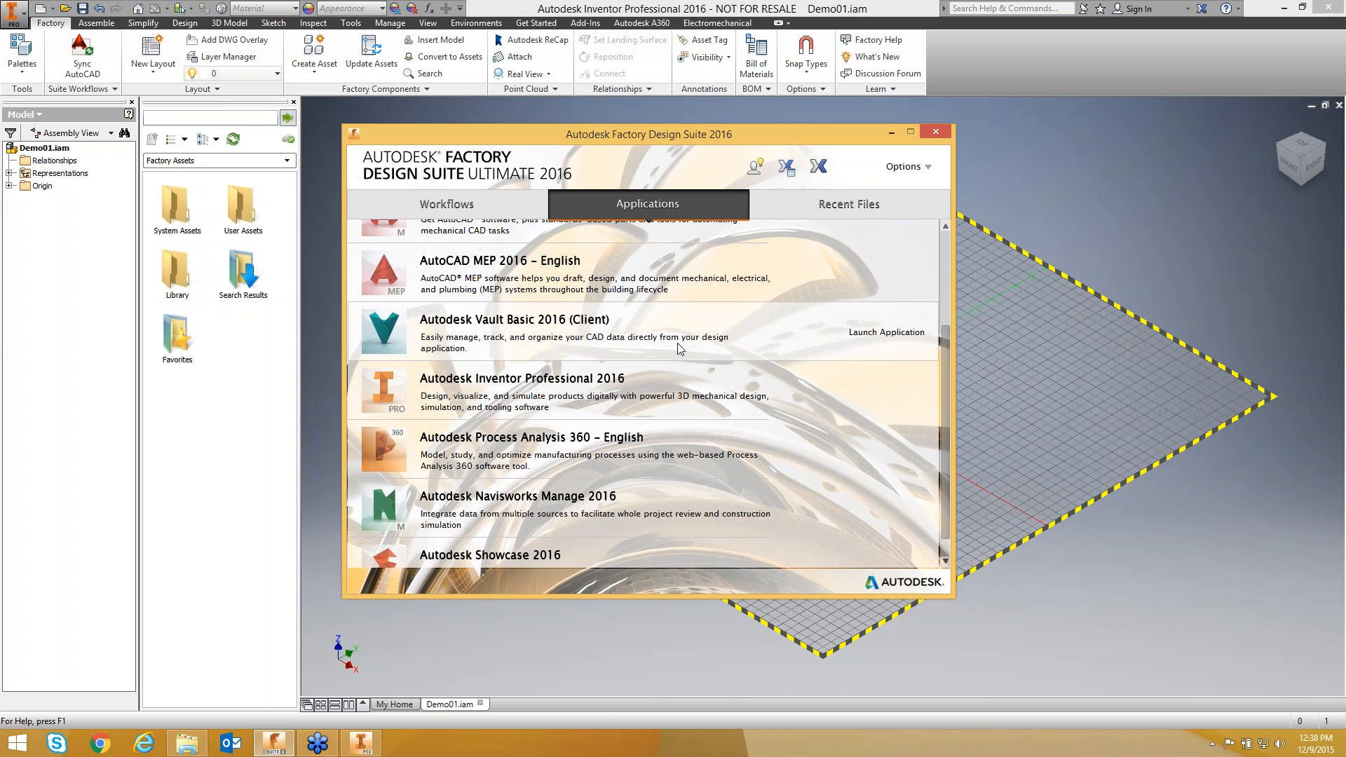
scroll(677, 343, up, 1)
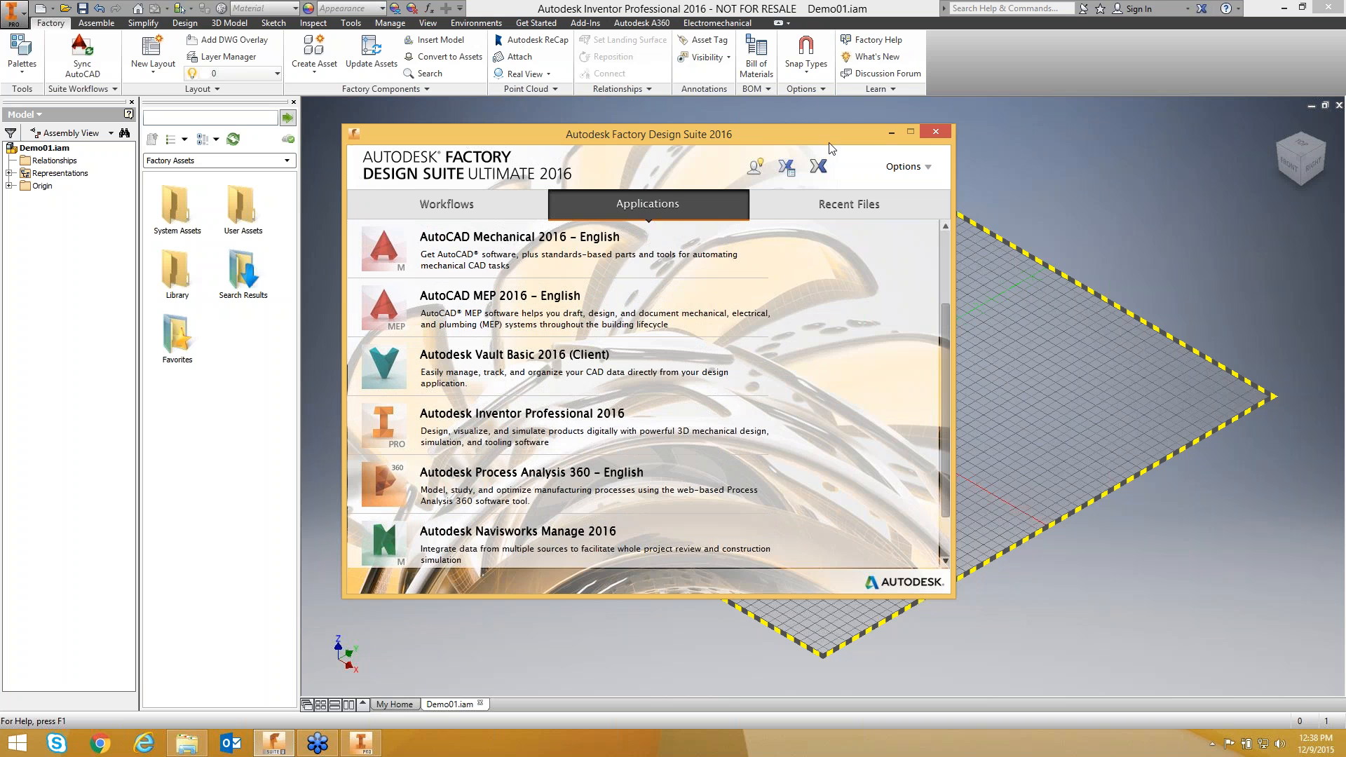
click(935, 131)
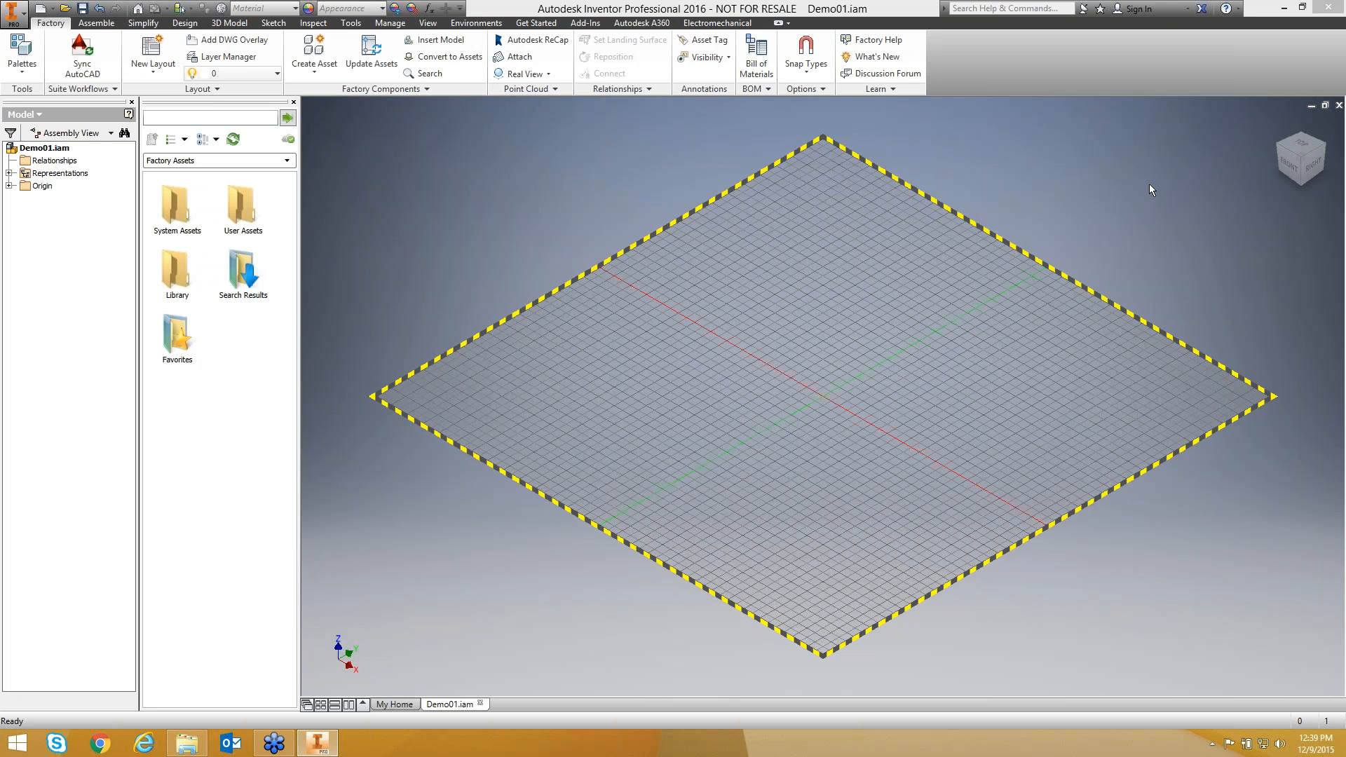
click(502, 4)
click(185, 23)
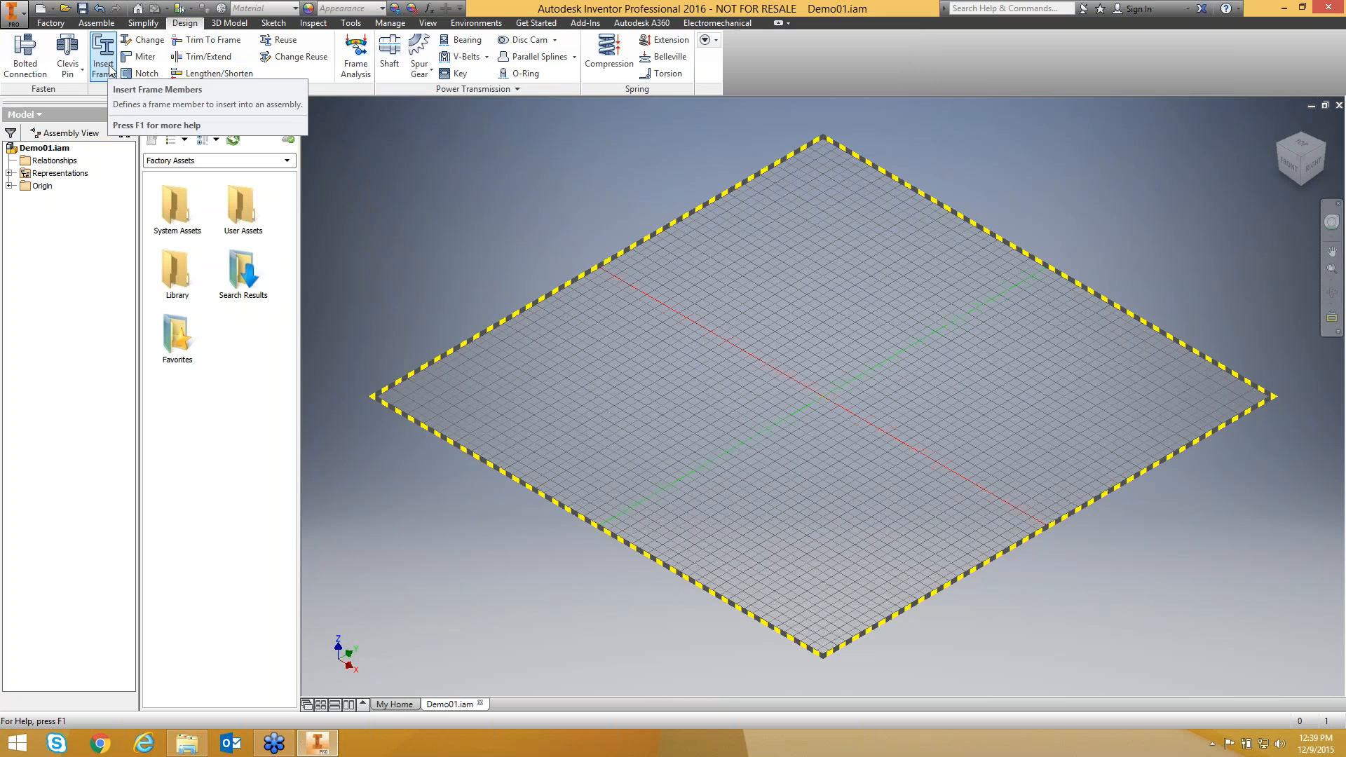
click(473, 24)
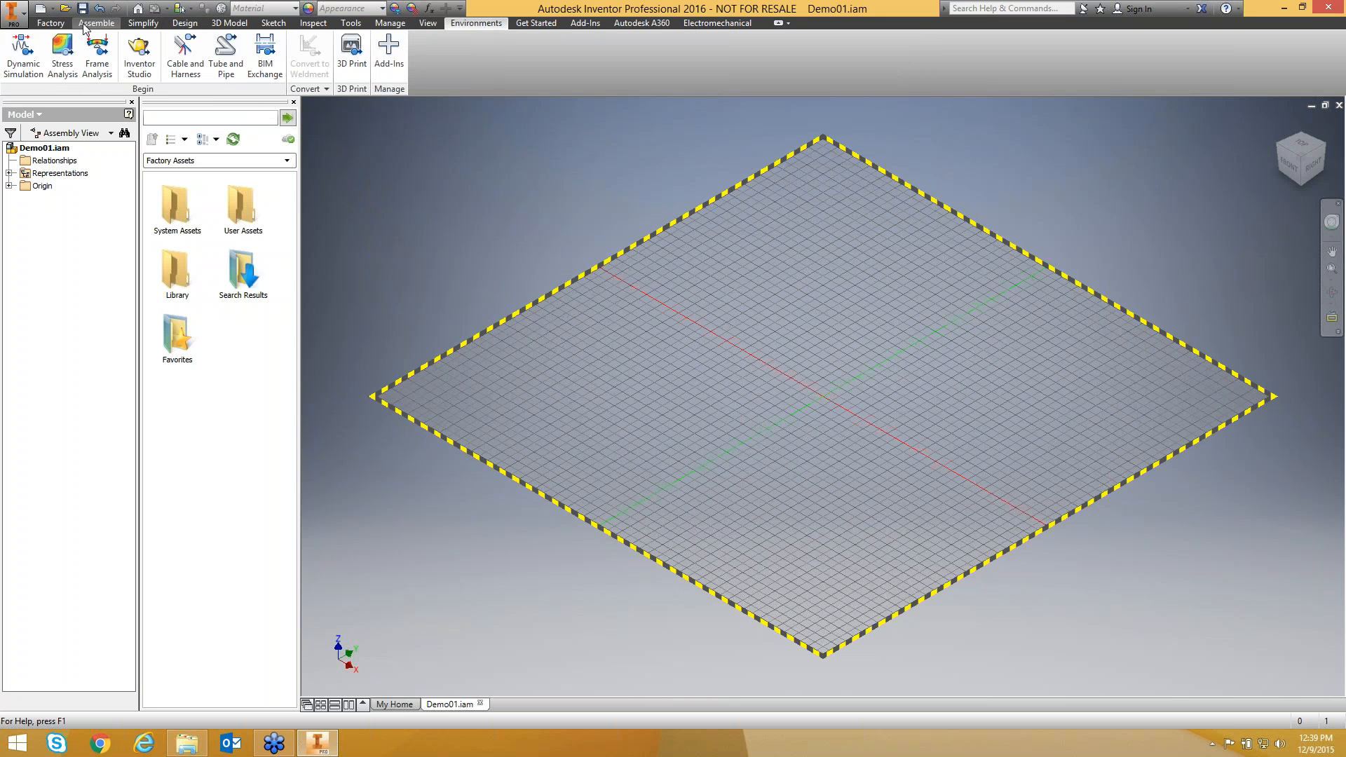
click(50, 24)
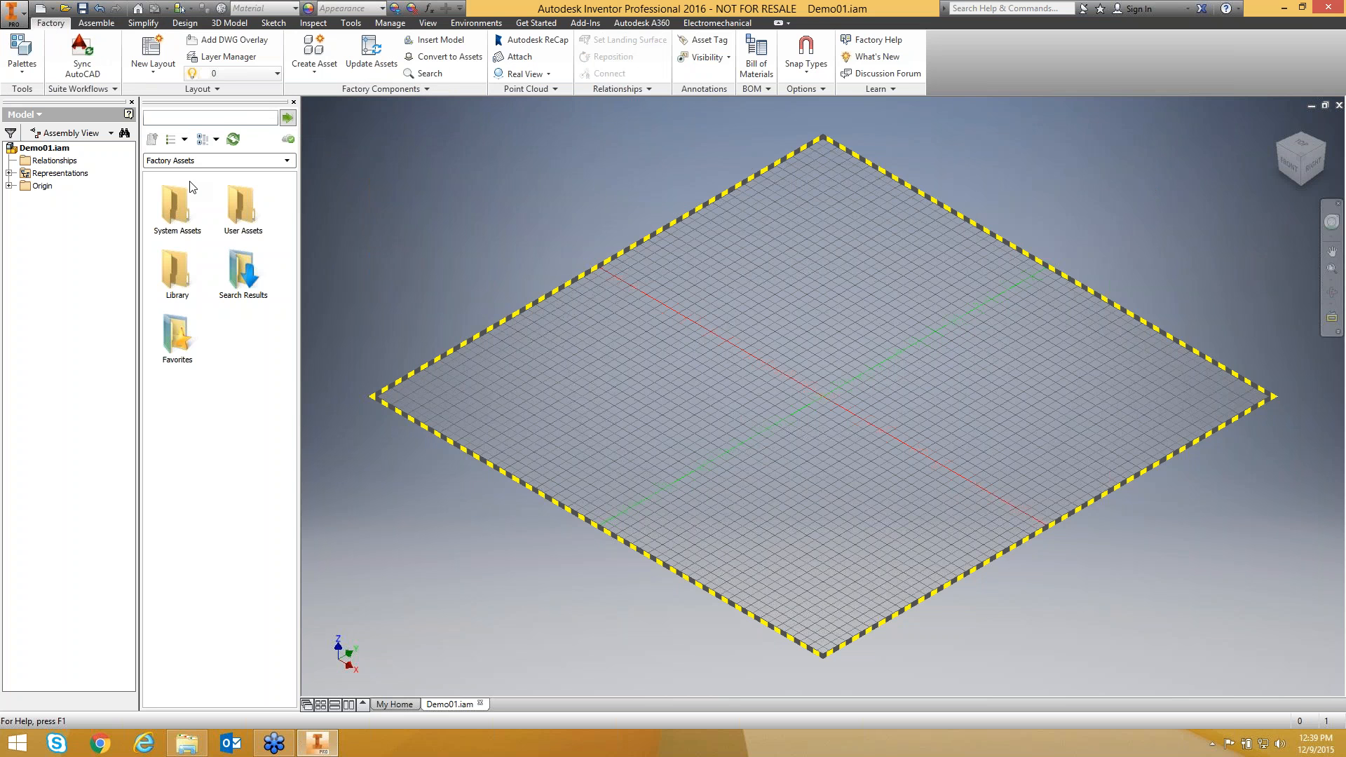
Examine the contents of the System Assets and User Assets folders in the asset browser.
double_click(177, 209)
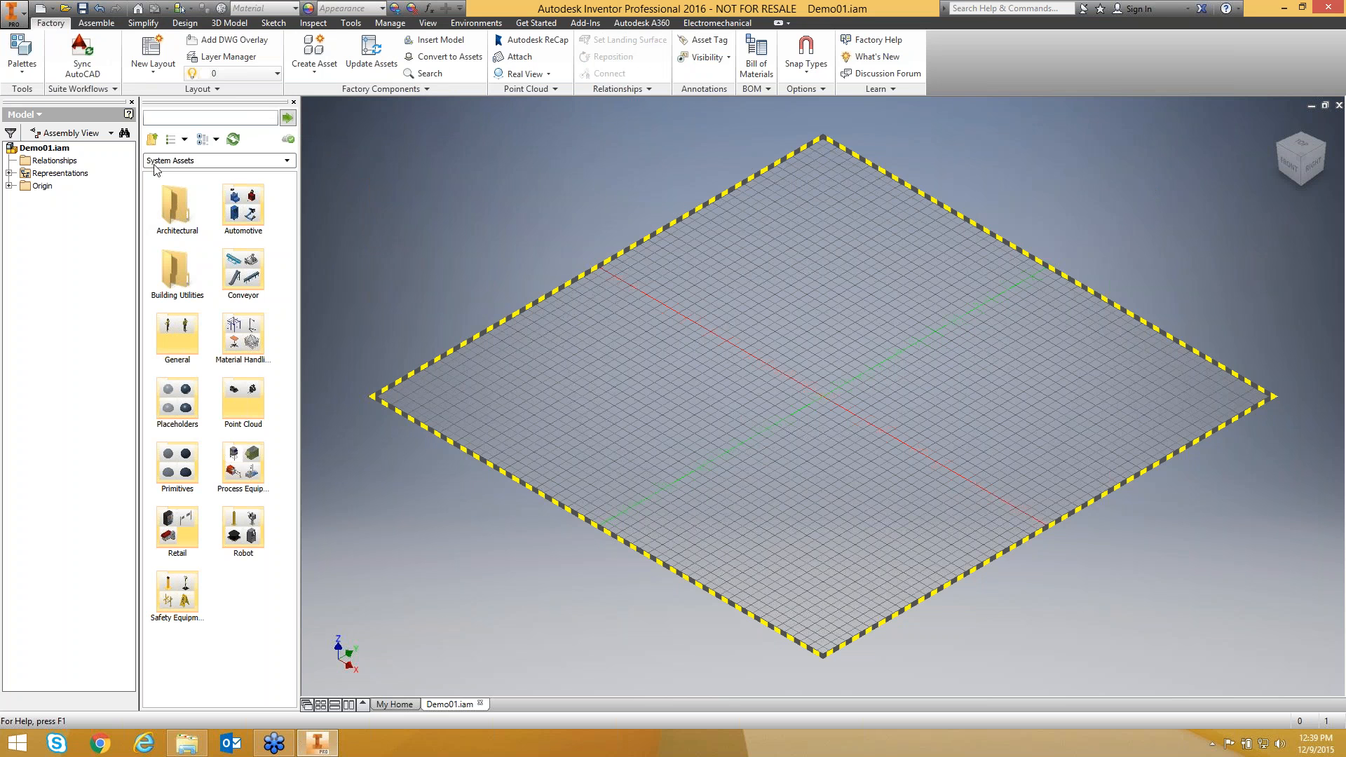
click(153, 140)
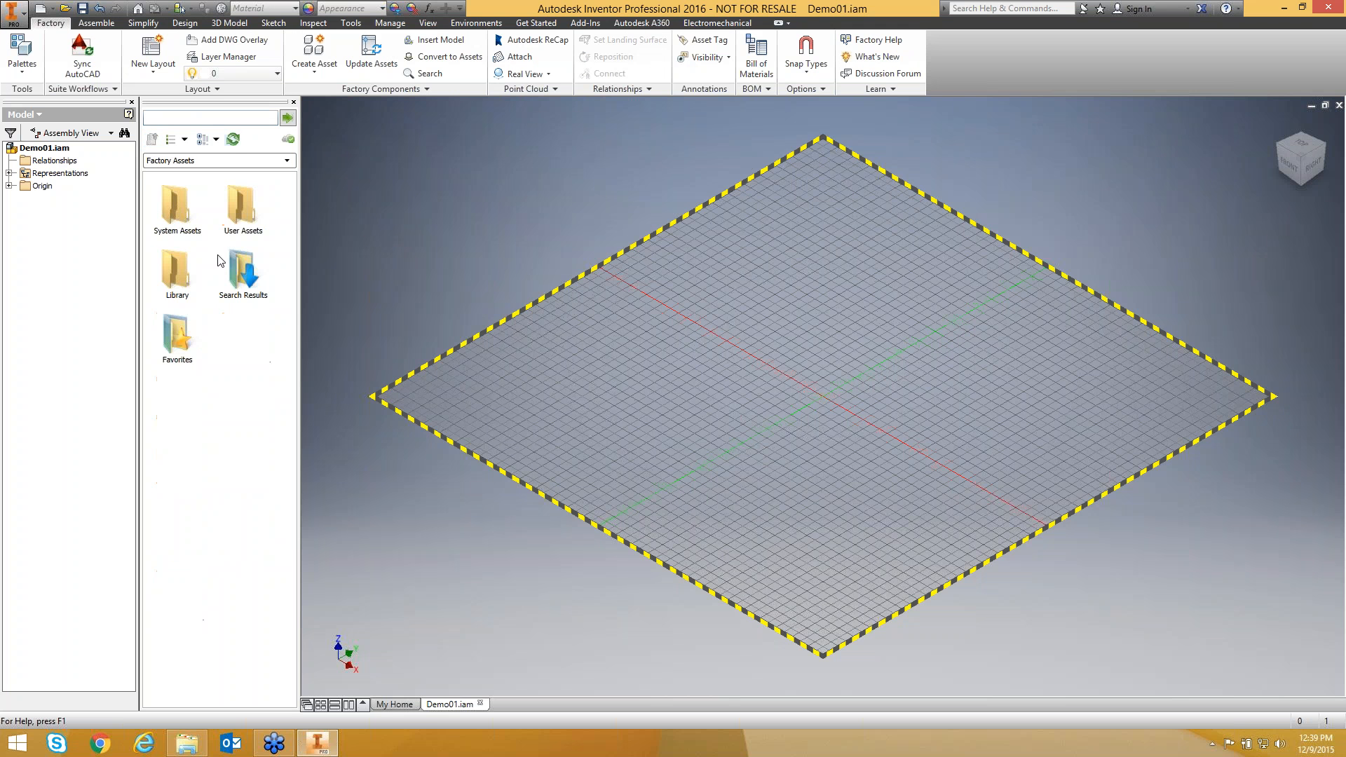
double_click(177, 217)
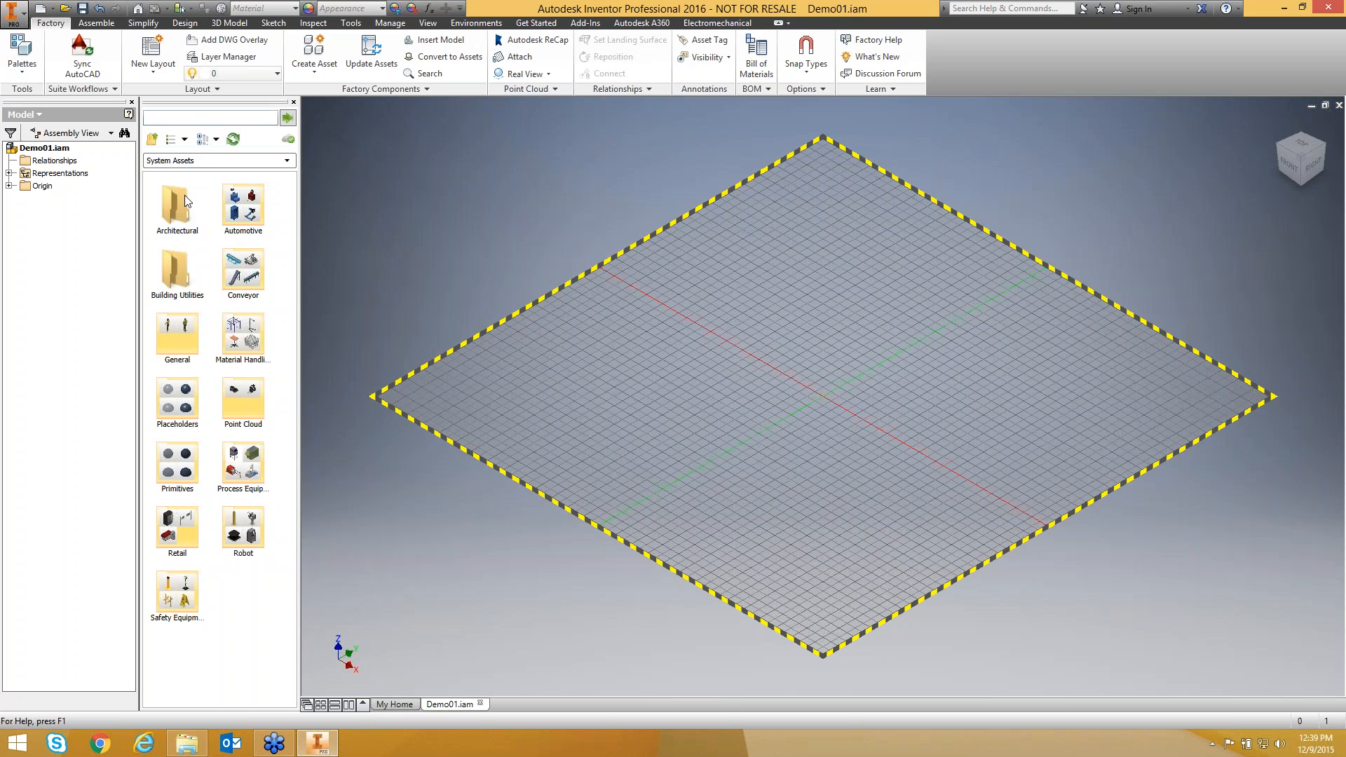
click(152, 139)
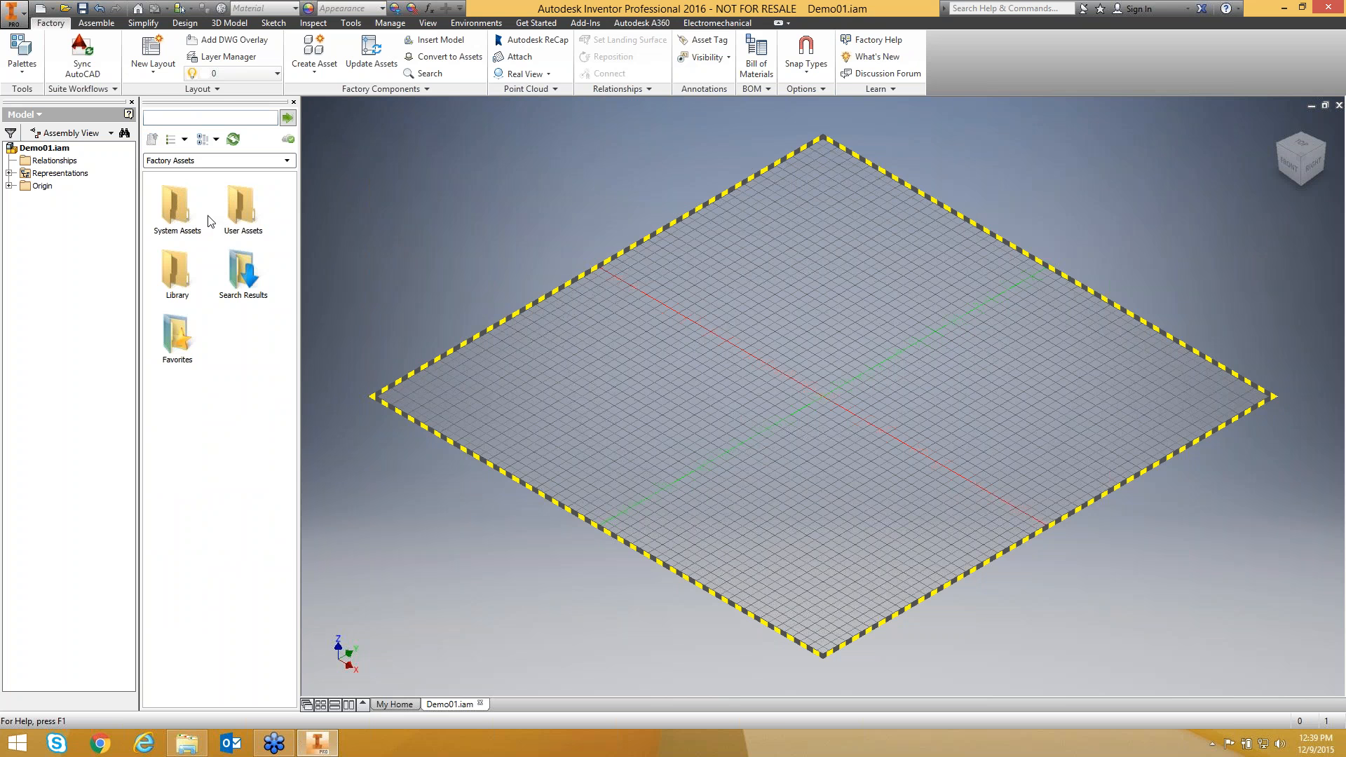
double_click(243, 216)
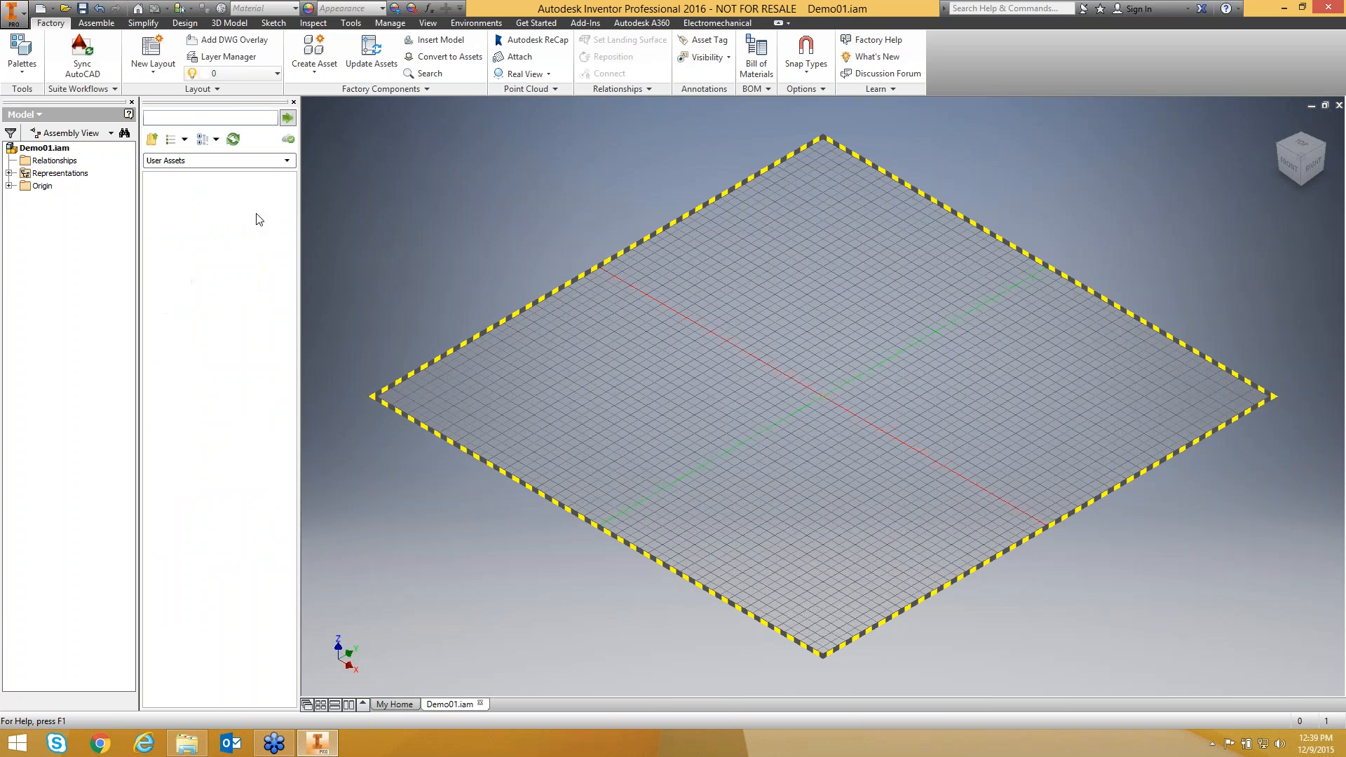
click(151, 139)
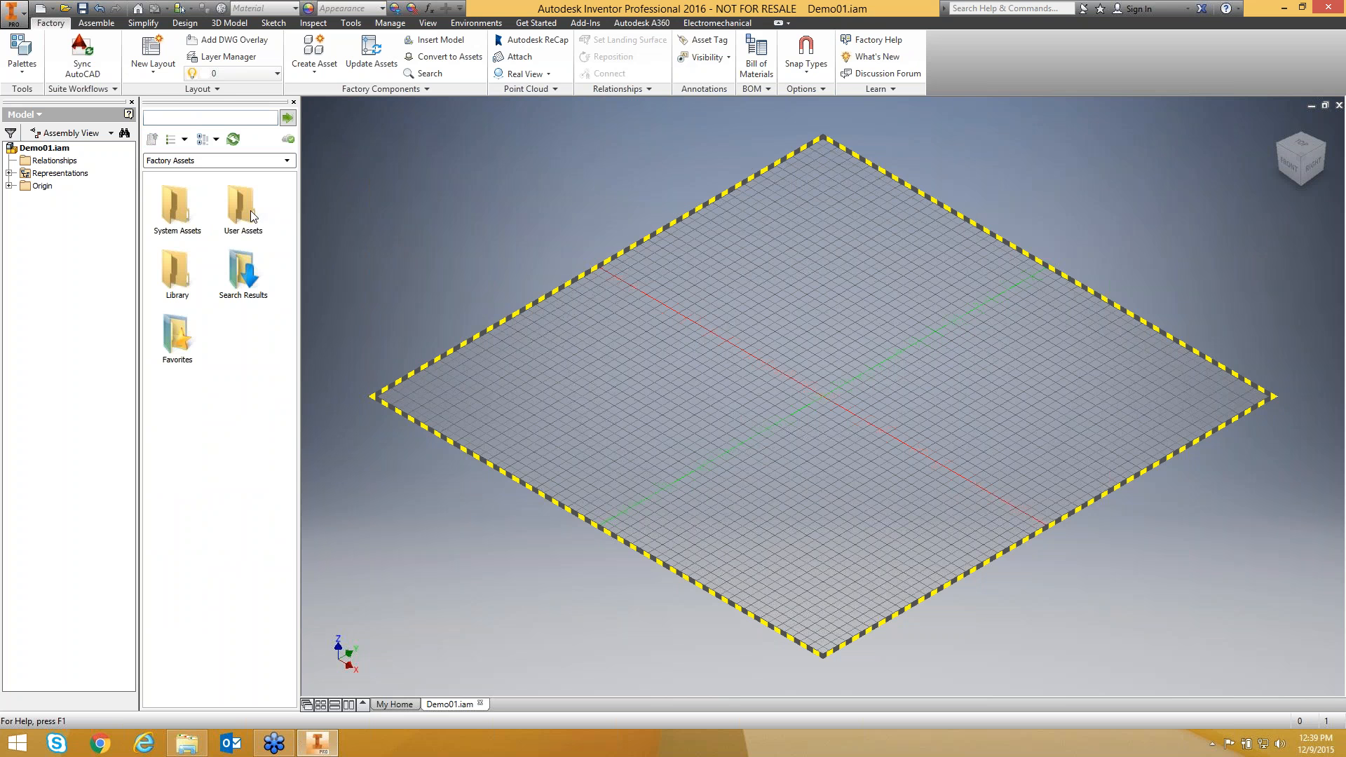
Examine the Ductwork assets in the FDS_Assets library and the Duct category under Building Utilities in System Assets.
double_click(171, 270)
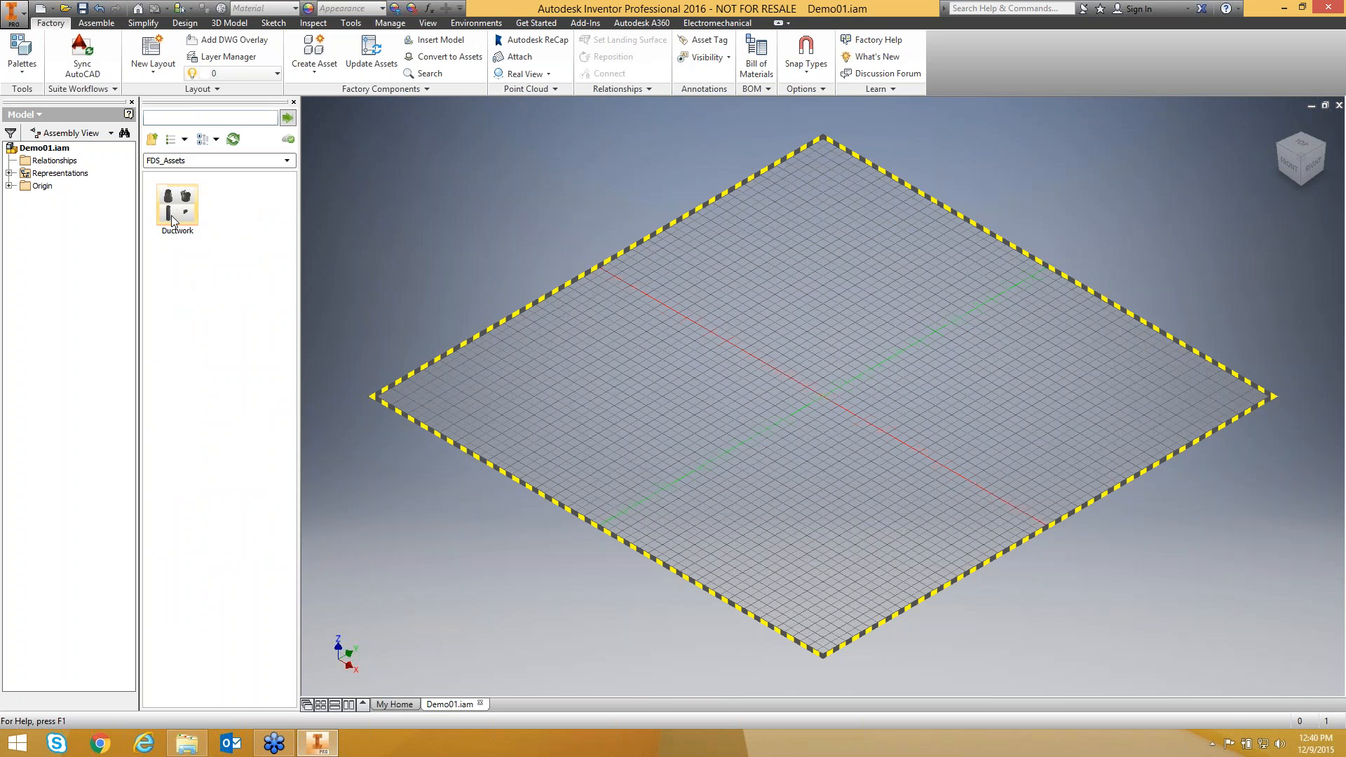
double_click(175, 210)
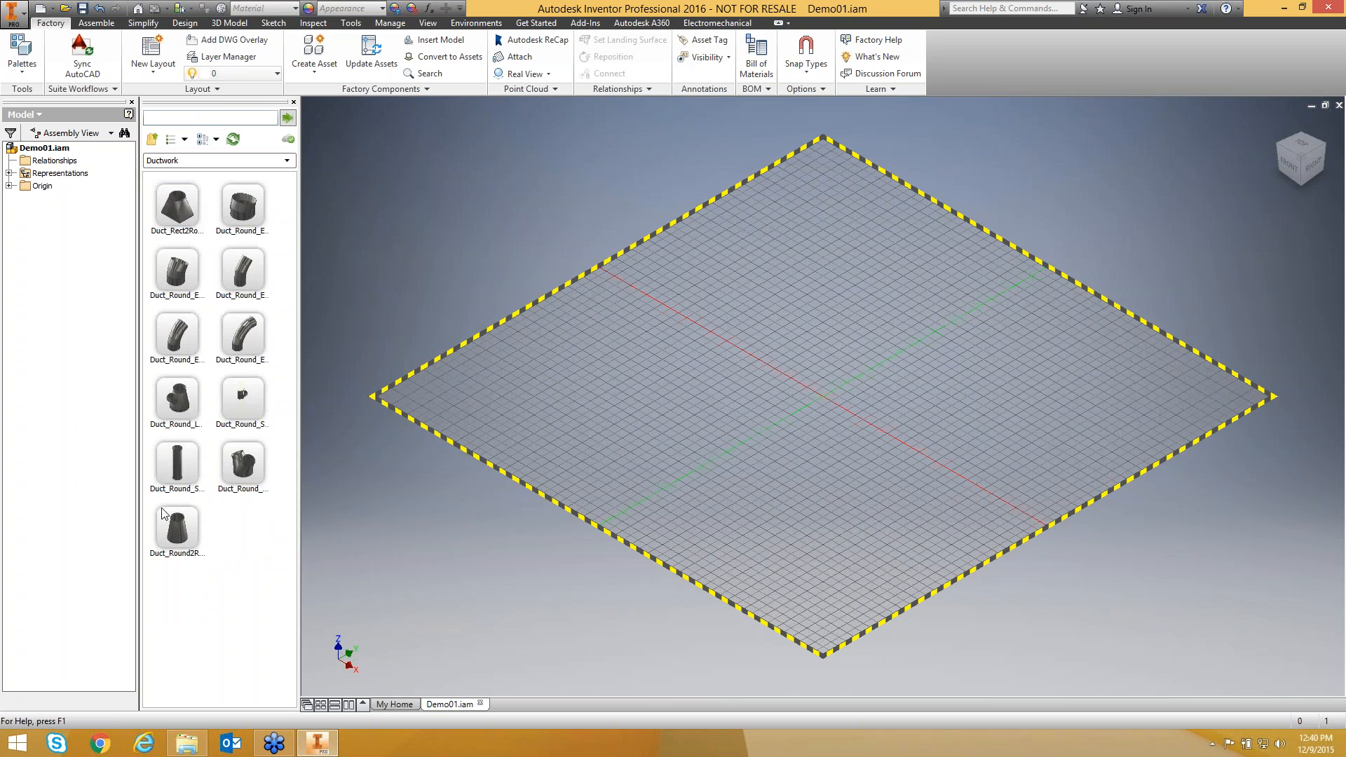
click(153, 139)
click(153, 140)
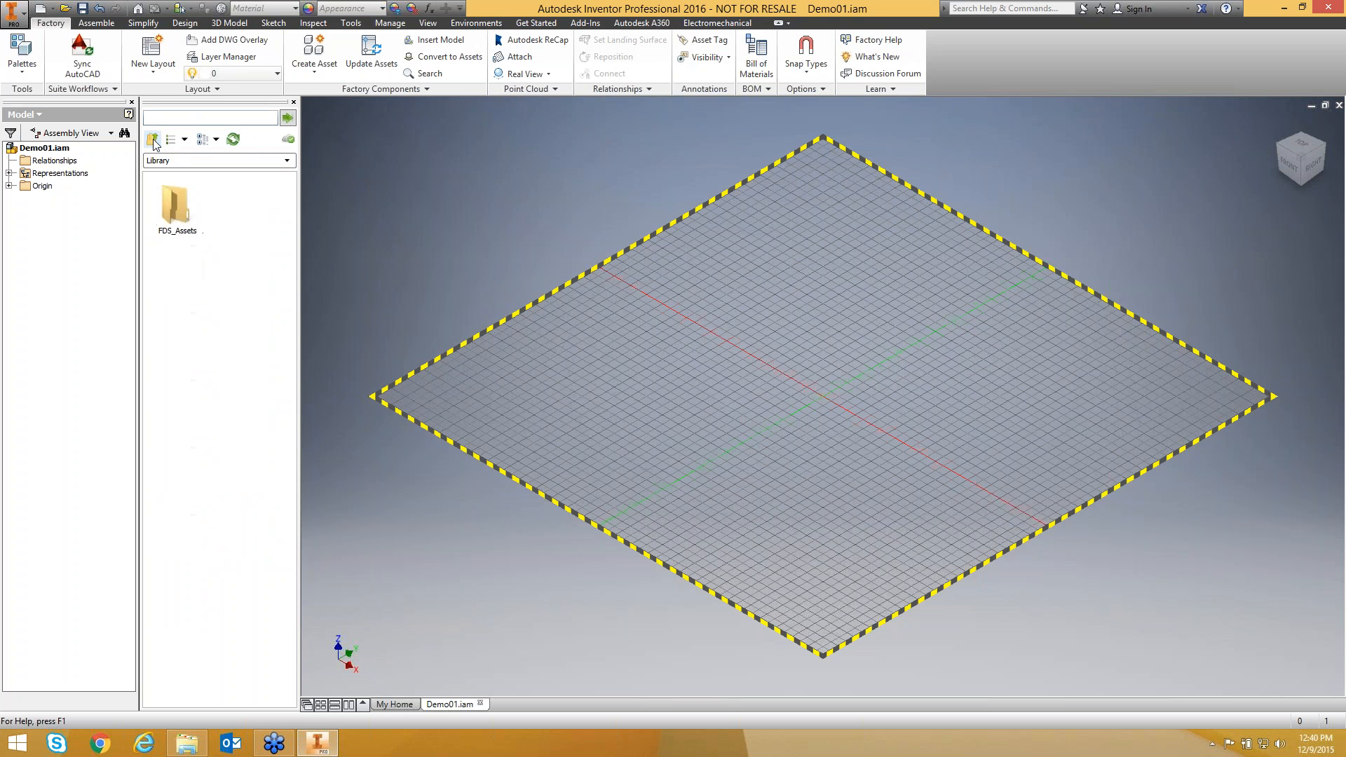
click(153, 140)
double_click(182, 213)
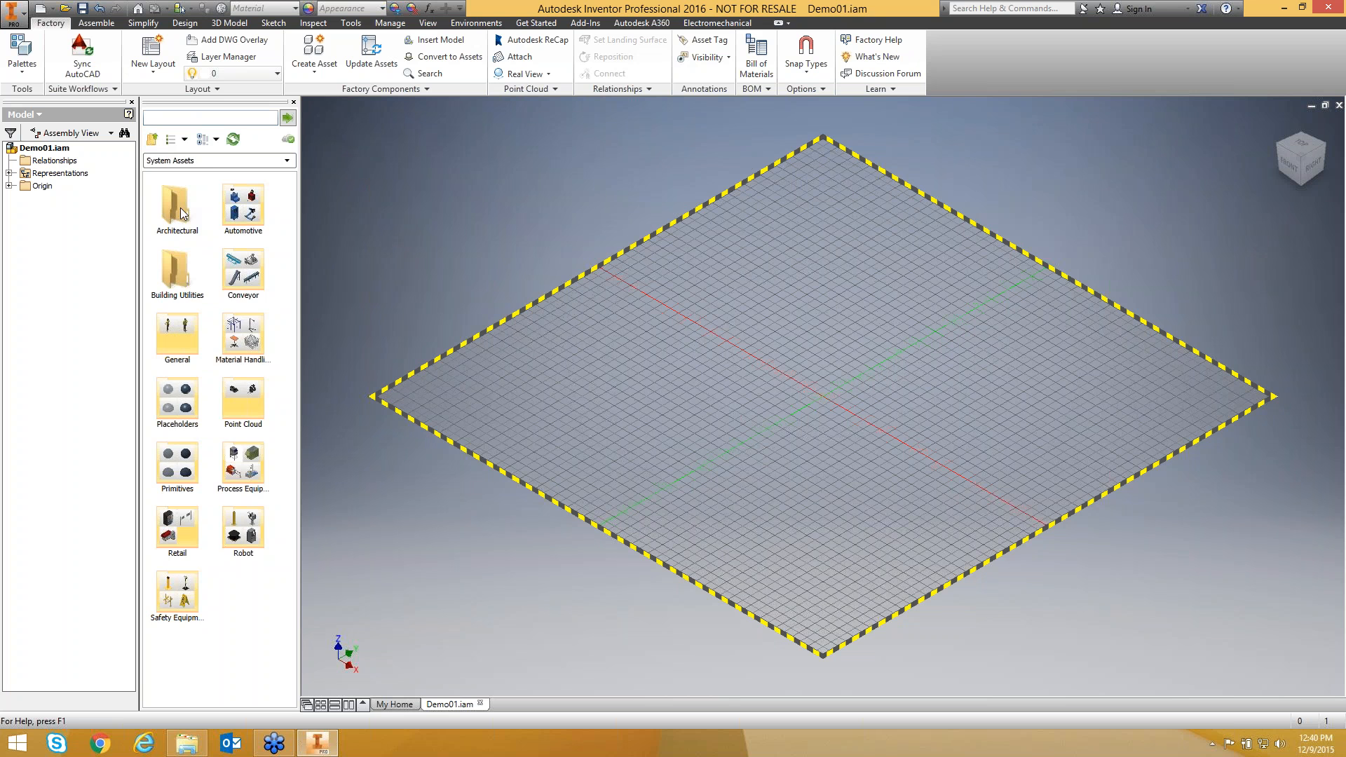
double_click(190, 275)
double_click(179, 210)
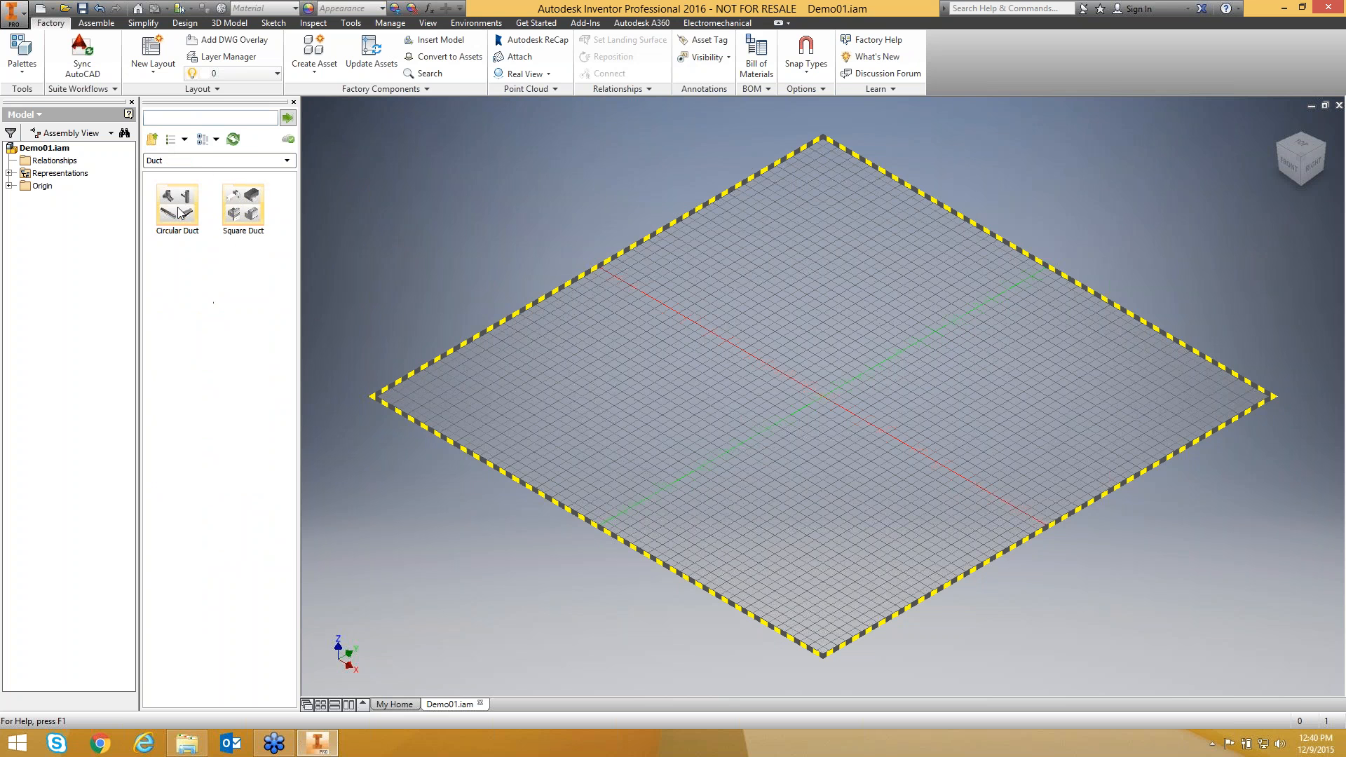
click(151, 140)
click(151, 140)
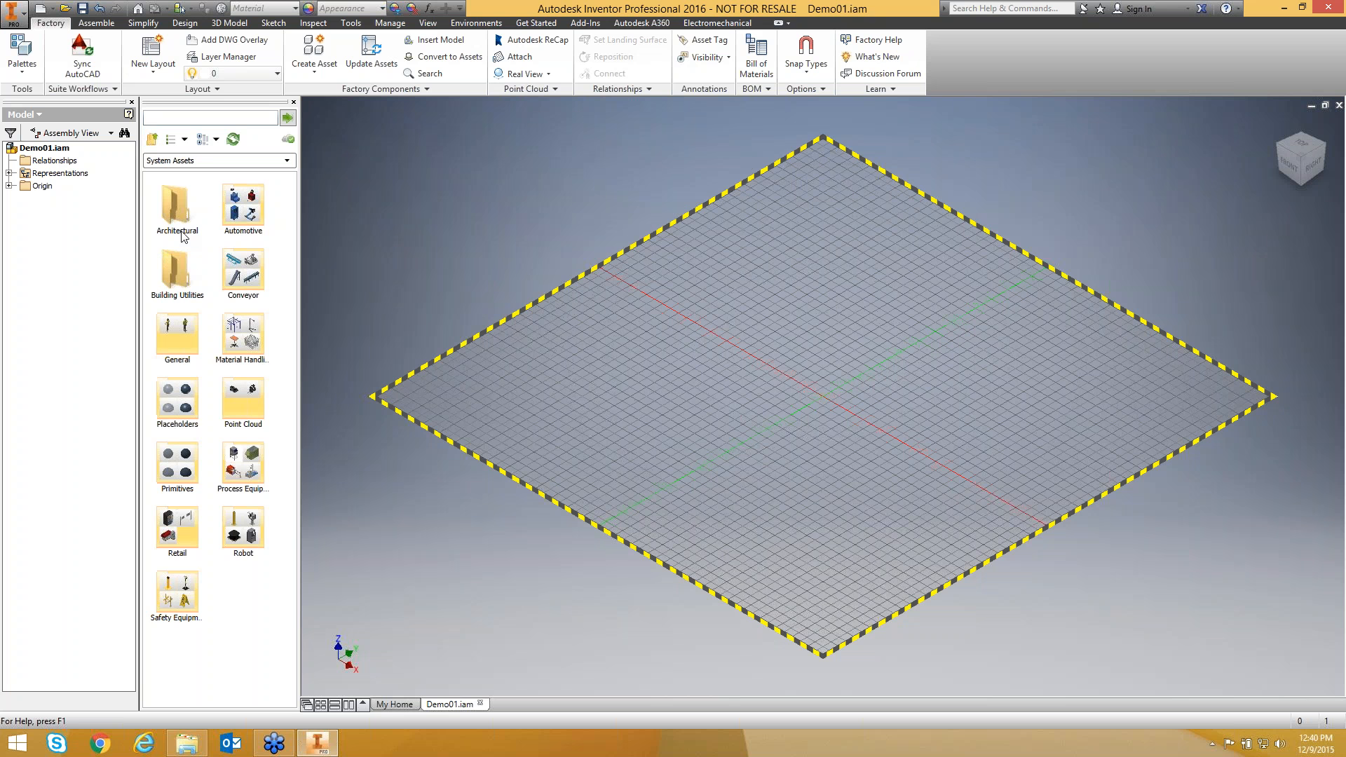
Download the Inclined Cleated Conveyor cloud asset from the Cleated category of the Conveyor system assets.
click(246, 282)
double_click(245, 282)
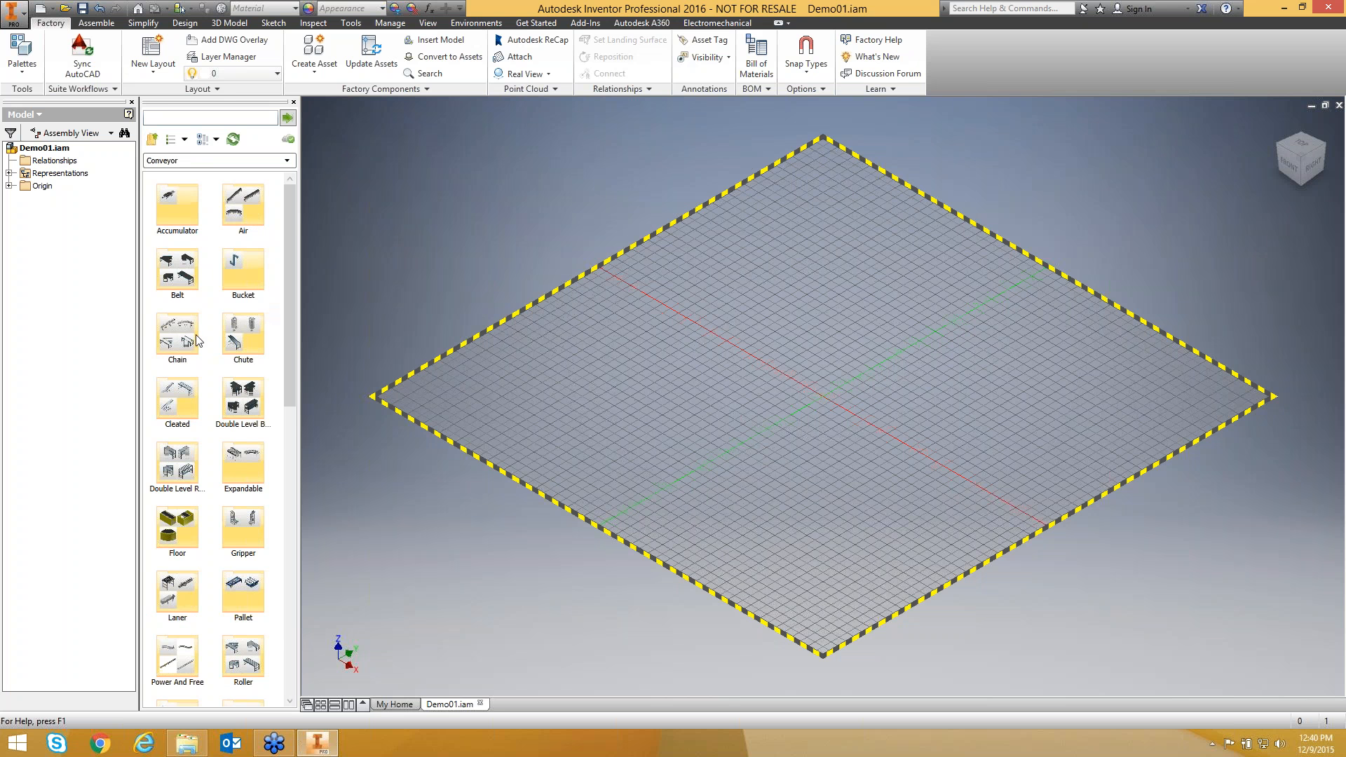
double_click(176, 407)
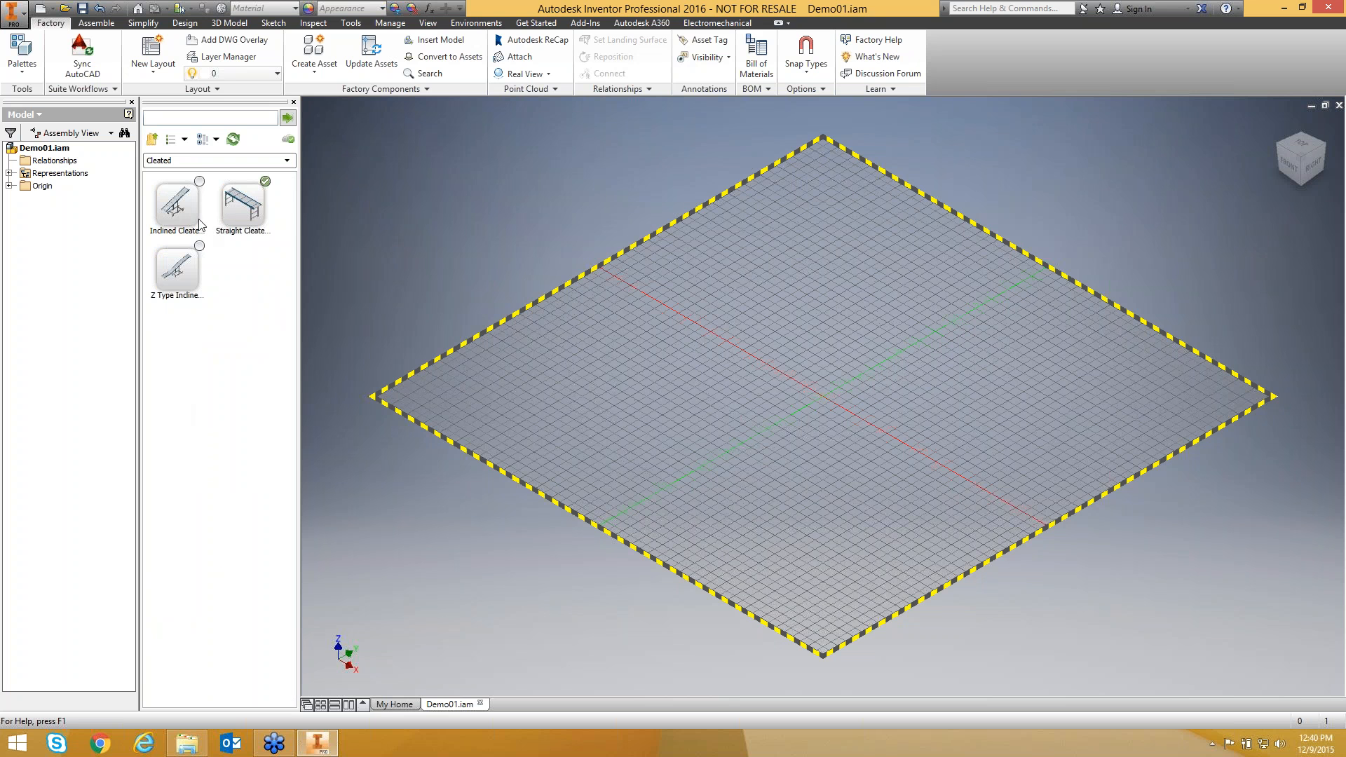
mouse_move(191, 199)
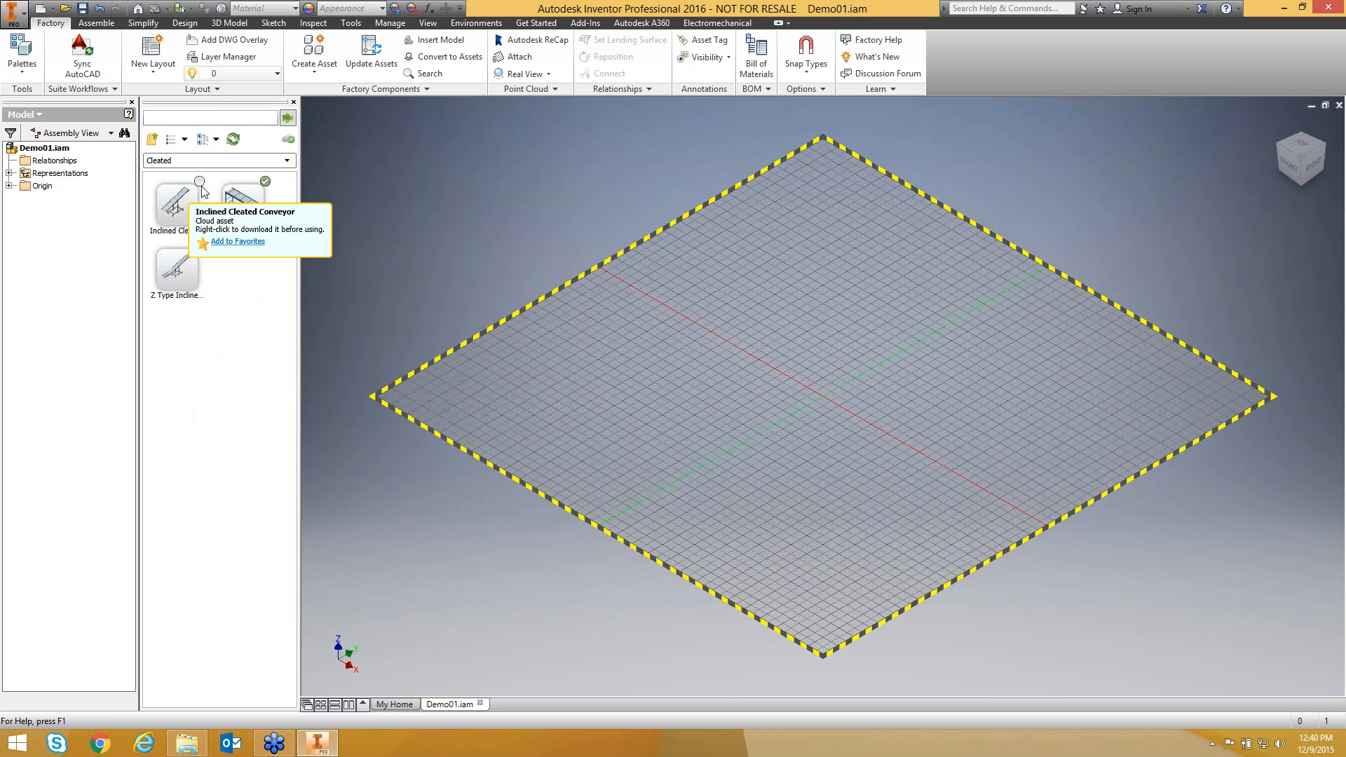
mouse_move(267, 184)
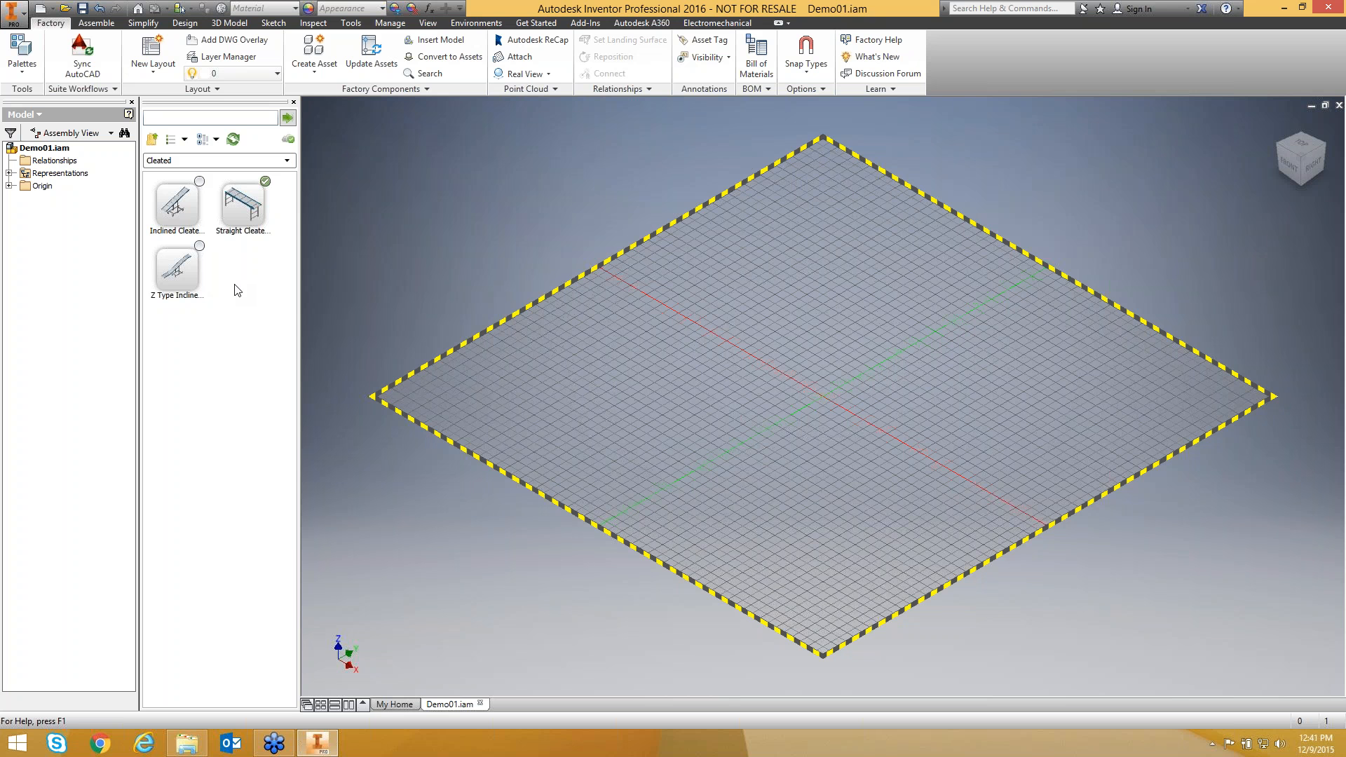
right_click(179, 203)
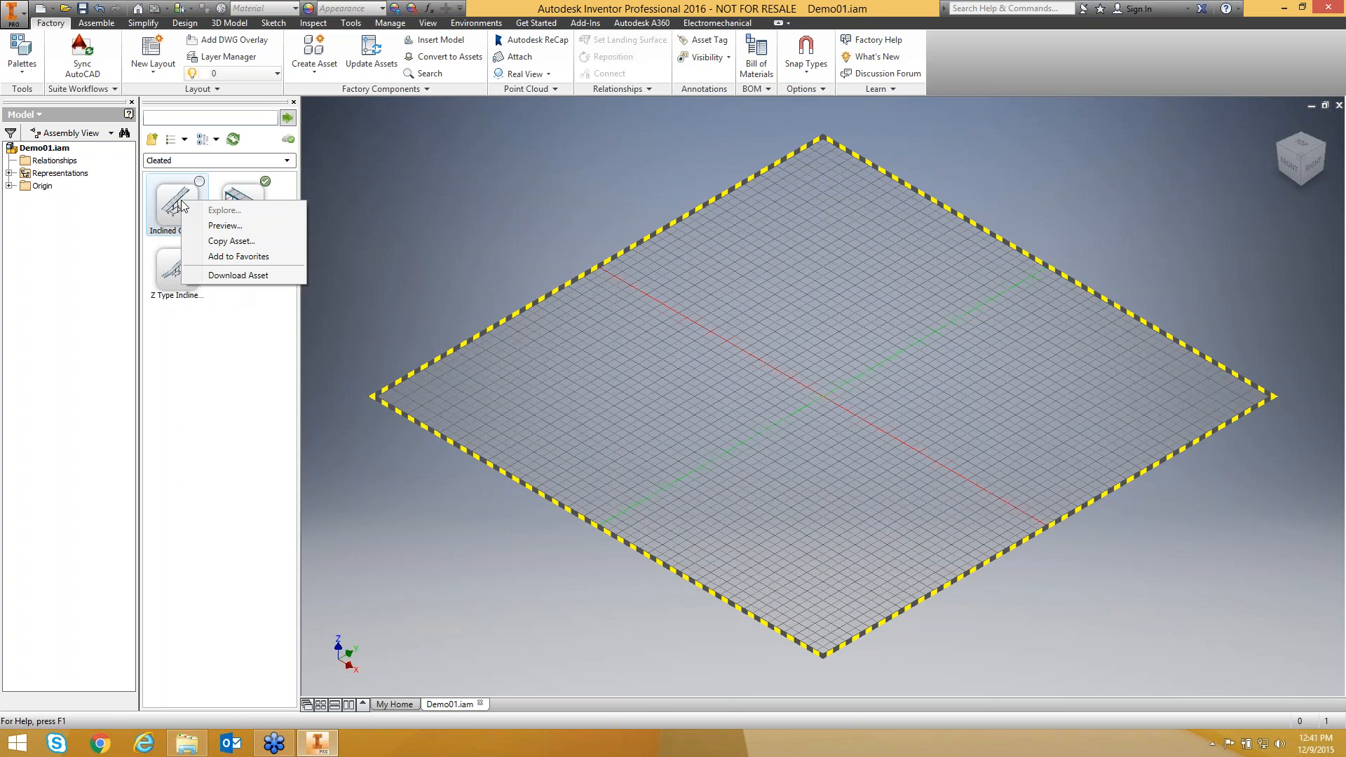
click(230, 276)
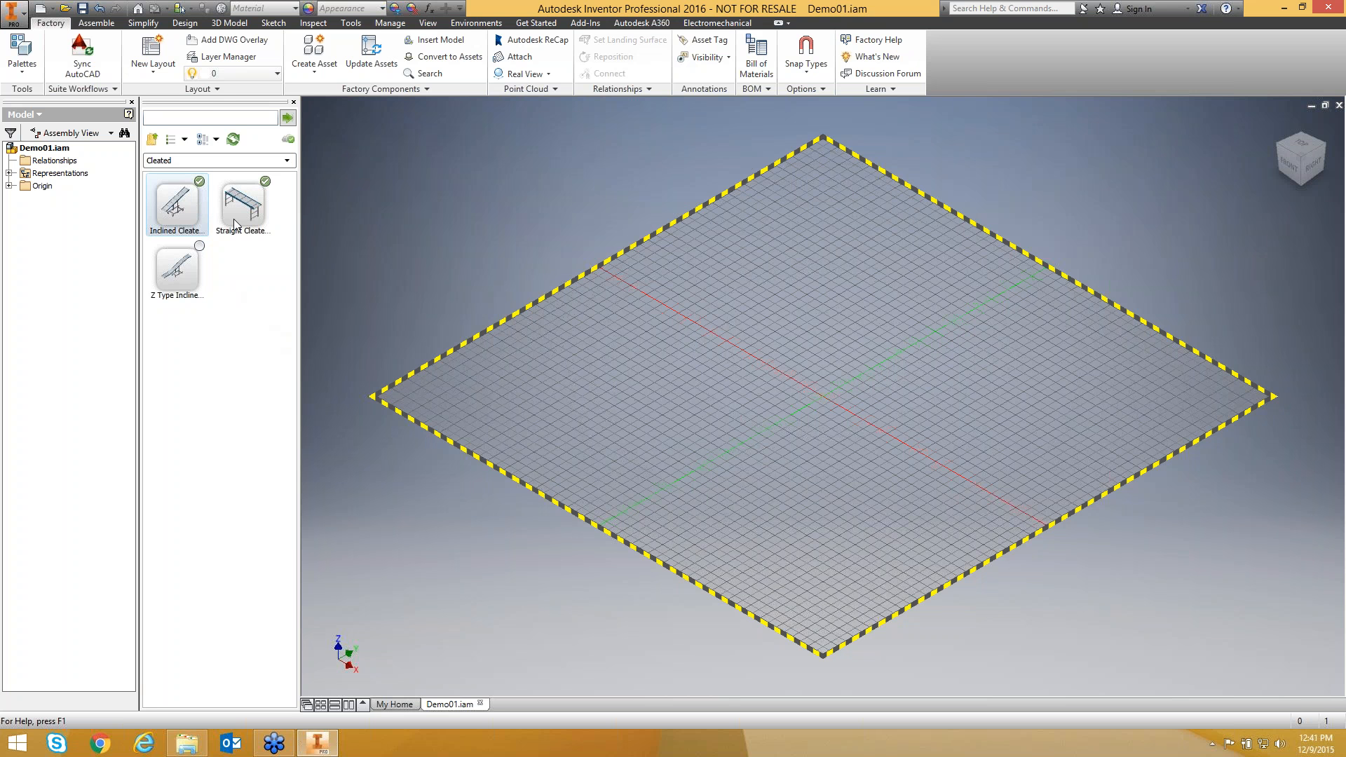
Examine the Furniture assets under Architectural, including the Adjustable Height Work Table, and return to the top-level Factory Assets folder.
click(152, 140)
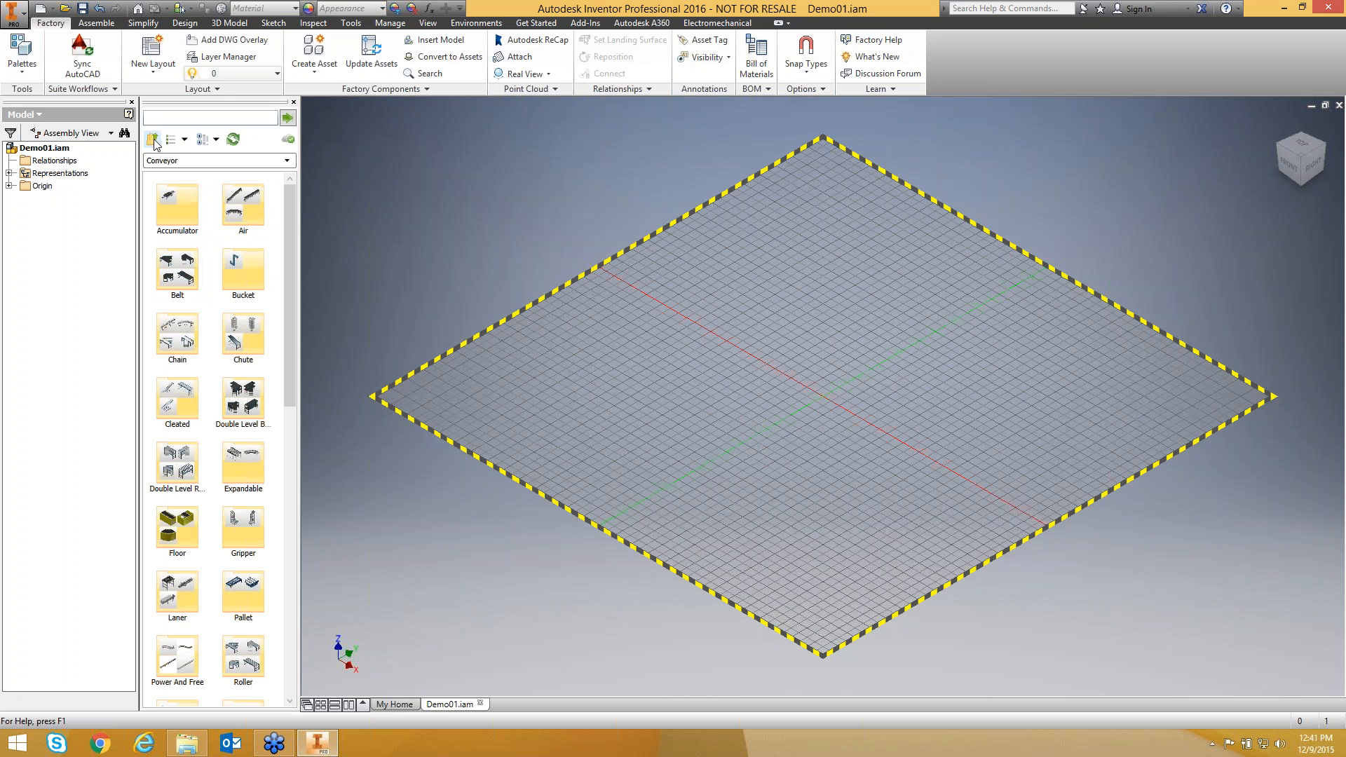
click(153, 140)
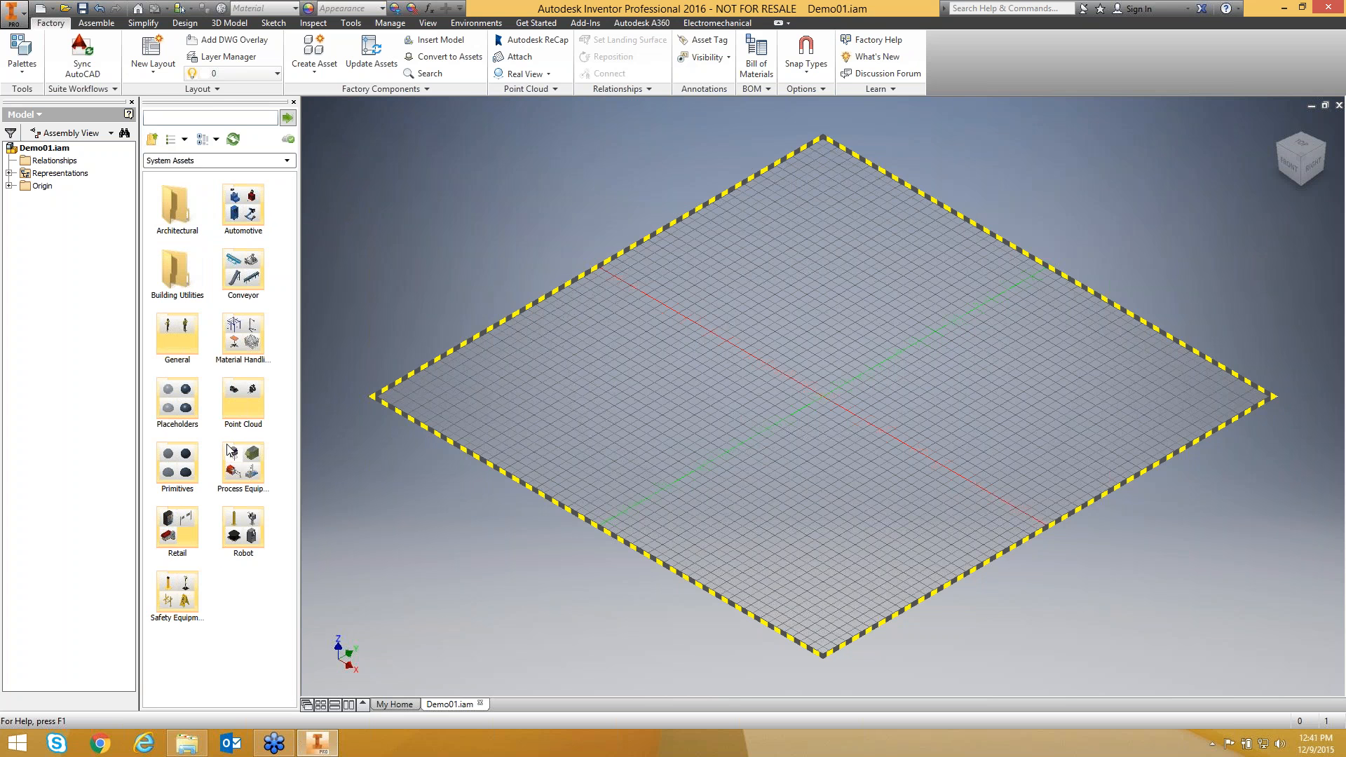
double_click(179, 223)
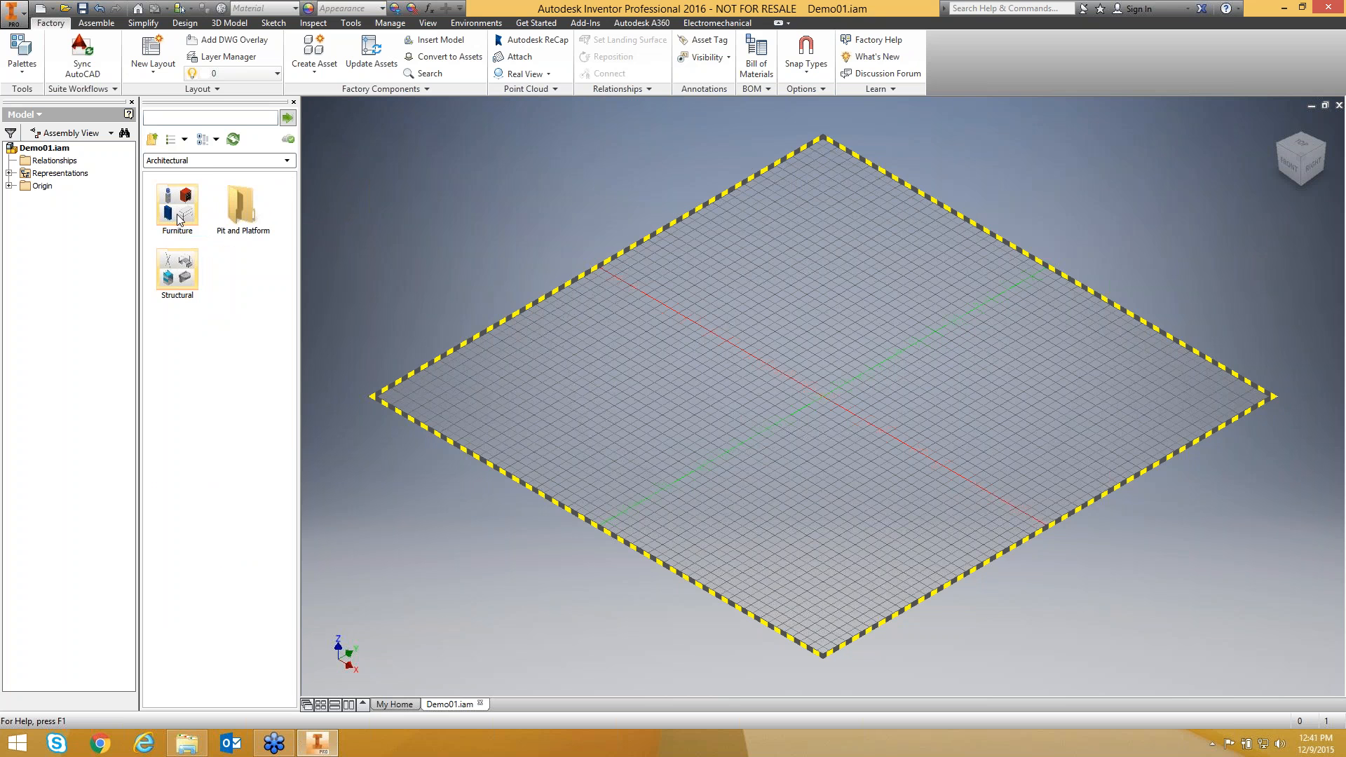
double_click(177, 219)
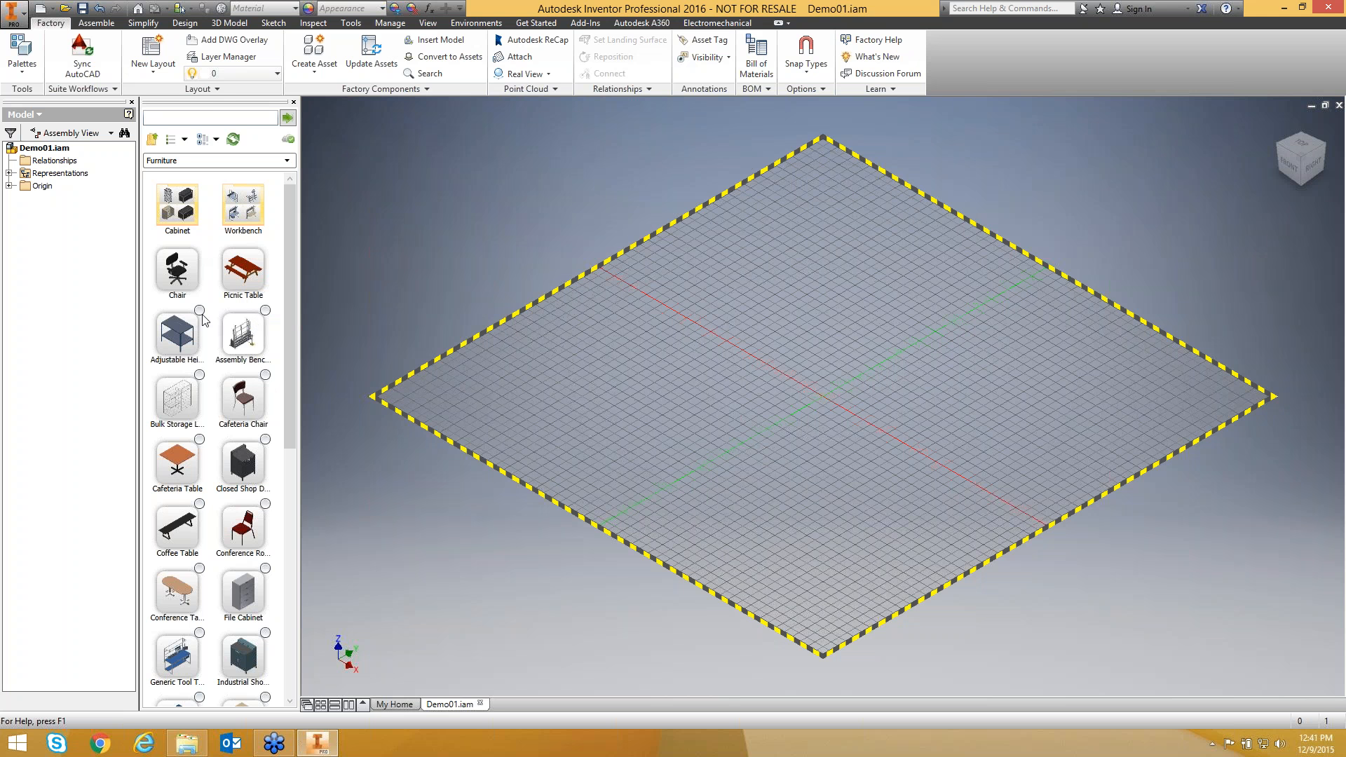
mouse_move(201, 315)
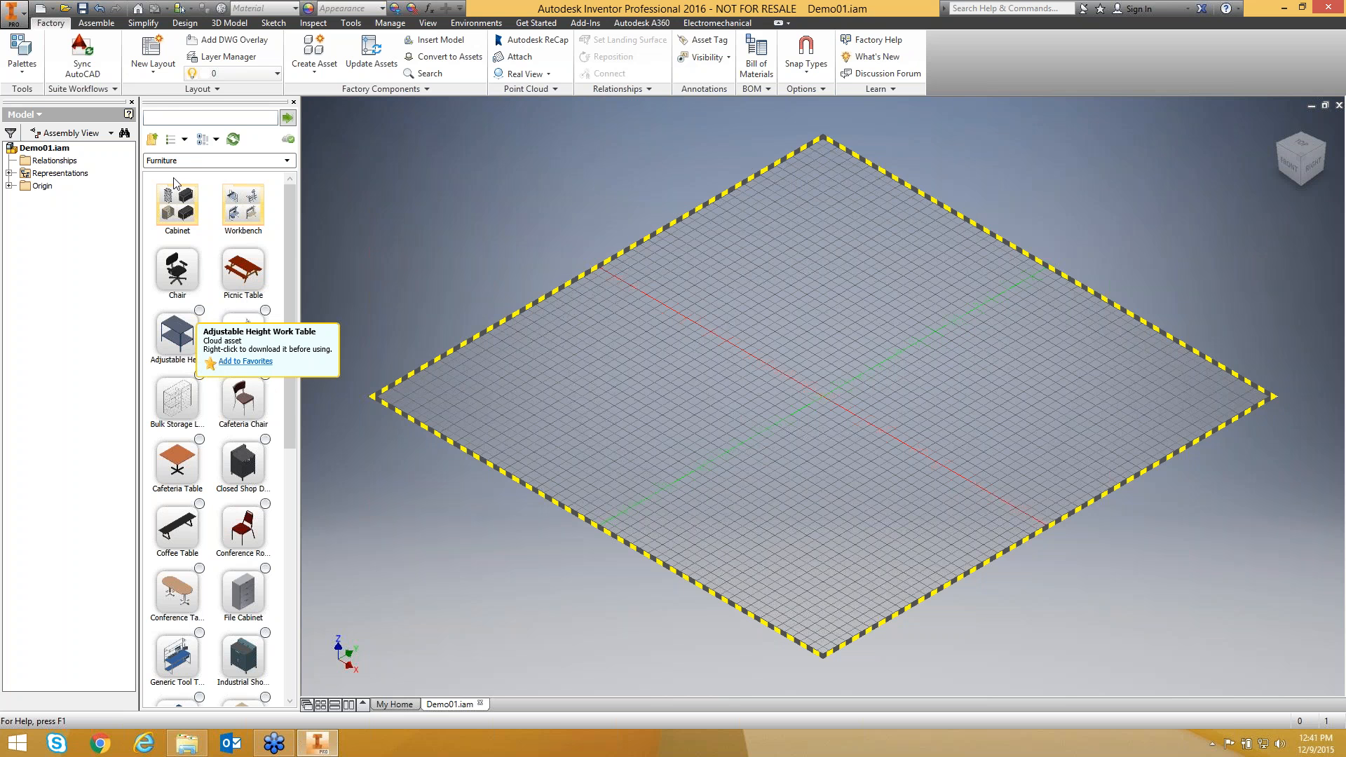
click(152, 139)
click(153, 140)
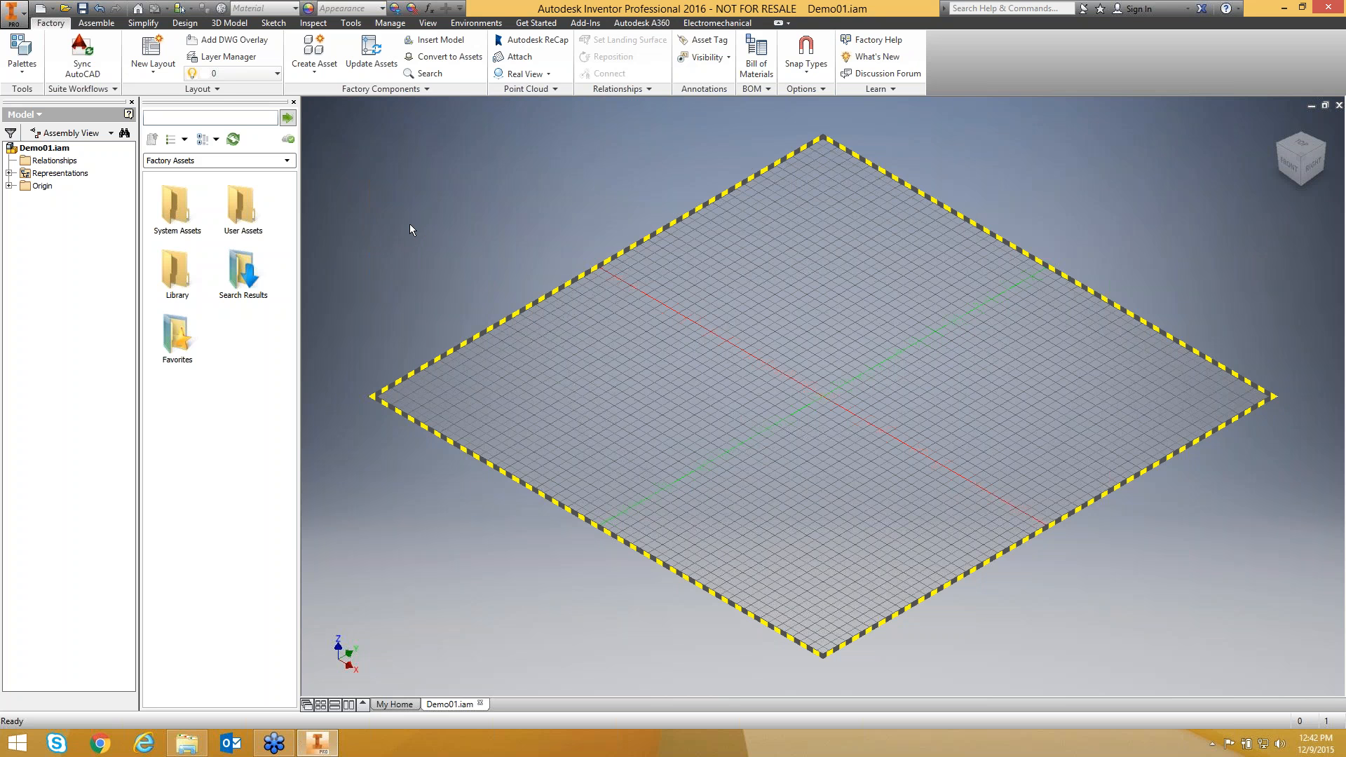
Import the Piping_Skid_Pumps.iam model from the Inventor Projects SKID folder on drive D as a new factory asset.
click(313, 72)
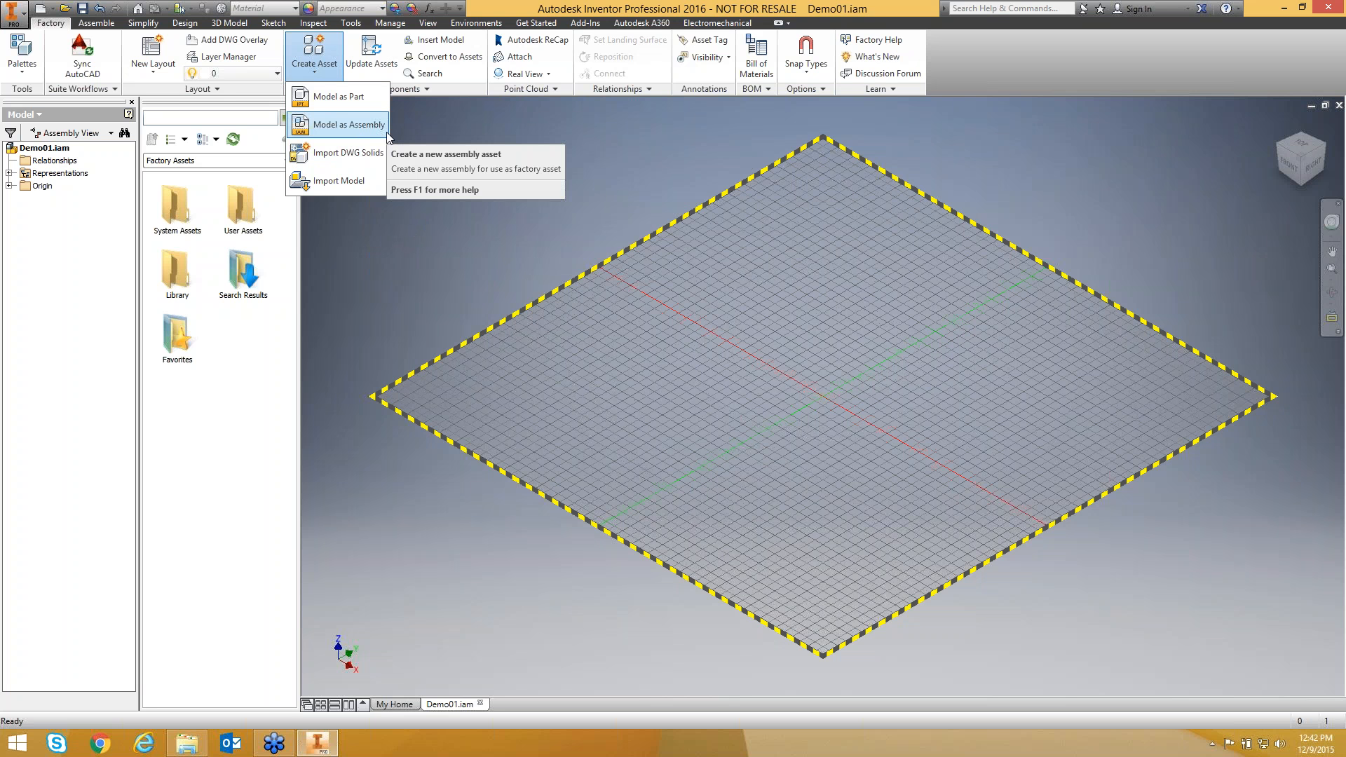
click(330, 182)
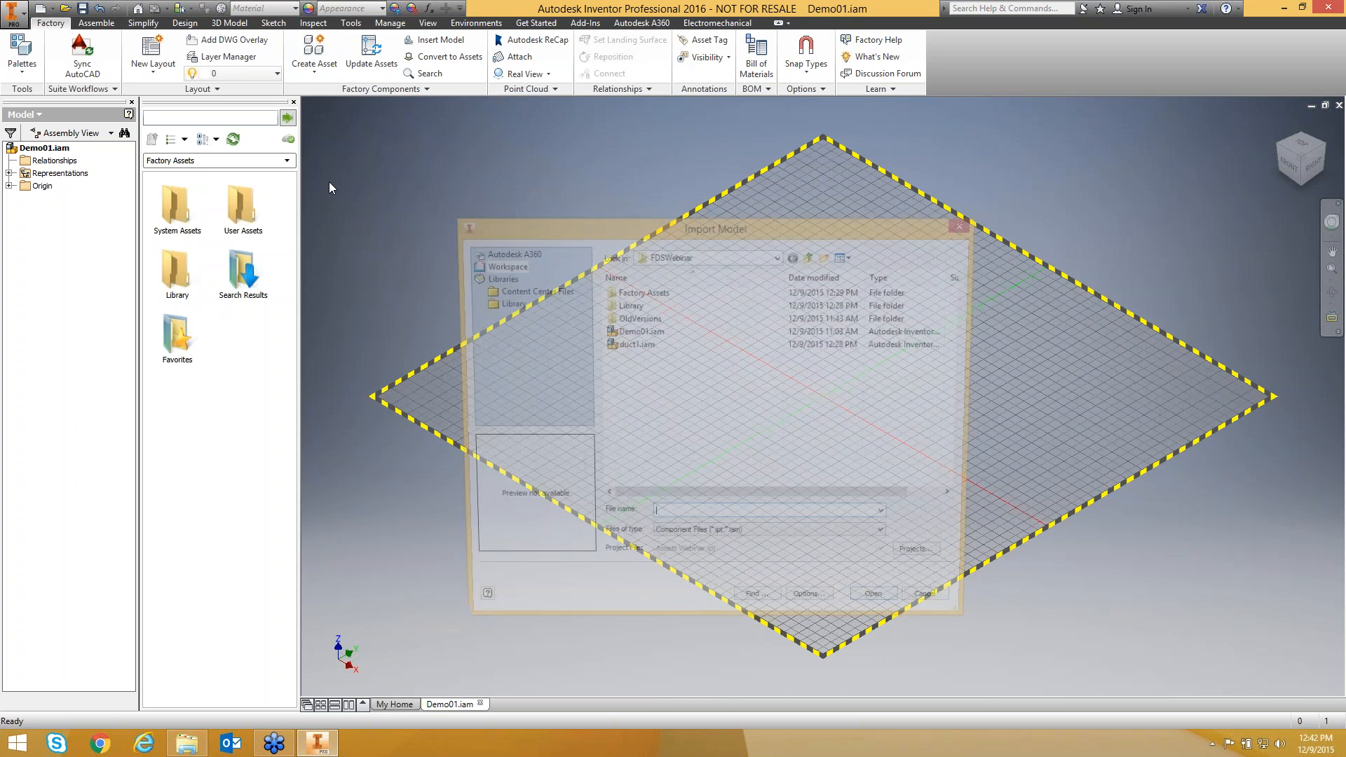
click(779, 255)
click(704, 441)
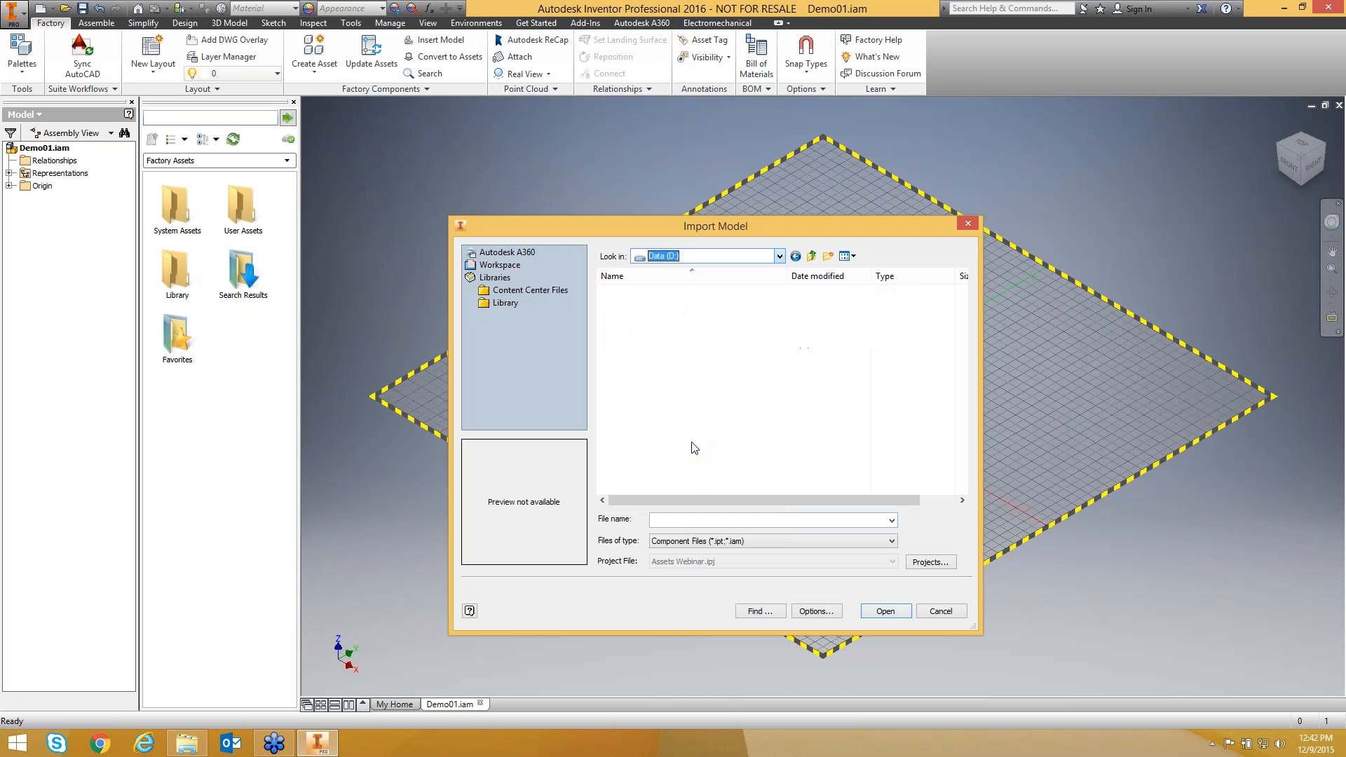
double_click(641, 385)
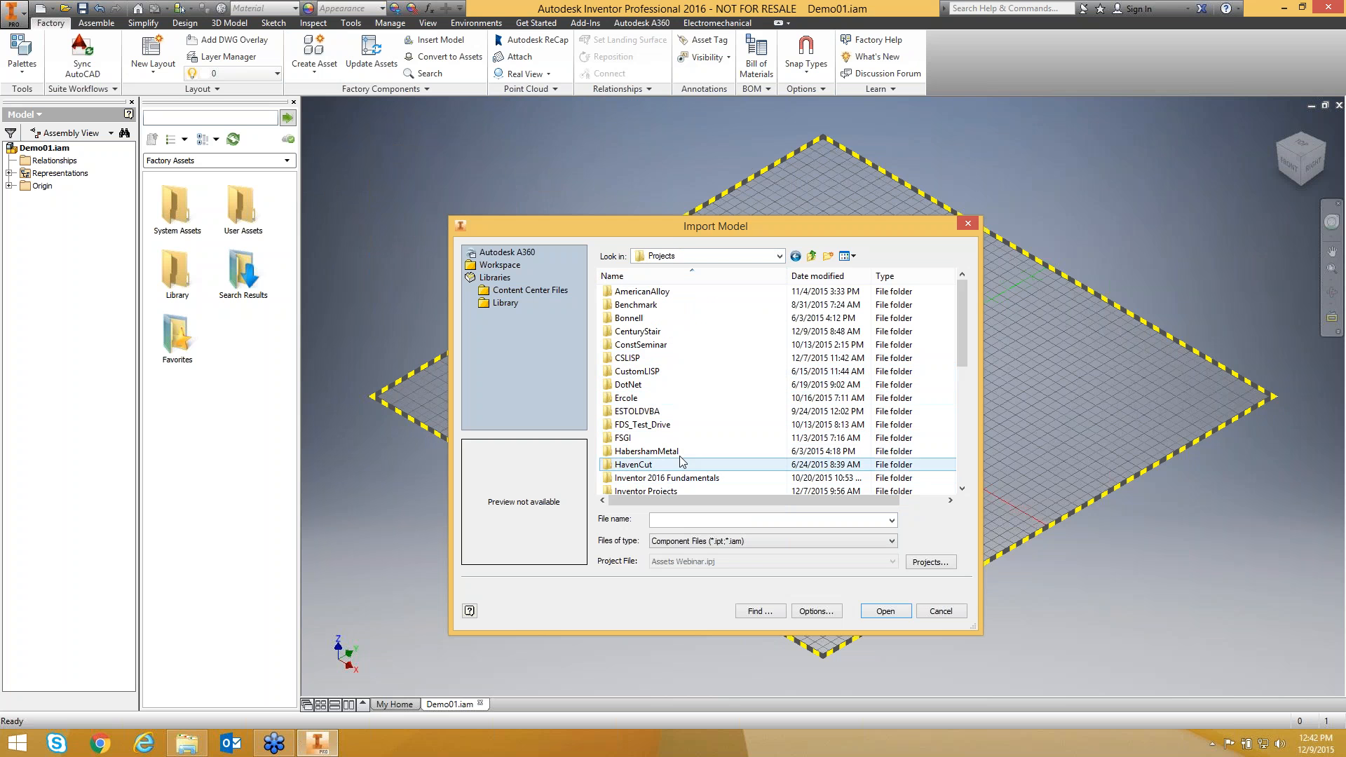
scroll(670, 435, down, 1)
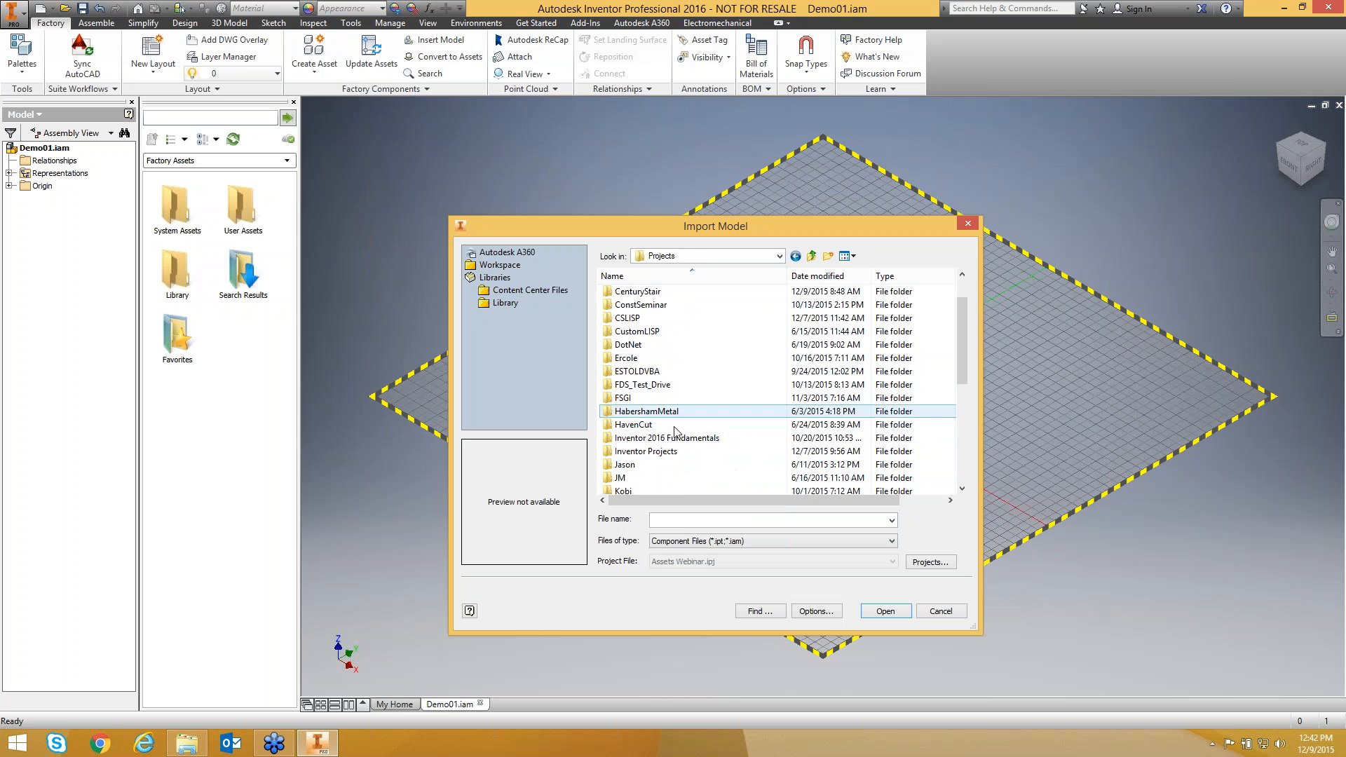
double_click(669, 452)
scroll(691, 439, down, 5)
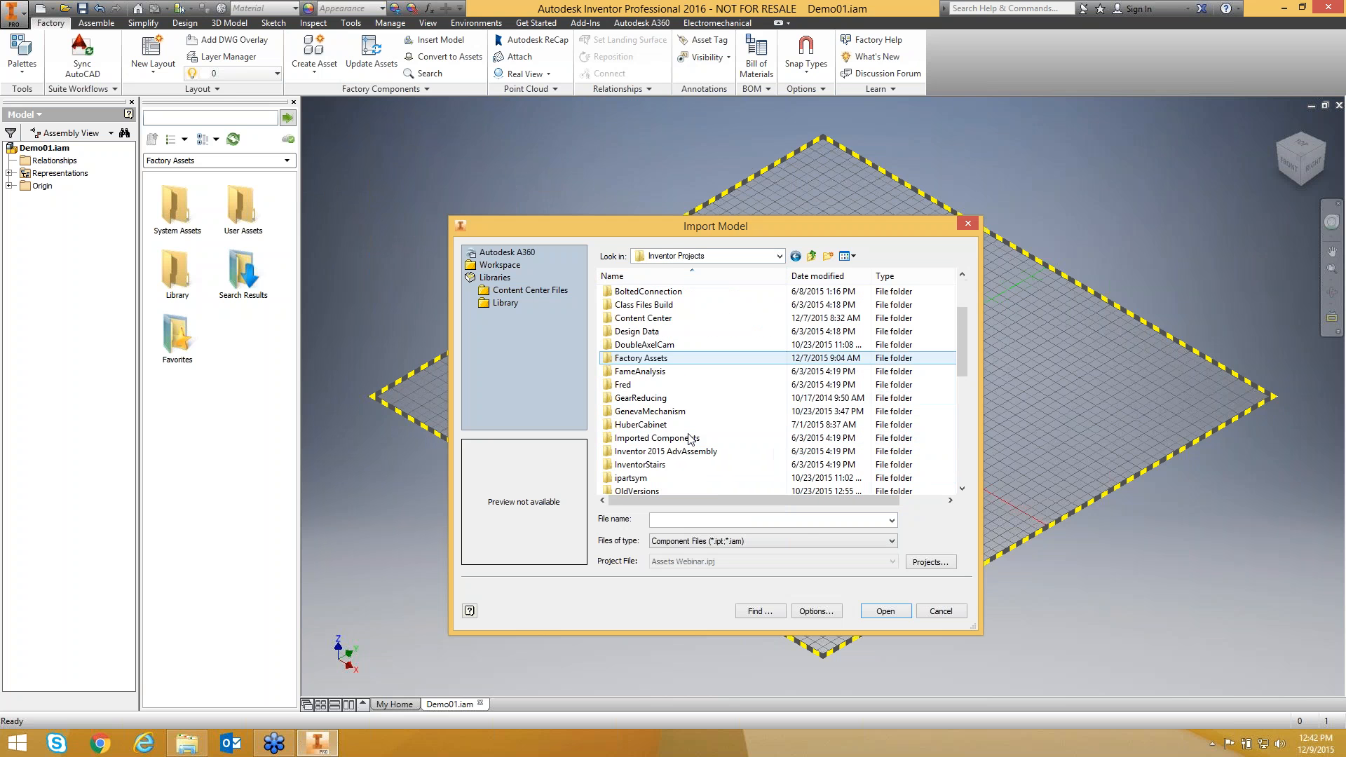
double_click(637, 438)
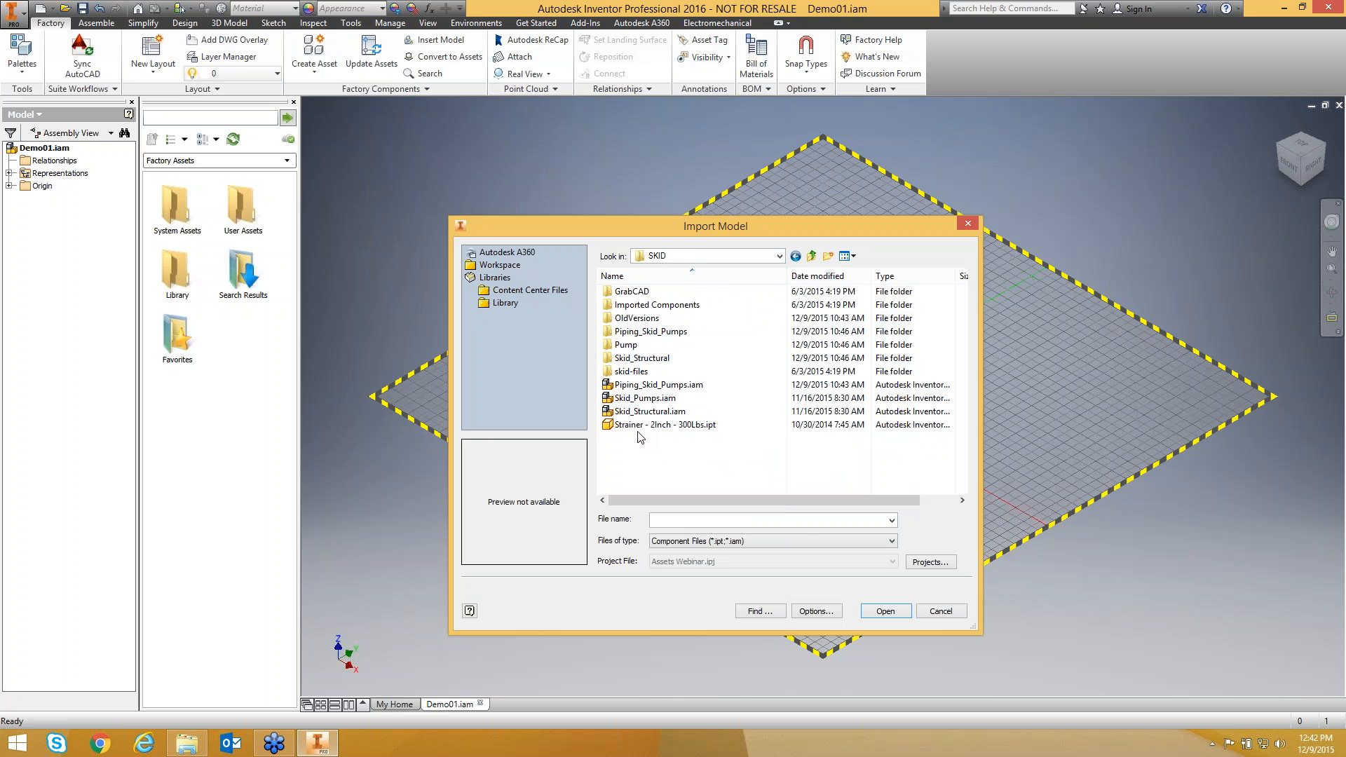
click(659, 384)
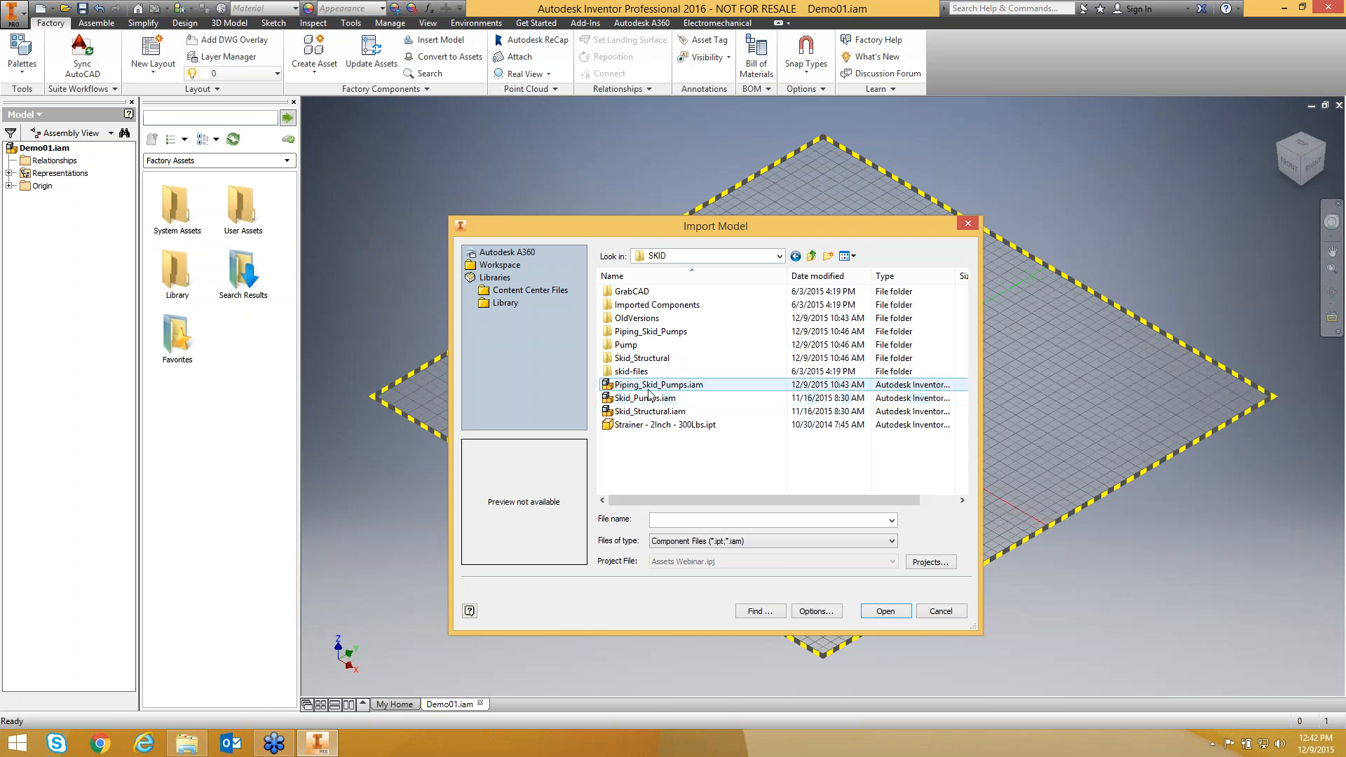
click(885, 610)
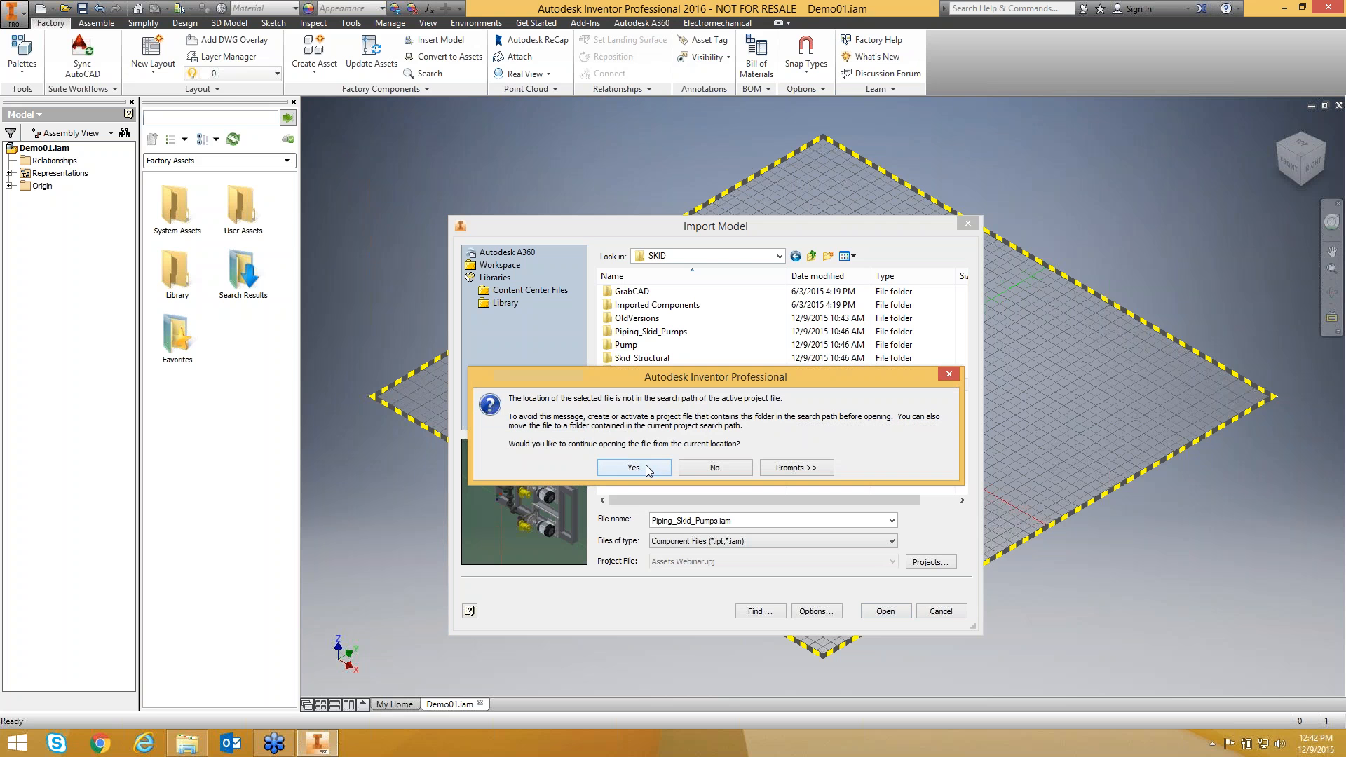
click(646, 468)
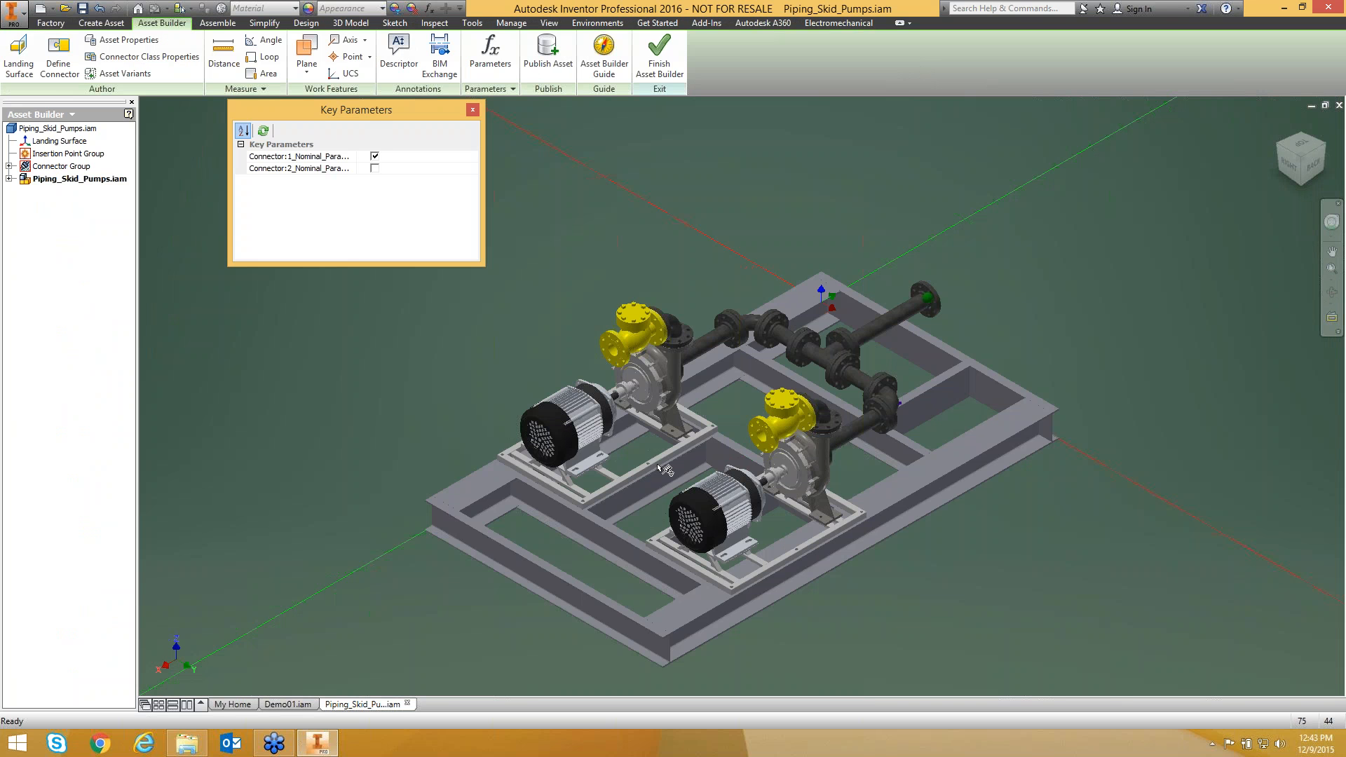
Exclude the Connector:1 nominal parameter from the pump skid asset's key parameters.
mouse_move(832, 484)
shift+middle_down()
mouse_move(831, 437)
mouse_move(824, 463)
shift+middle_up()
scroll(743, 481, up, 5)
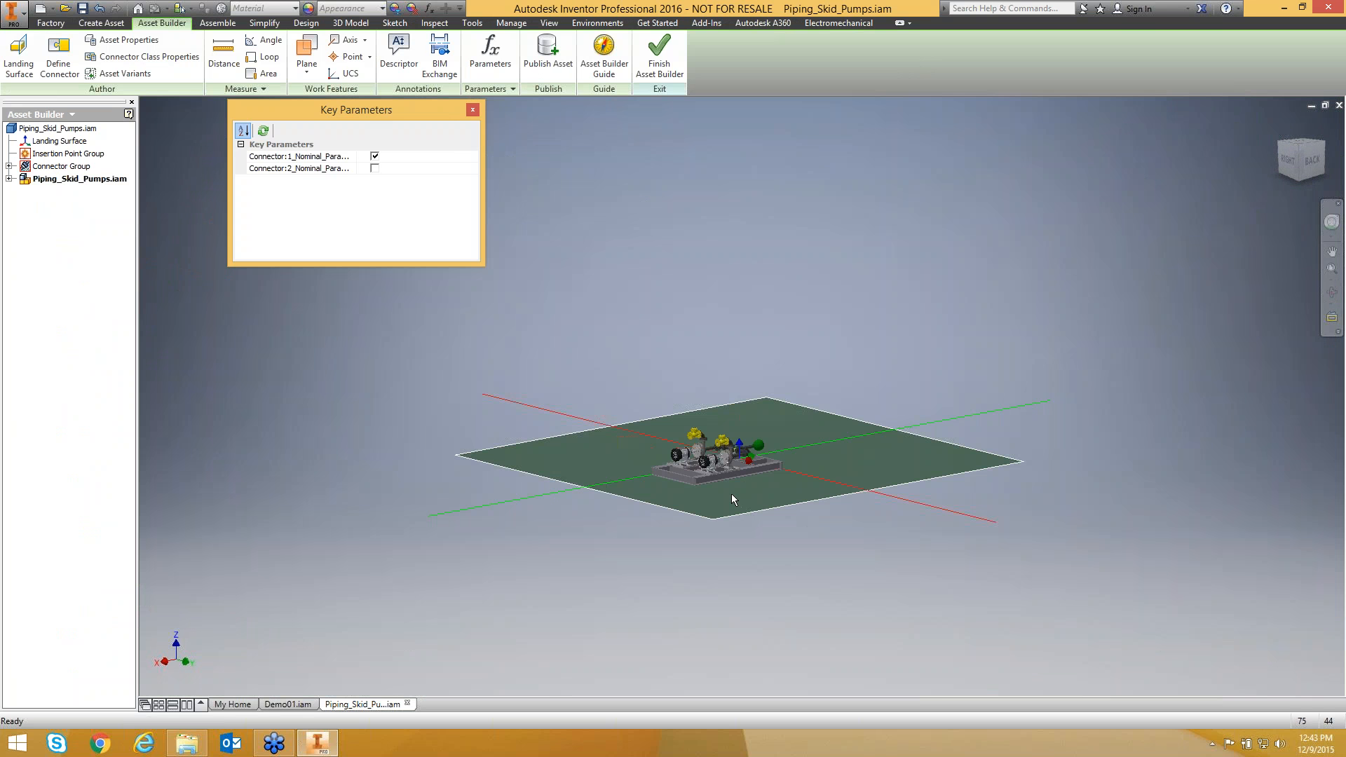
scroll(732, 495, down, 3)
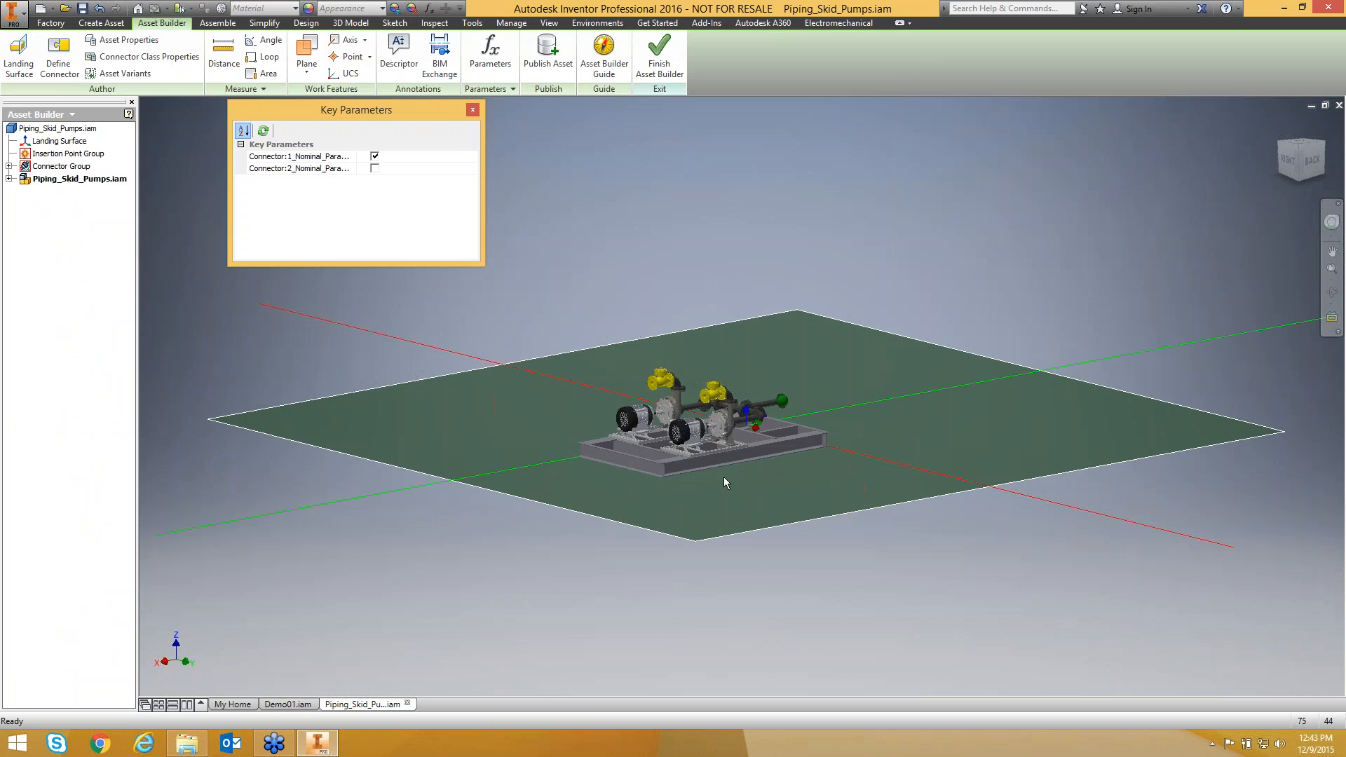
scroll(723, 476, down, 6)
scroll(711, 470, up, 6)
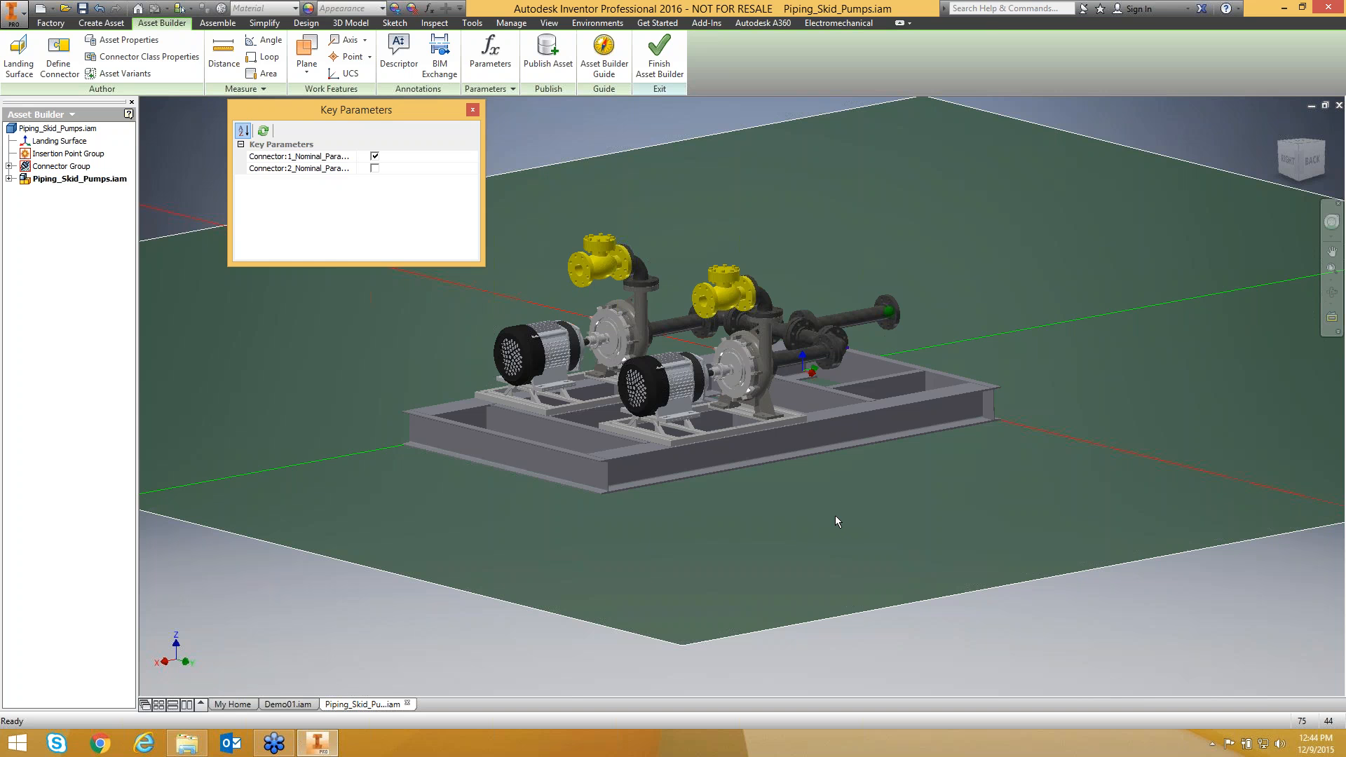
click(374, 156)
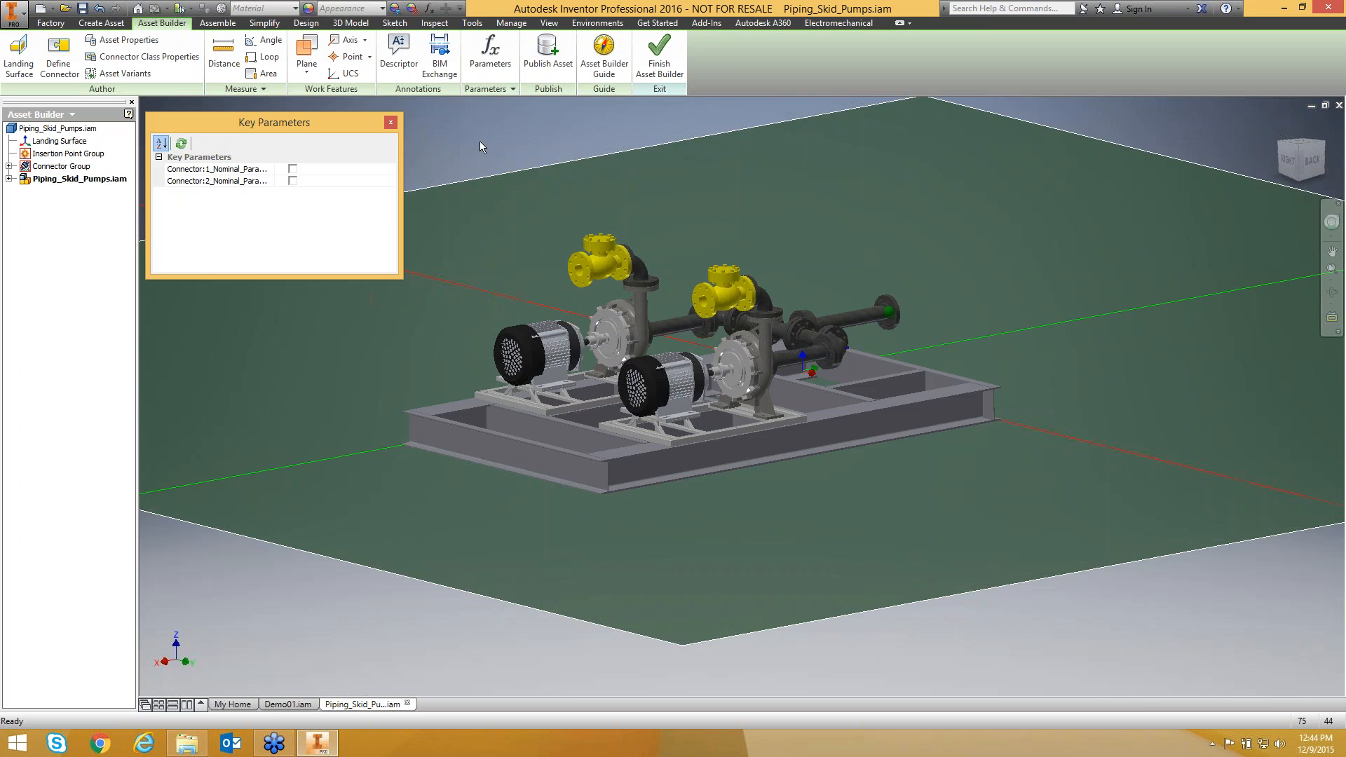
Save the assembly, publish it as the Standard asset Piping_Skid_Pumps in the local User Assets, and finish the Asset Builder.
click(548, 51)
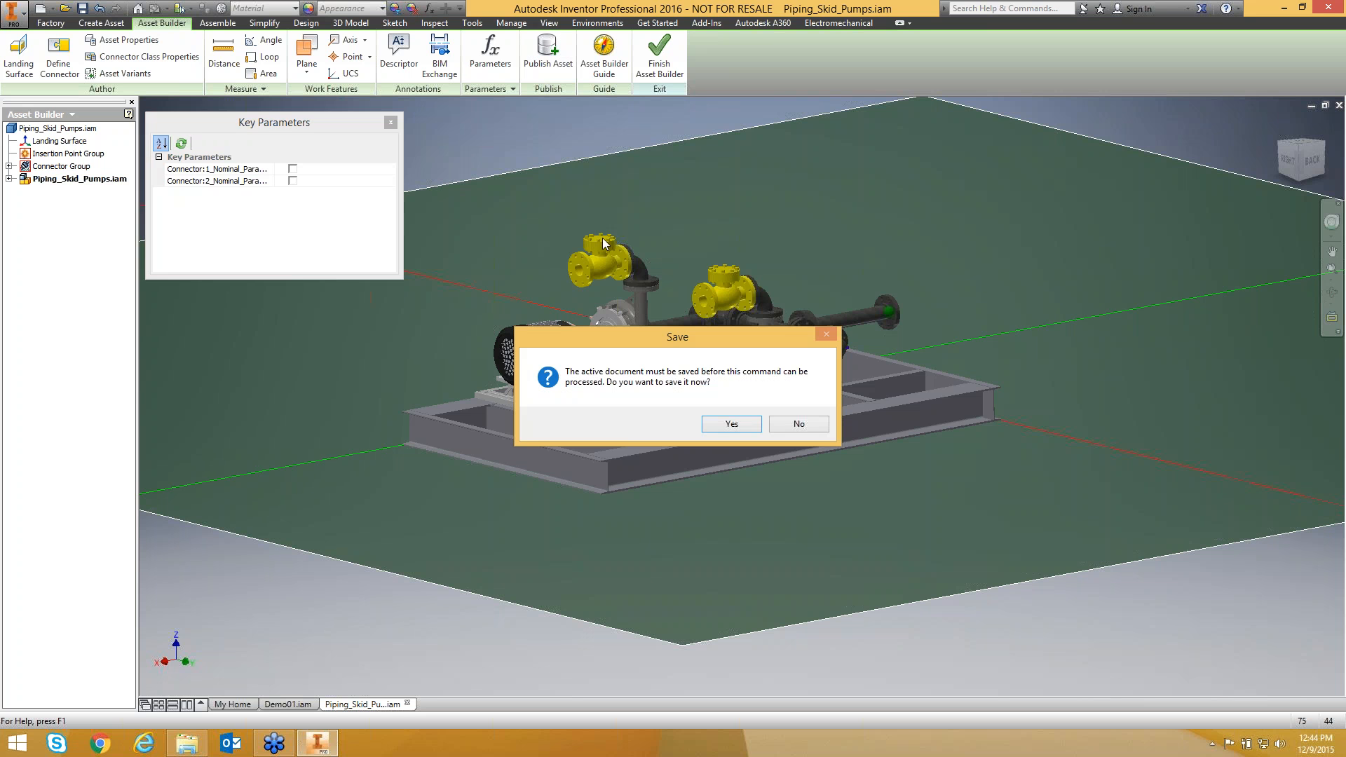
click(731, 425)
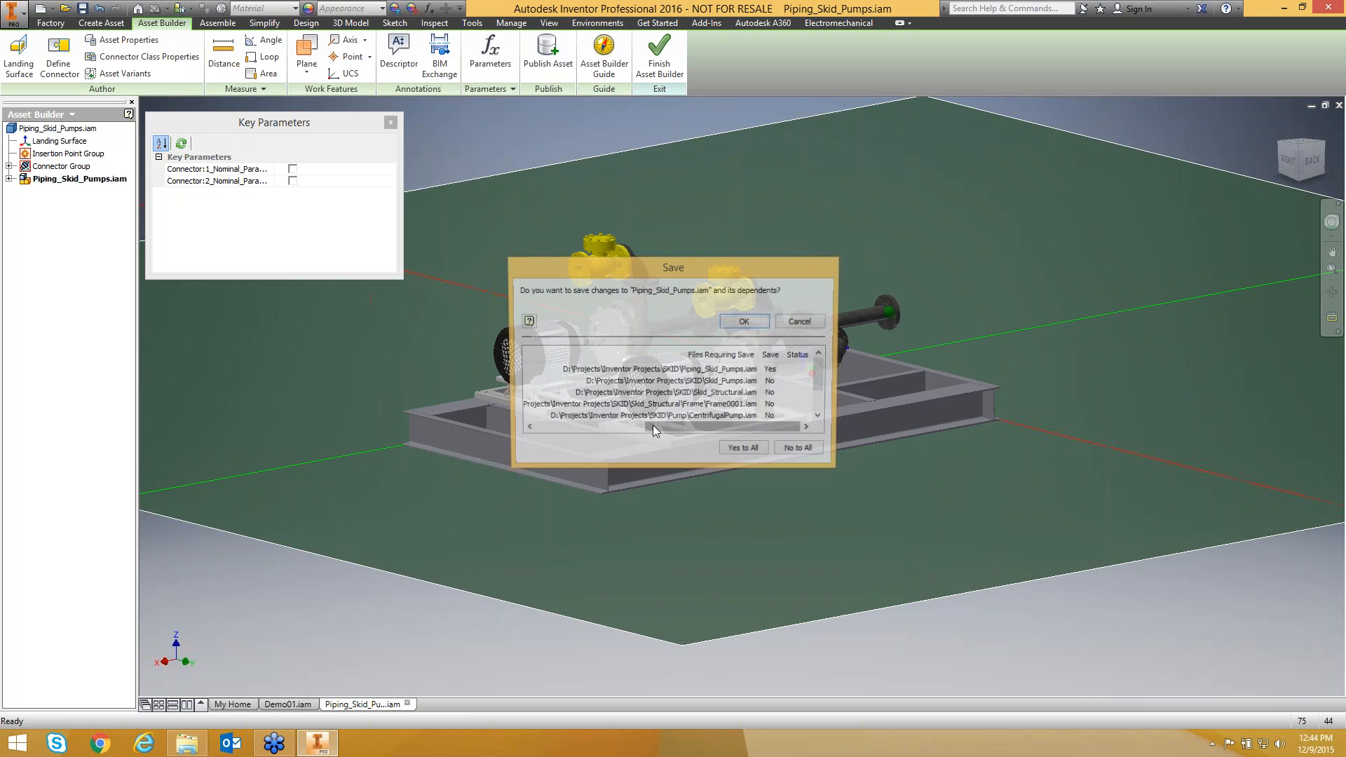
click(745, 322)
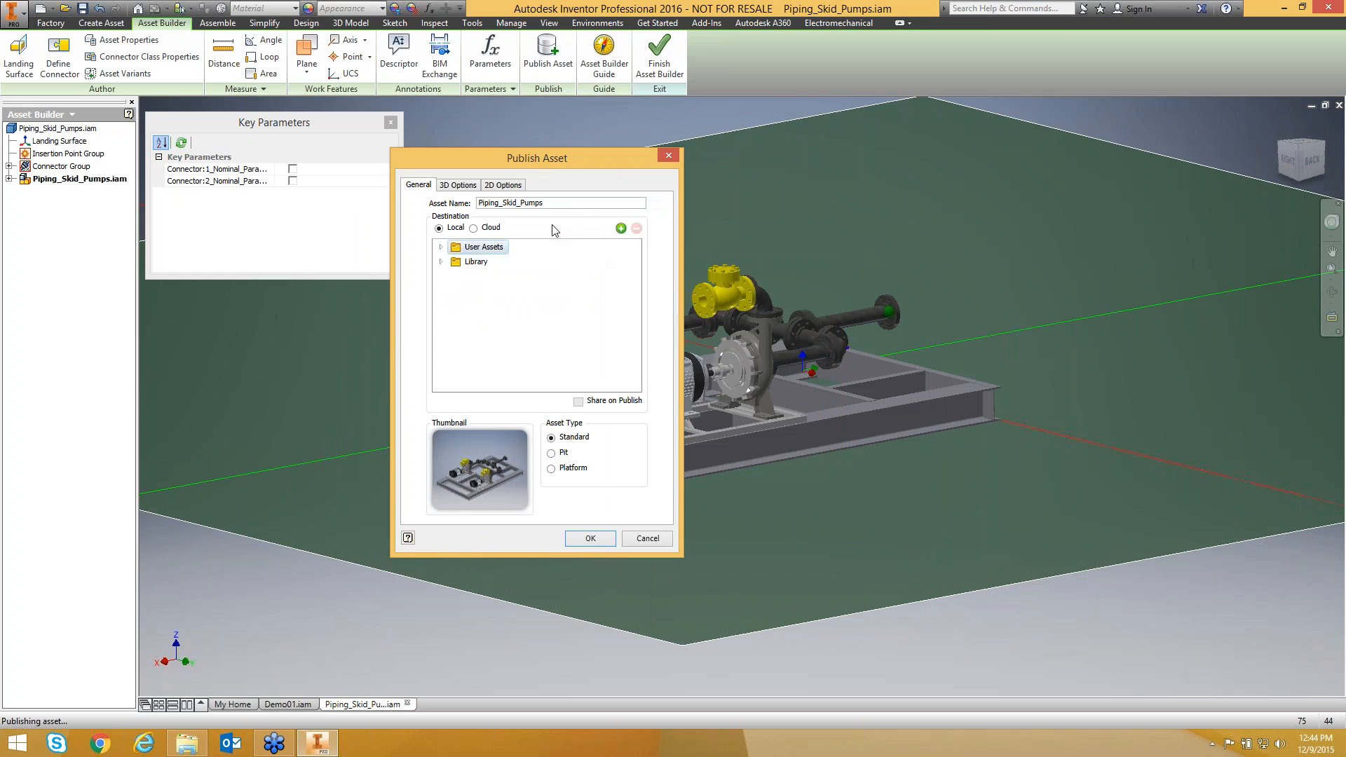
click(504, 186)
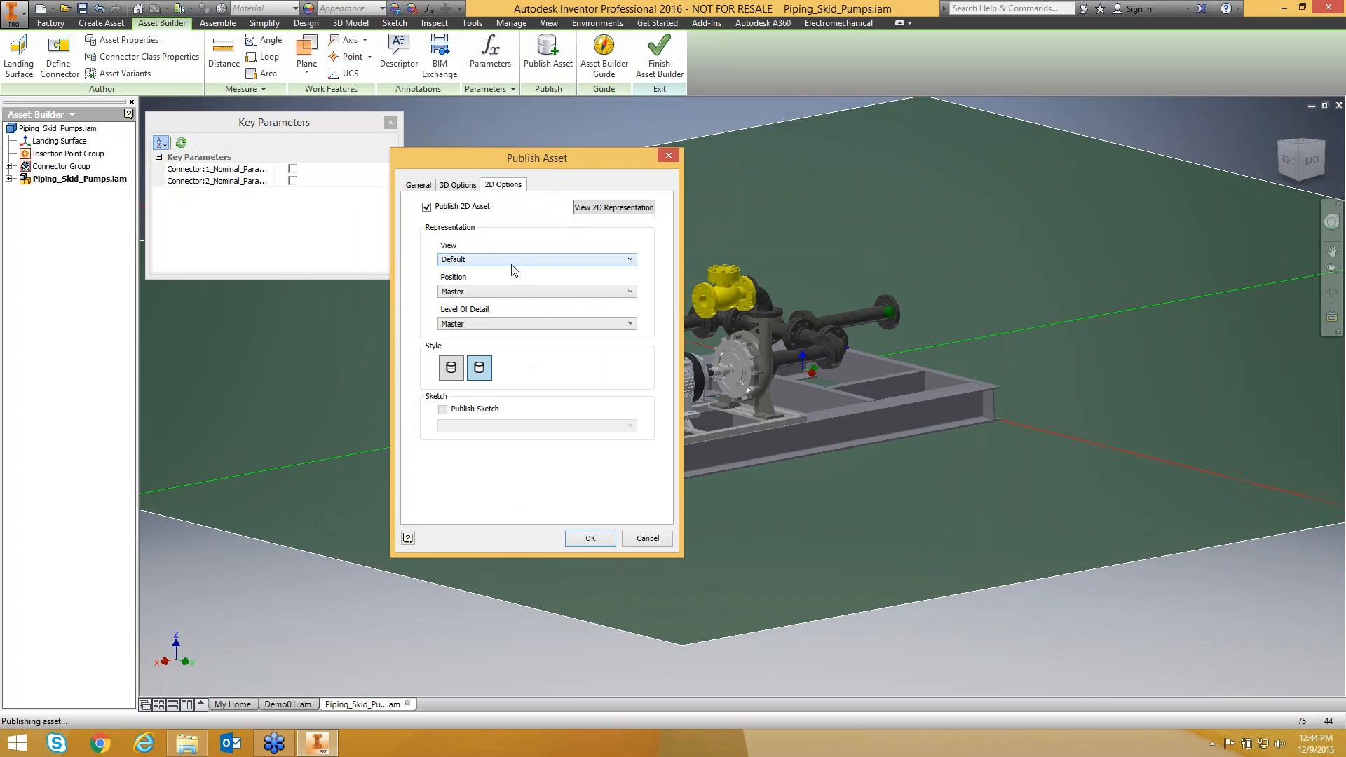
click(458, 185)
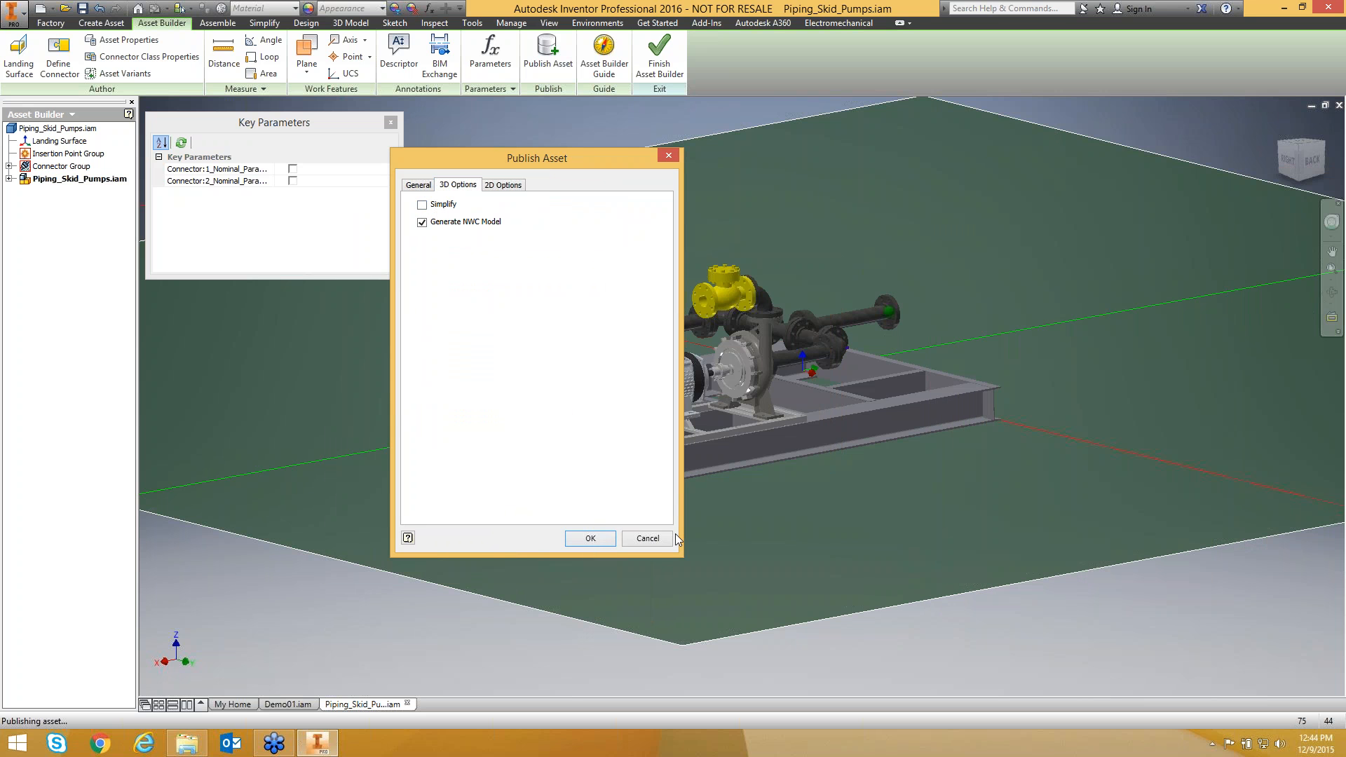
click(590, 538)
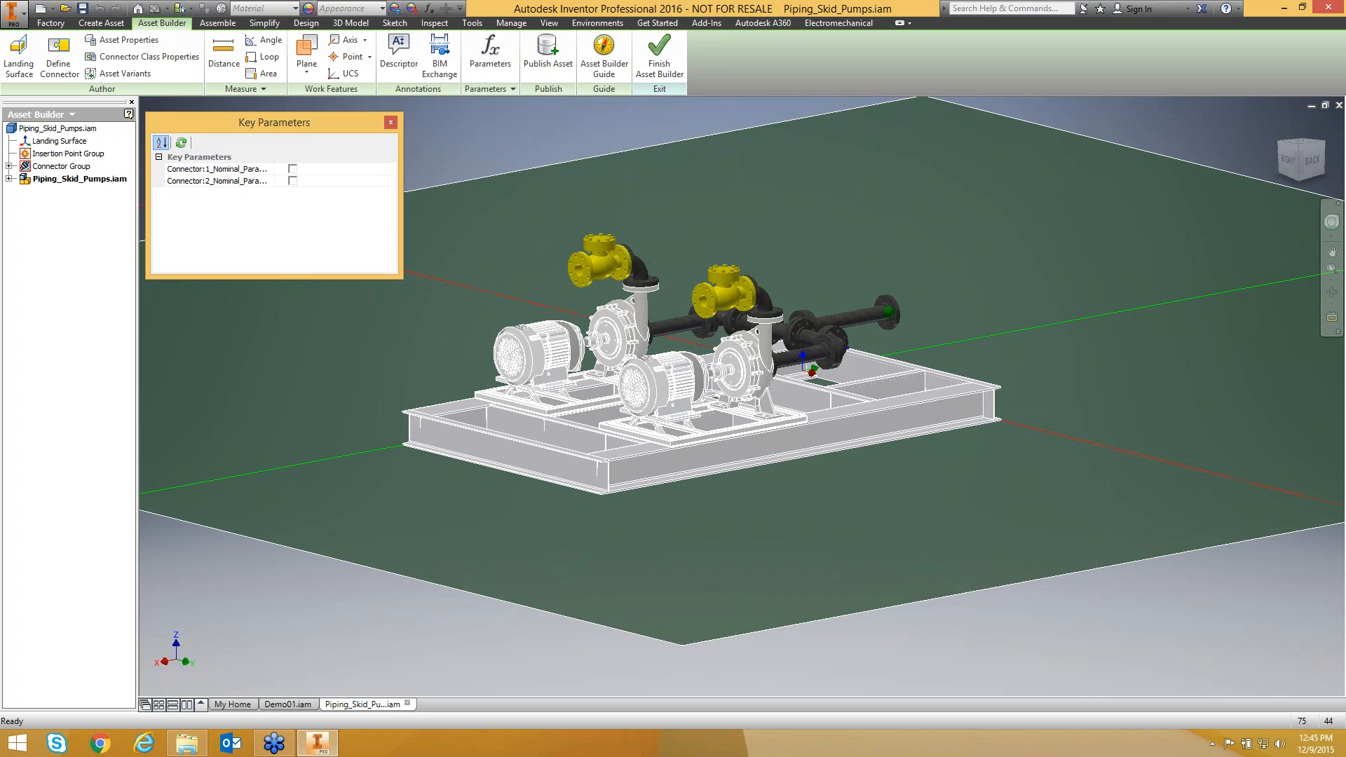
click(659, 61)
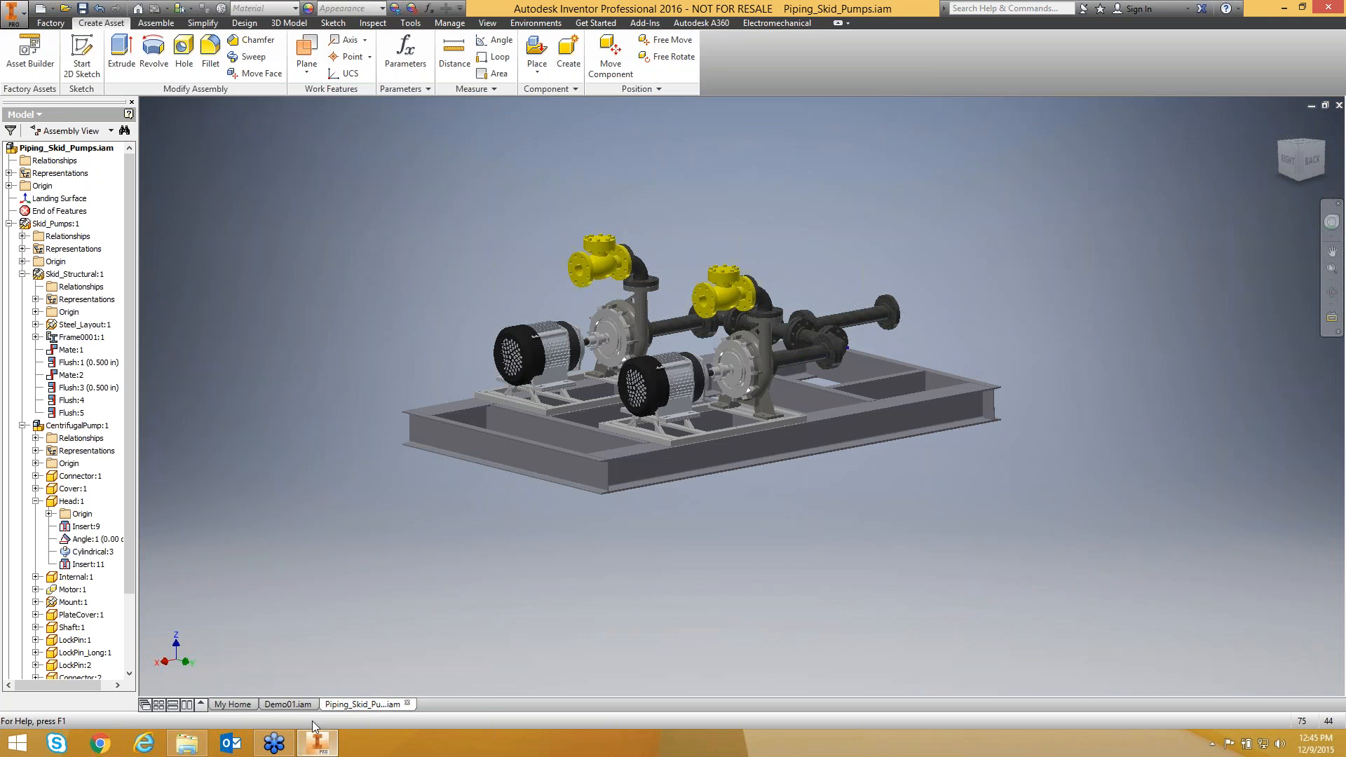
Place one Piping_Skid_Pumps asset from User Assets on the Demo01 factory floor.
click(288, 704)
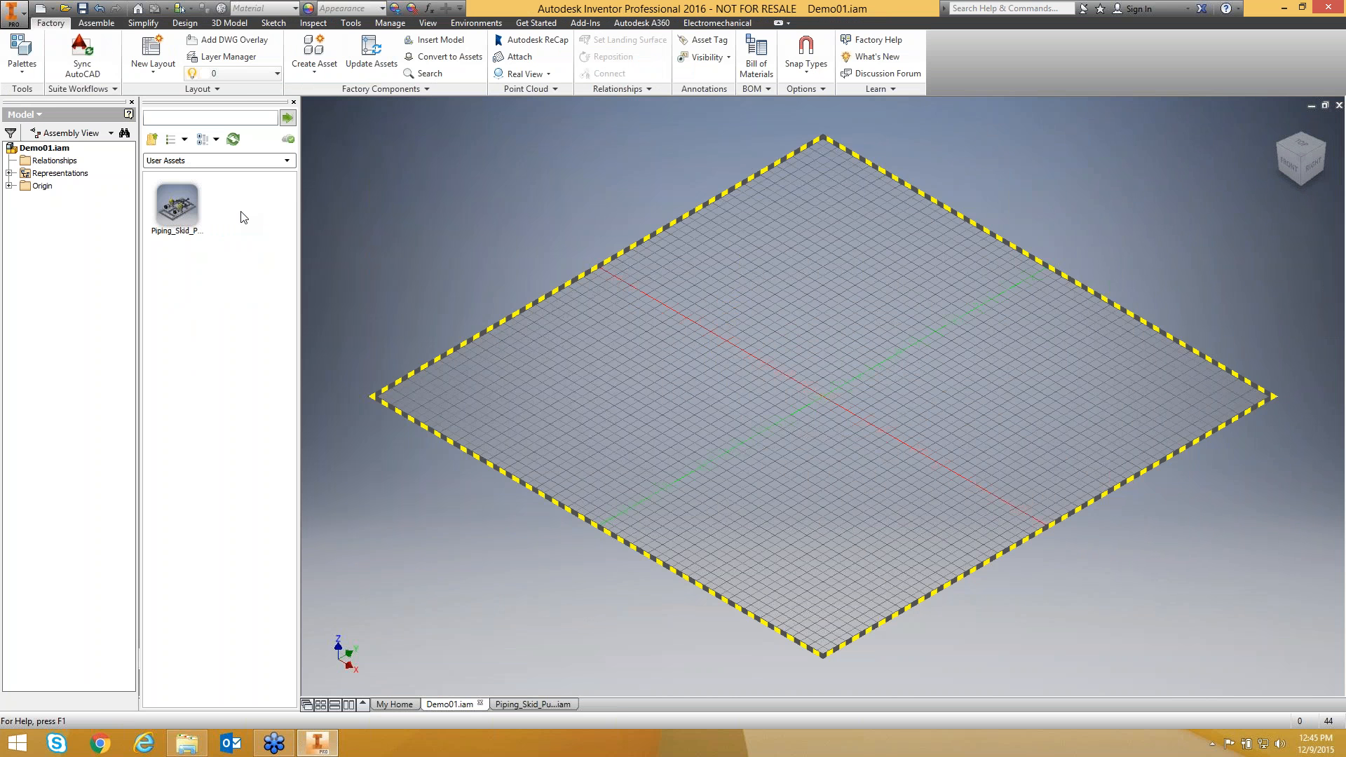
mouse_move(178, 213)
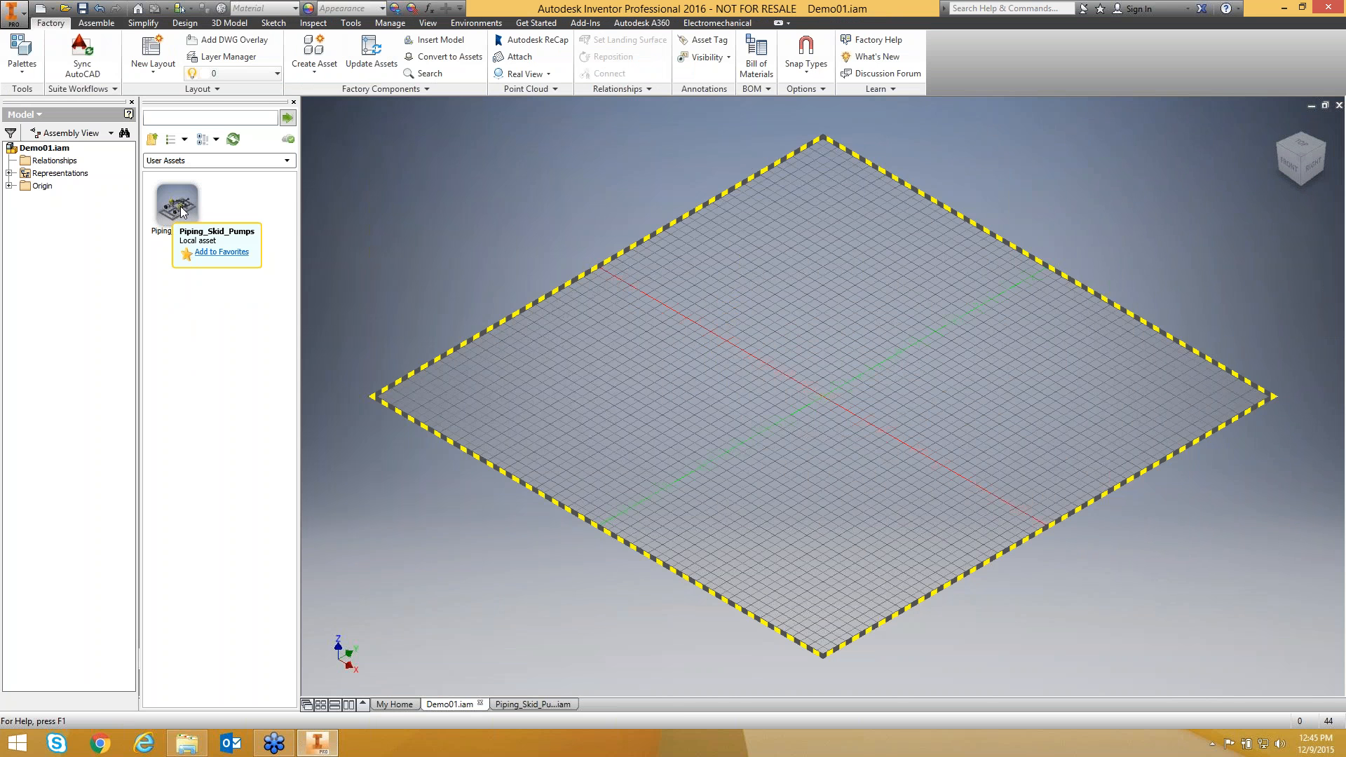
drag(180, 206, 720, 339)
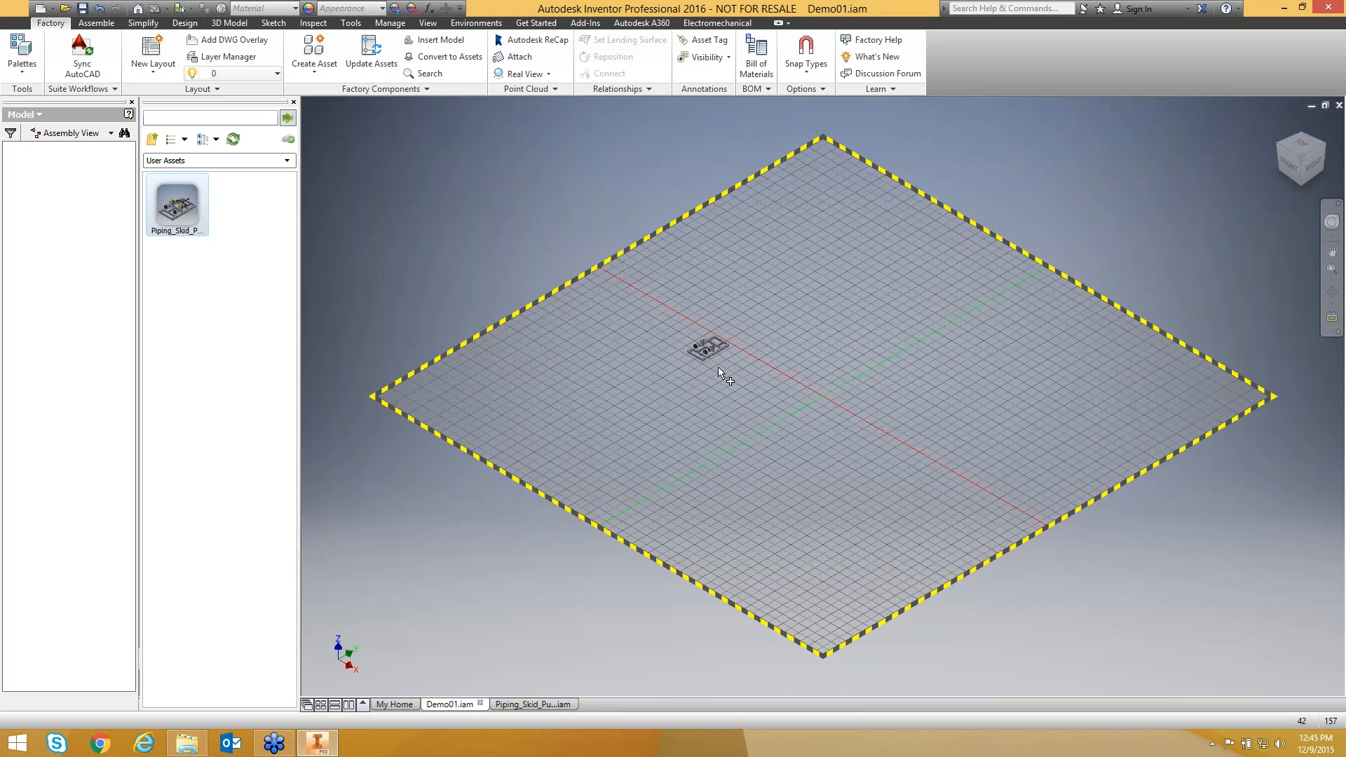
click(718, 368)
scroll(641, 284, up, 5)
right_click(646, 292)
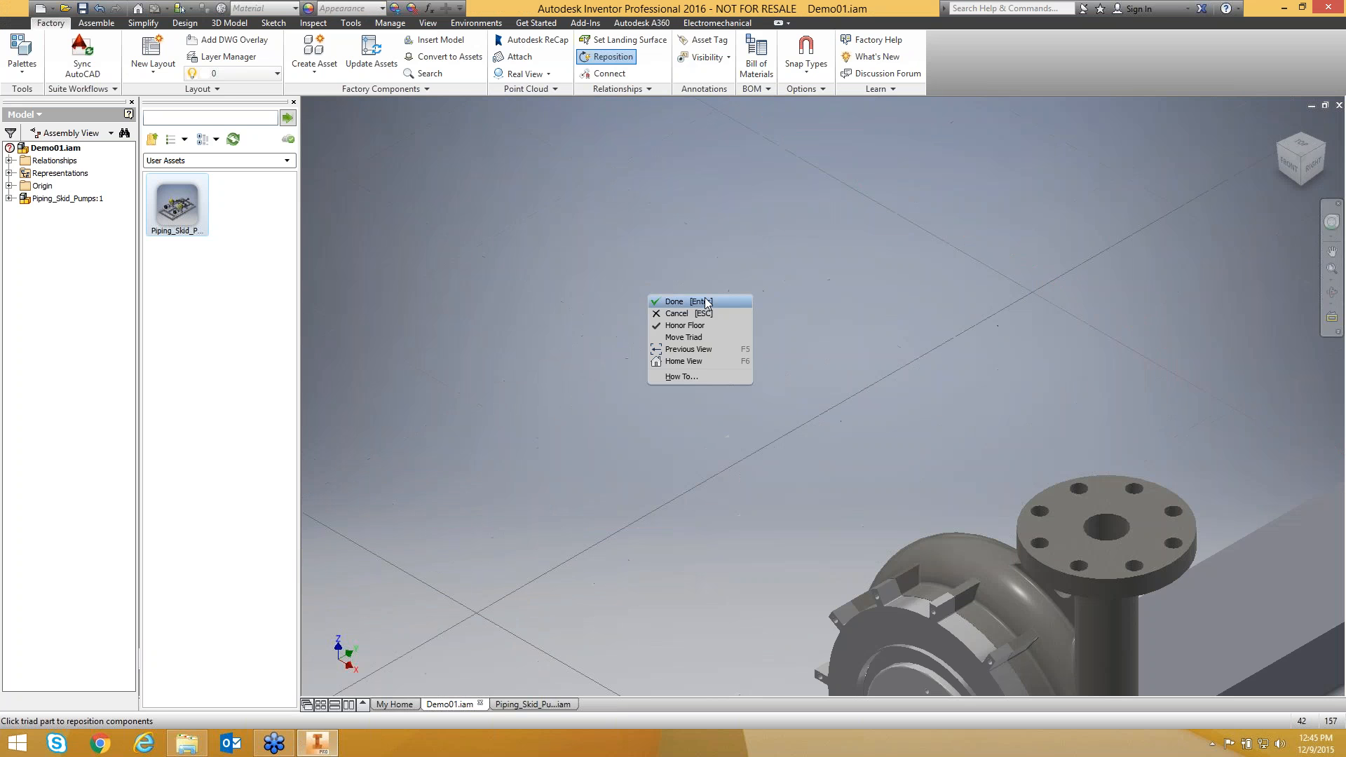
click(716, 302)
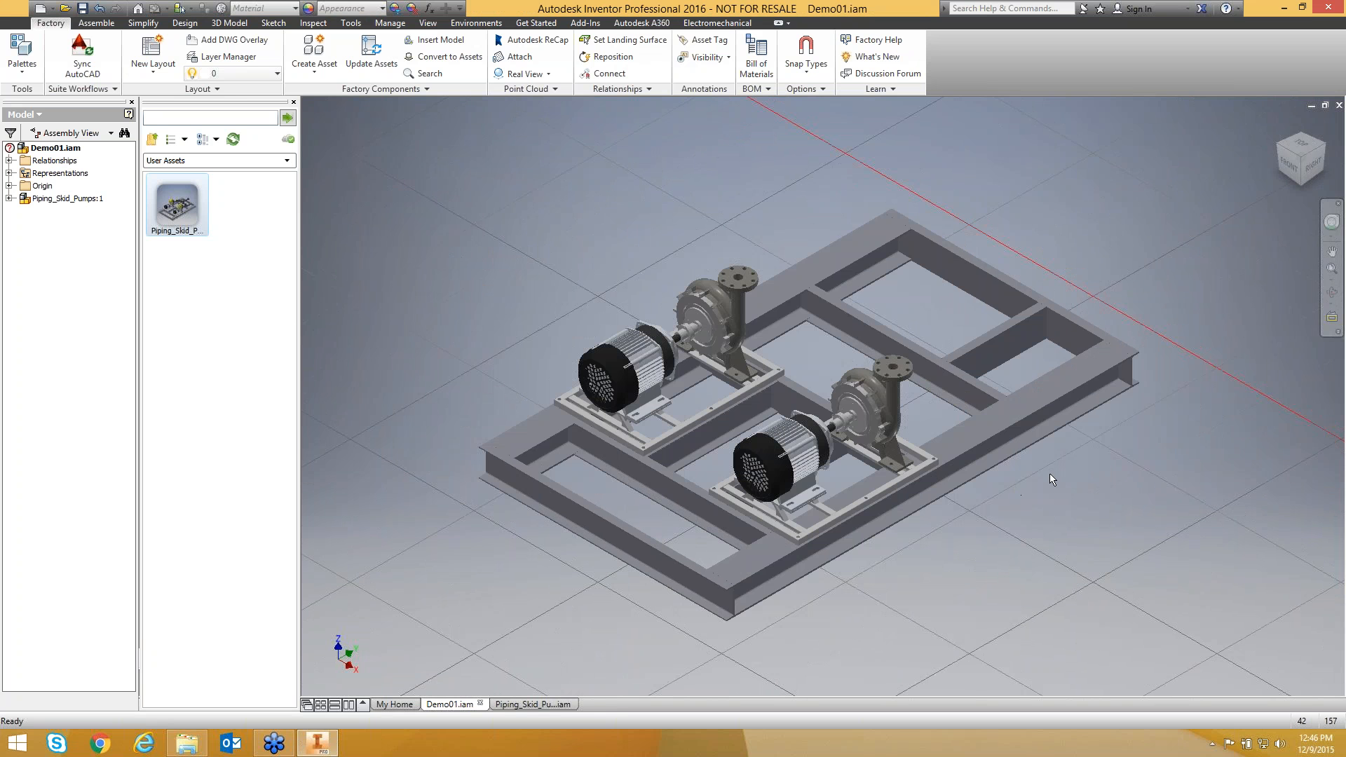
Delete the placed Piping_Skid_Pumps asset from the Demo01 layout.
click(1041, 445)
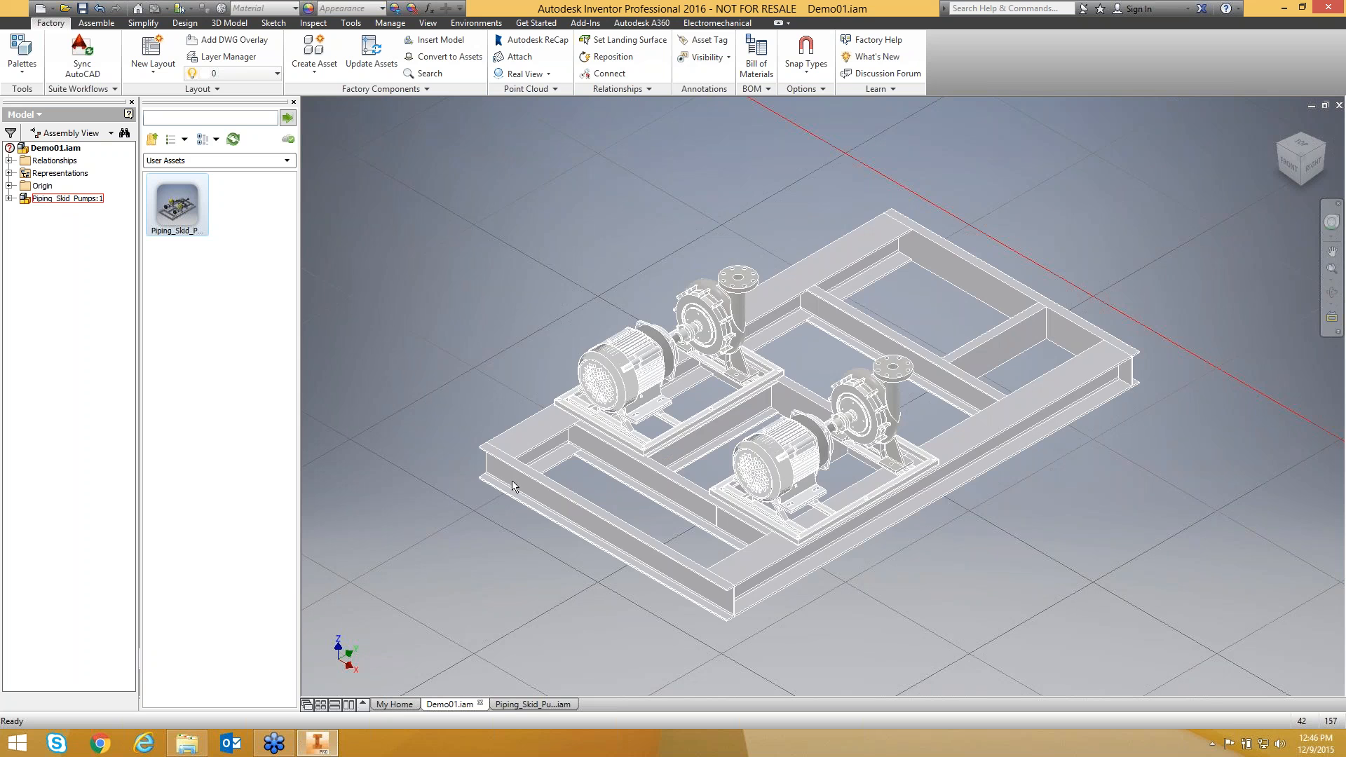
click(559, 543)
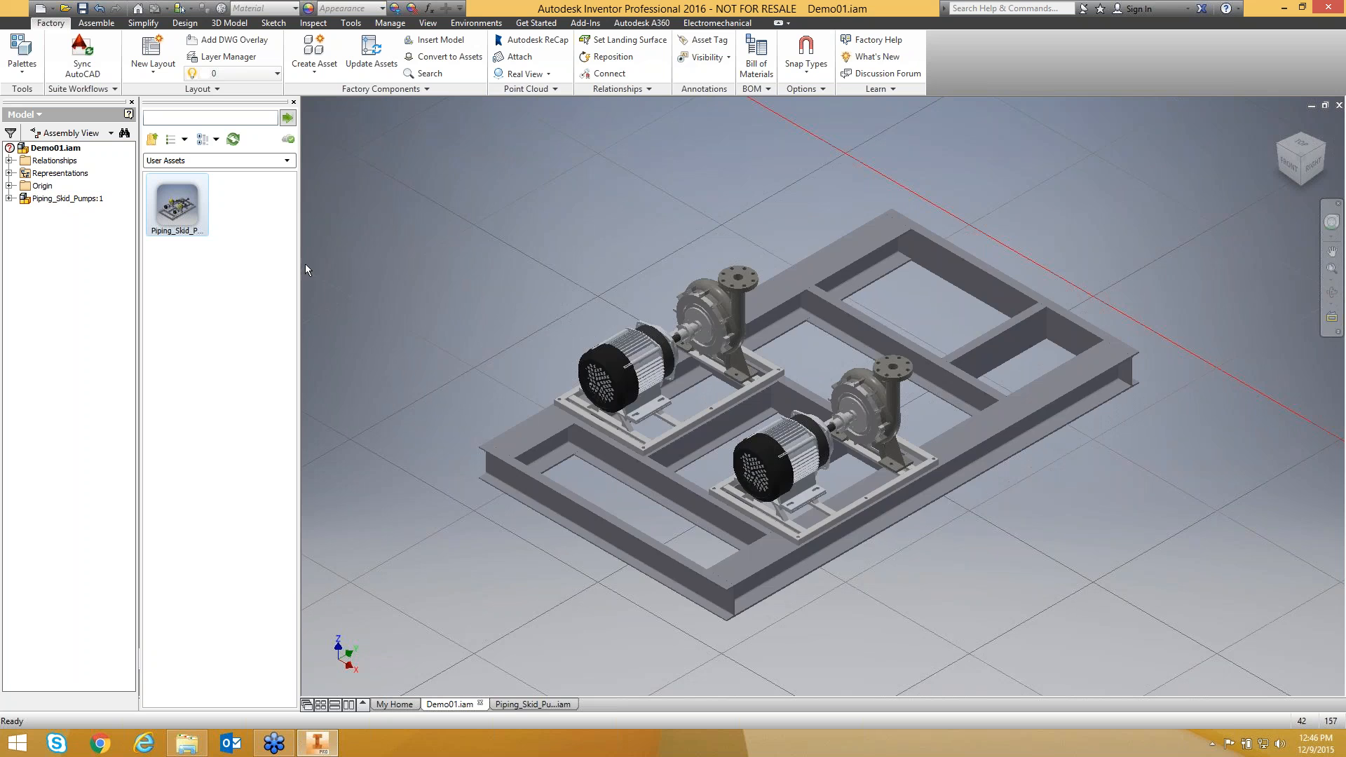
click(673, 343)
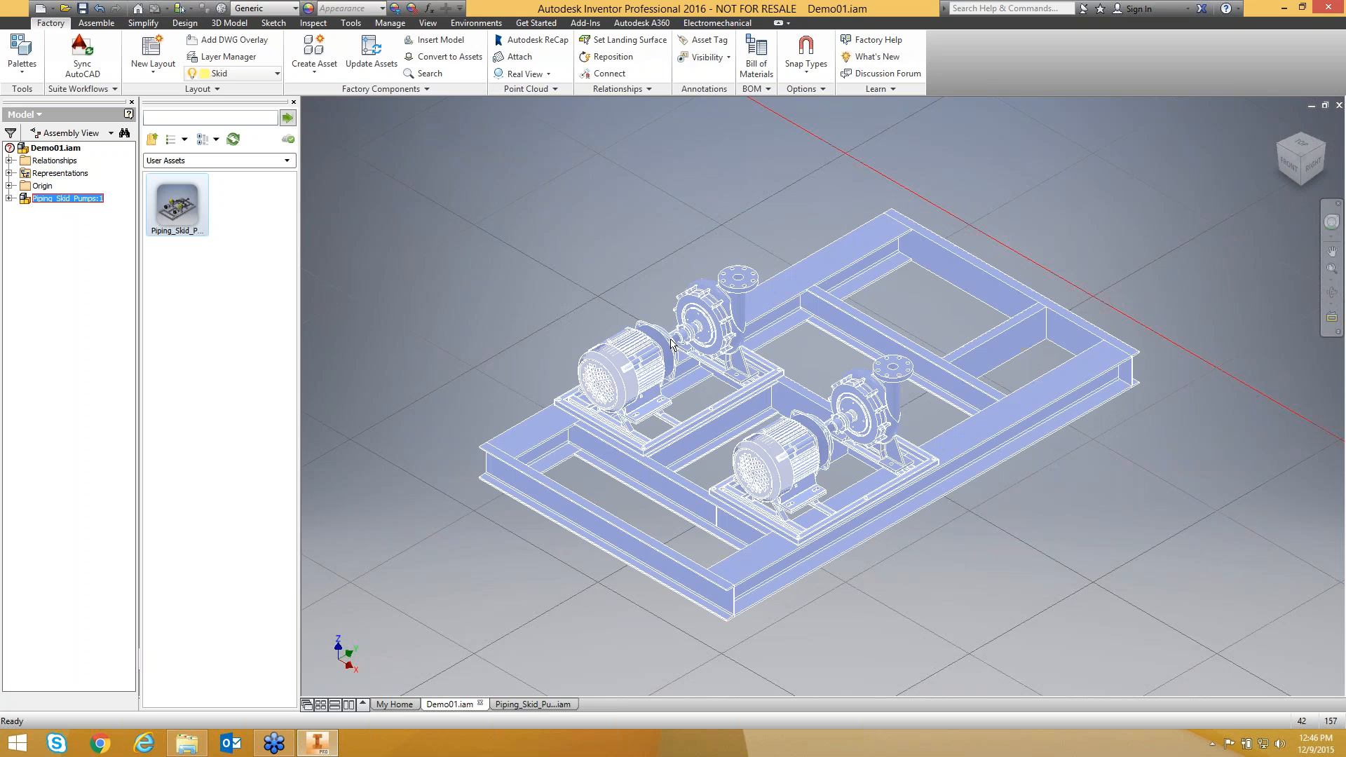
key(Delete)
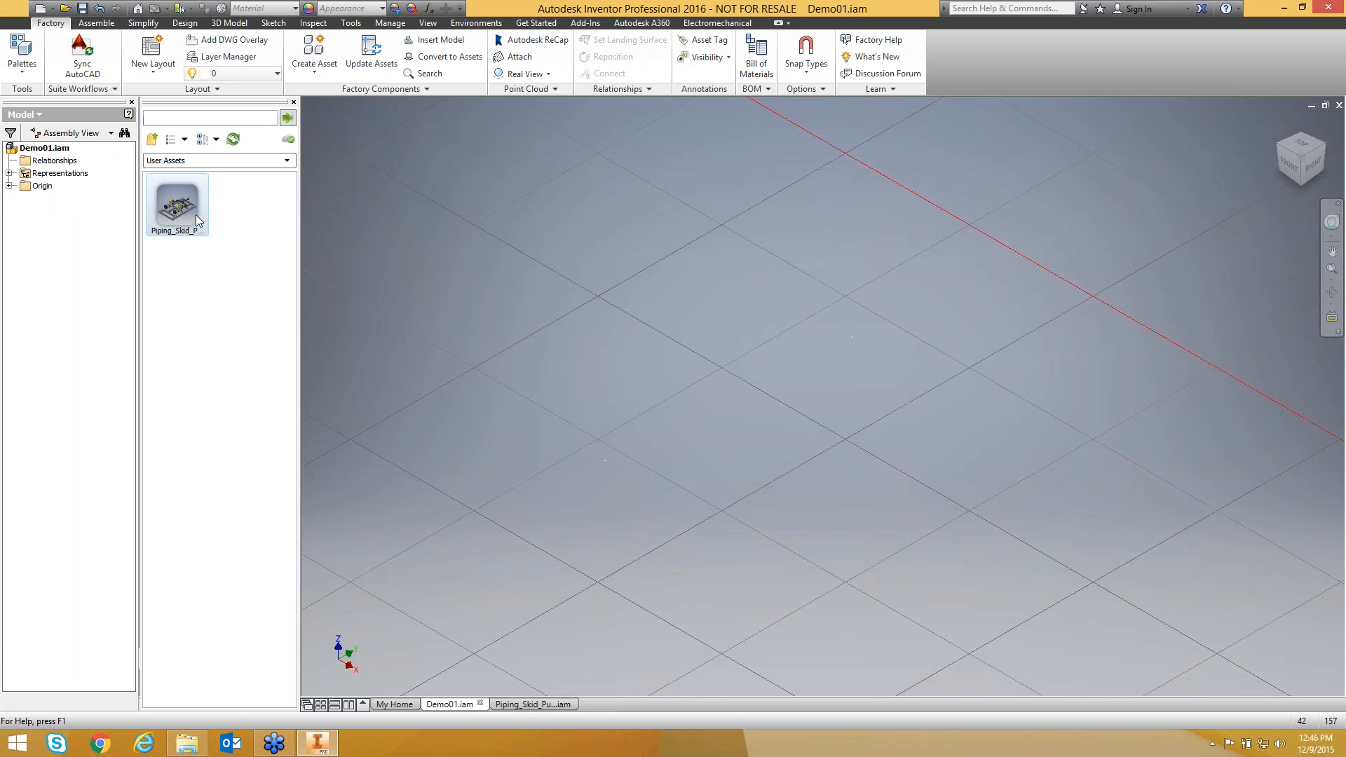
right_click(186, 209)
click(186, 346)
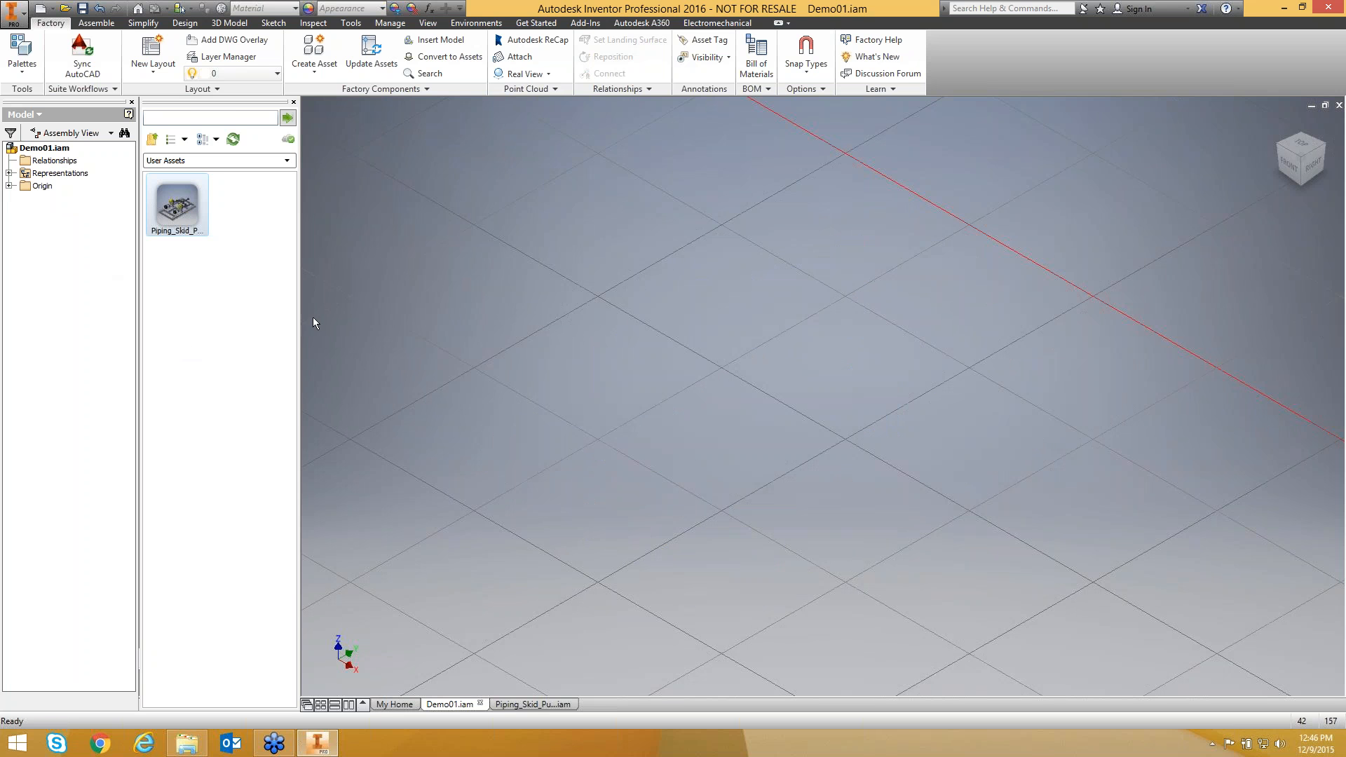
click(314, 65)
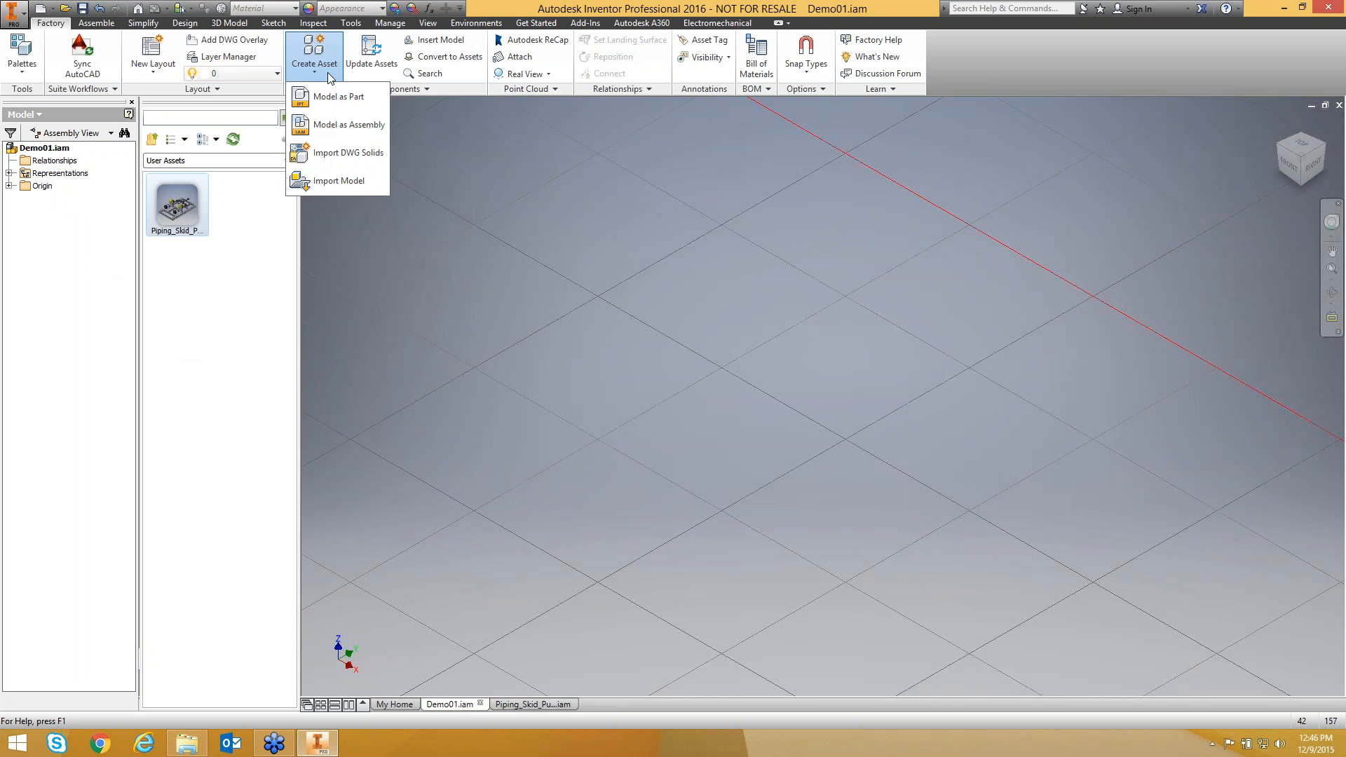
click(340, 181)
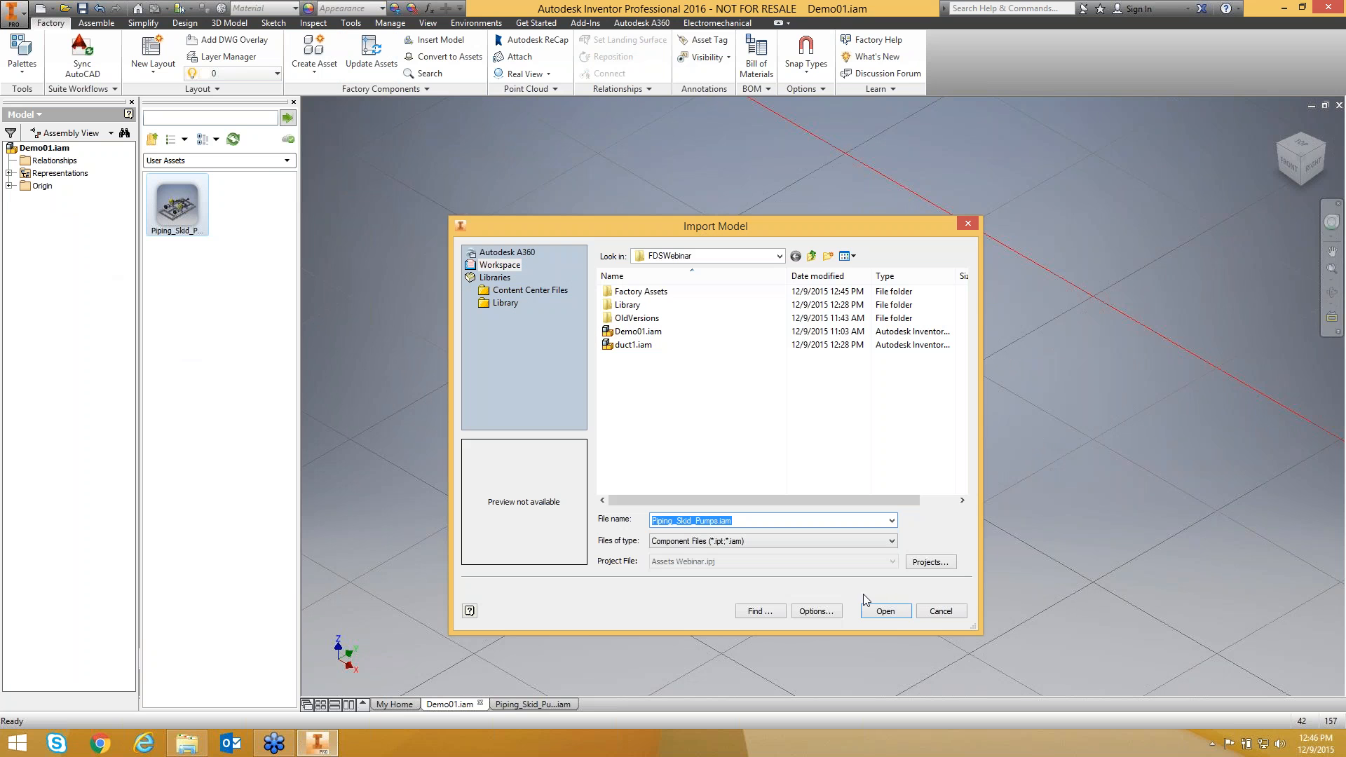
click(876, 612)
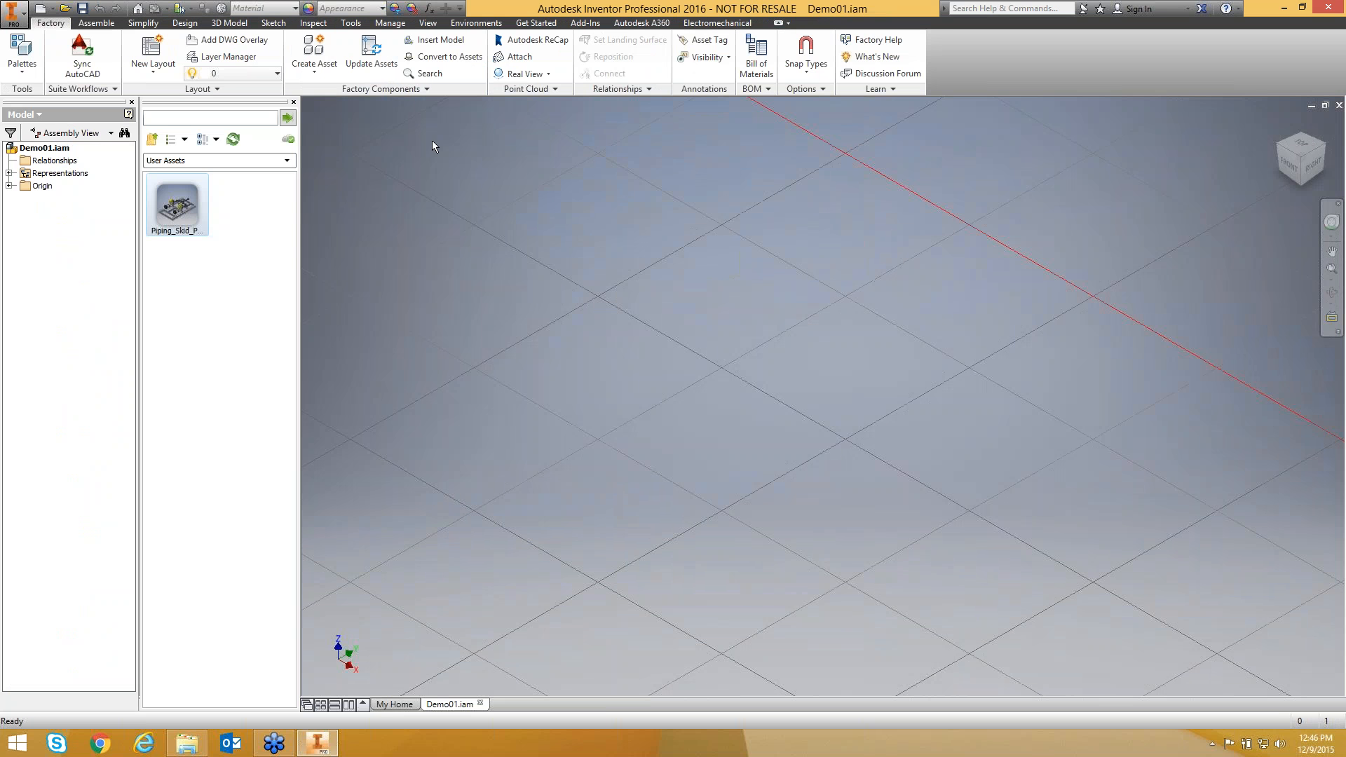
Import Piping_Skid_Pumps.iam from the SKID folder under Inventor Projects on drive D: into the Asset Builder, accepting its location outside the project.
click(309, 66)
click(346, 187)
click(706, 257)
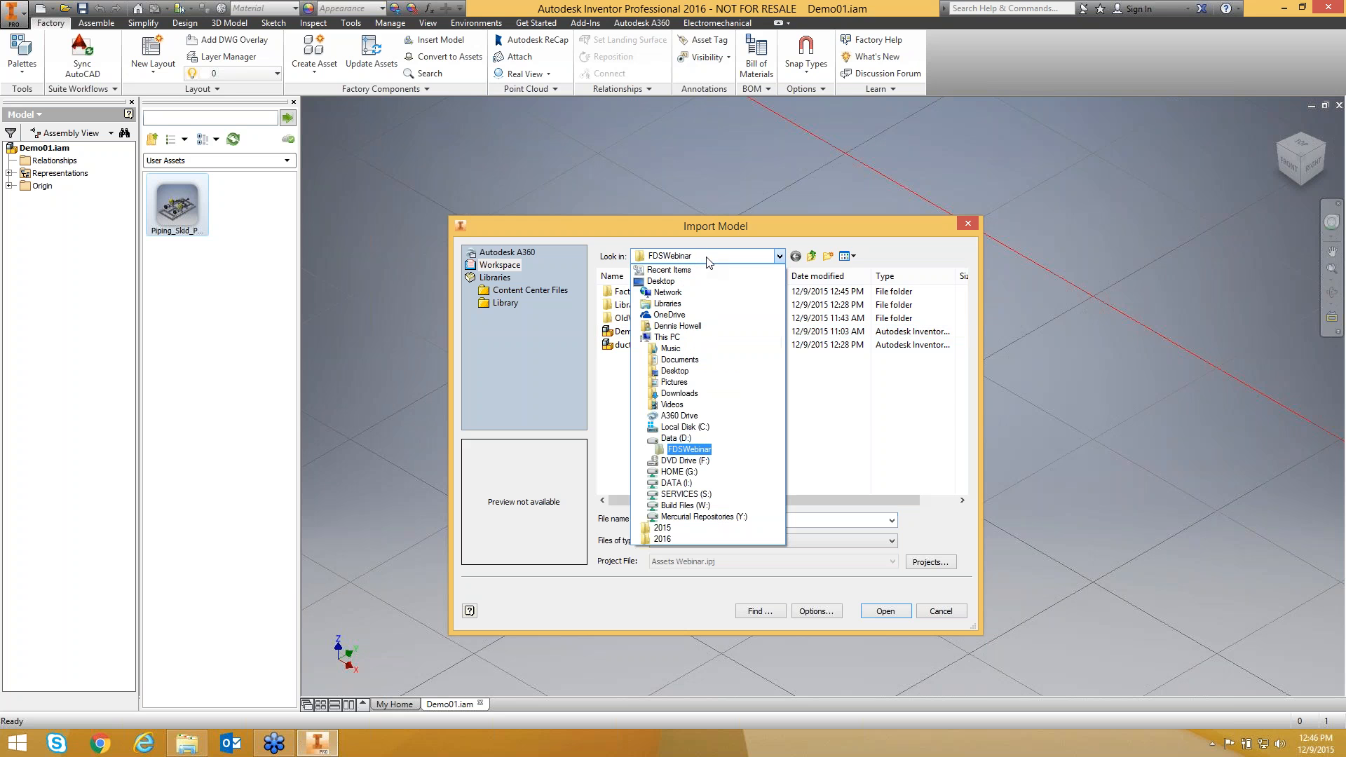
click(700, 439)
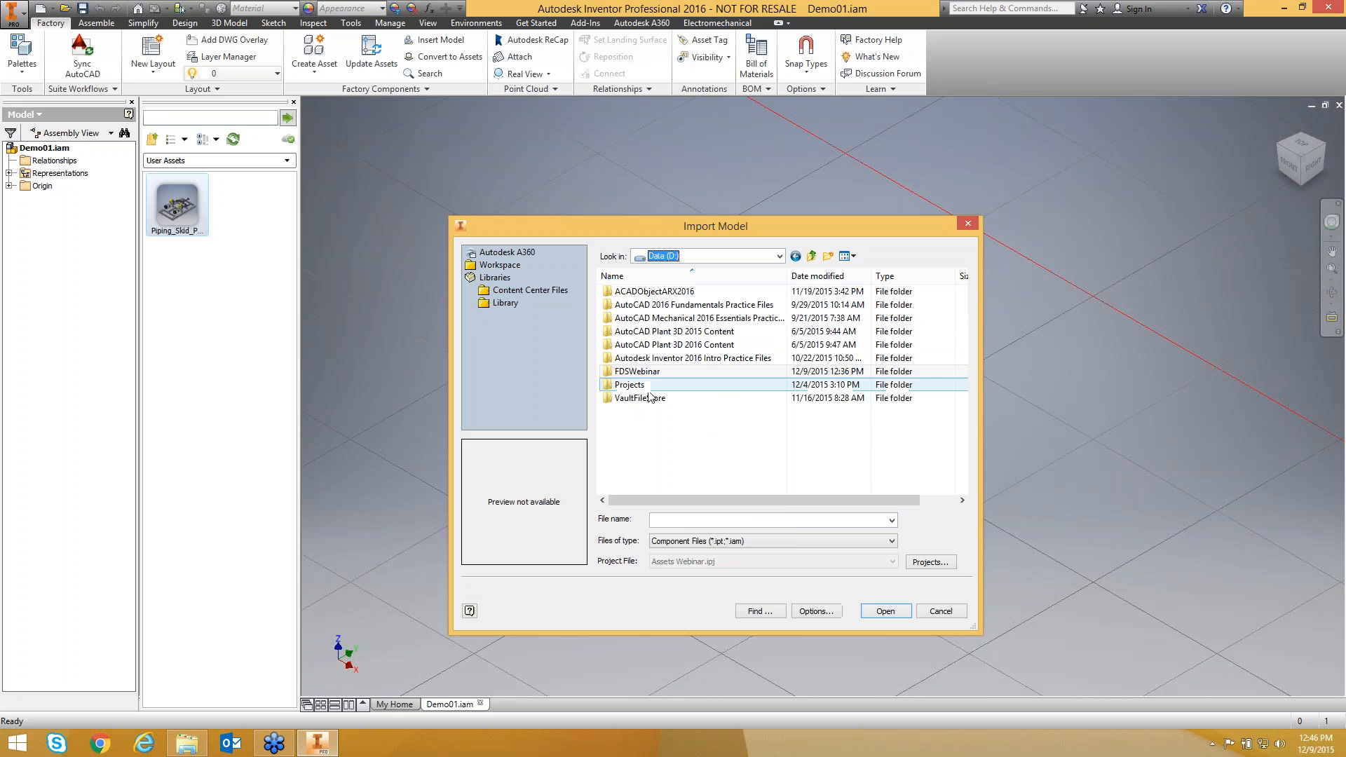
double_click(644, 386)
scroll(679, 414, down, 2)
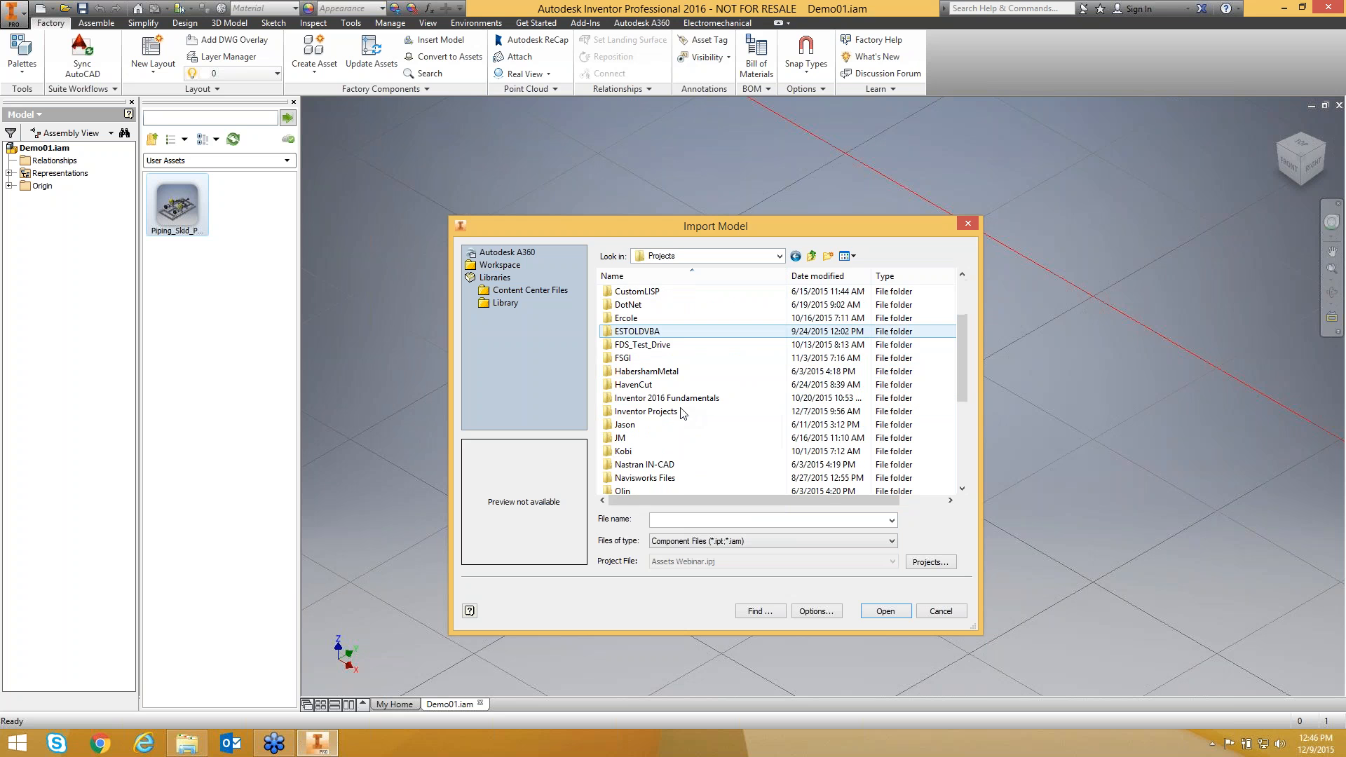
double_click(678, 414)
scroll(679, 413, down, 4)
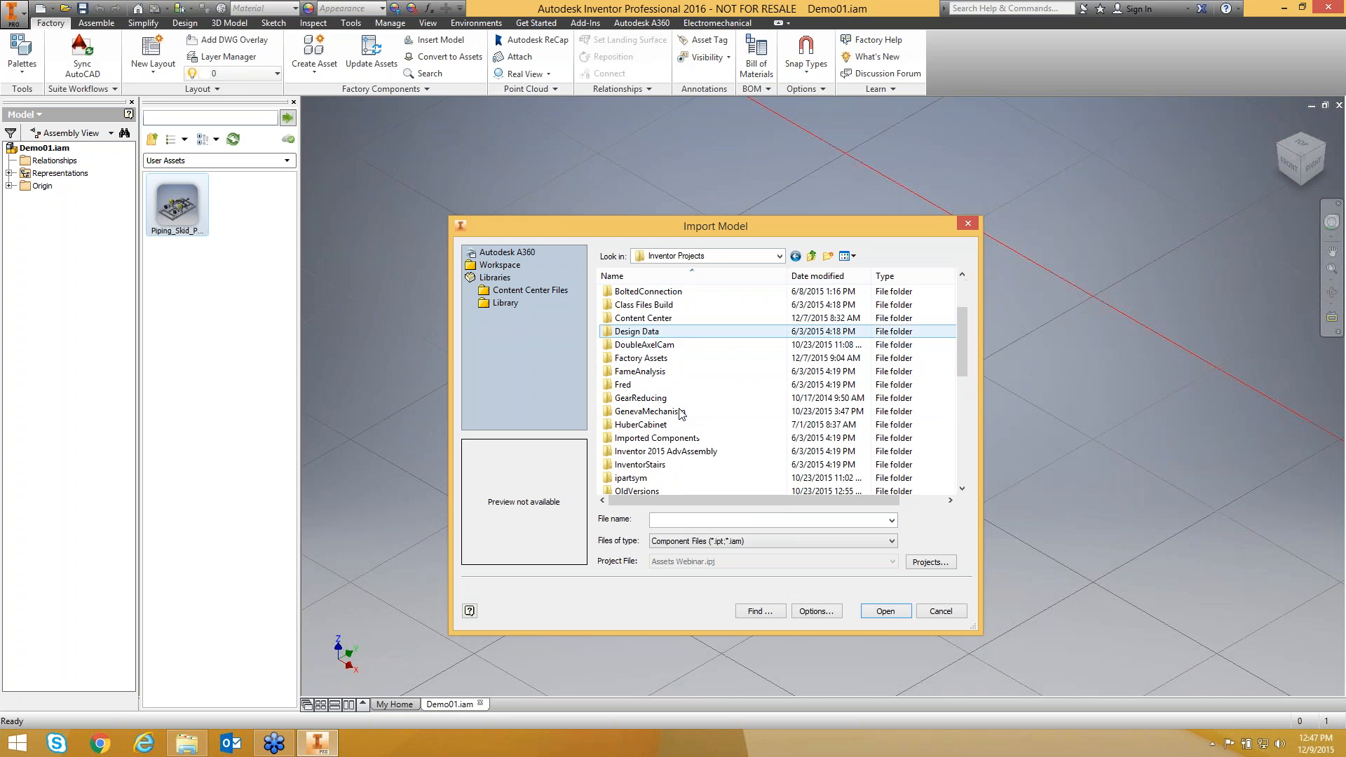
scroll(674, 393, down, 3)
double_click(671, 384)
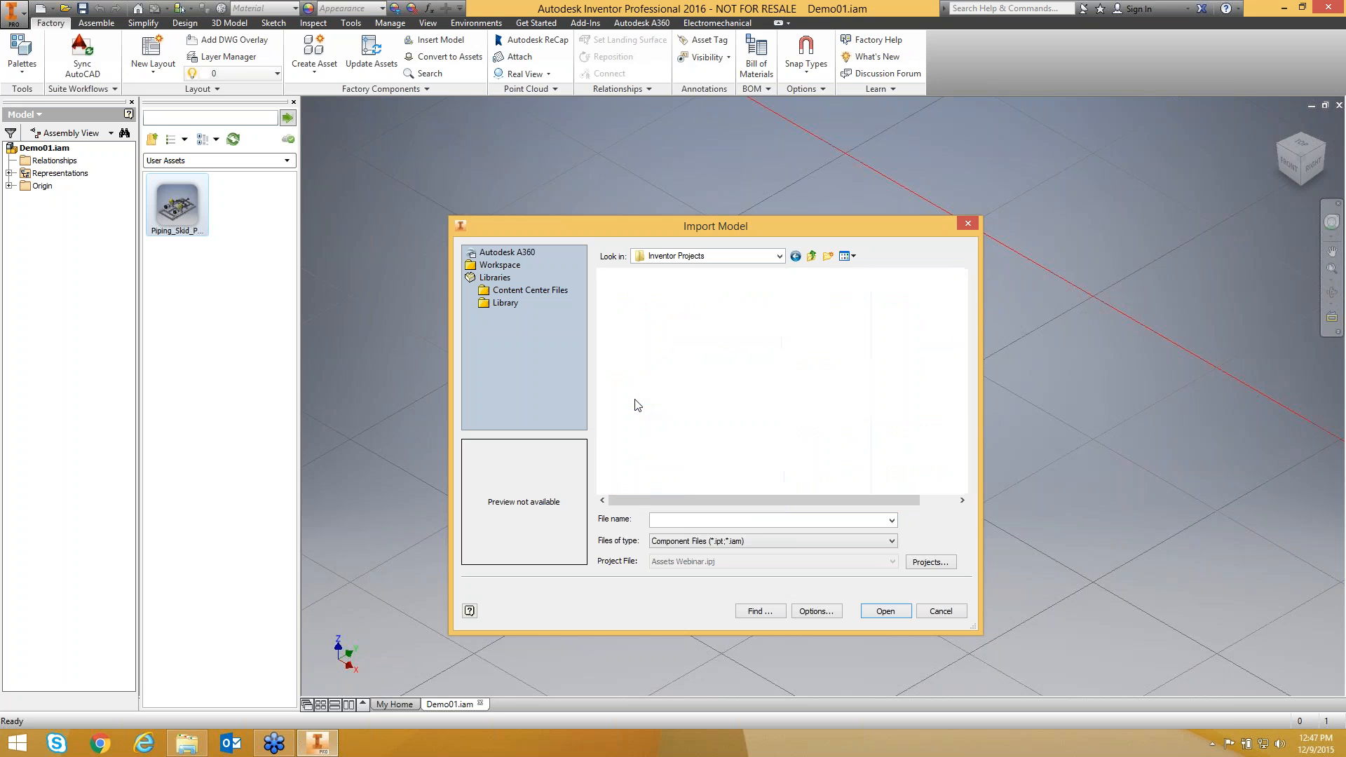
click(656, 385)
click(886, 613)
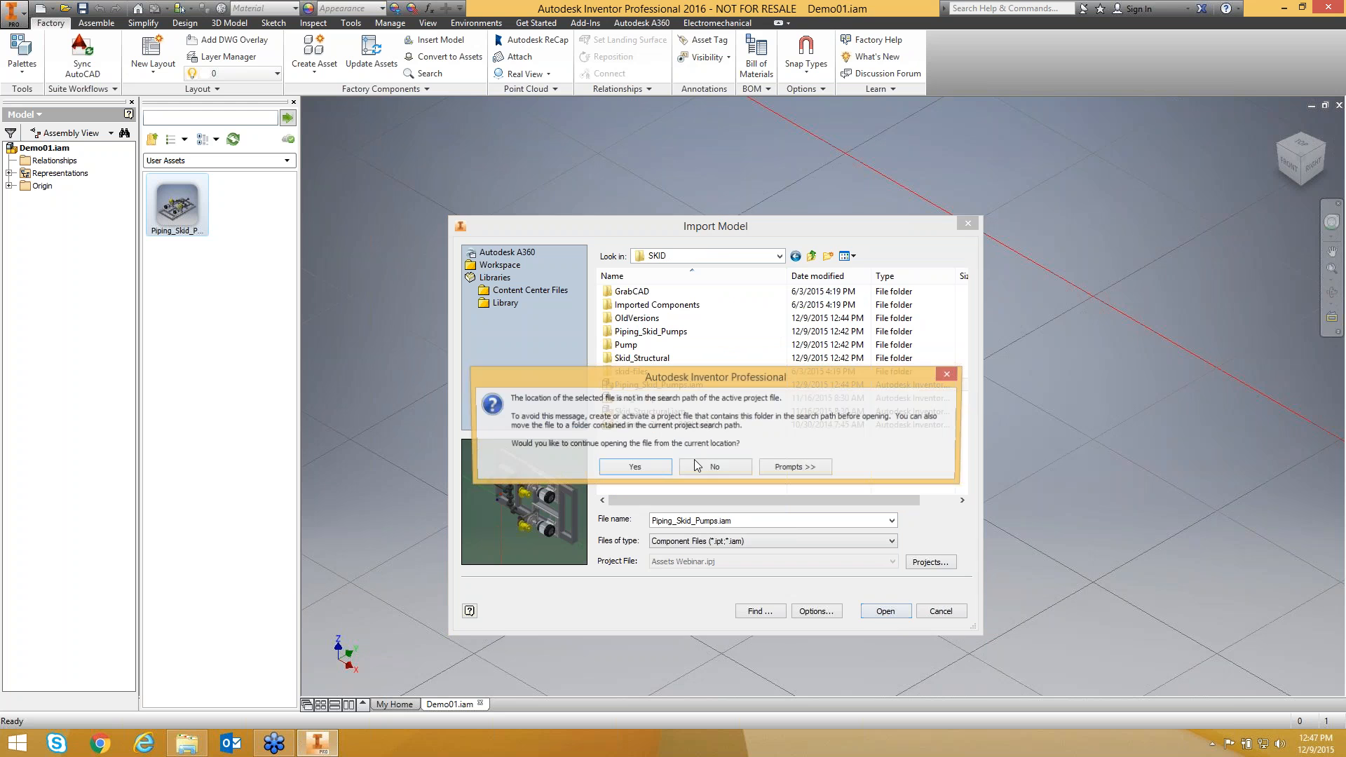
click(645, 465)
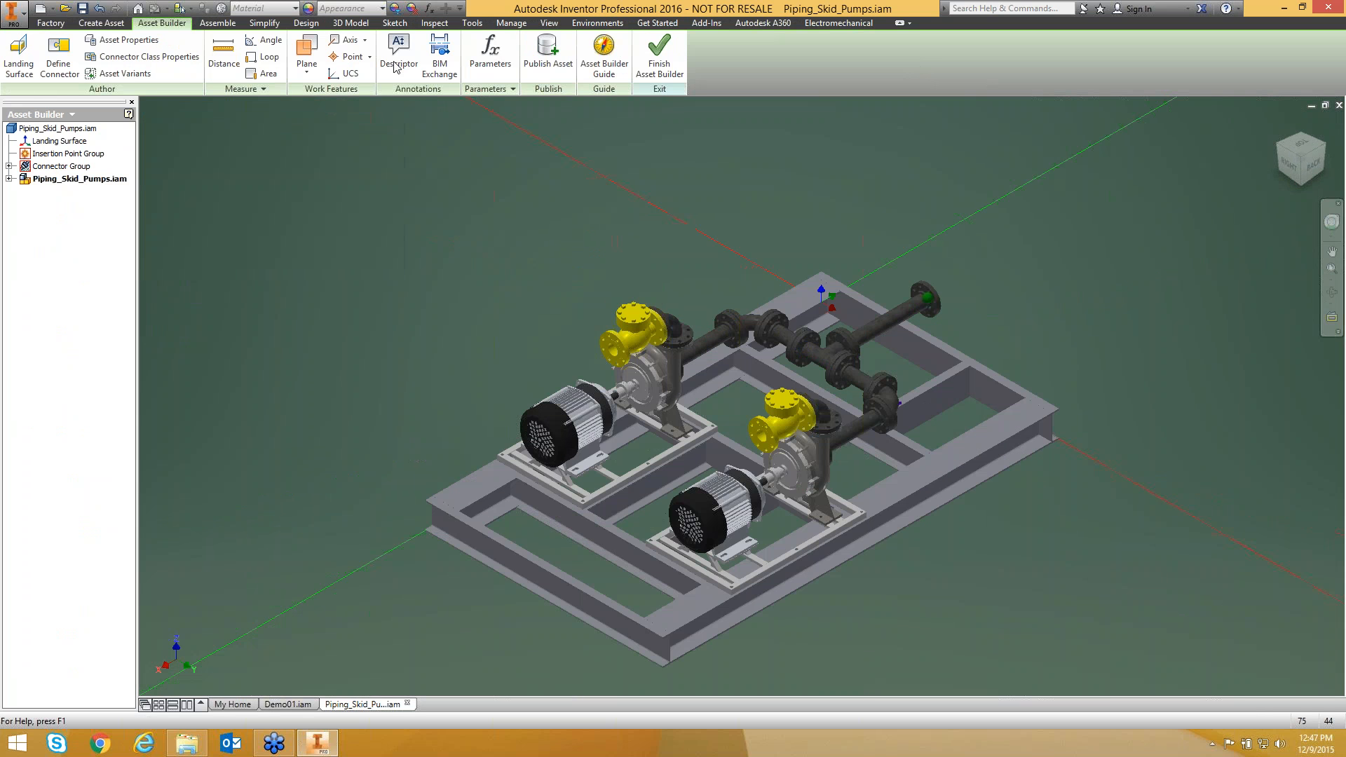
Republish Piping_Skid_Pumps with Simplify and Generate NWC Model enabled, replacing the existing asset, and close the finished asset model.
click(544, 63)
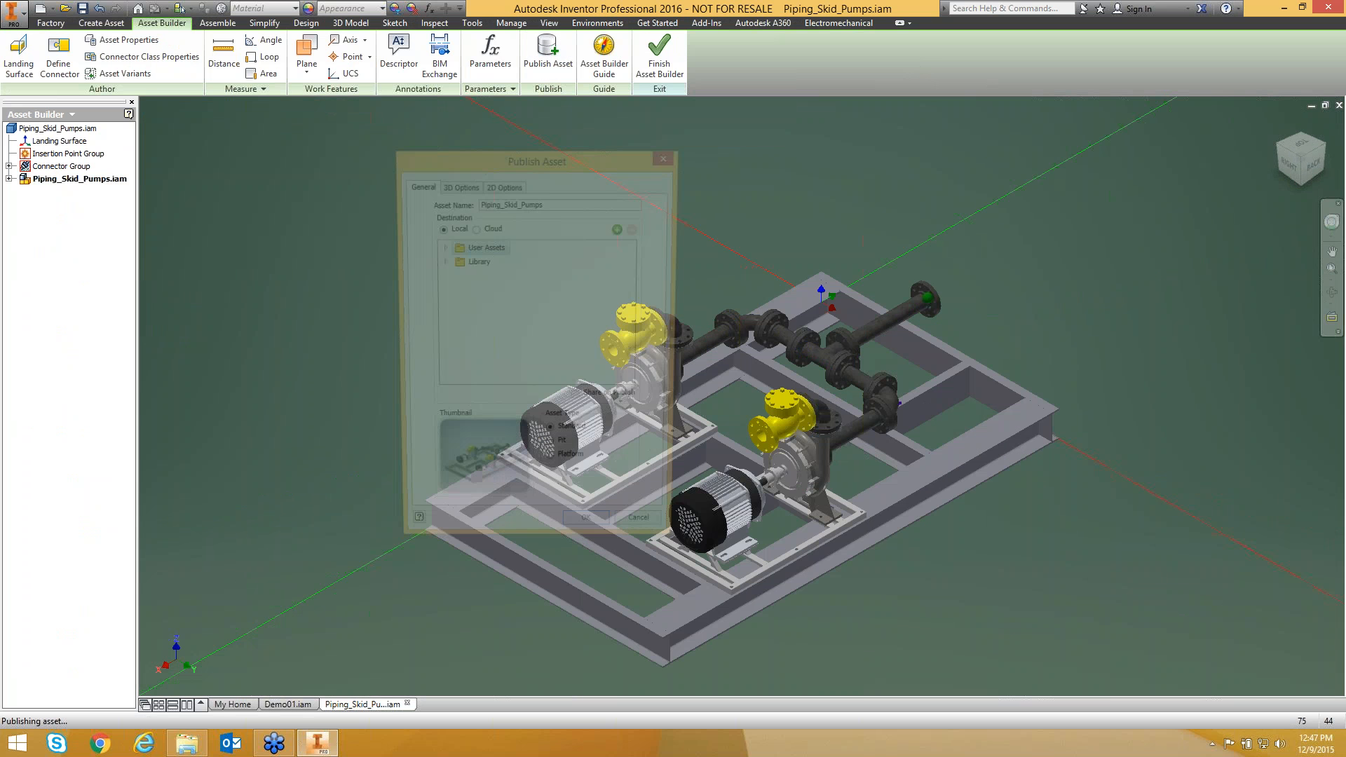
click(458, 185)
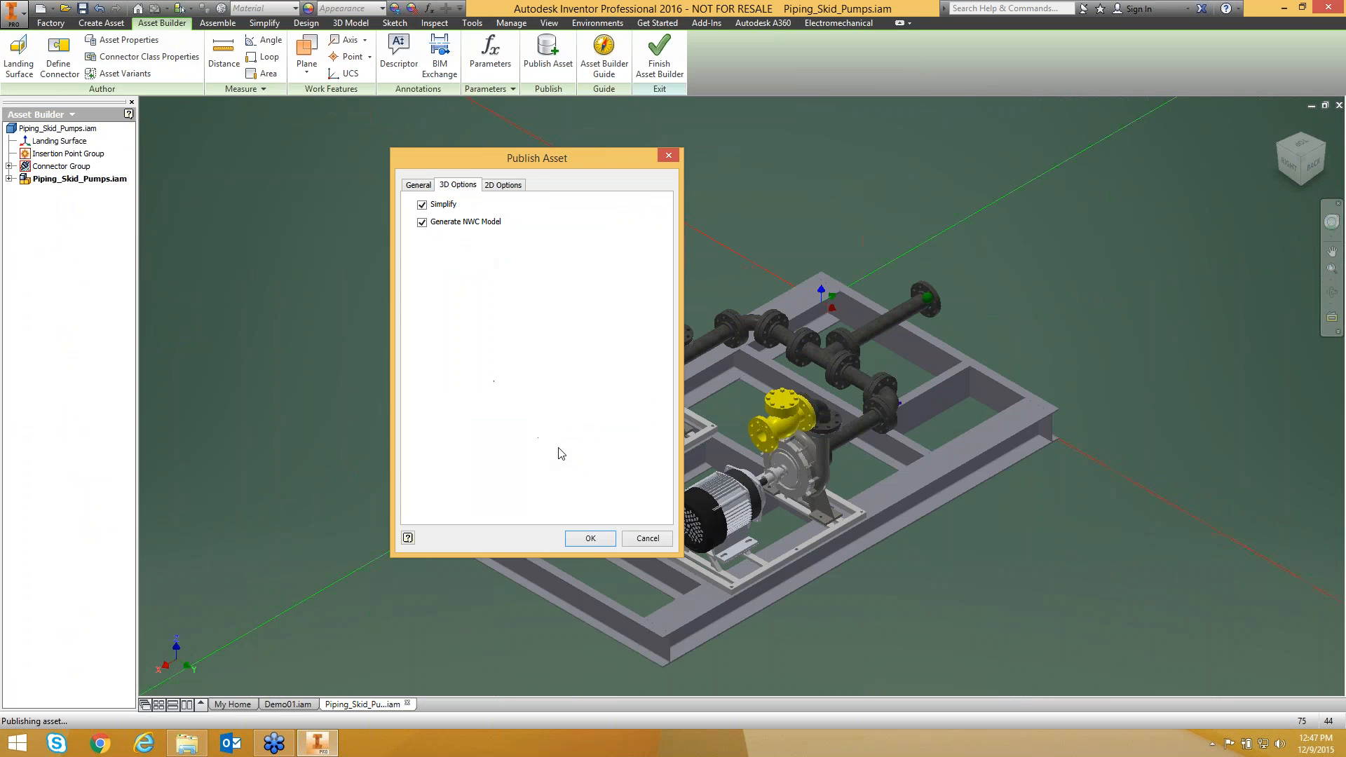
click(586, 538)
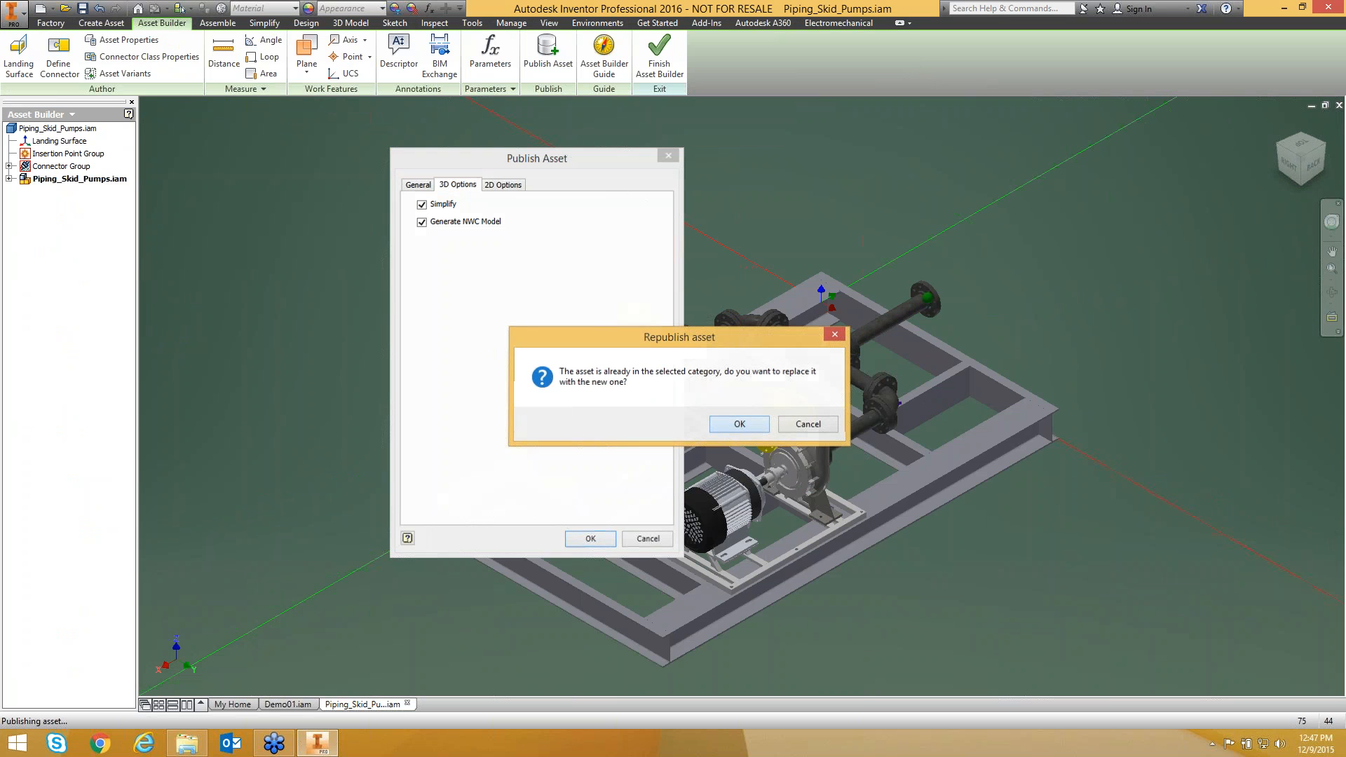
click(741, 425)
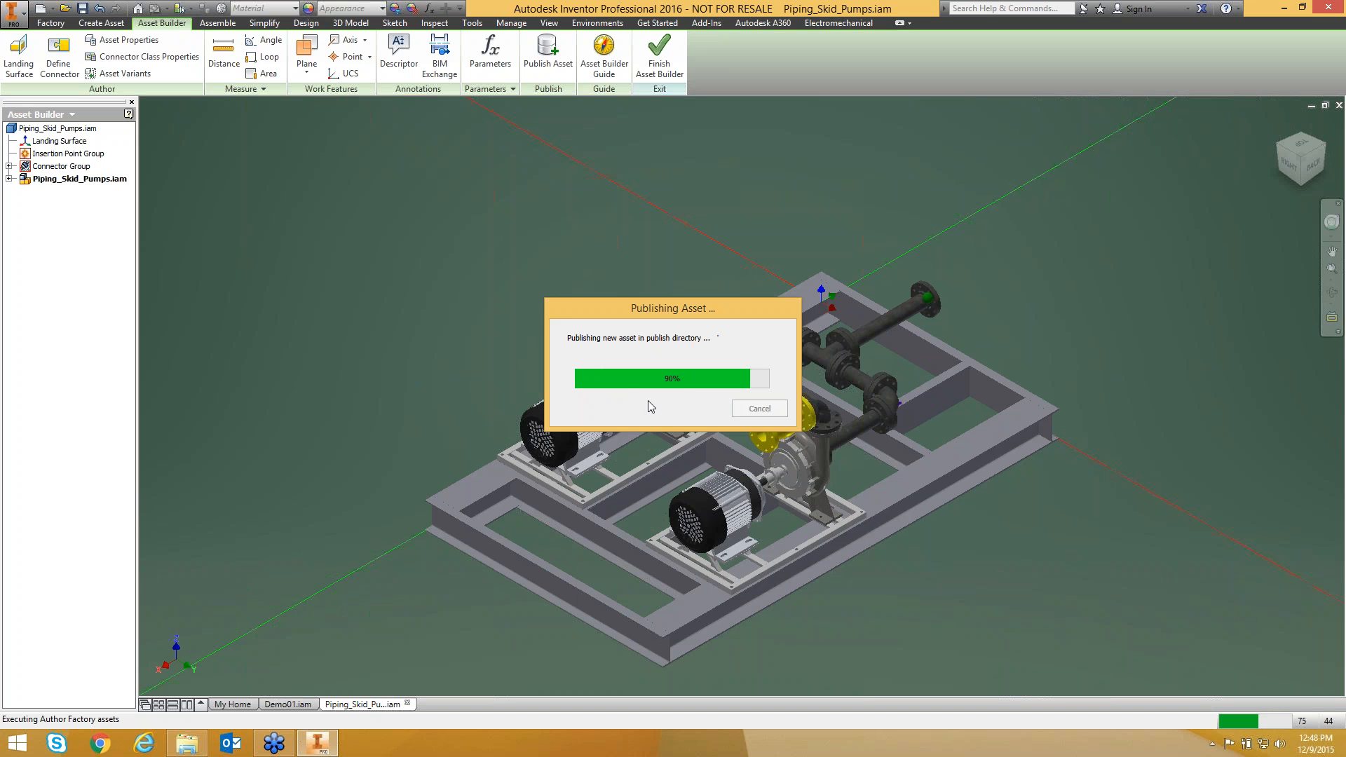
click(659, 56)
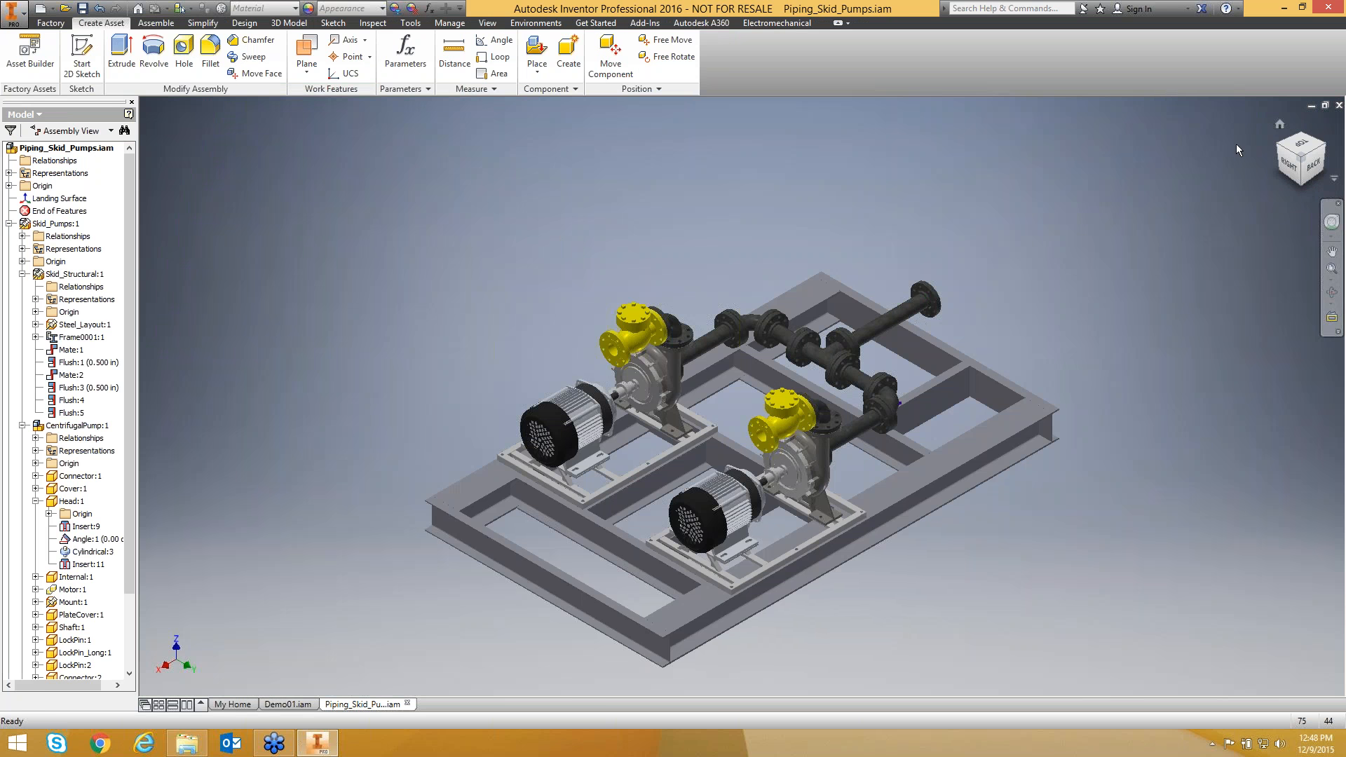
click(1337, 106)
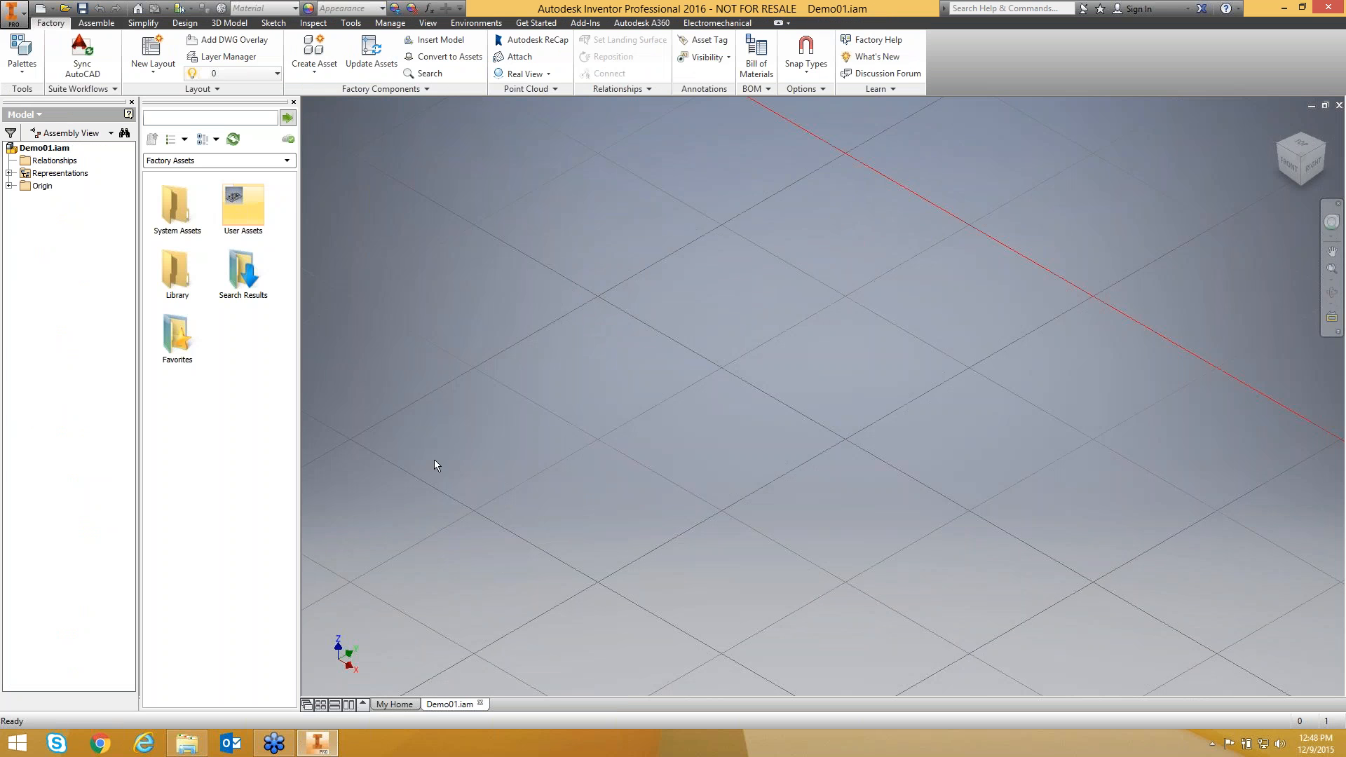
Place one republished Piping_Skid_Pumps asset from User Assets on the Demo01 factory floor.
double_click(243, 203)
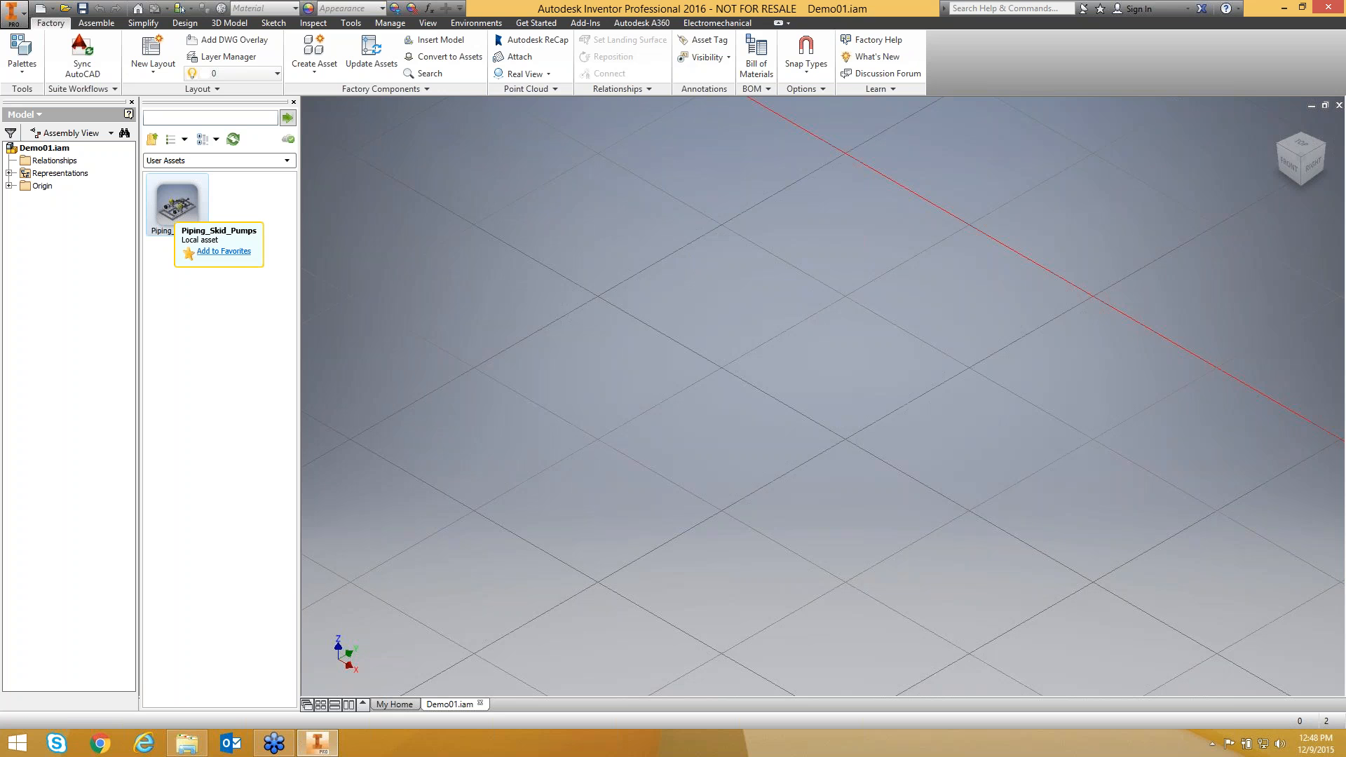
drag(185, 223, 738, 337)
click(781, 288)
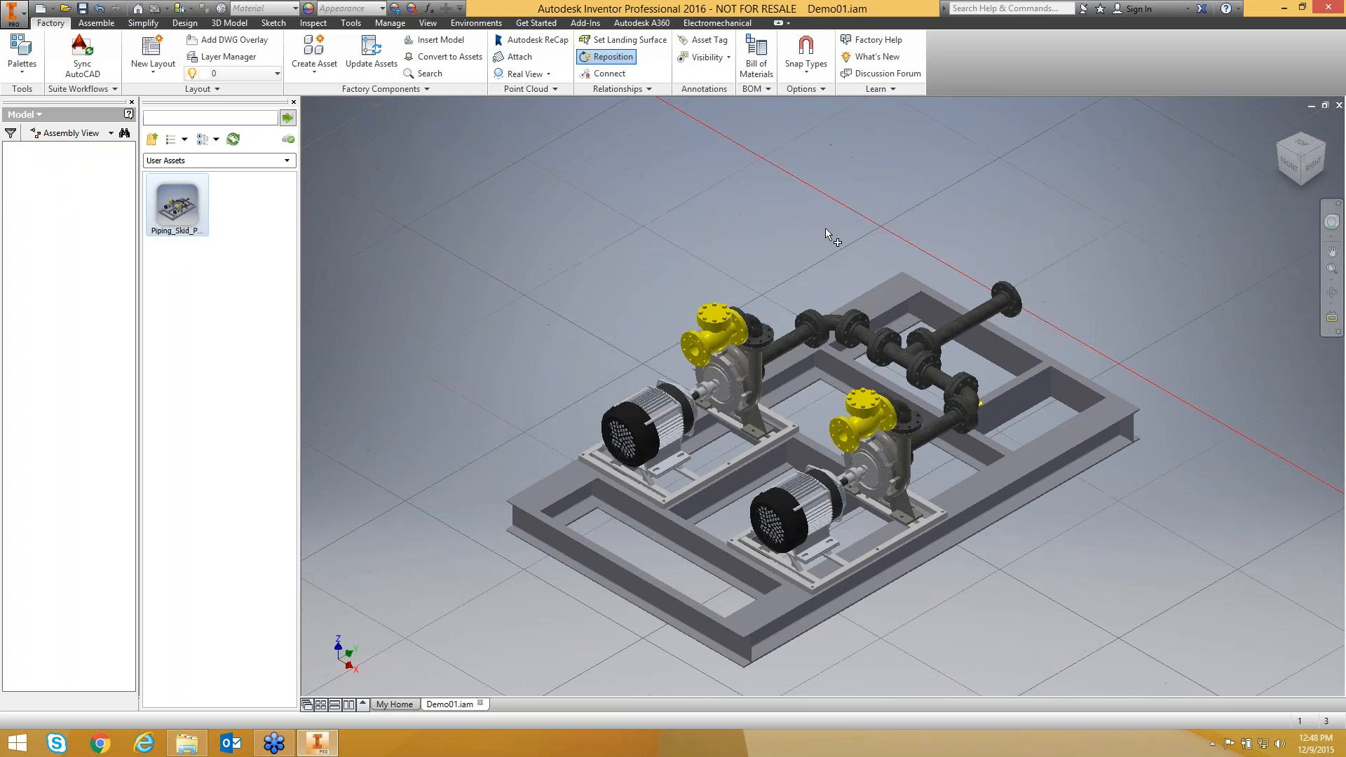
key(Escape)
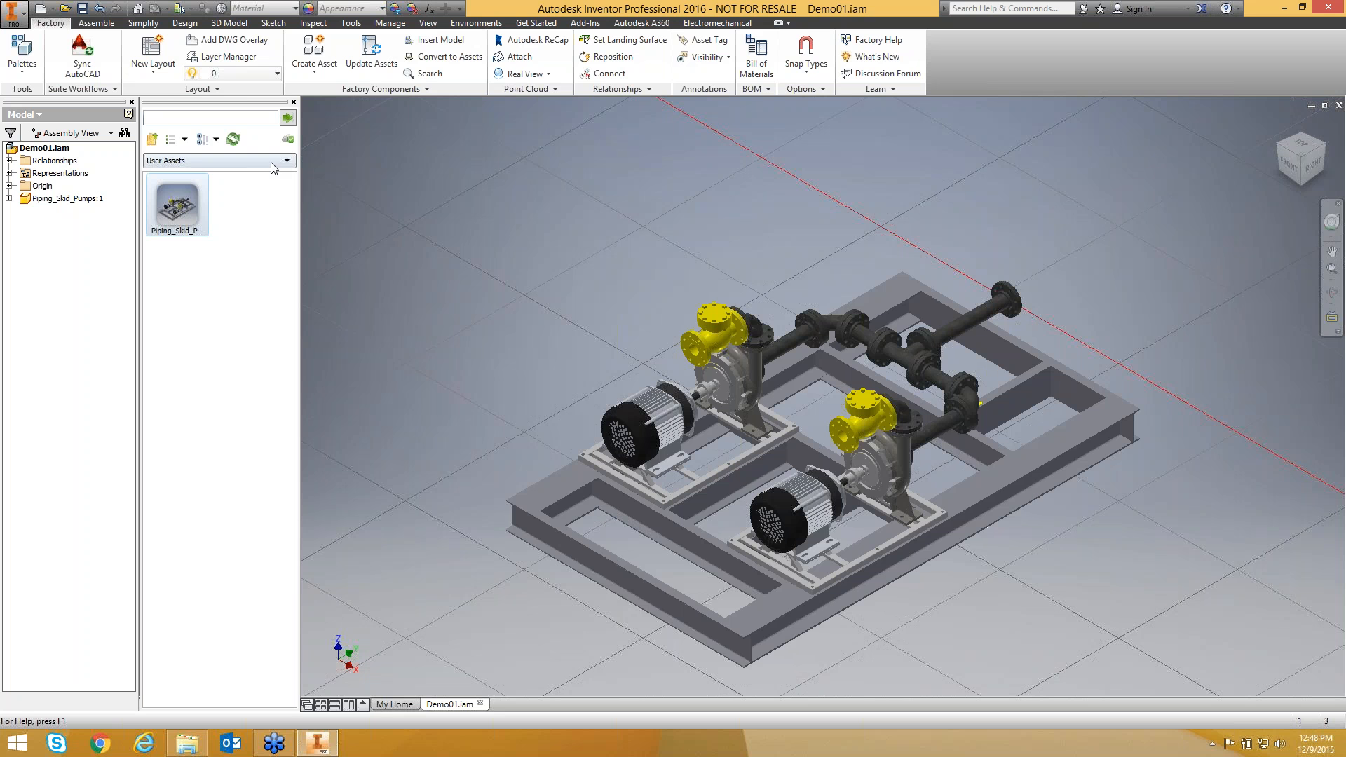
Close the Demo01 layout without saving its changes.
click(1339, 105)
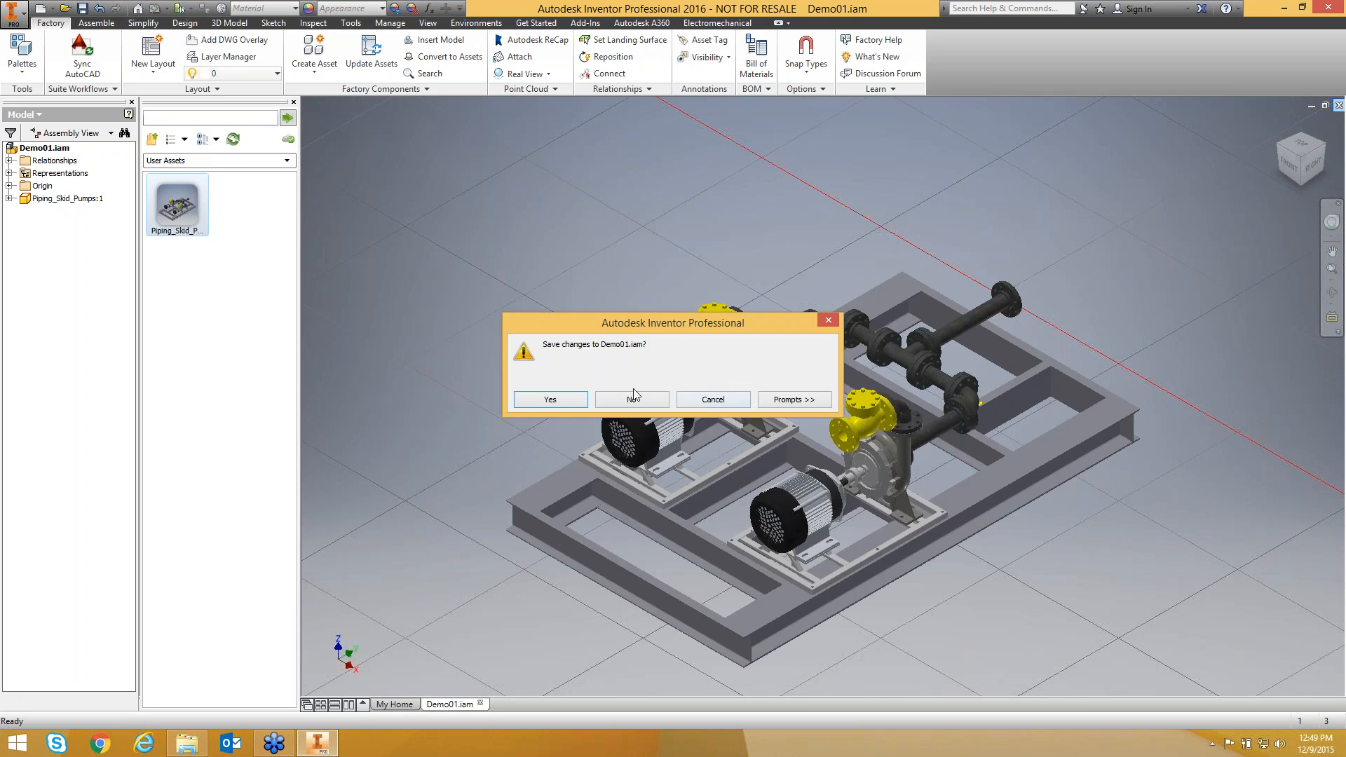
click(631, 398)
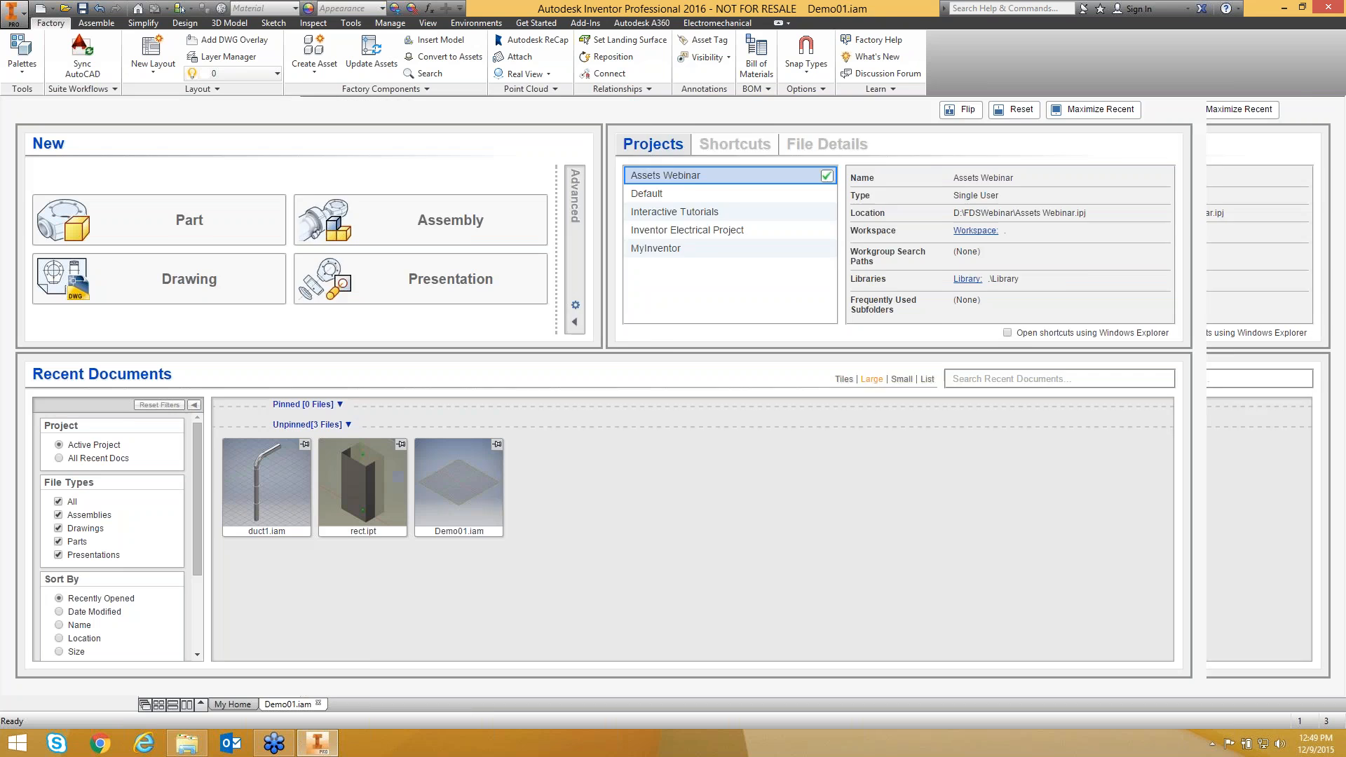
Try to open duct1.iam from the FDSWebinar folder and resolve its missing straight round duct part.
click(65, 8)
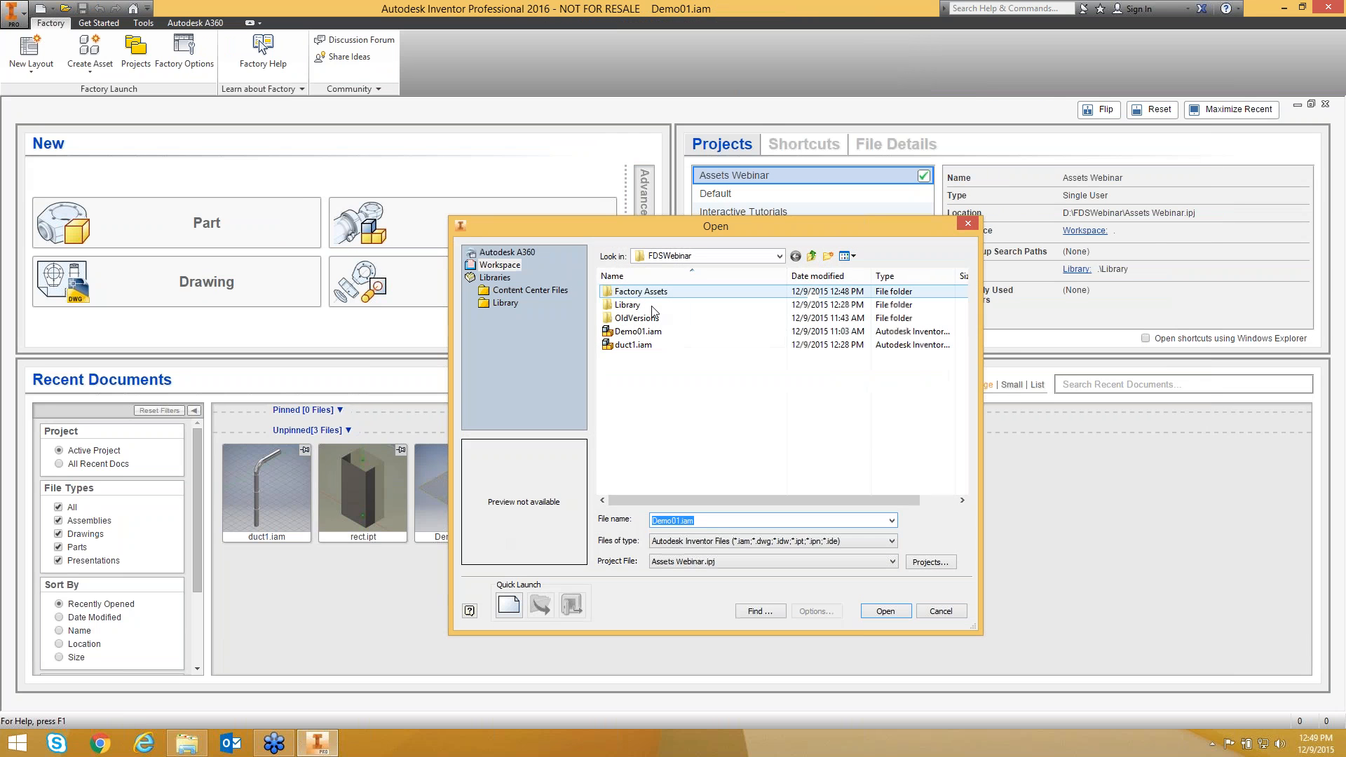
click(634, 345)
click(885, 610)
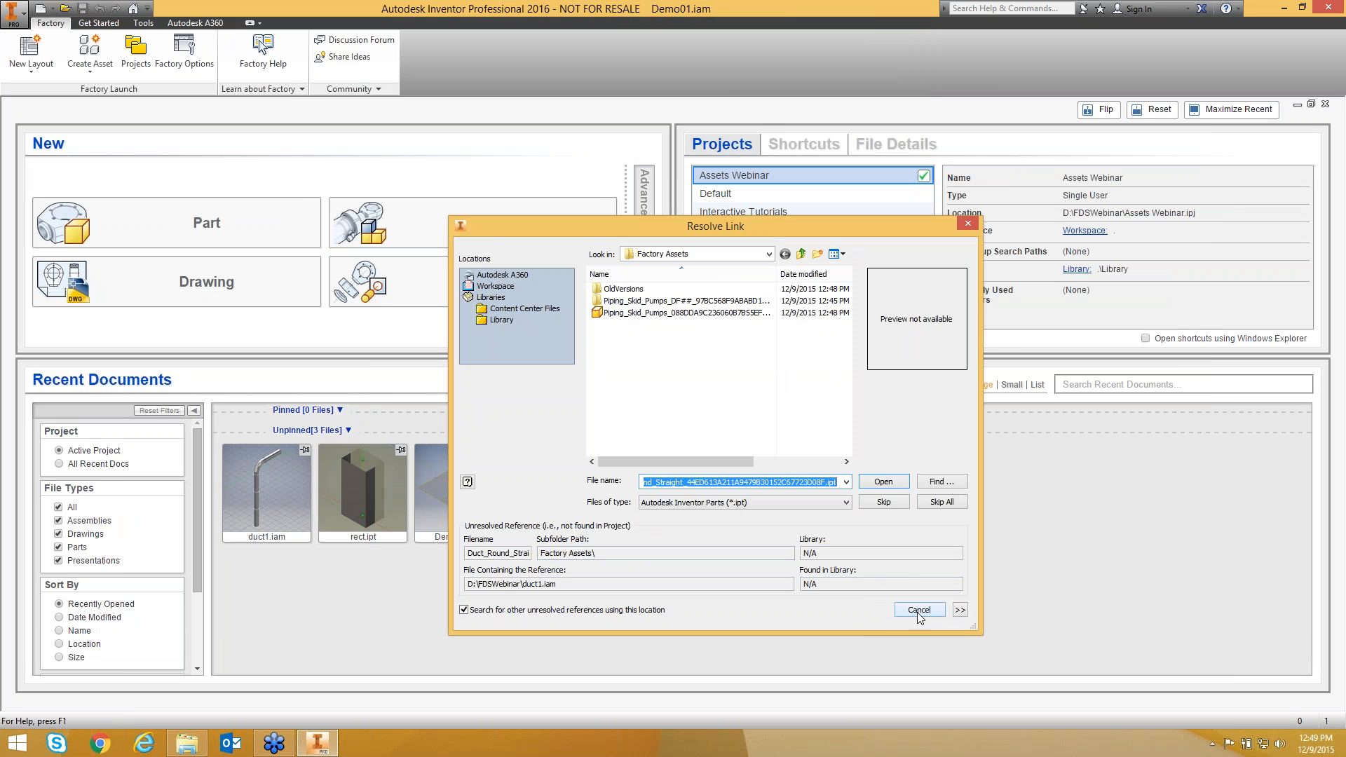
click(889, 486)
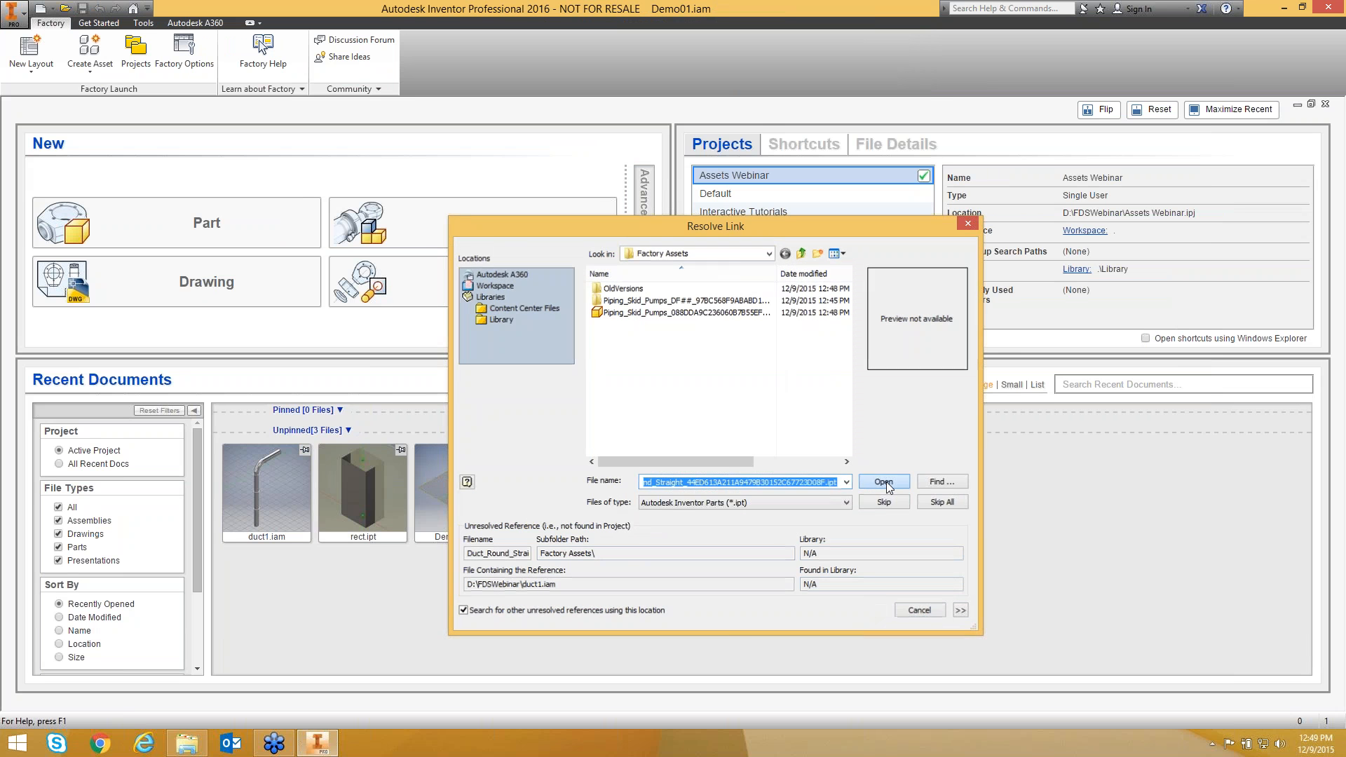
click(888, 487)
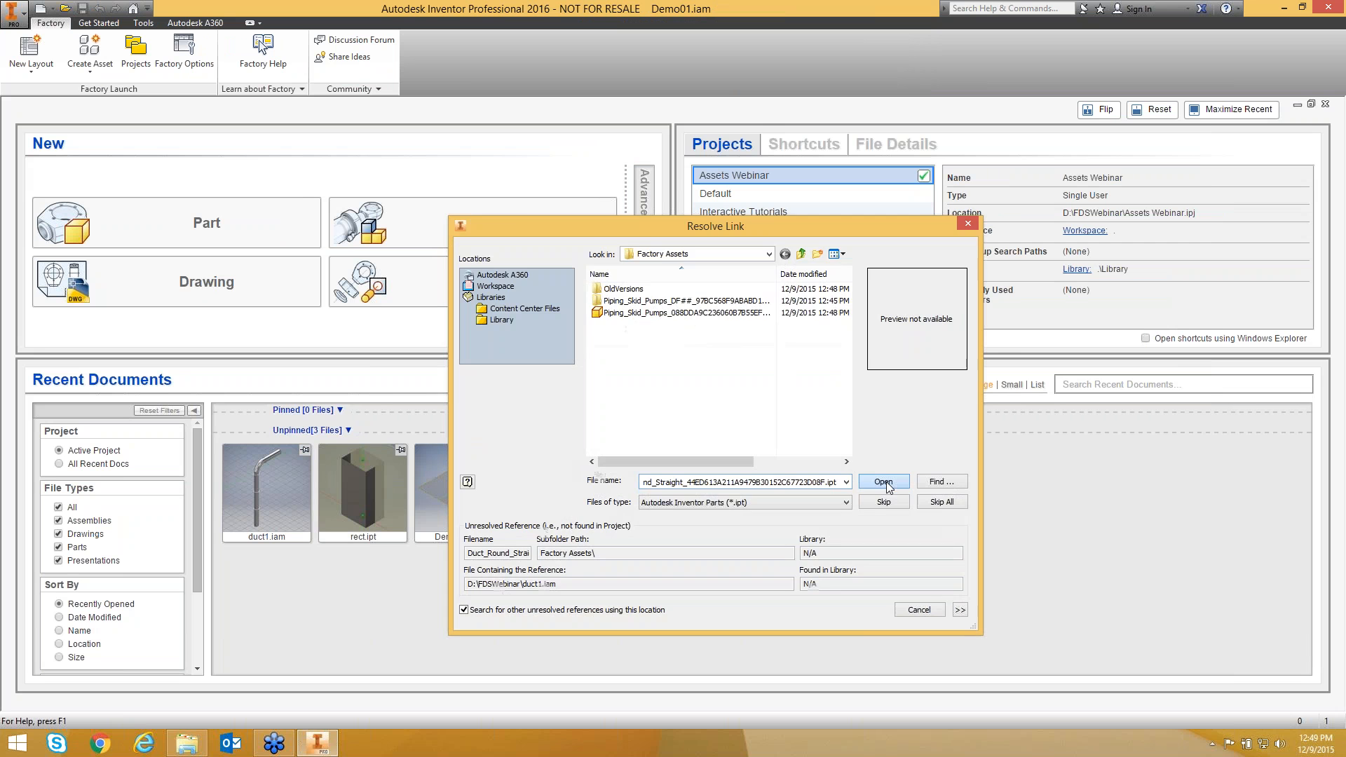
click(921, 612)
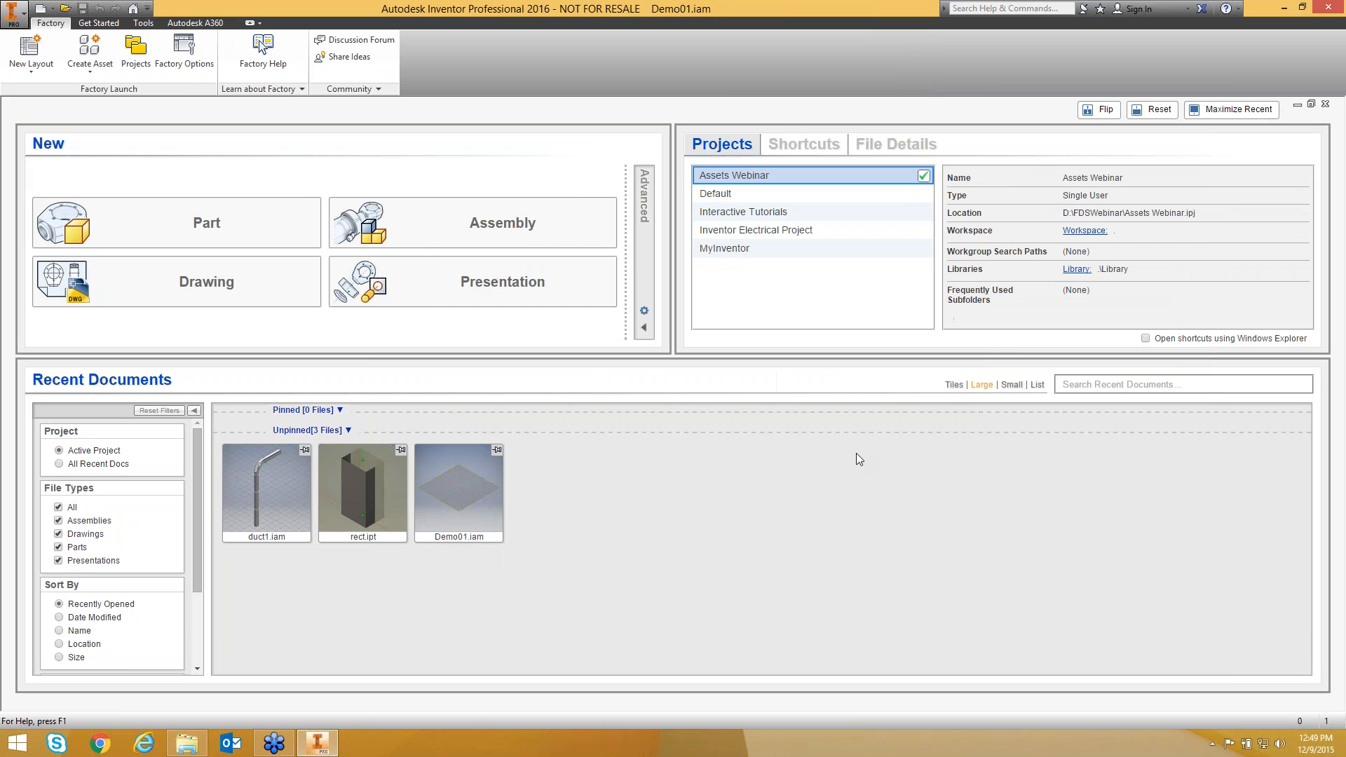
Create a new factory layout and save it as duct1.iam in the FDSWebinar folder, replacing the existing file.
click(31, 49)
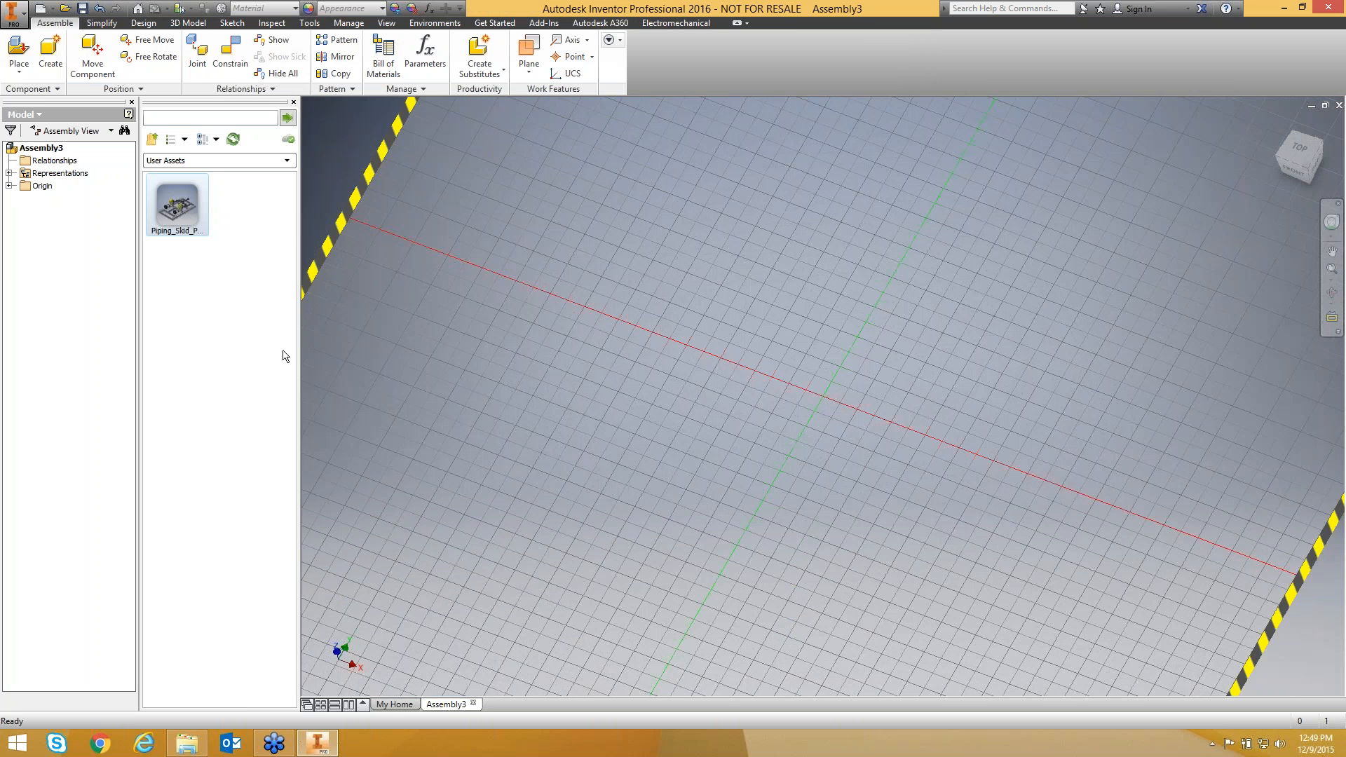
key(ctrl+s)
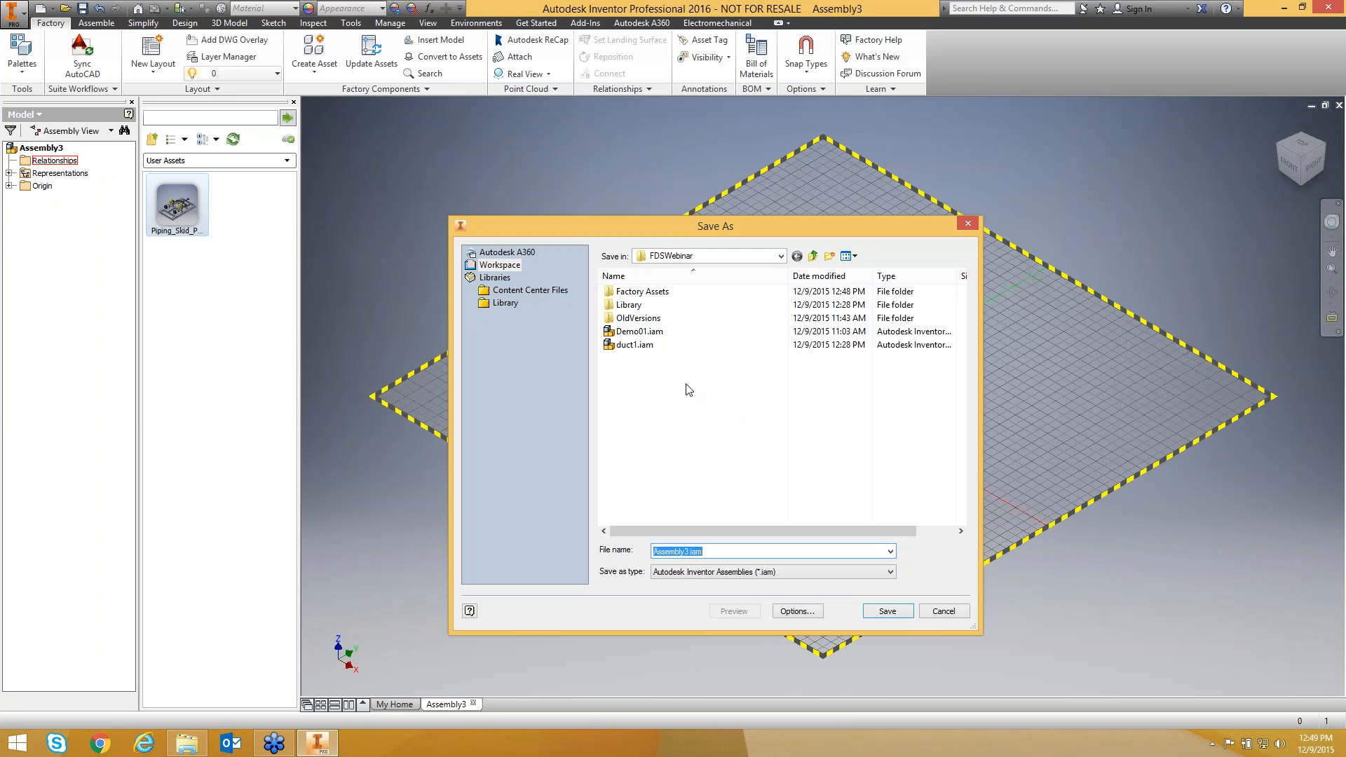
click(651, 346)
click(895, 617)
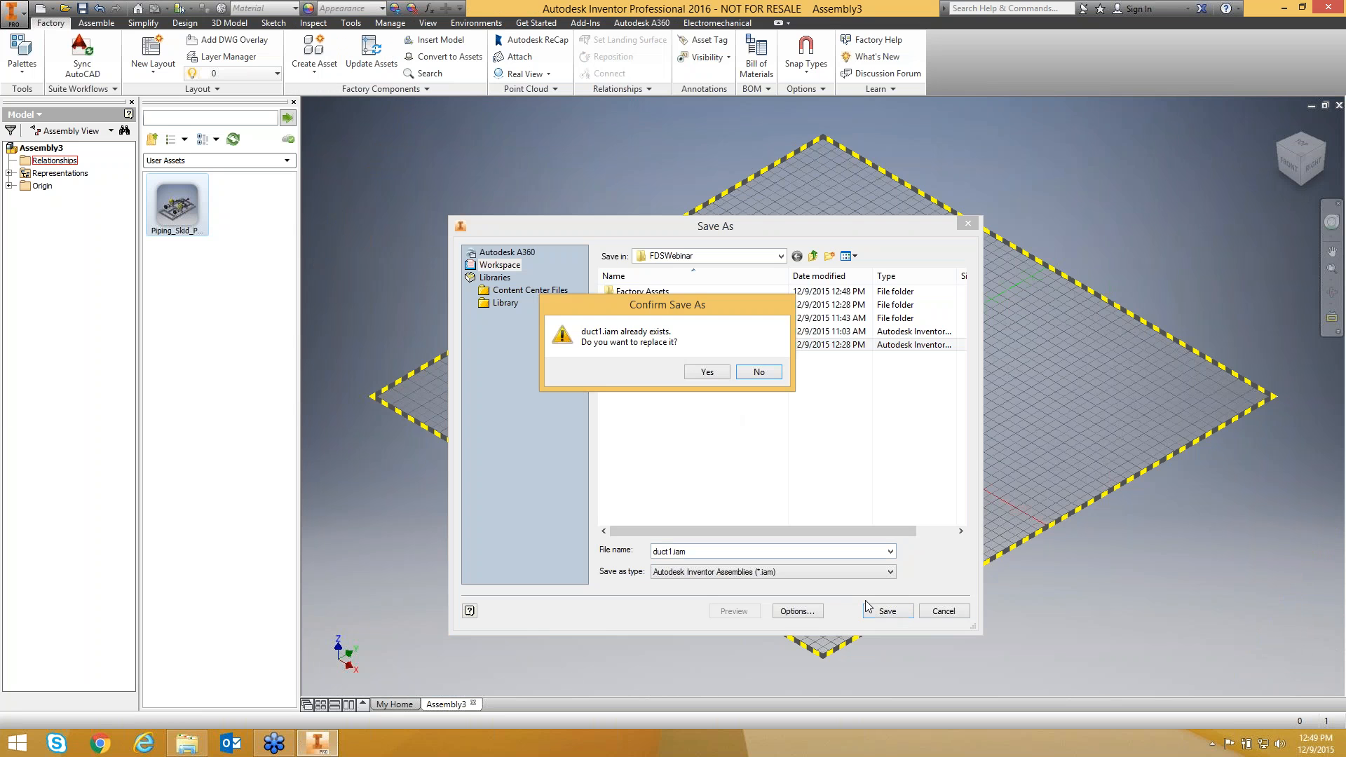
click(696, 372)
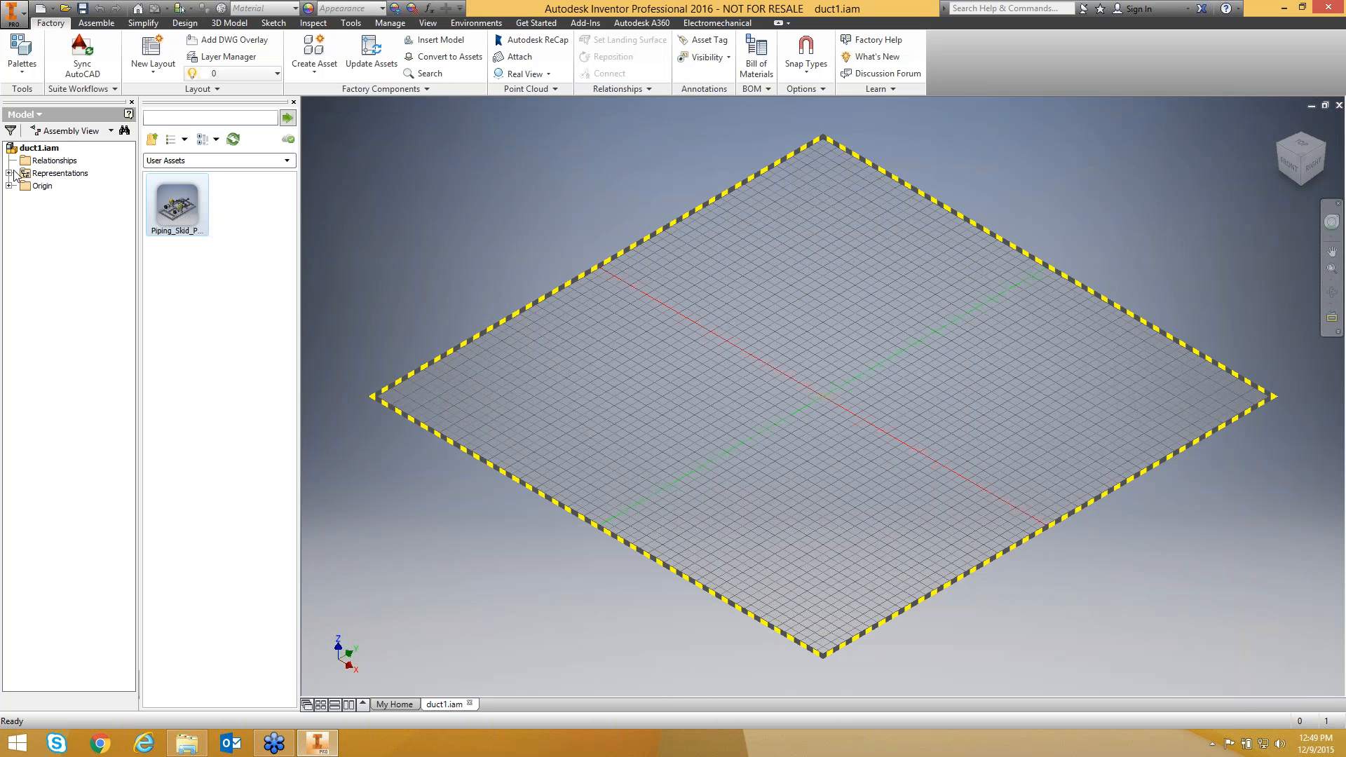
Place a Duct_Round_Straight asset from the library's FDS_Assets Ductwork category on the duct1 floor near the striped border.
click(153, 140)
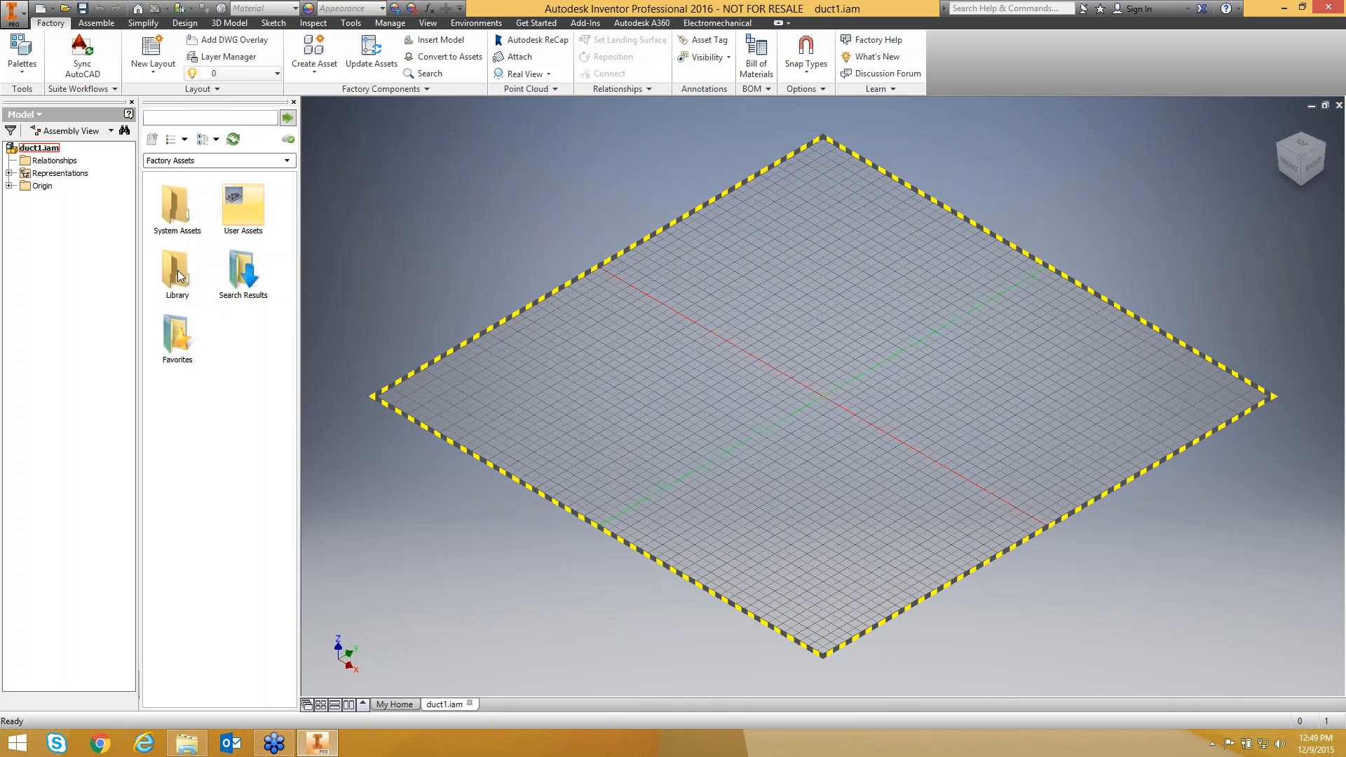
double_click(169, 269)
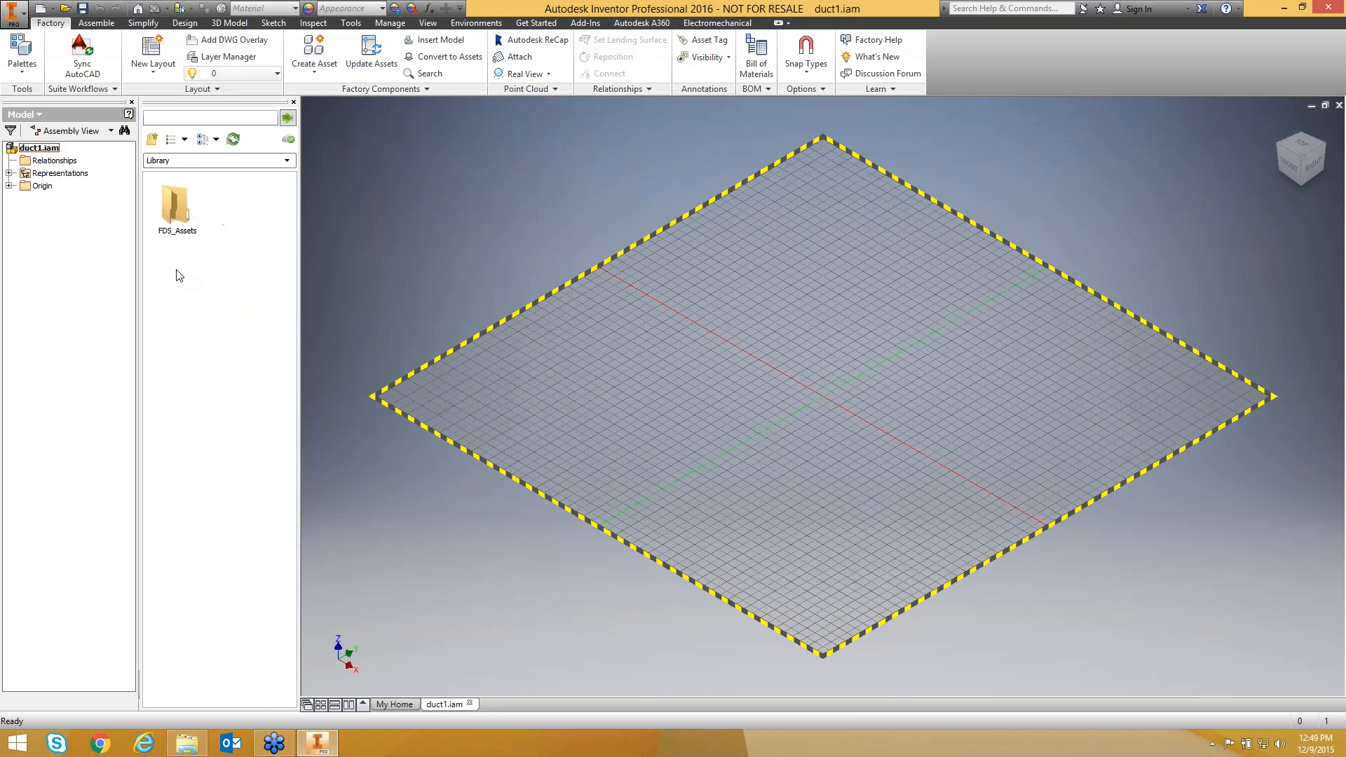
double_click(181, 213)
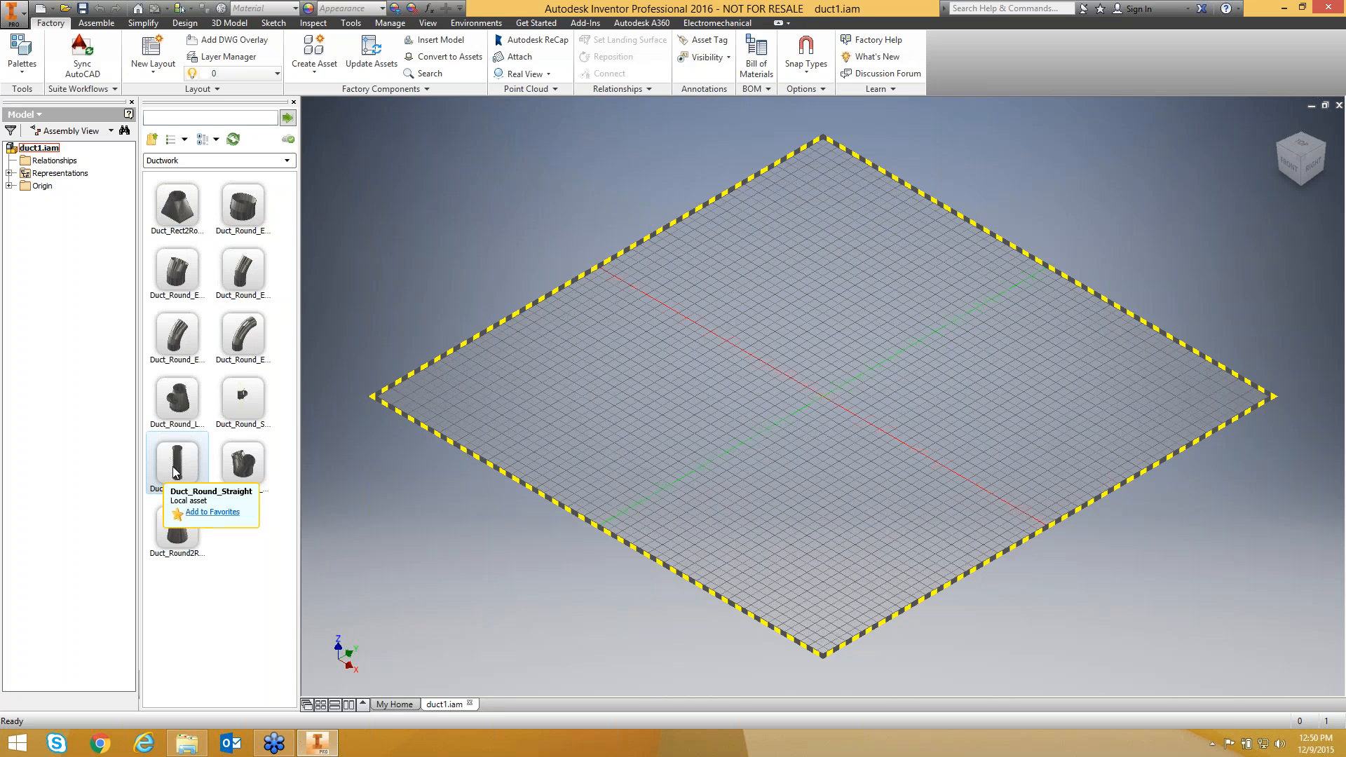
drag(176, 472, 605, 319)
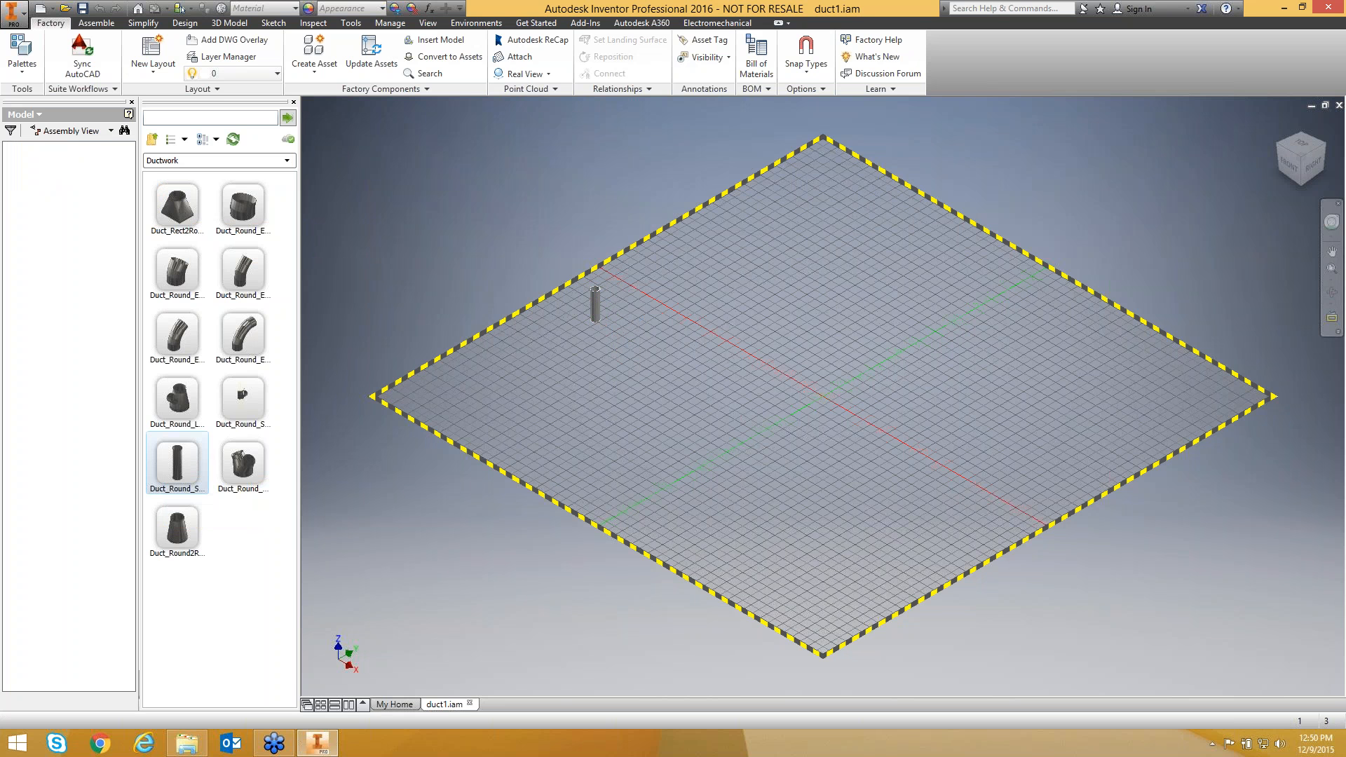
scroll(1009, 438, down, 3)
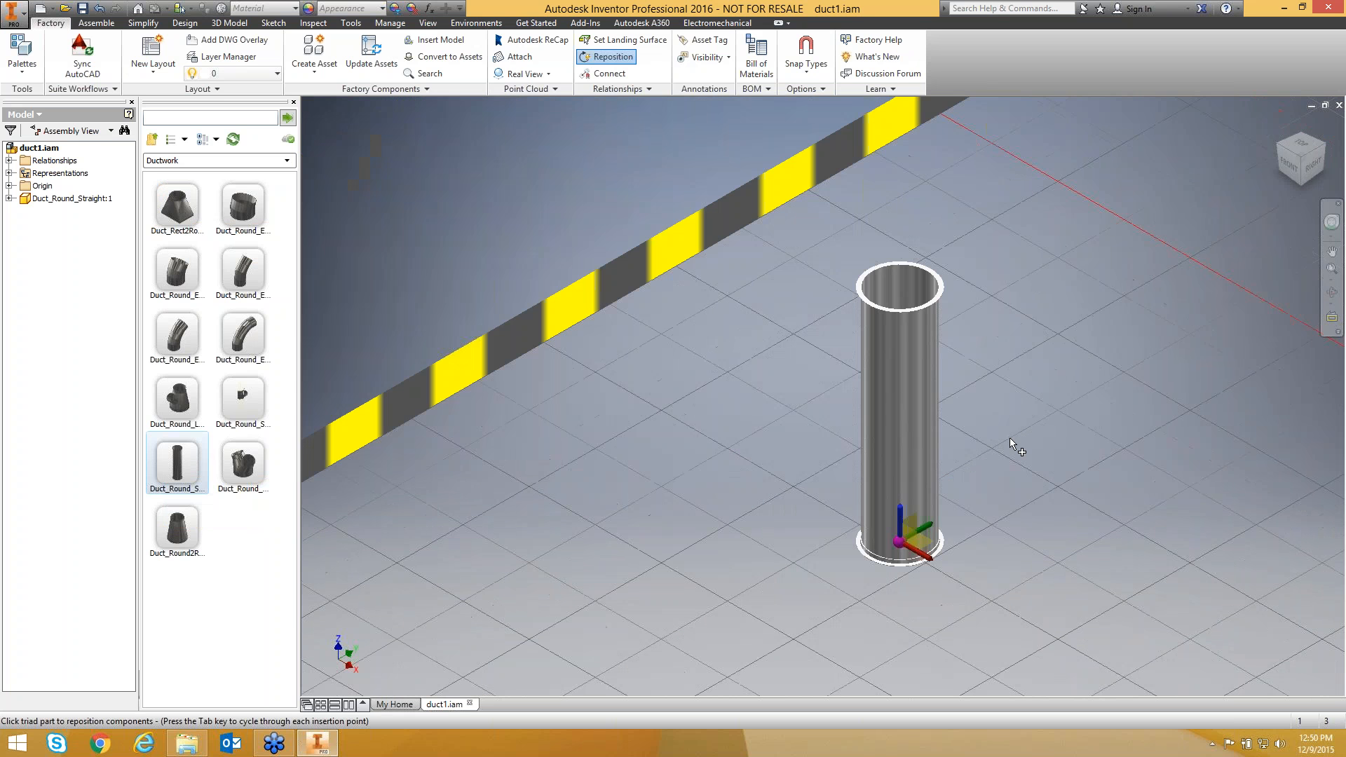
scroll(1009, 438, down, 3)
middle_drag(1008, 439, 839, 441)
Place a second Duct_Round_Straight on top of the first, joining it to the upper connector.
right_click(882, 434)
click(904, 439)
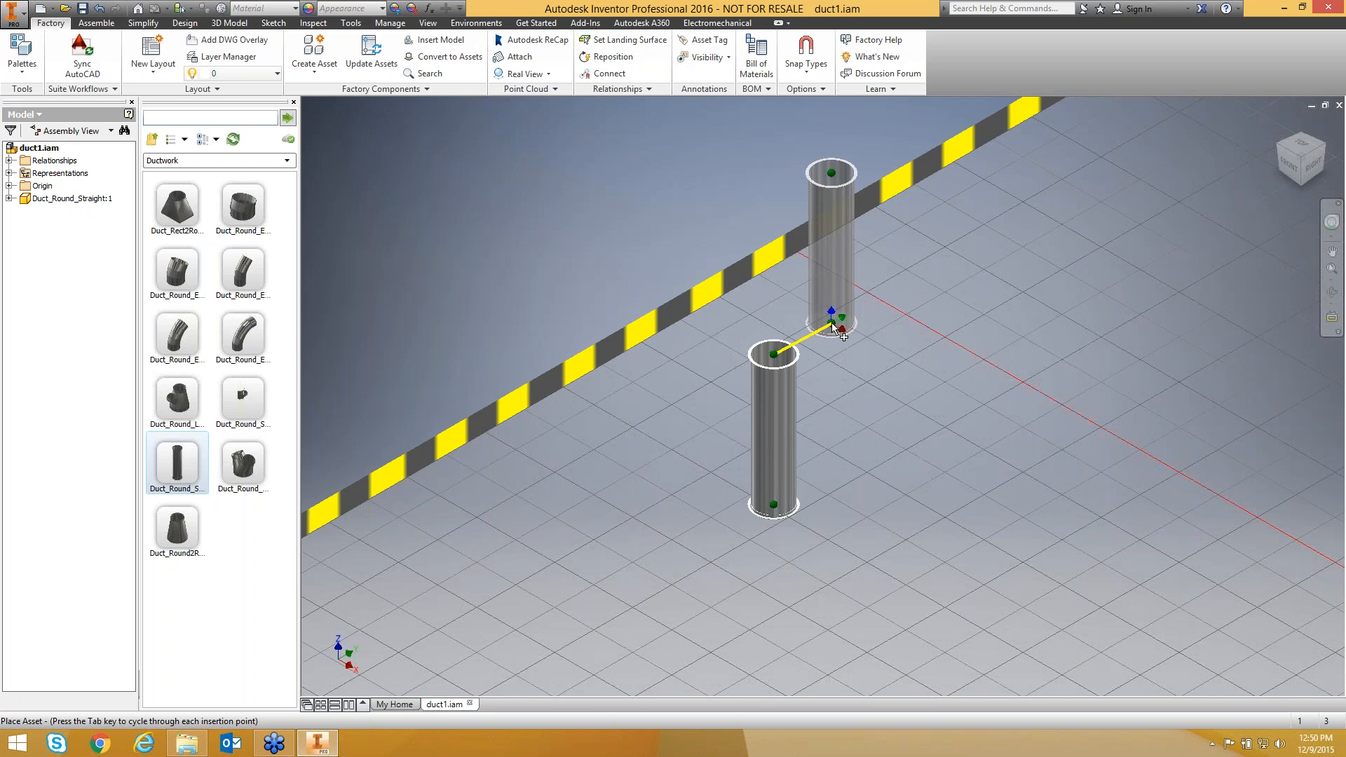
scroll(832, 326, up, 5)
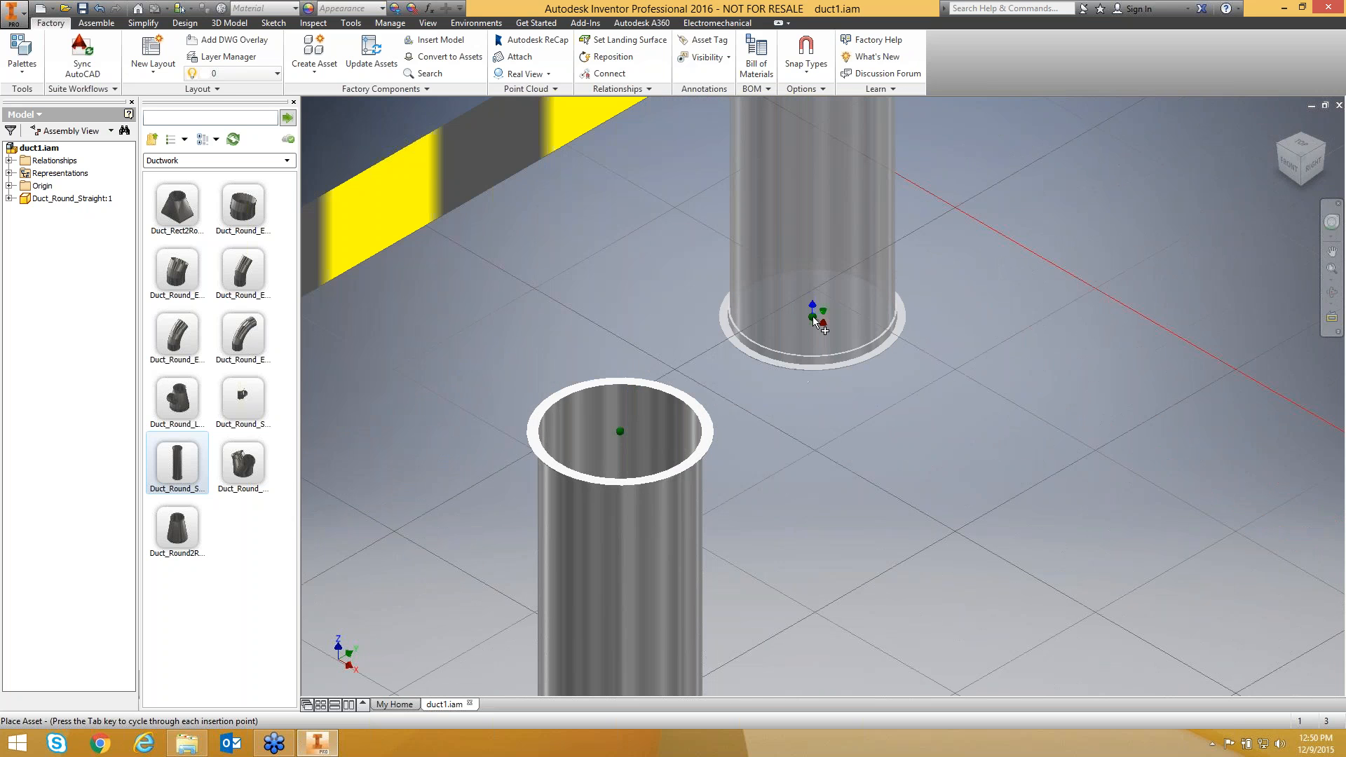
scroll(817, 323, down, 2)
click(813, 319)
scroll(987, 361, down, 3)
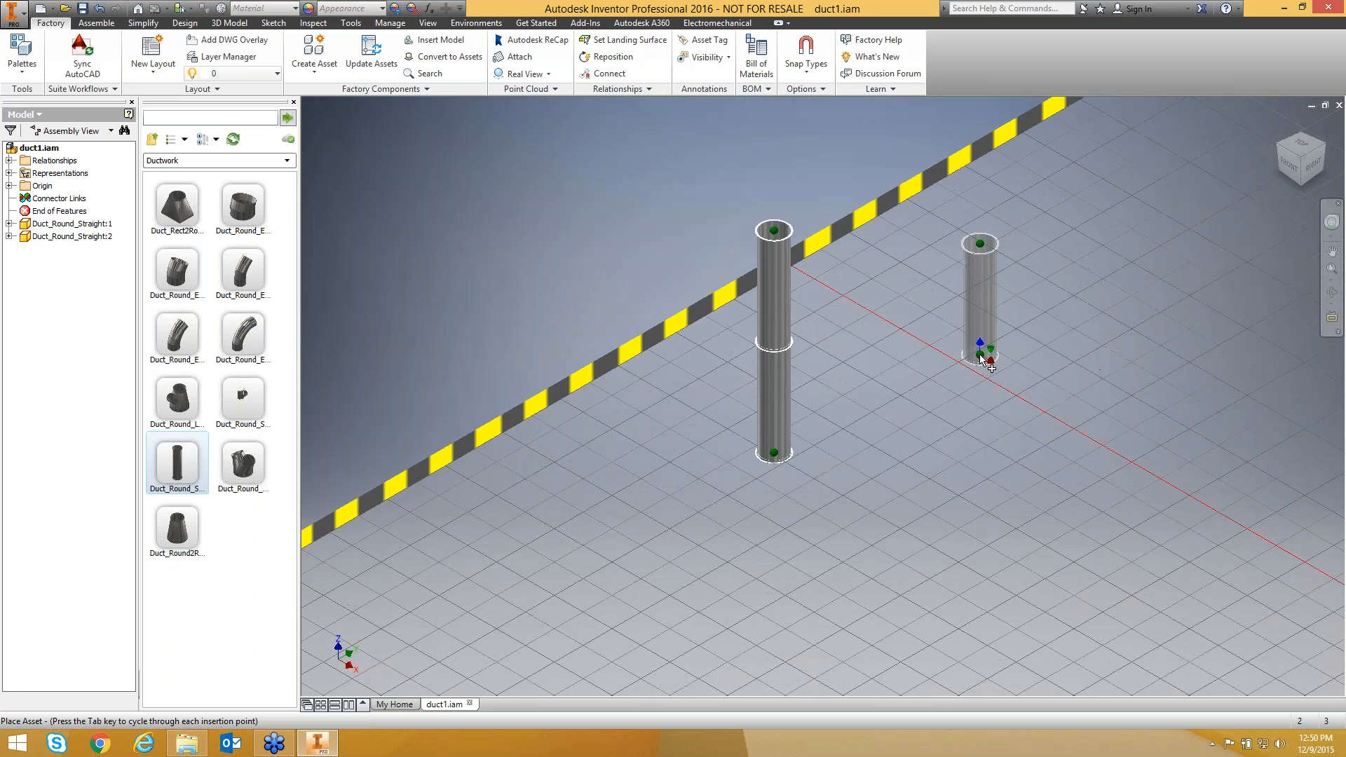
Stack a third and a fourth Duct_Round_Straight on the vertical duct by joining each to the upper connector.
click(775, 226)
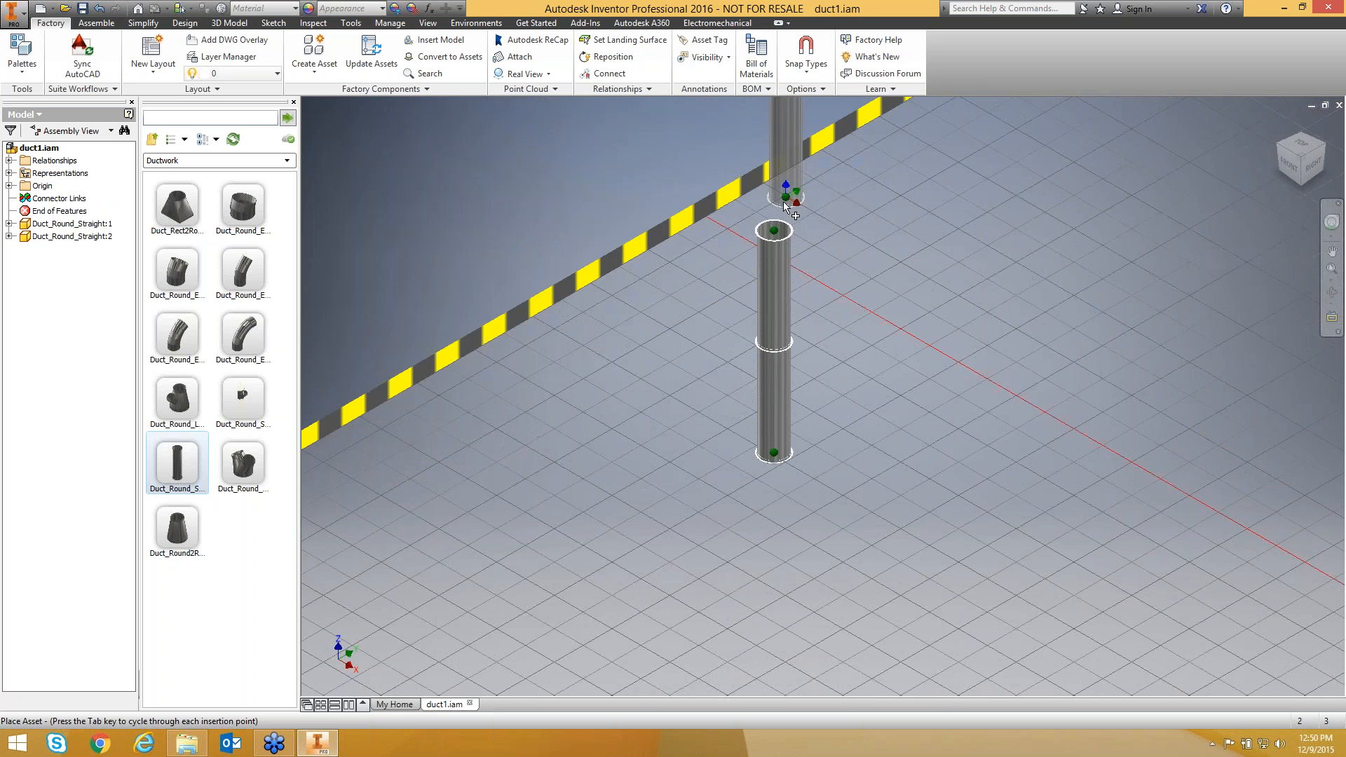
middle_drag(908, 279, 862, 478)
click(729, 321)
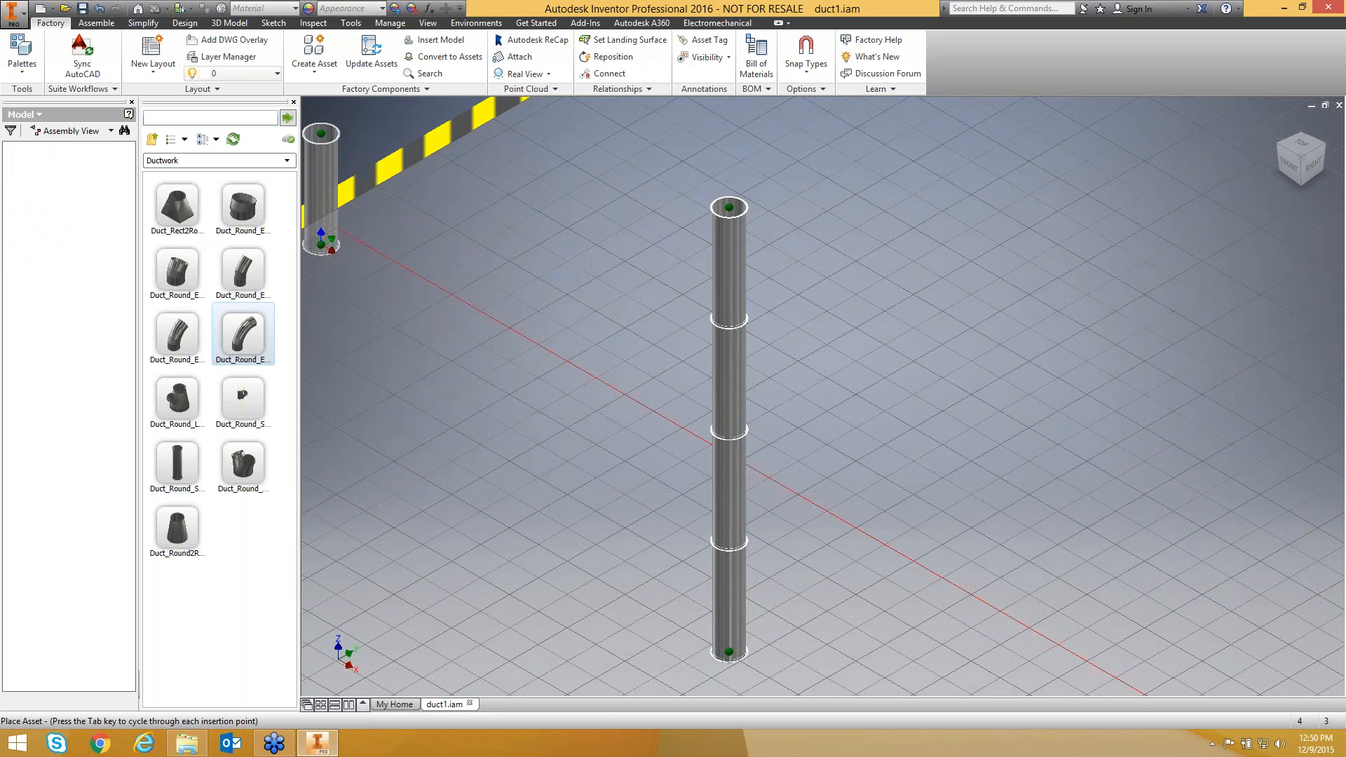
Place a 90-degree Duct_Round_Elbow on the top connector of the vertical duct stack.
double_click(244, 334)
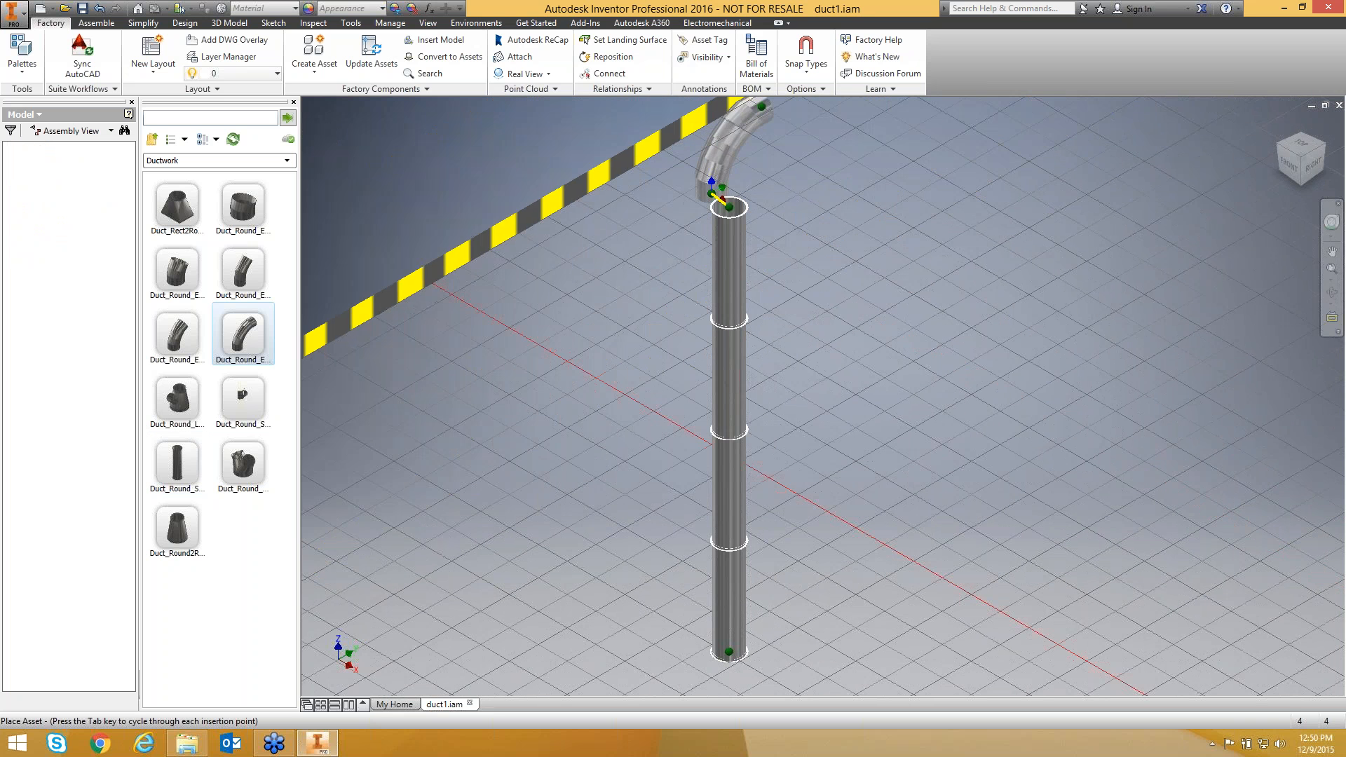
click(742, 205)
key(Escape)
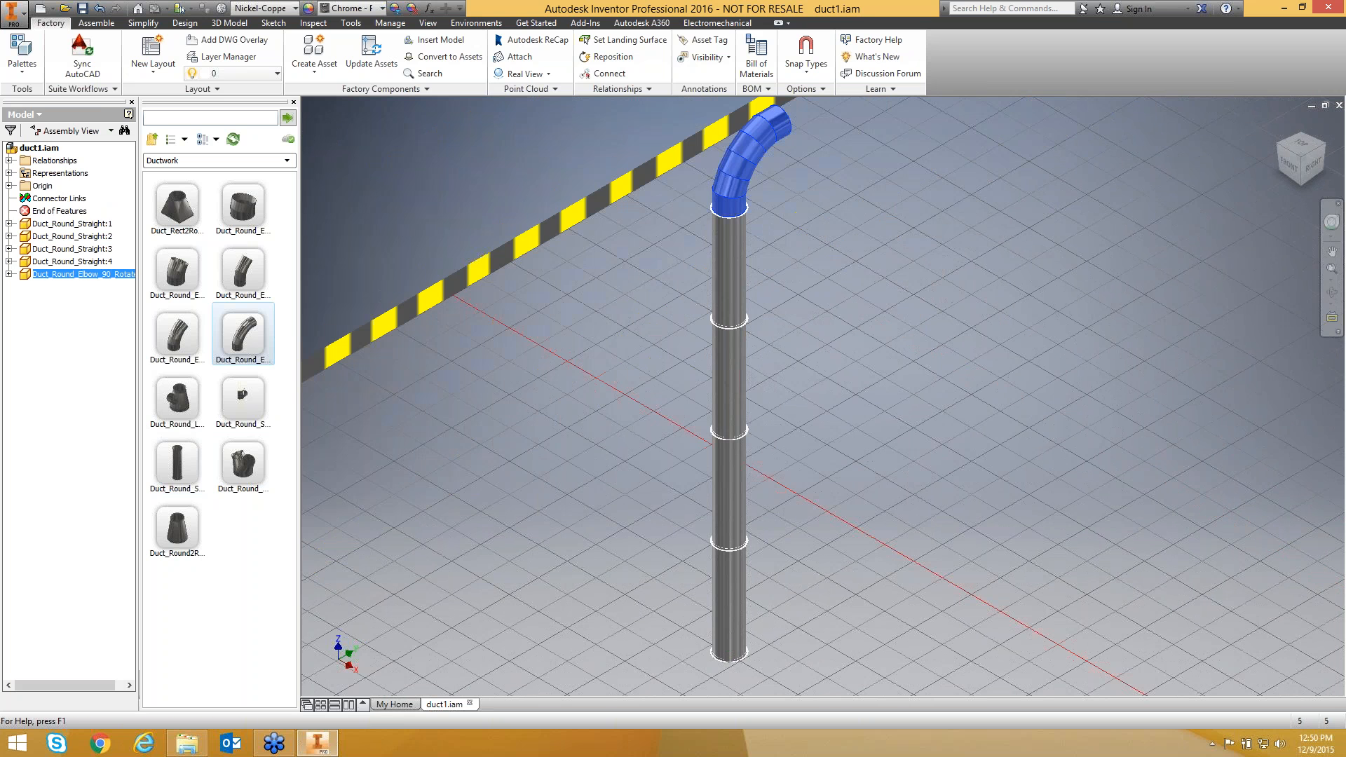
Attach a Duct_Round_Straight to the open end of the elbow to start the horizontal run.
double_click(177, 470)
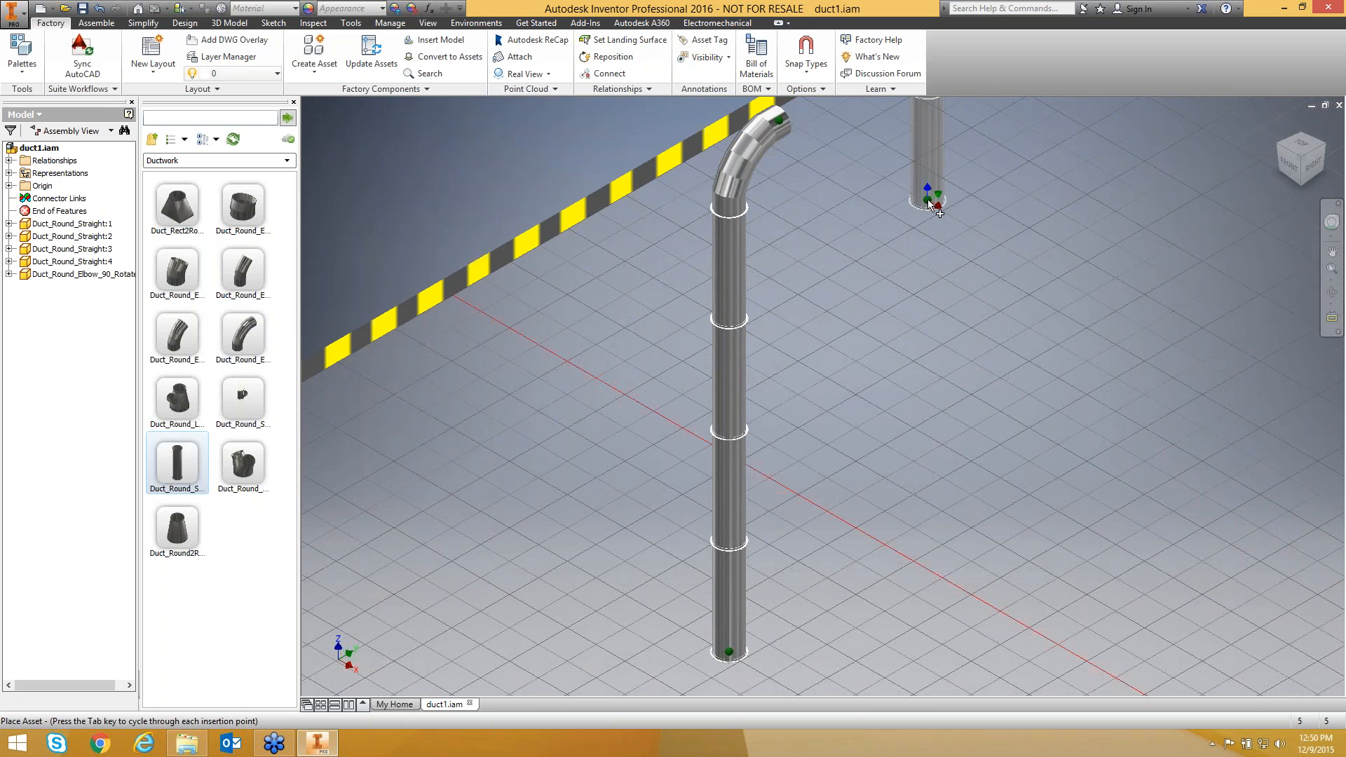
scroll(928, 204, down, 3)
click(843, 150)
key(Escape)
middle_drag(1018, 197, 750, 454)
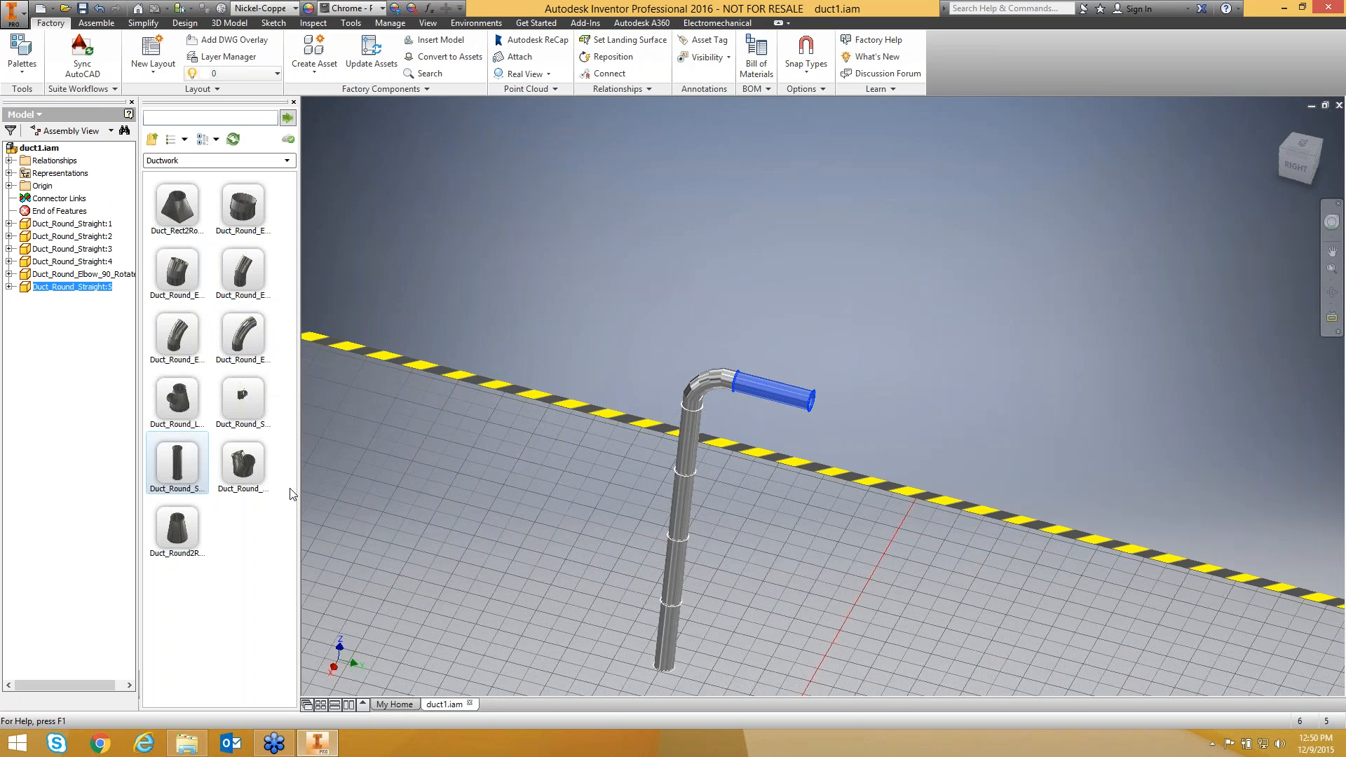
Extend the horizontal run with two more Duct_Round_Straight assets joined end to end.
drag(197, 472, 672, 317)
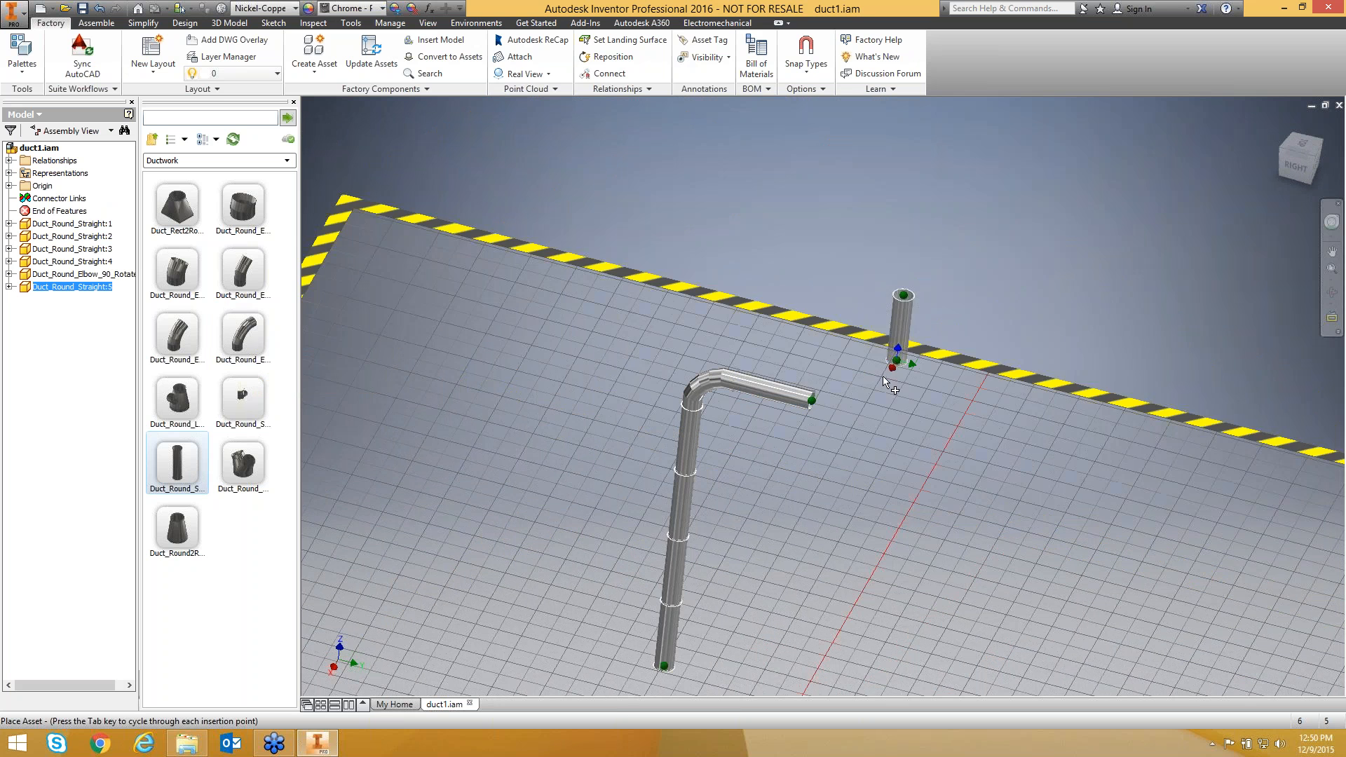
click(814, 402)
click(888, 422)
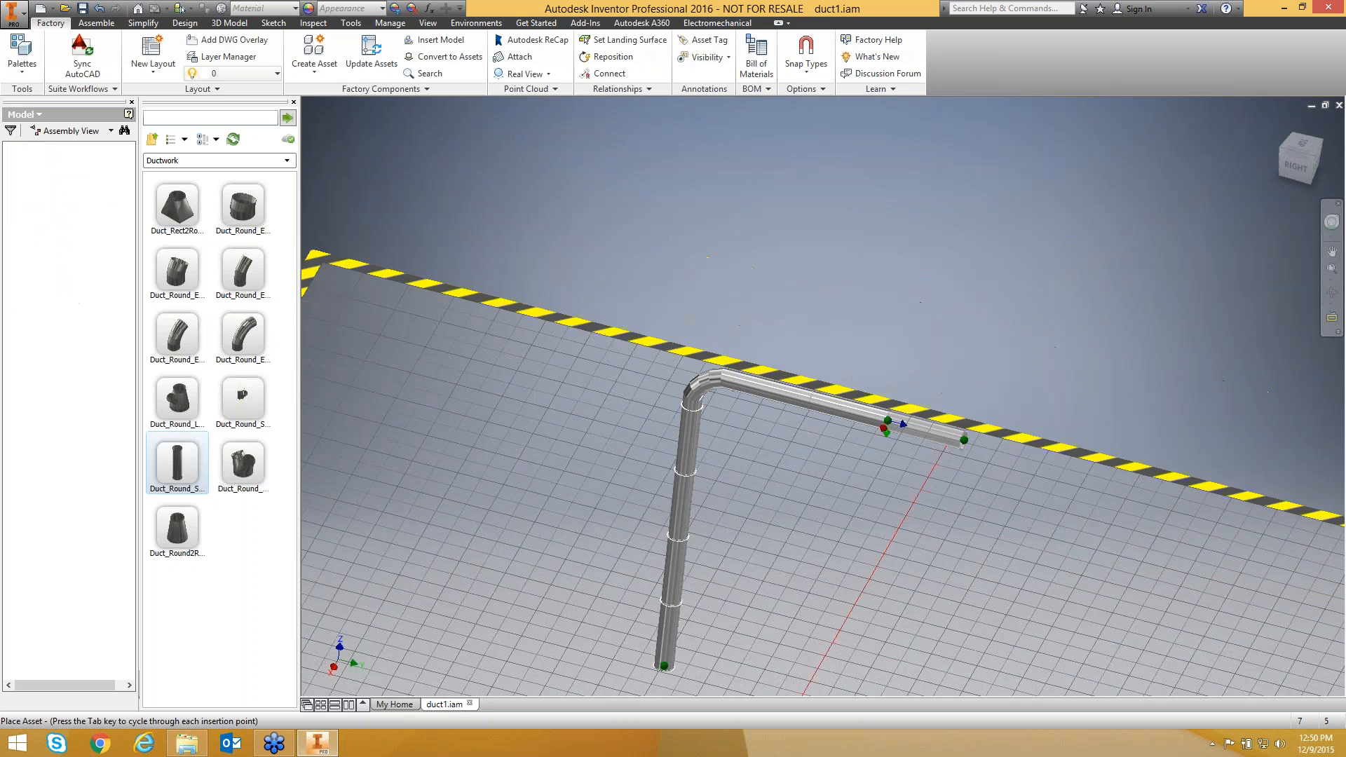
key(Escape)
shift+middle_drag(727, 488, 853, 485)
key(Escape)
scroll(600, 258, down, 3)
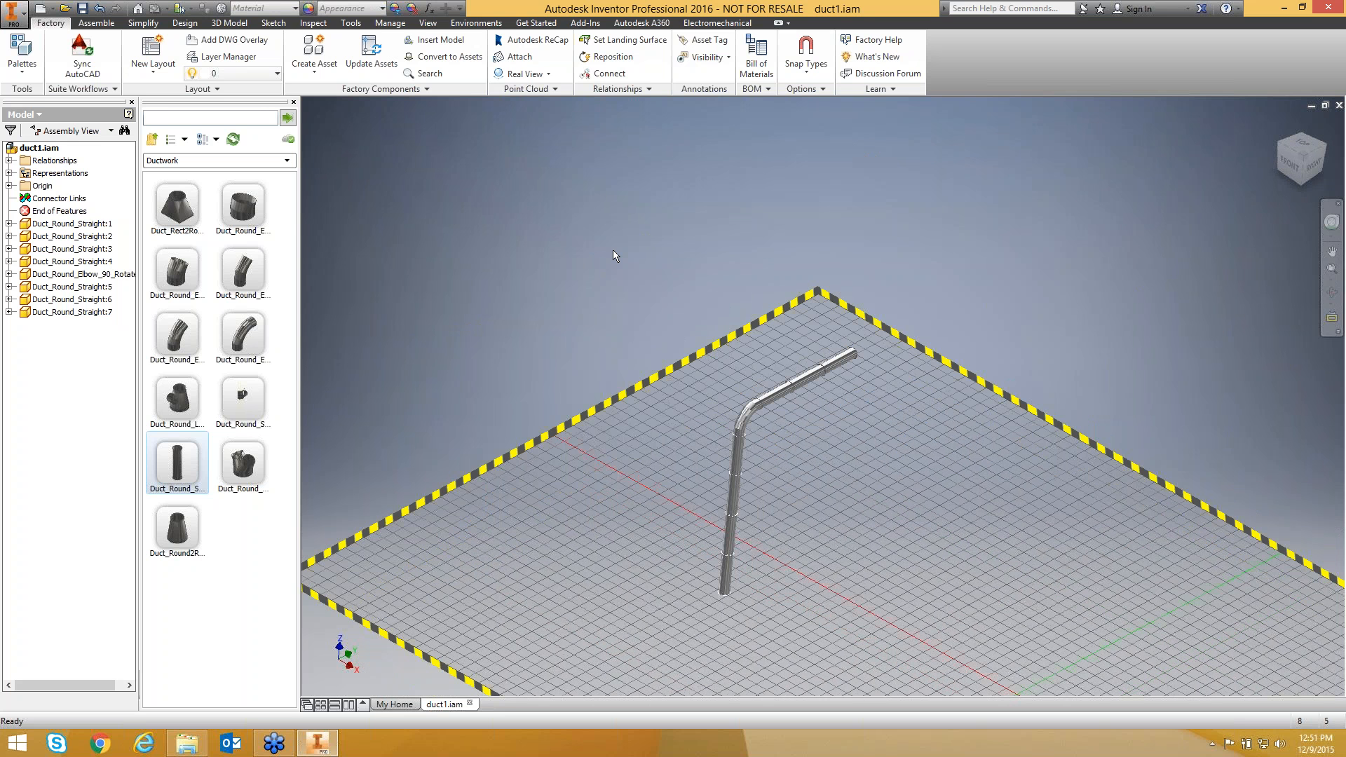
Save the layout, sync it to AutoCAD as duct1.dwg, and open the resulting drawing.
click(153, 50)
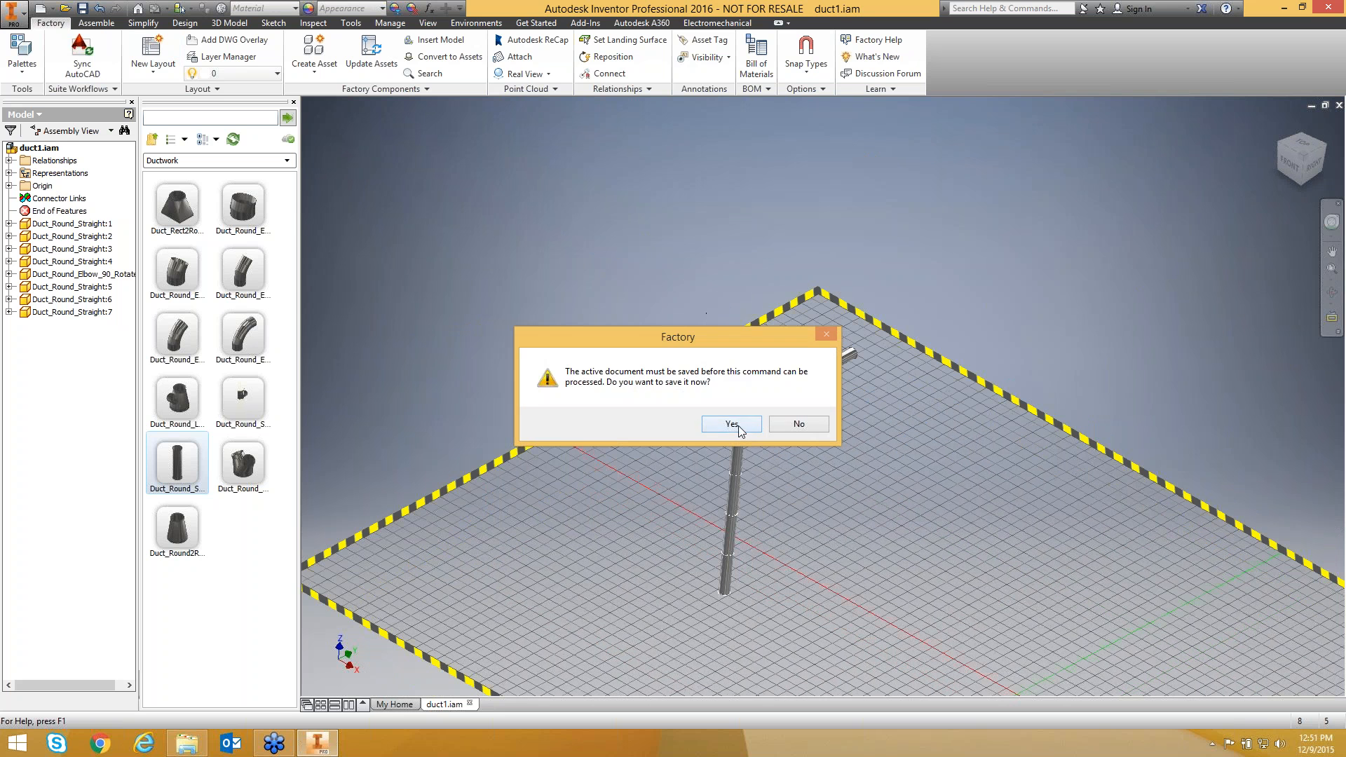
click(736, 425)
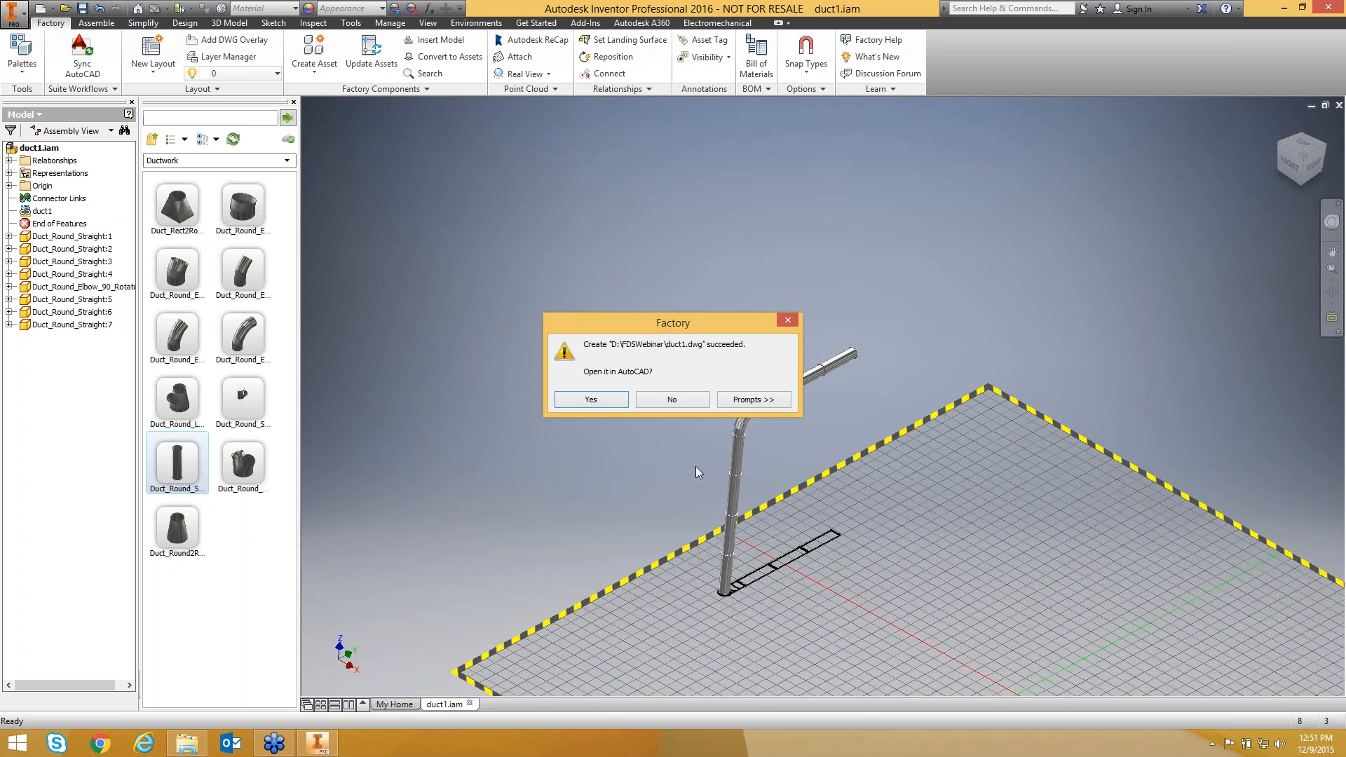
click(589, 403)
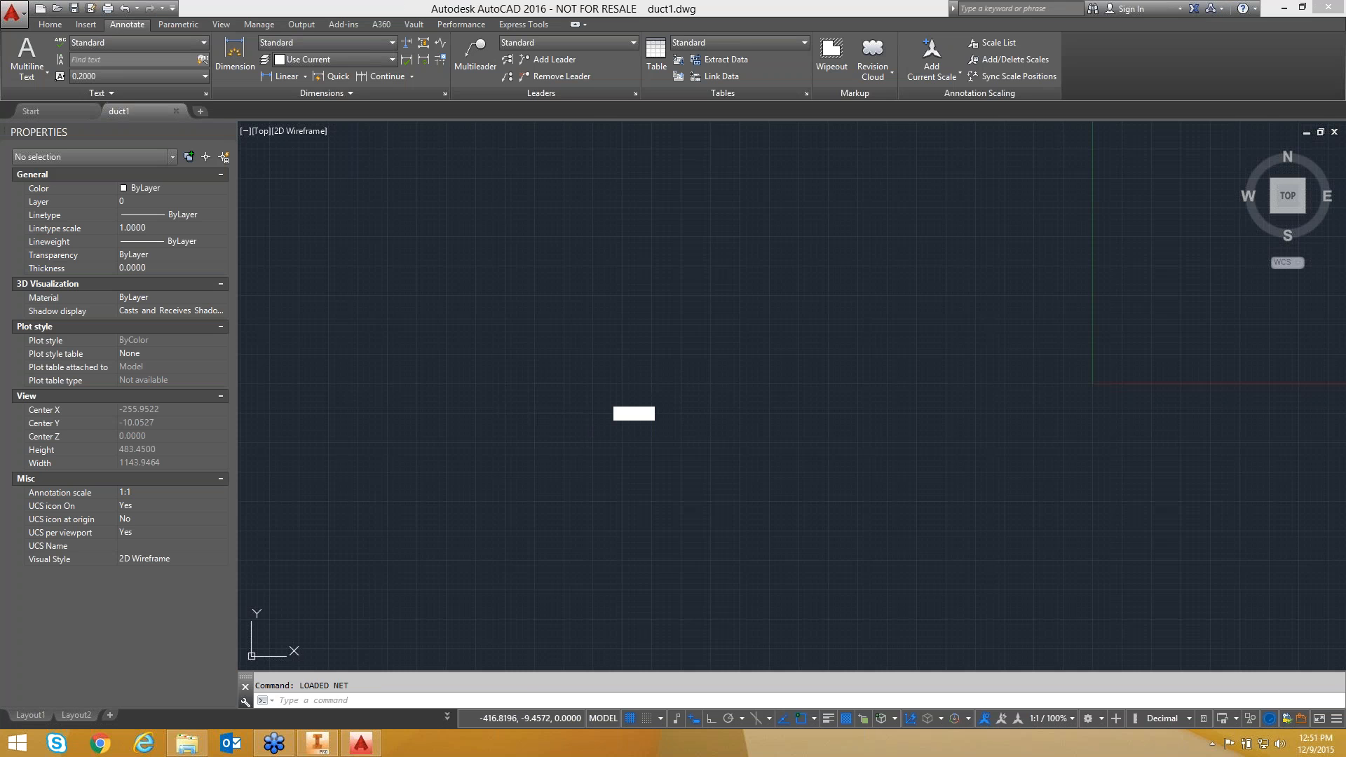
Inspect the synced duct run in plan and 3D views, and close AutoCAD without saving duct1.dwg.
middle_click(604, 395)
middle_click(603, 395)
scroll(592, 393, down, 2)
mouse_move(592, 394)
middle_down()
mouse_move(506, 382)
mouse_move(533, 382)
middle_up()
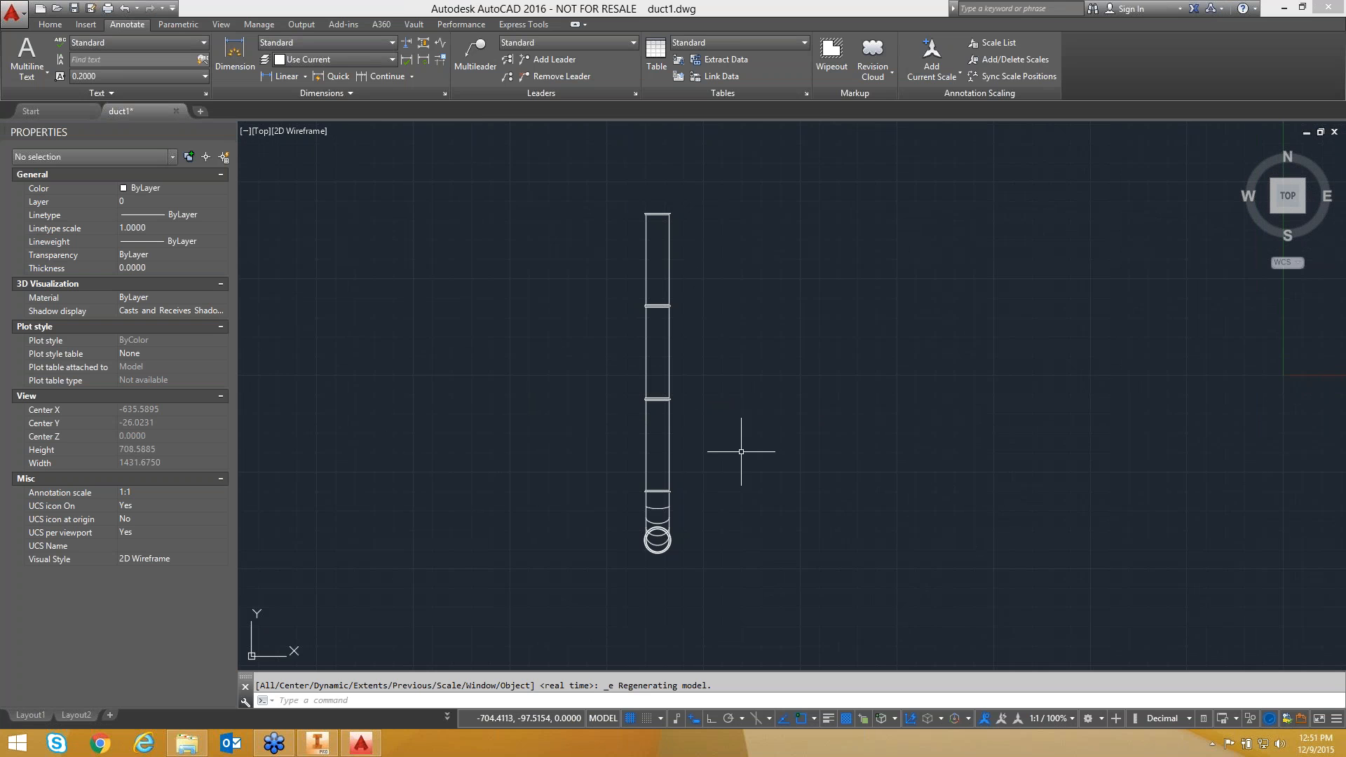
mouse_move(762, 494)
shift+middle_down()
mouse_move(724, 435)
mouse_move(760, 414)
mouse_move(724, 393)
mouse_move(685, 267)
mouse_move(624, 264)
mouse_move(749, 295)
mouse_move(705, 362)
mouse_move(745, 406)
mouse_move(692, 388)
mouse_move(710, 393)
shift+middle_up()
scroll(712, 394, up, 2)
click(1334, 132)
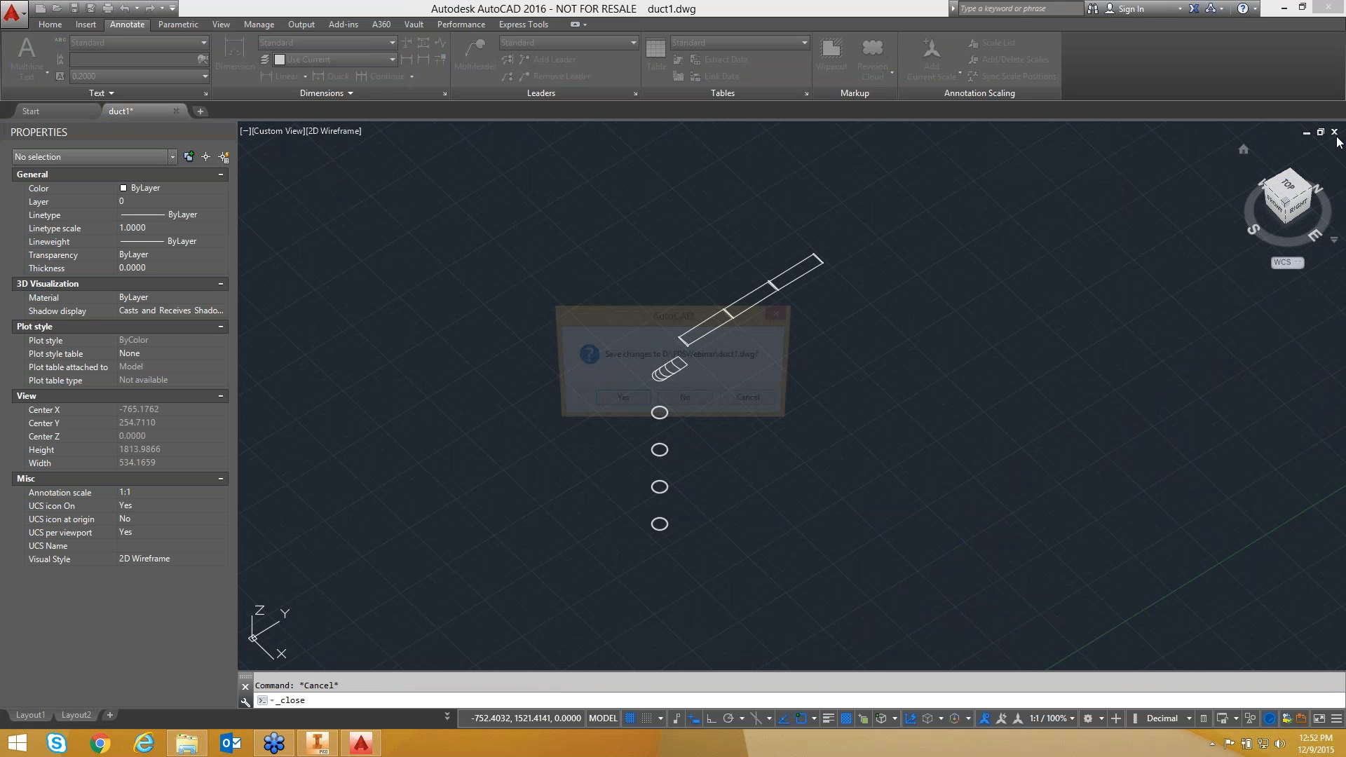
click(684, 404)
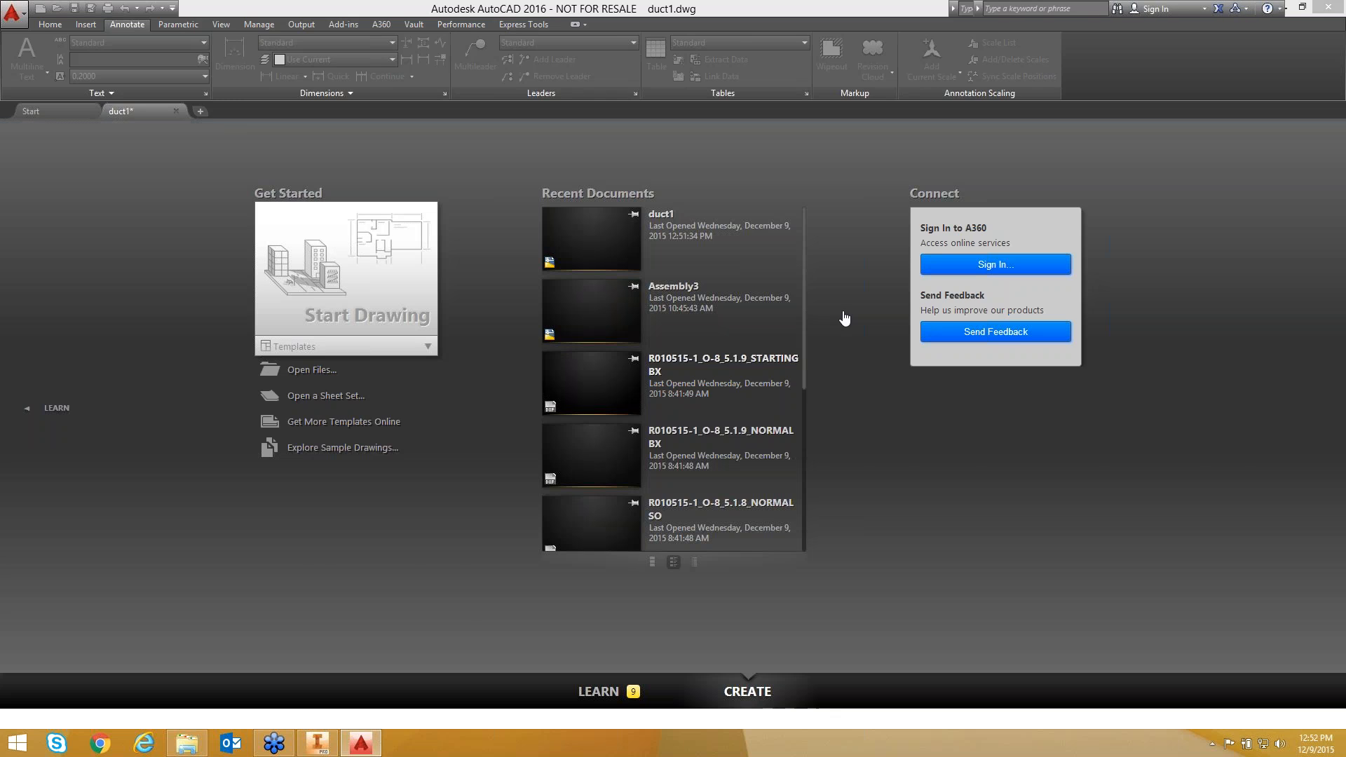
click(1334, 6)
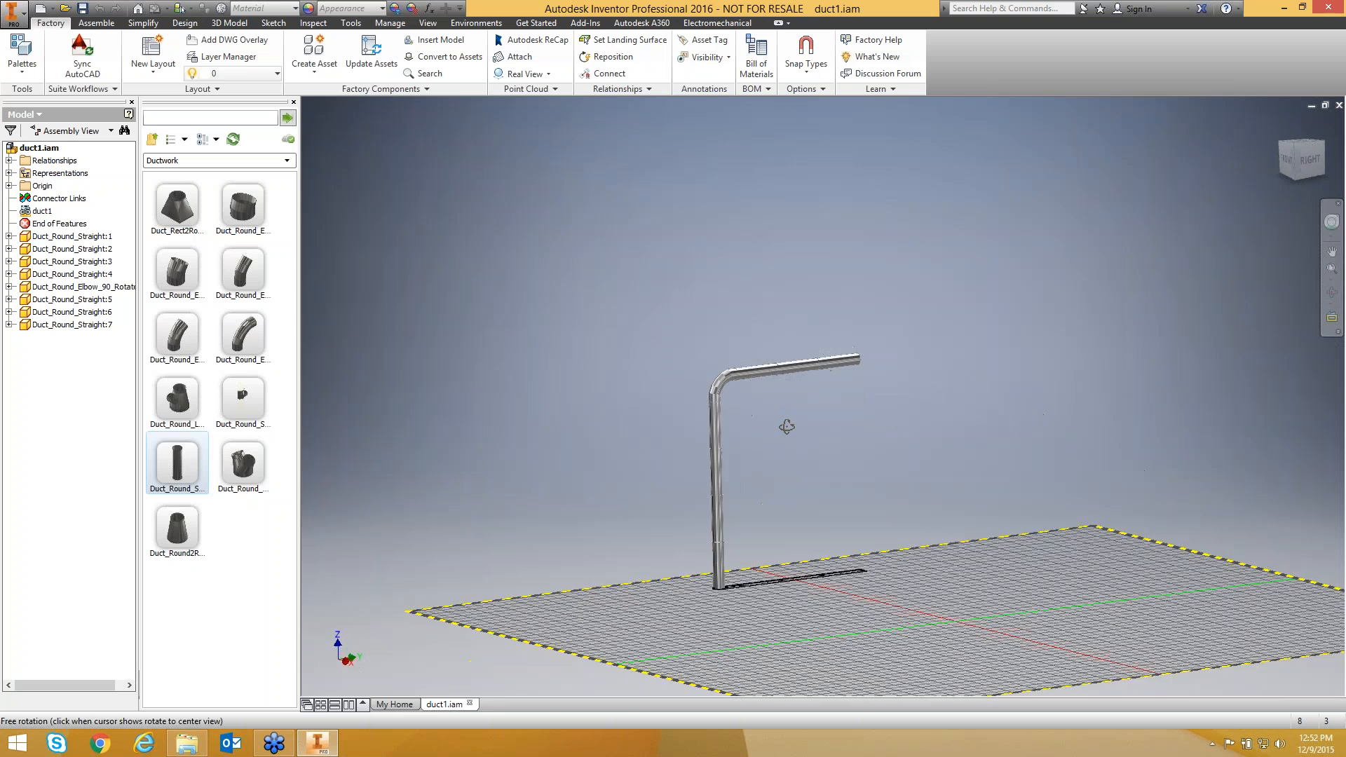
Place a Duct_Rect2Round_Transition on the open end of the horizontal duct run, joining its round side to the duct connector.
shift+middle_drag(786, 427, 600, 460)
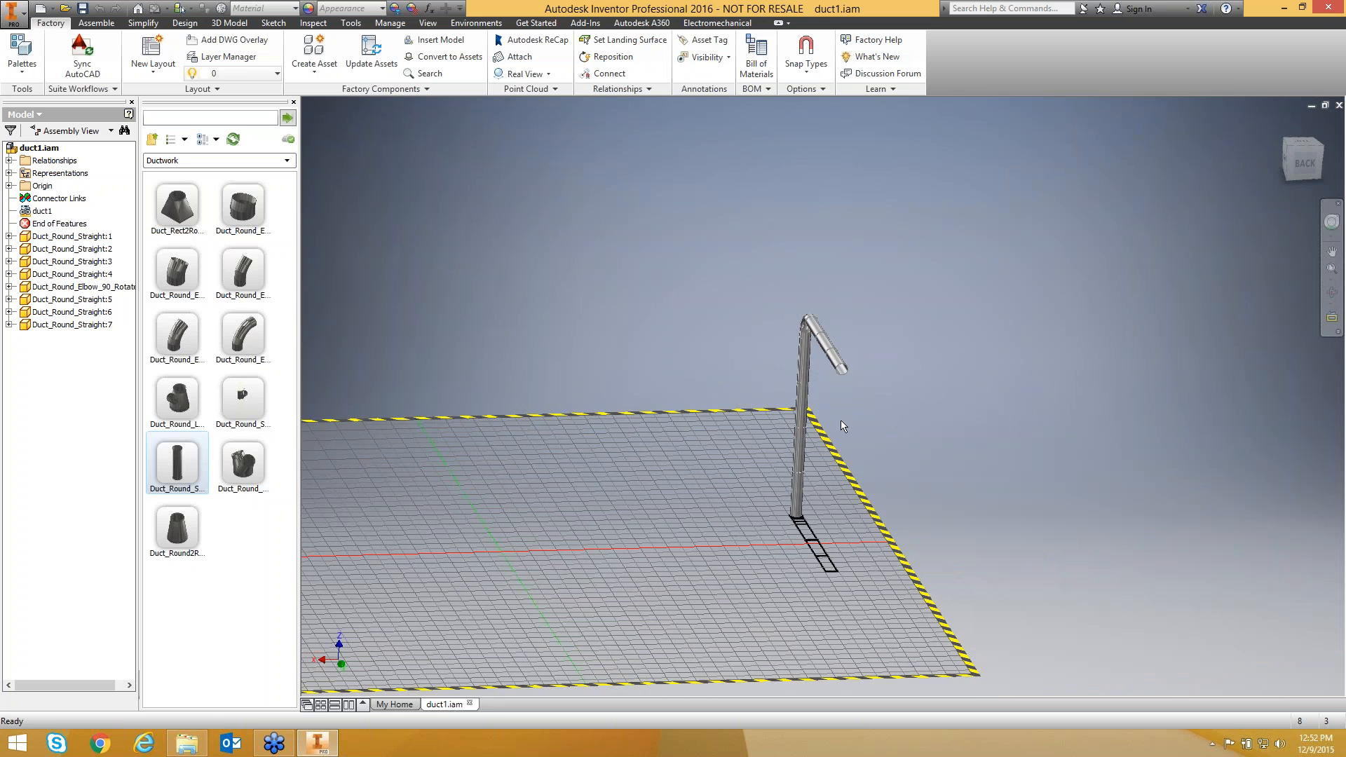
scroll(842, 424, down, 6)
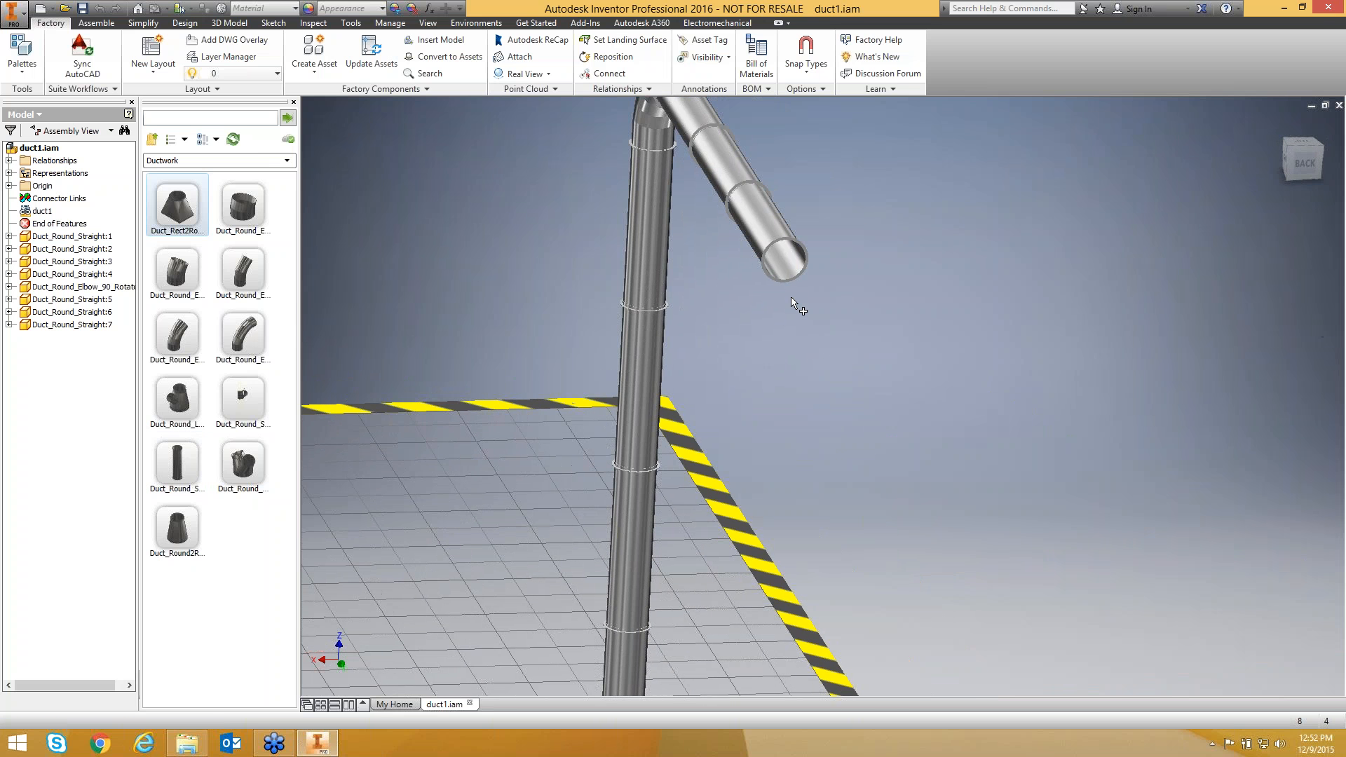
drag(791, 296, 865, 301)
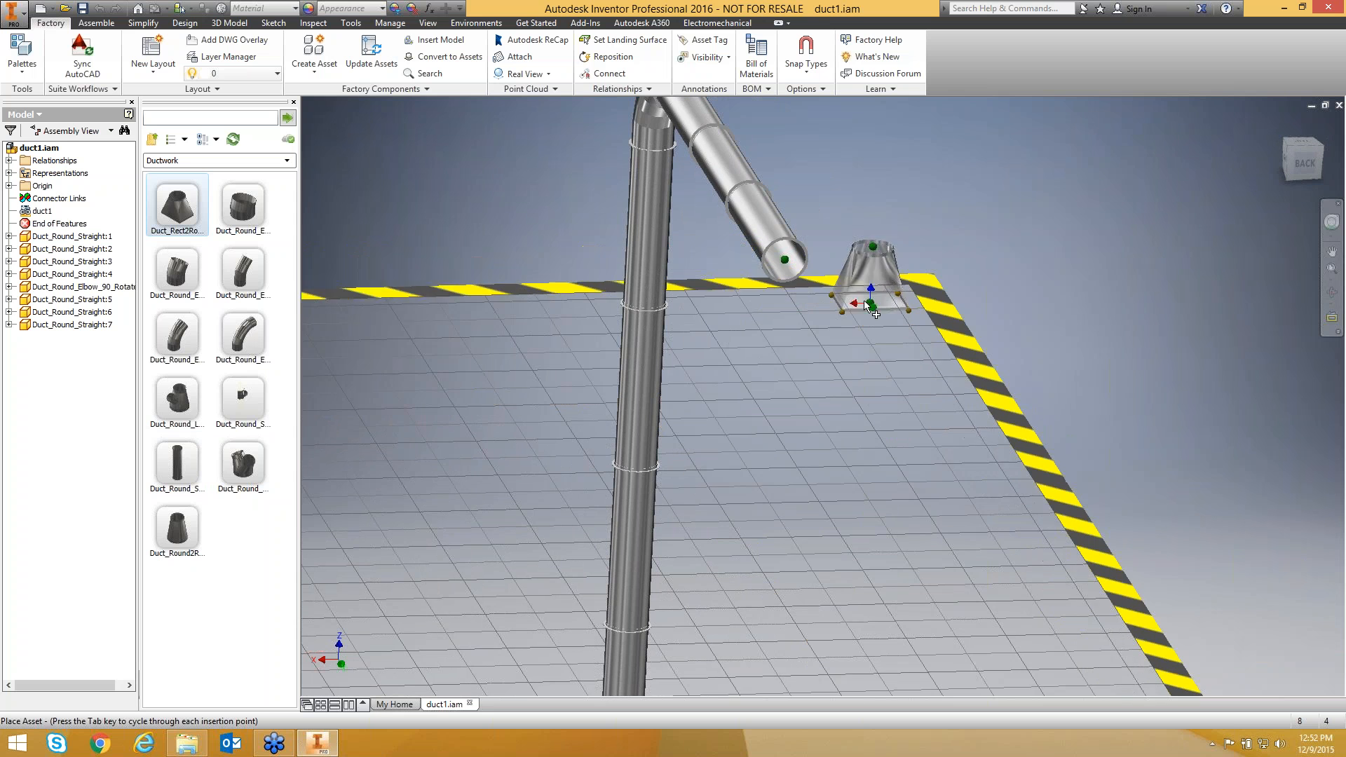
shift+middle_drag(807, 272, 861, 320)
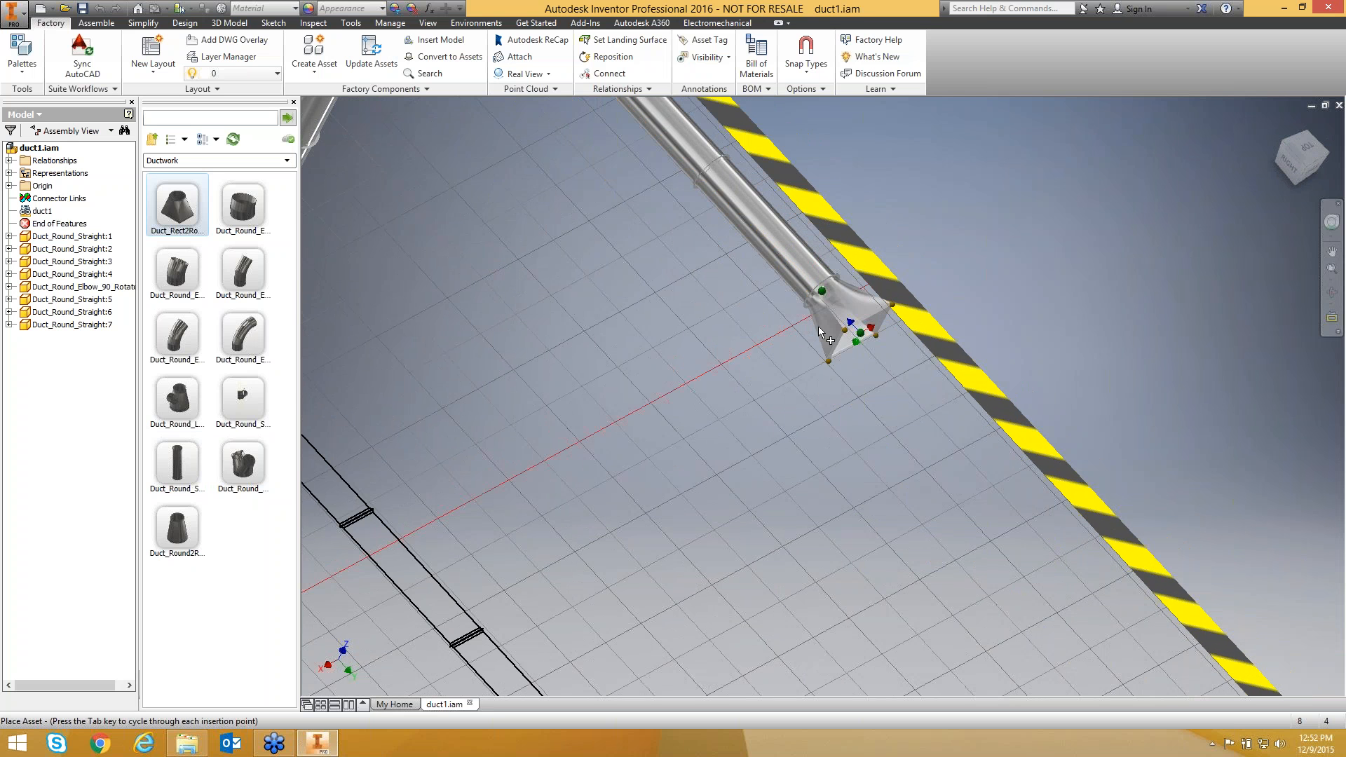
scroll(818, 326, down, 5)
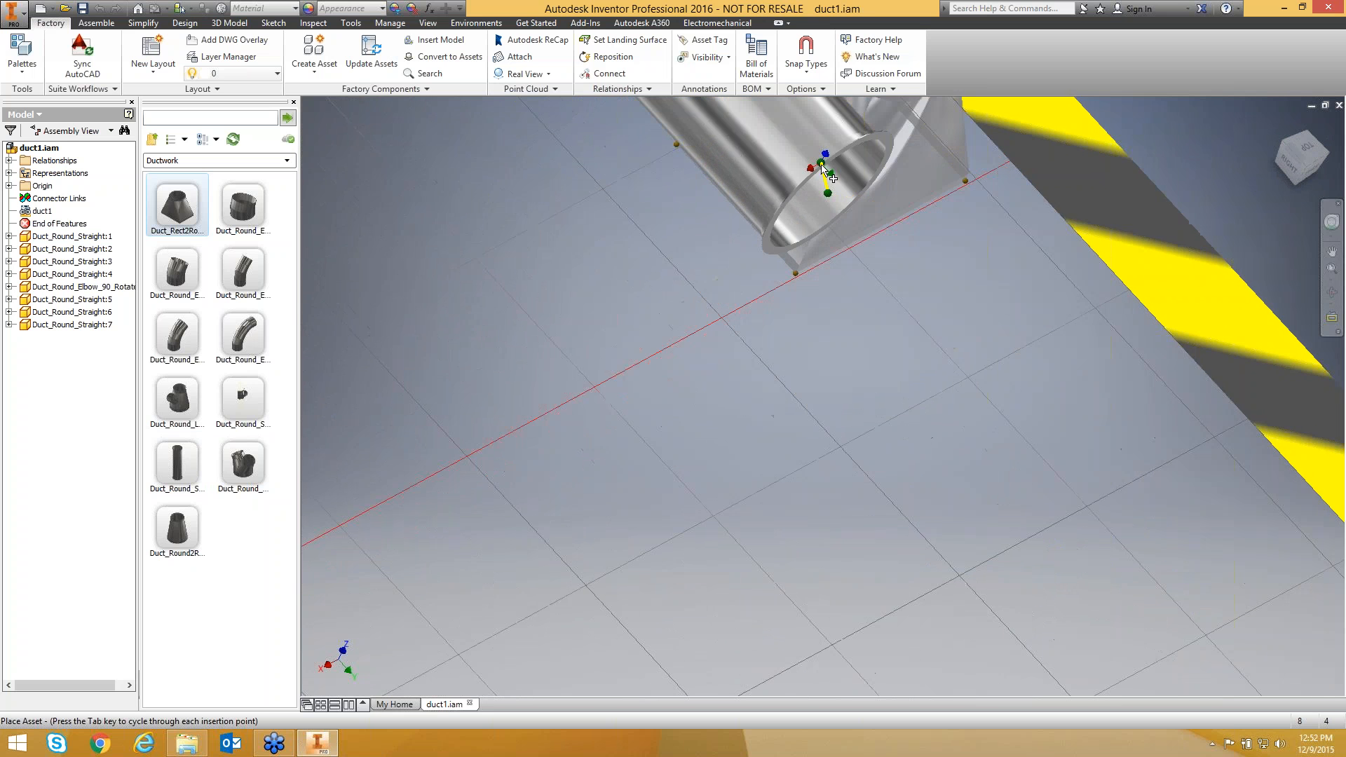
middle_drag(828, 197, 734, 377)
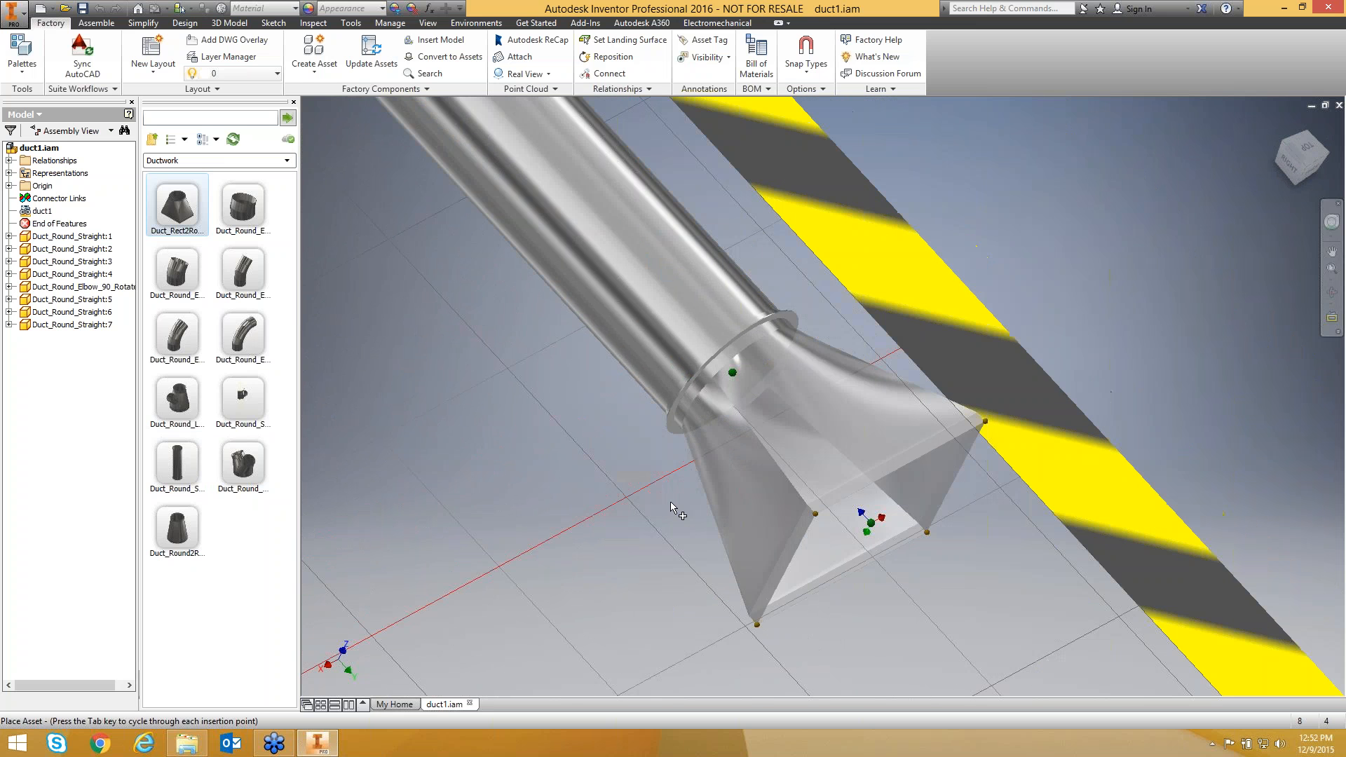
click(670, 506)
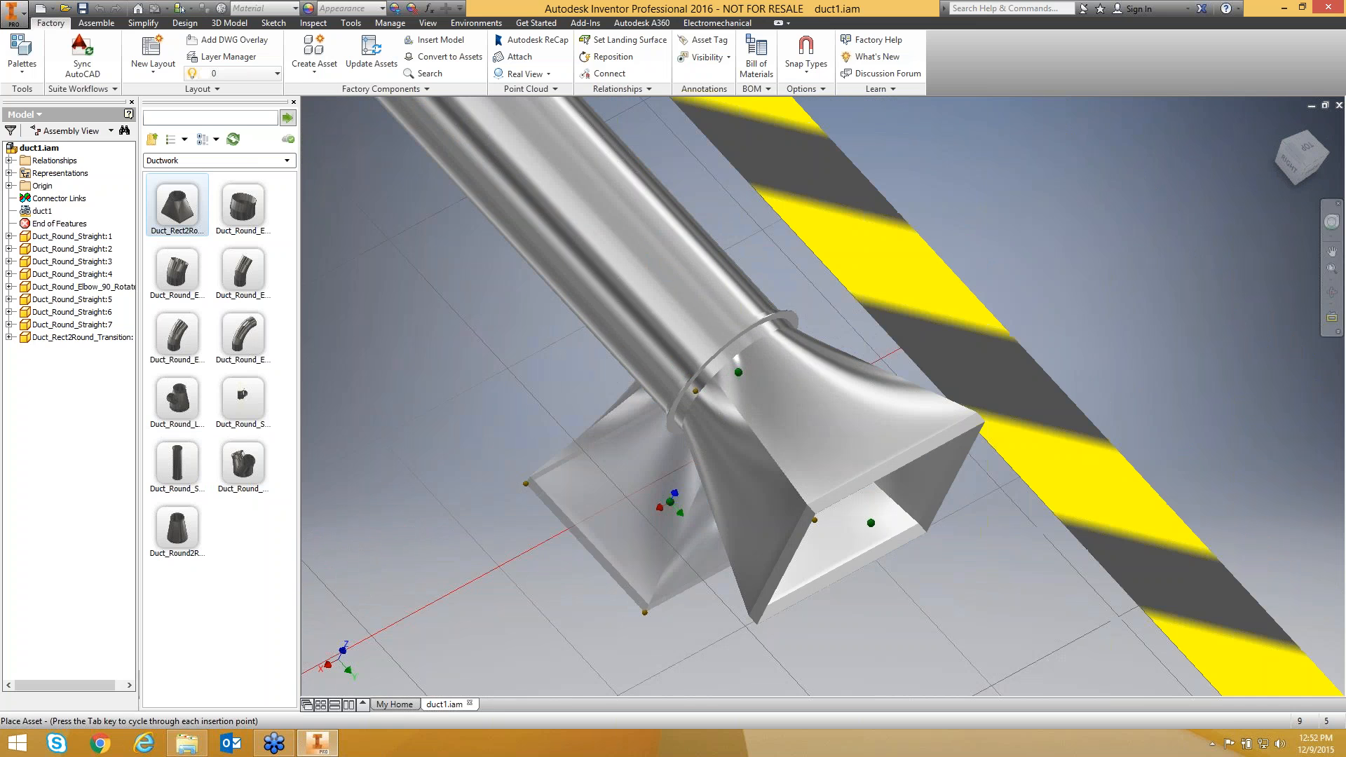
right_click(1034, 285)
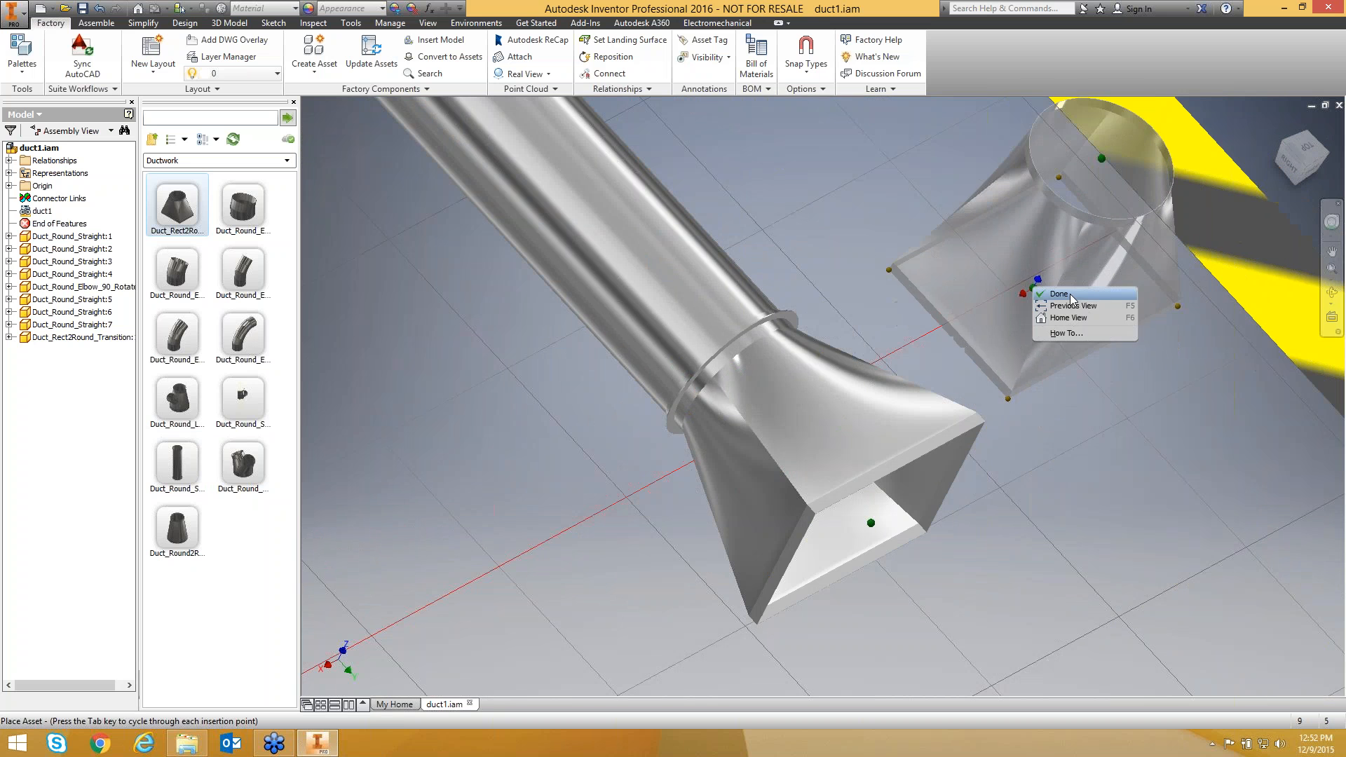
click(1045, 295)
scroll(1041, 318, down, 4)
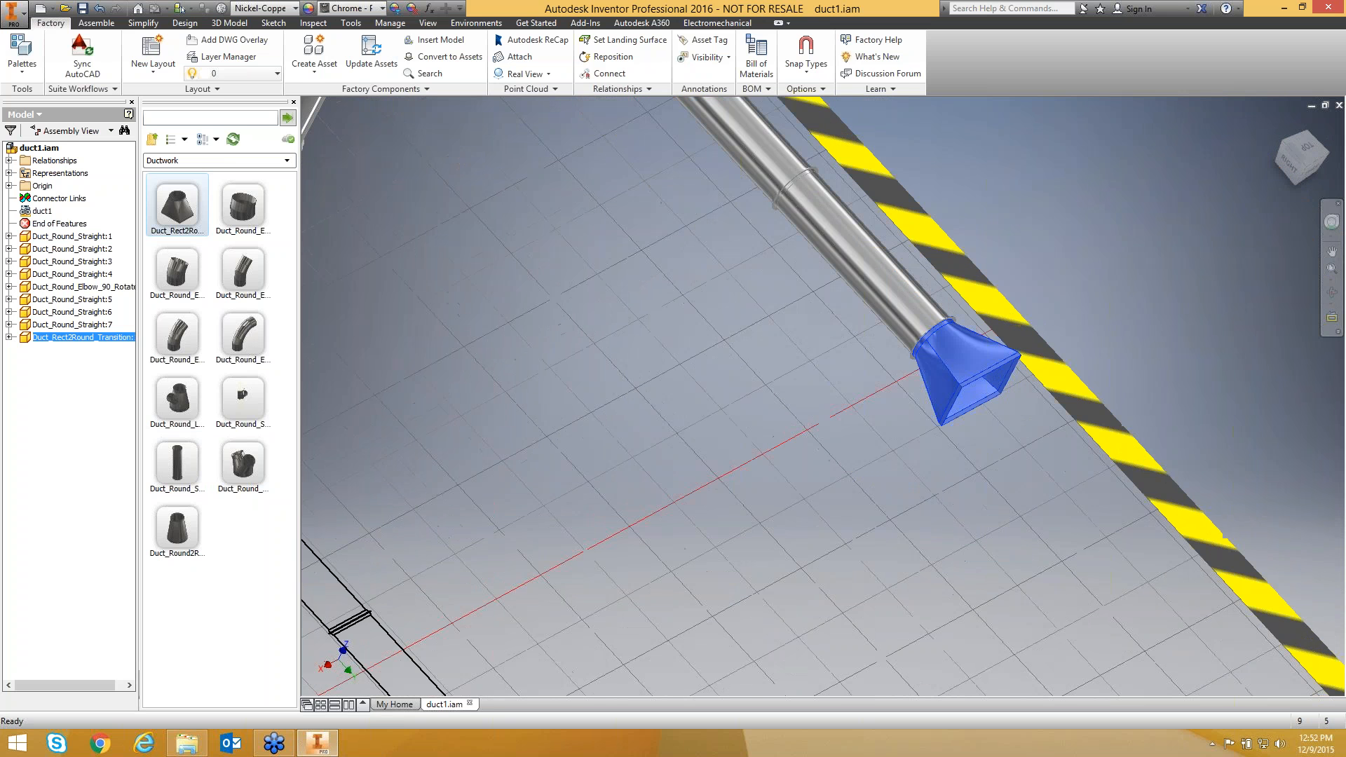
middle_drag(1041, 318, 872, 265)
scroll(865, 301, down, 3)
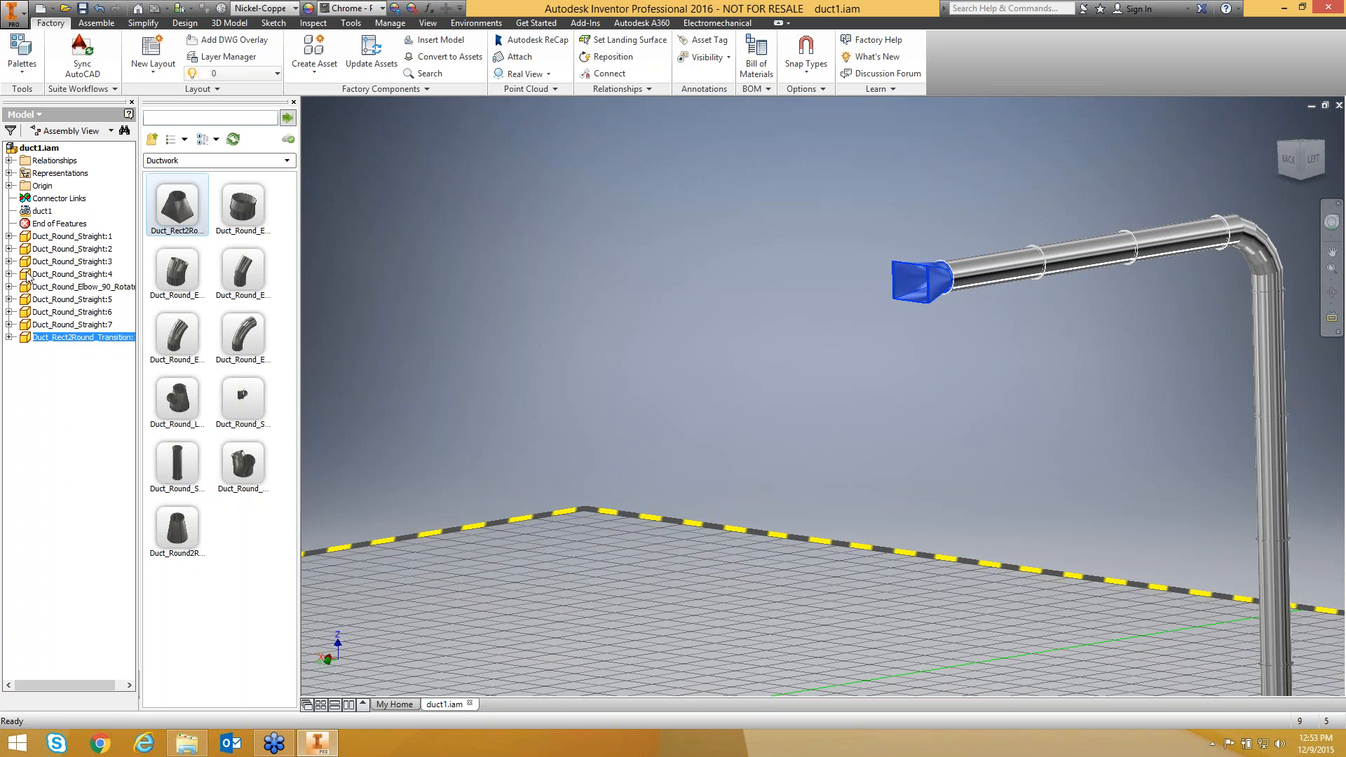
Create a new factory asset modelled as a part and start a 2D sketch on its XZ plane.
click(315, 68)
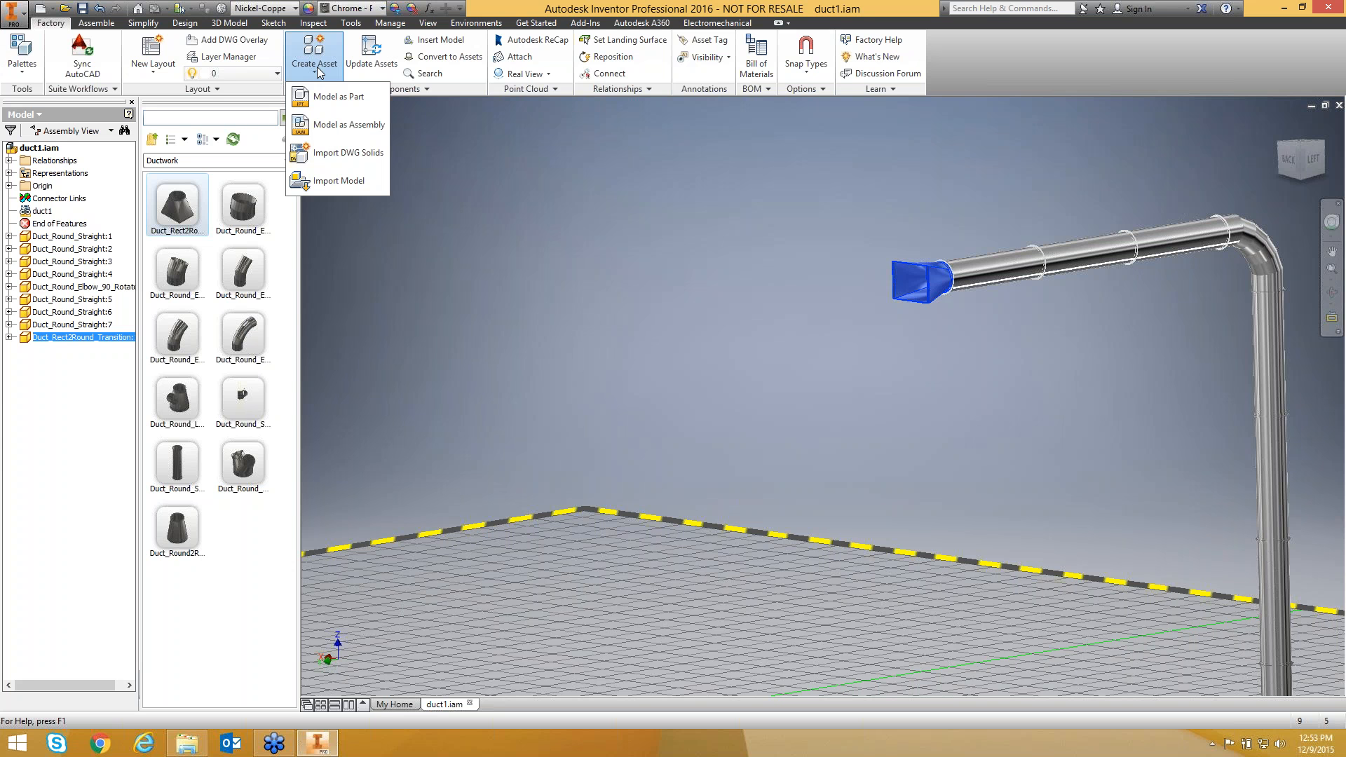
click(372, 127)
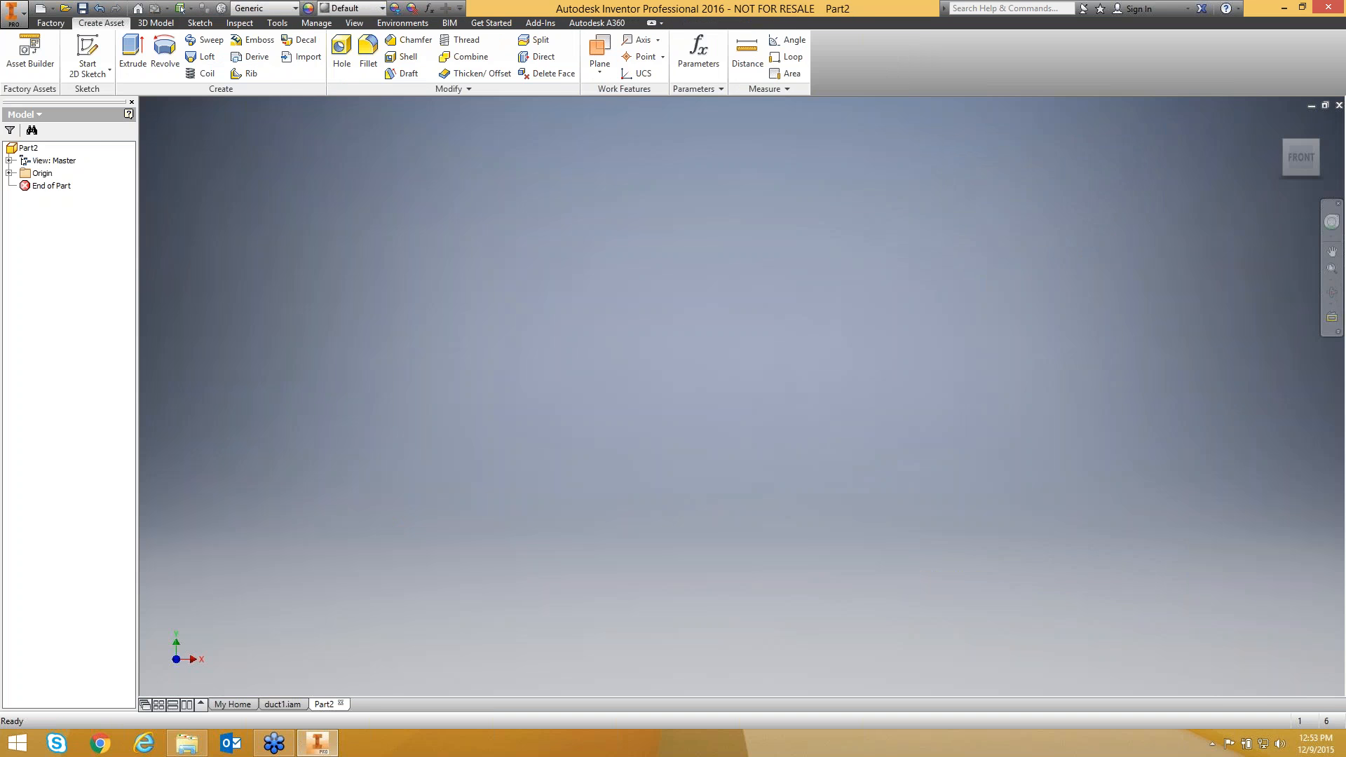
click(87, 54)
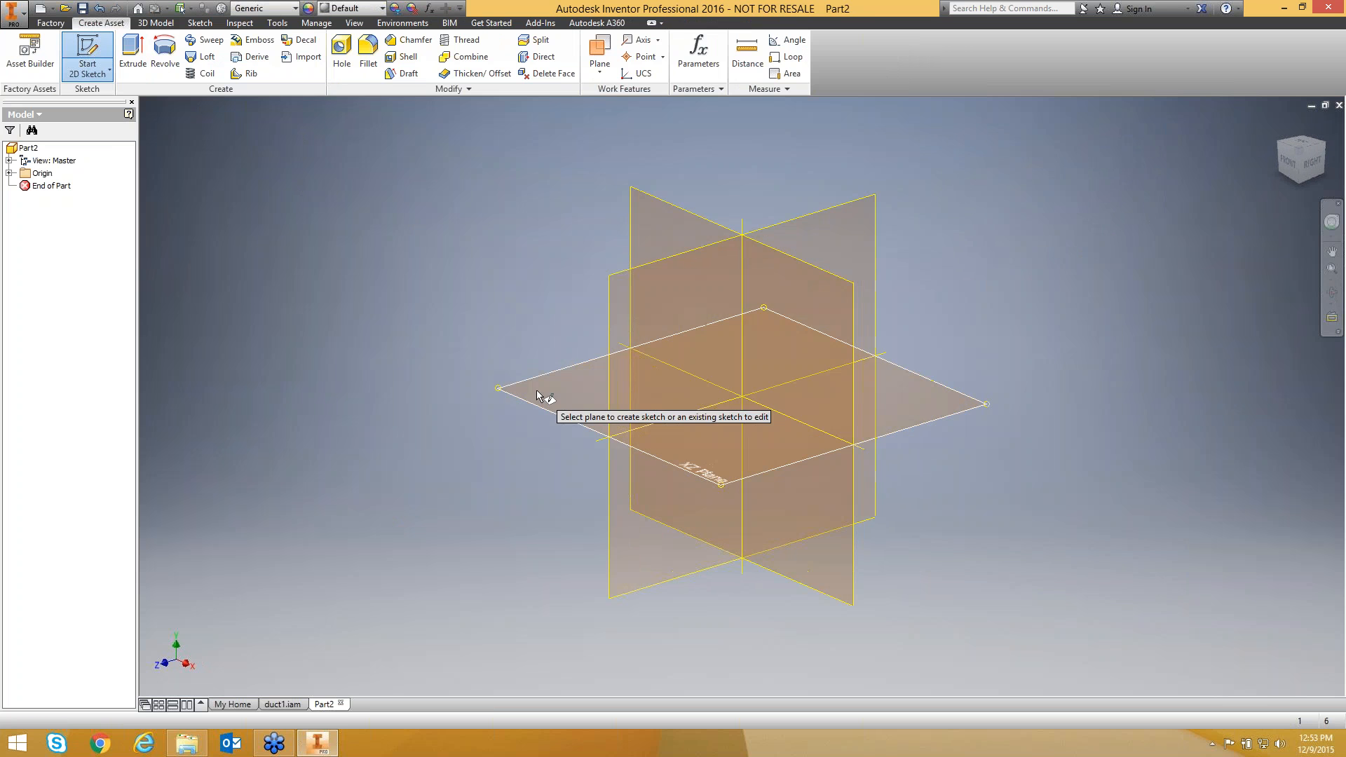
click(536, 390)
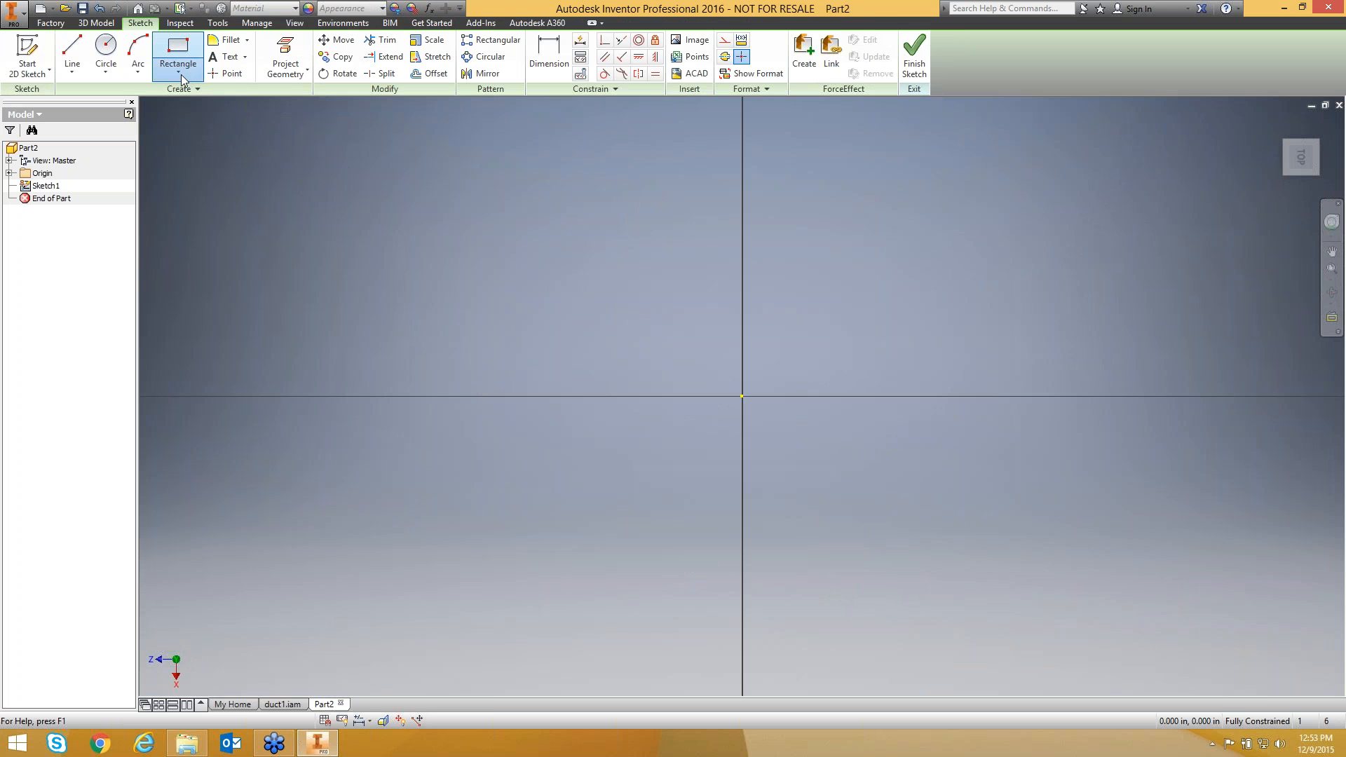
Sketch a center rectangle at the origin, setting its first side with the named parameter dWidth = 48.
click(179, 72)
click(190, 153)
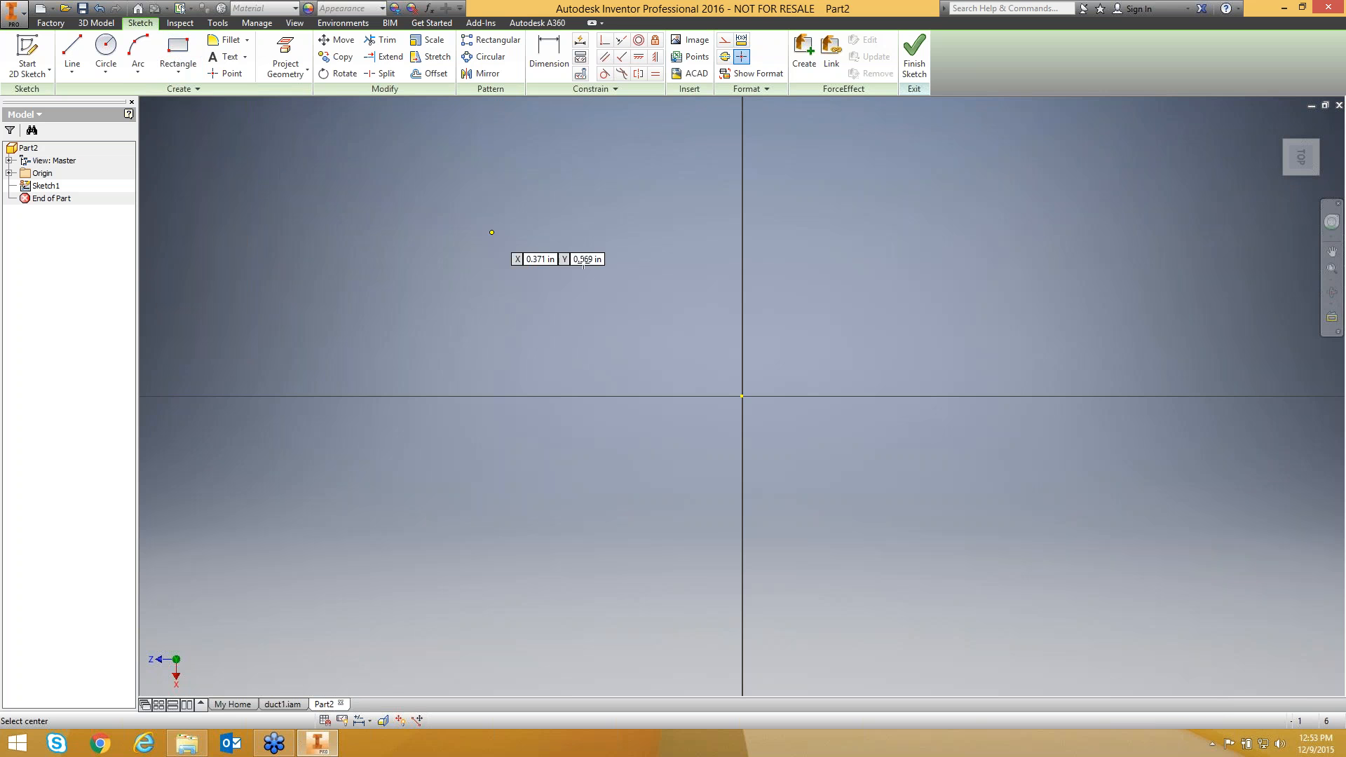
click(743, 397)
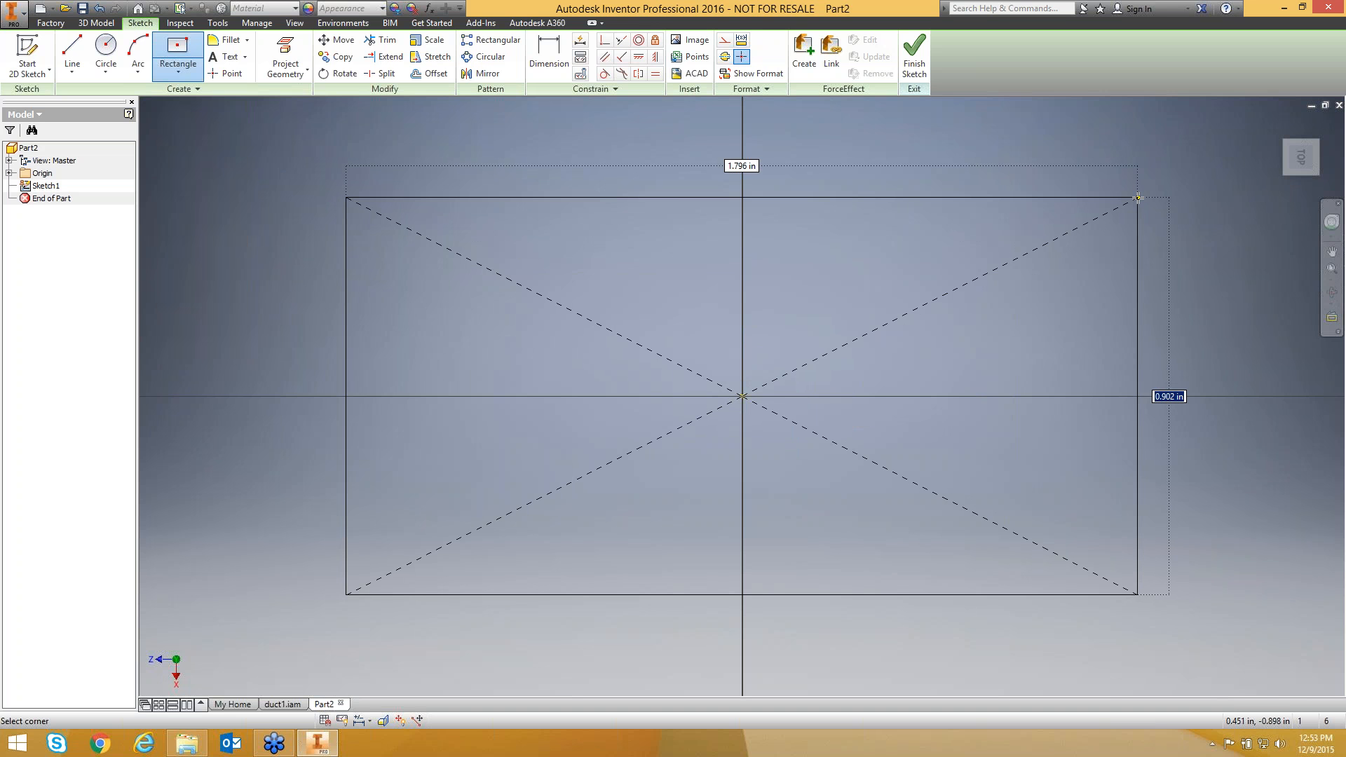
text(d)
text(Width = 48)
key(Tab)
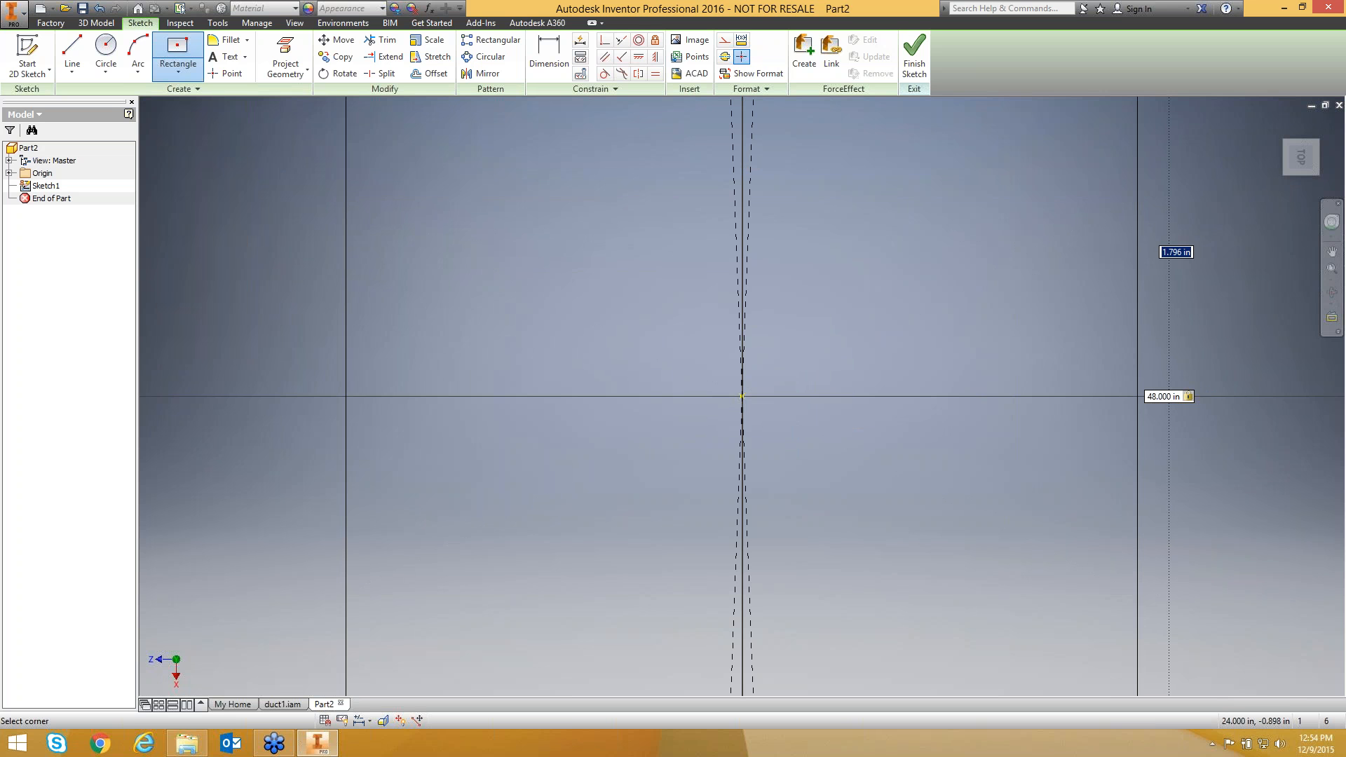
Set the rectangle's second side to 36 in with its own named parameter and complete the rectangle.
text(dHeight)
text(=)
key(BackSpace)
key(BackSpace)
key(BackSpace)
key(BackSpace)
text(th = 36)
key(Return)
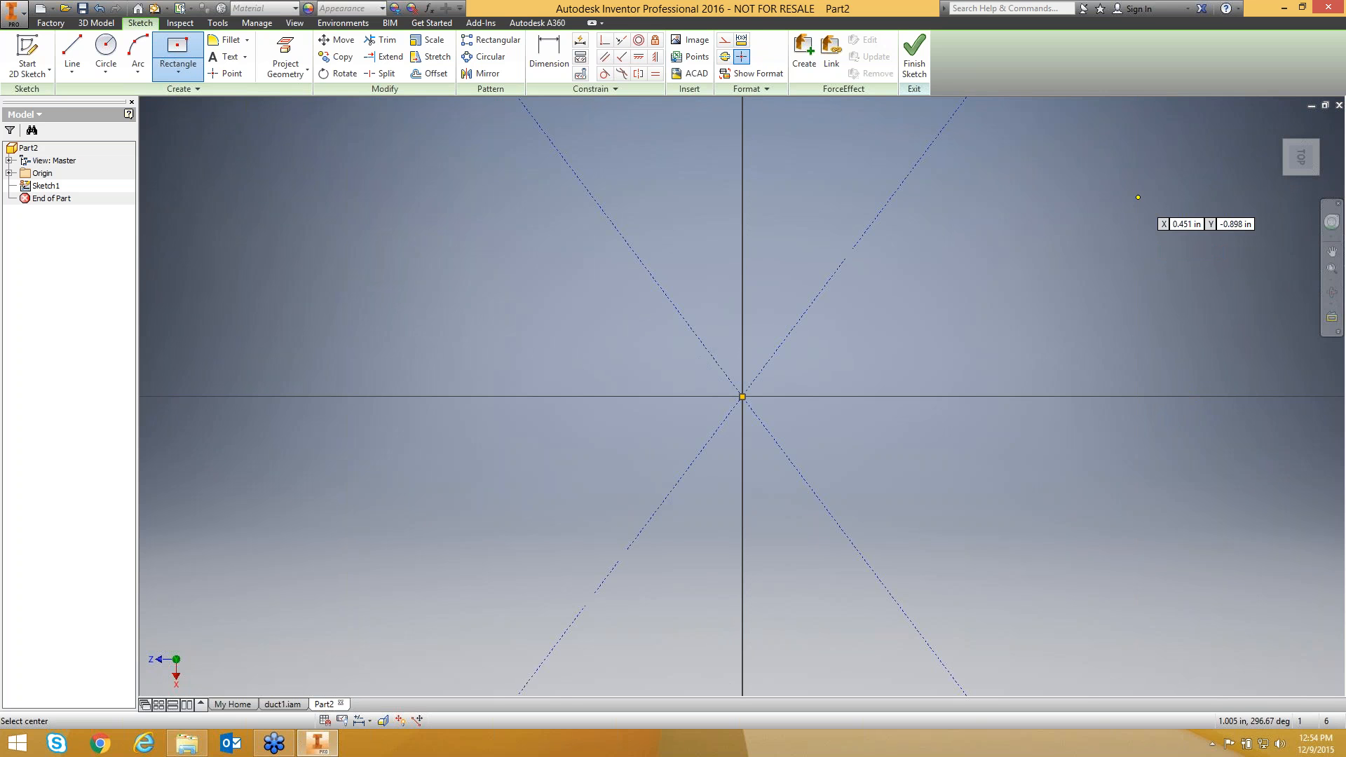
scroll(1072, 242, up, 8)
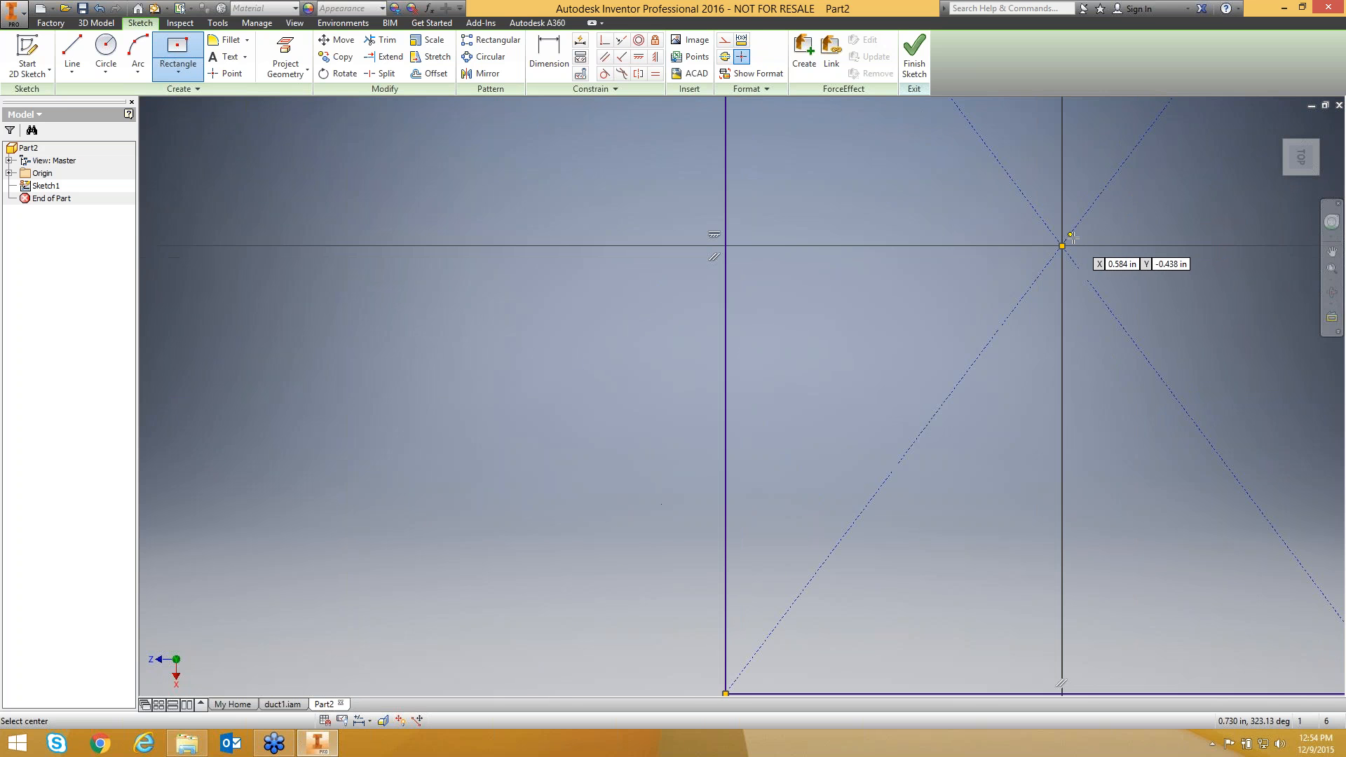
Finish the rectangle sketch and extrude its profile 6 ft into a solid box.
middle_drag(1072, 241, 794, 414)
click(914, 56)
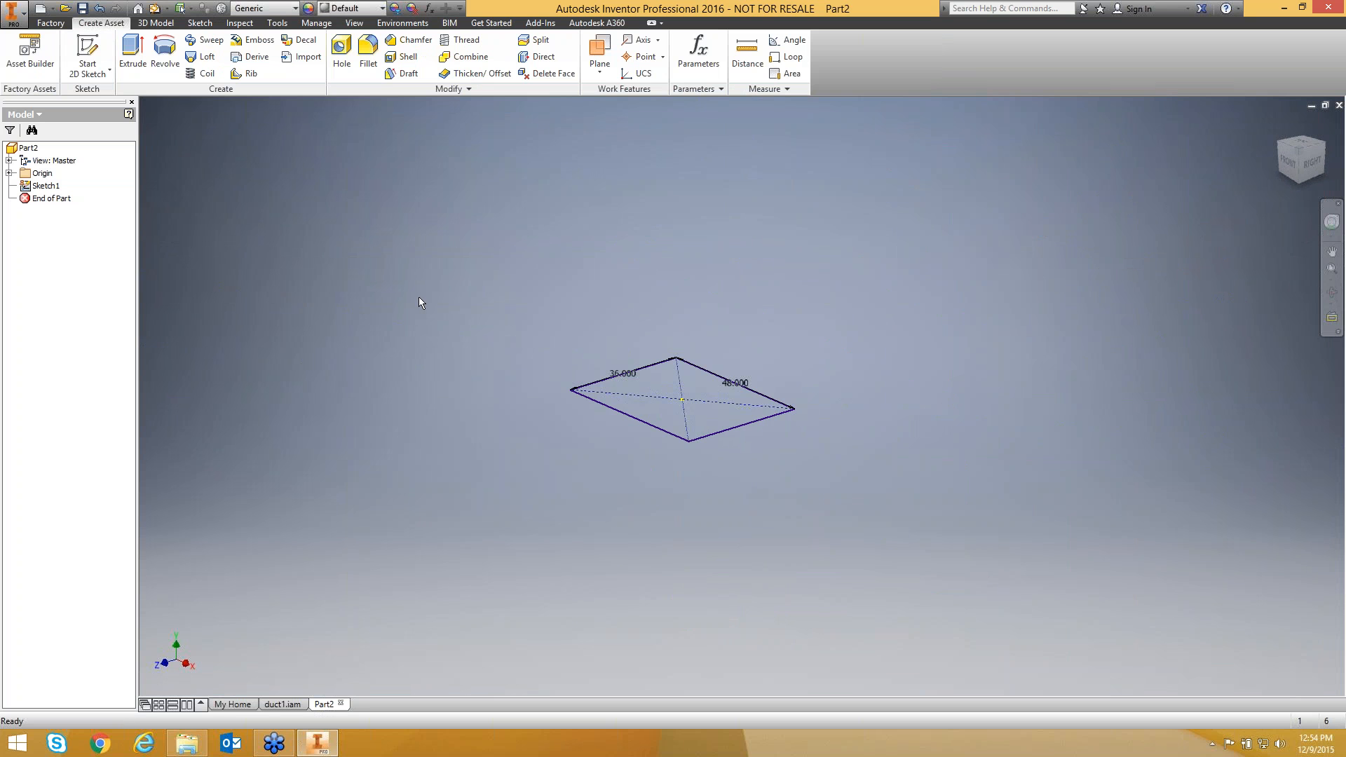
key(e)
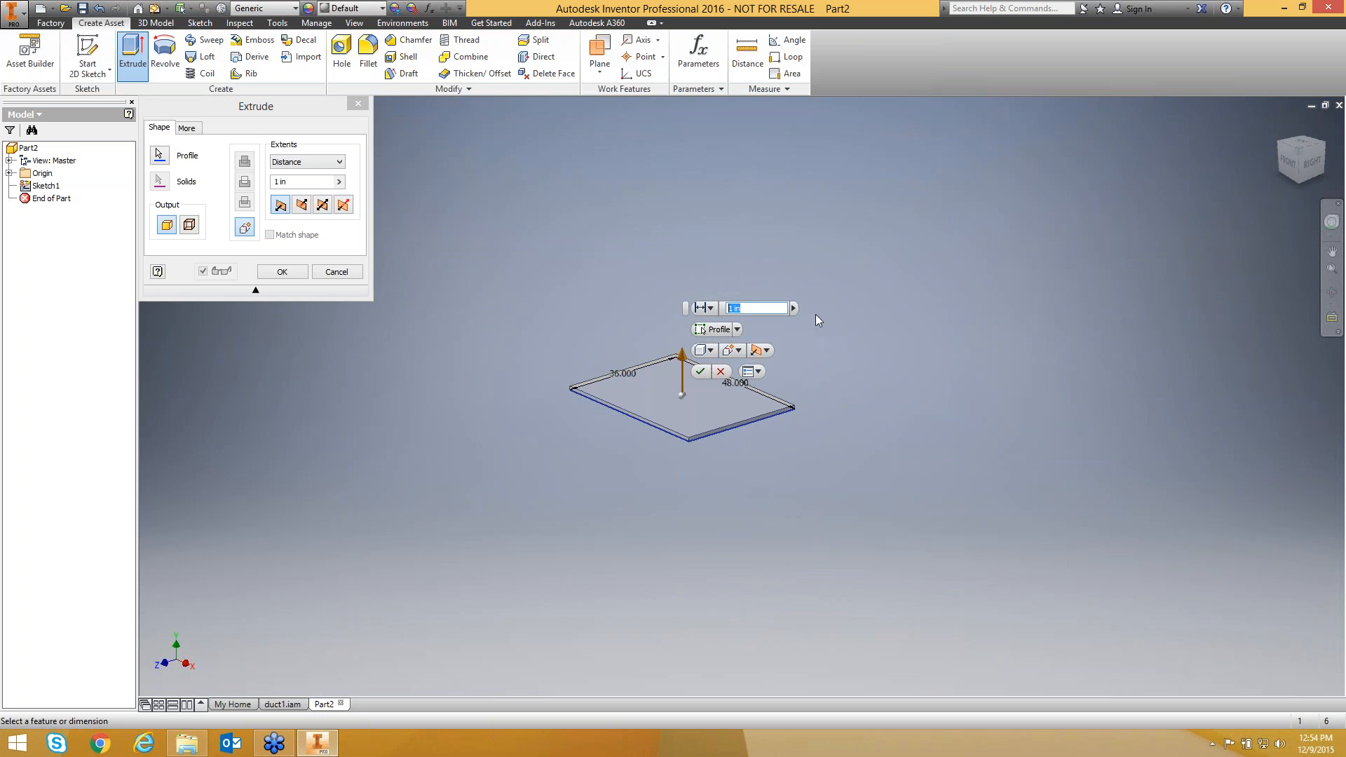
text(6)
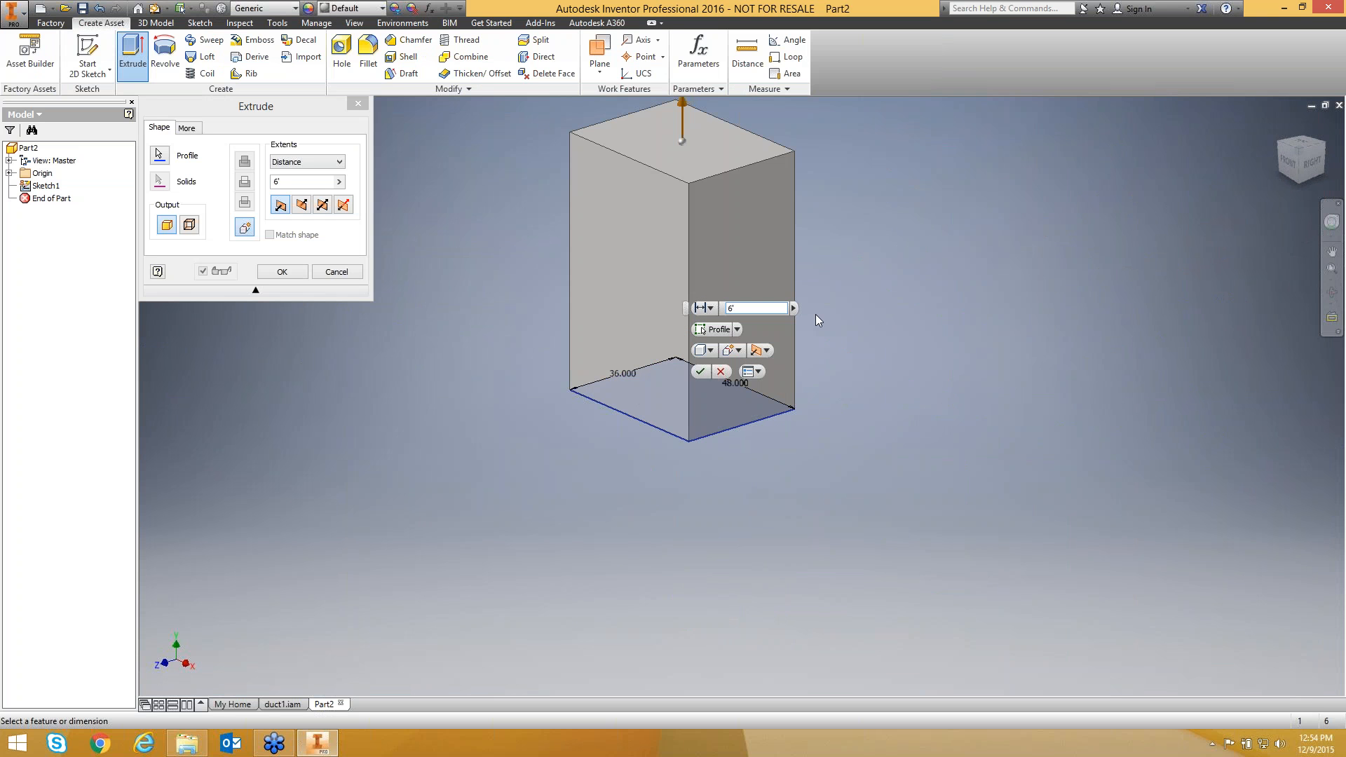
click(701, 372)
scroll(473, 272, down, 2)
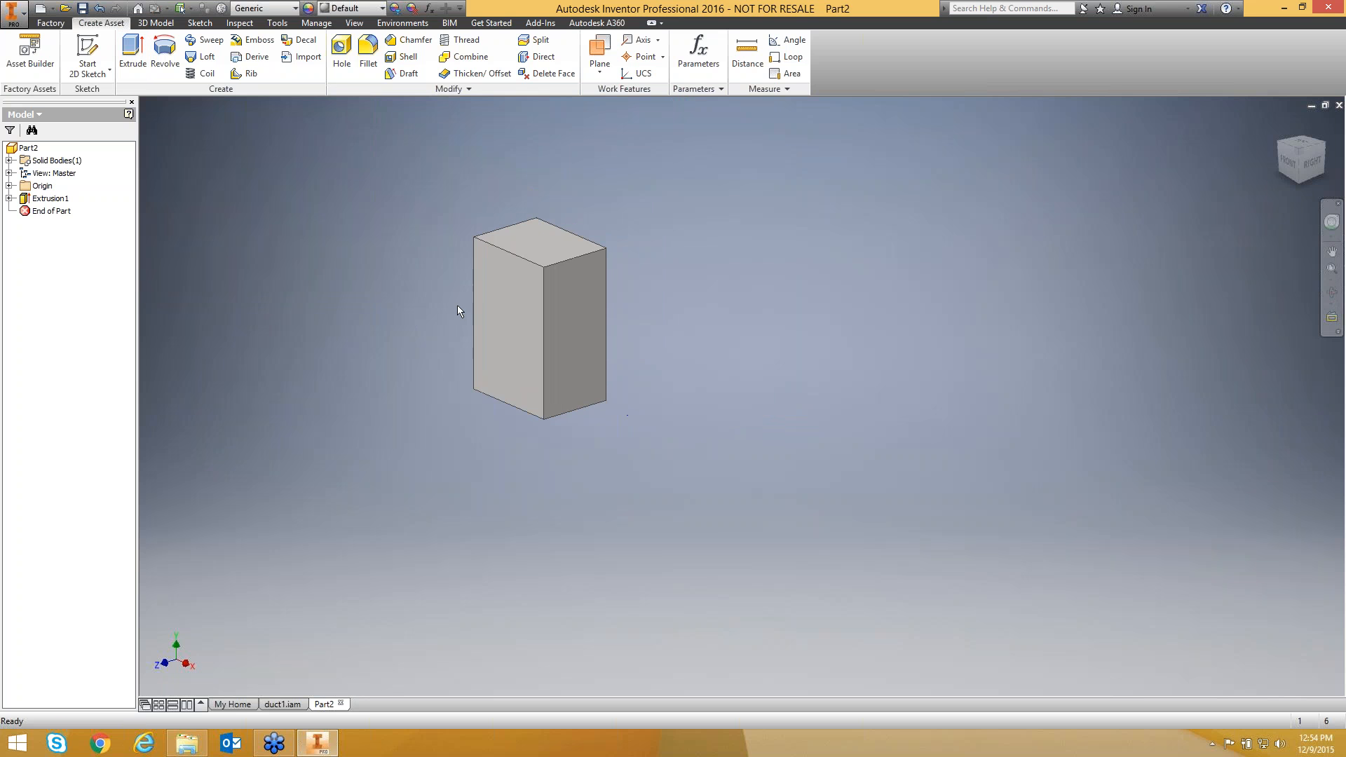
Assign the Nickel-Copper Alloy 400 material to the box and give it the Chrome - Polished Blue appearance.
shift+middle_drag(458, 305, 564, 236)
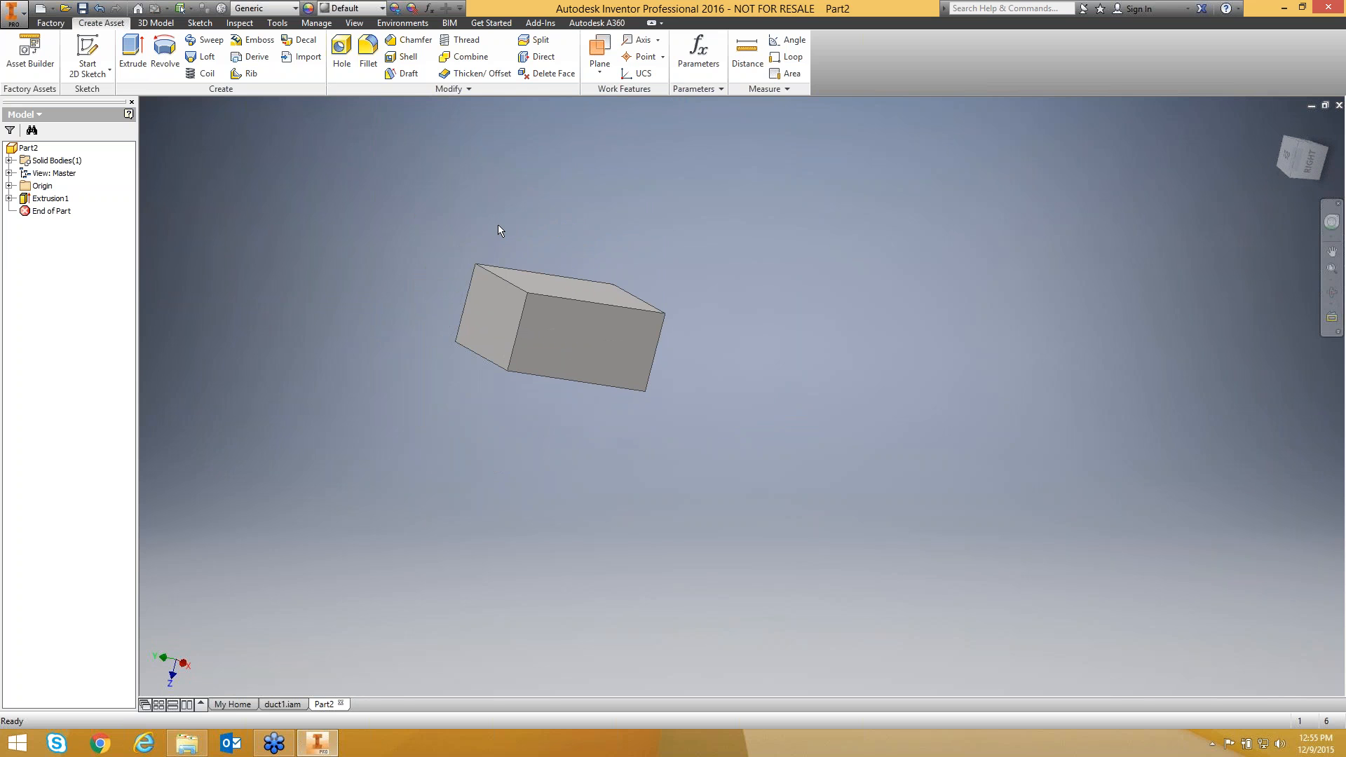
click(280, 8)
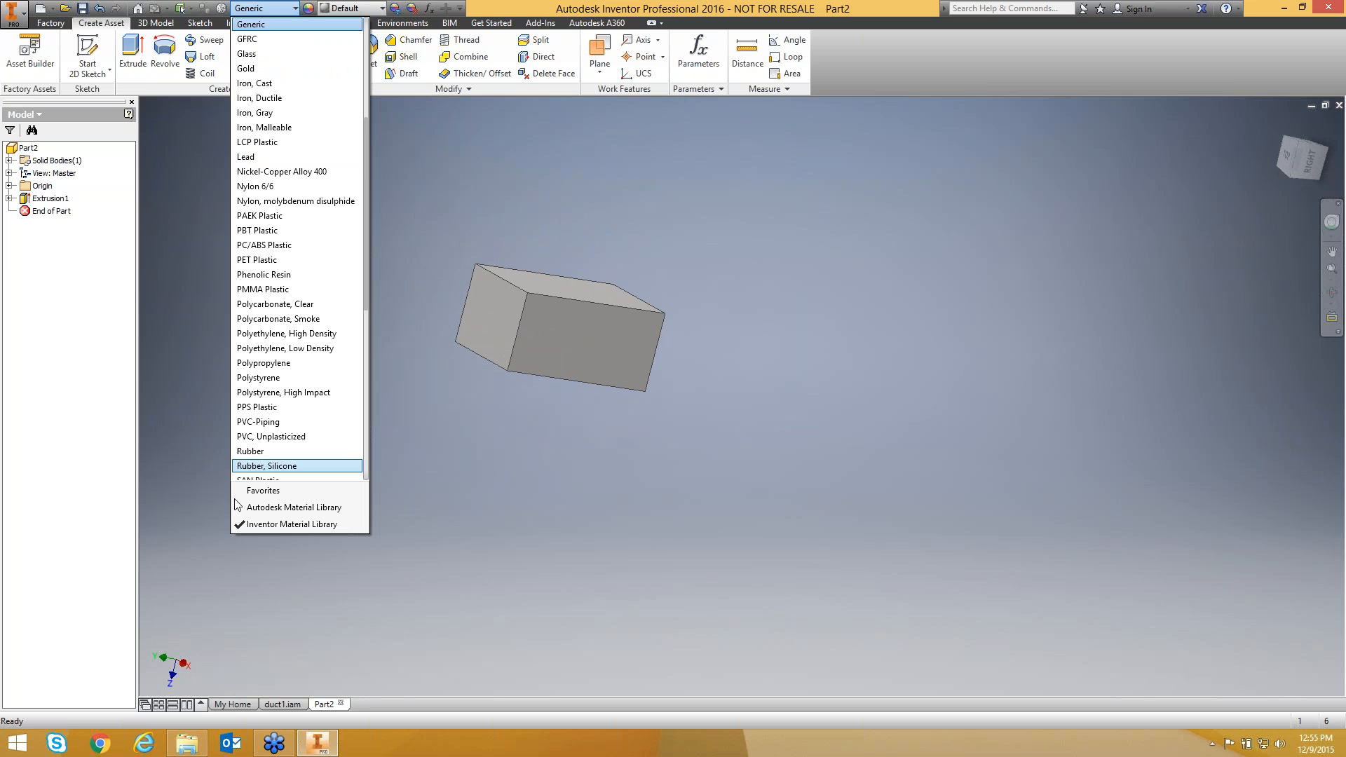
click(304, 199)
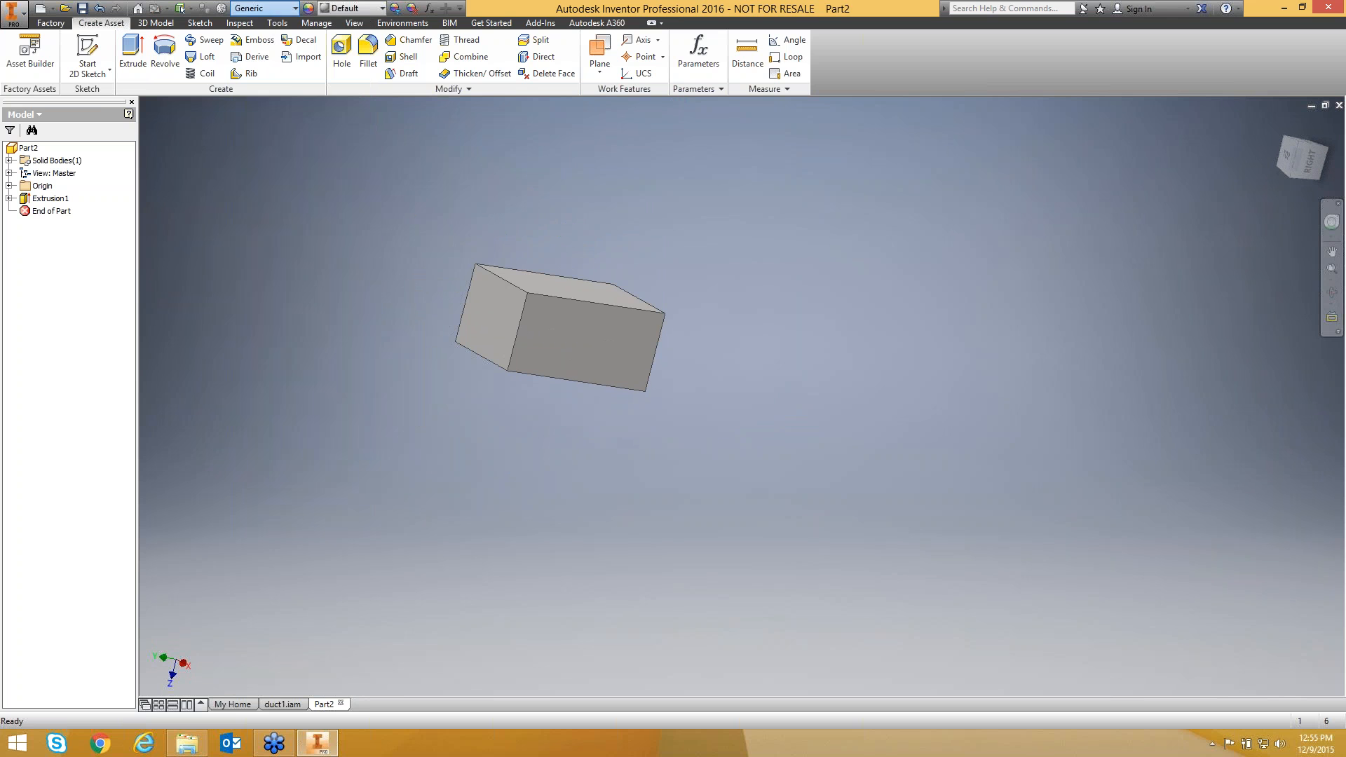
click(382, 9)
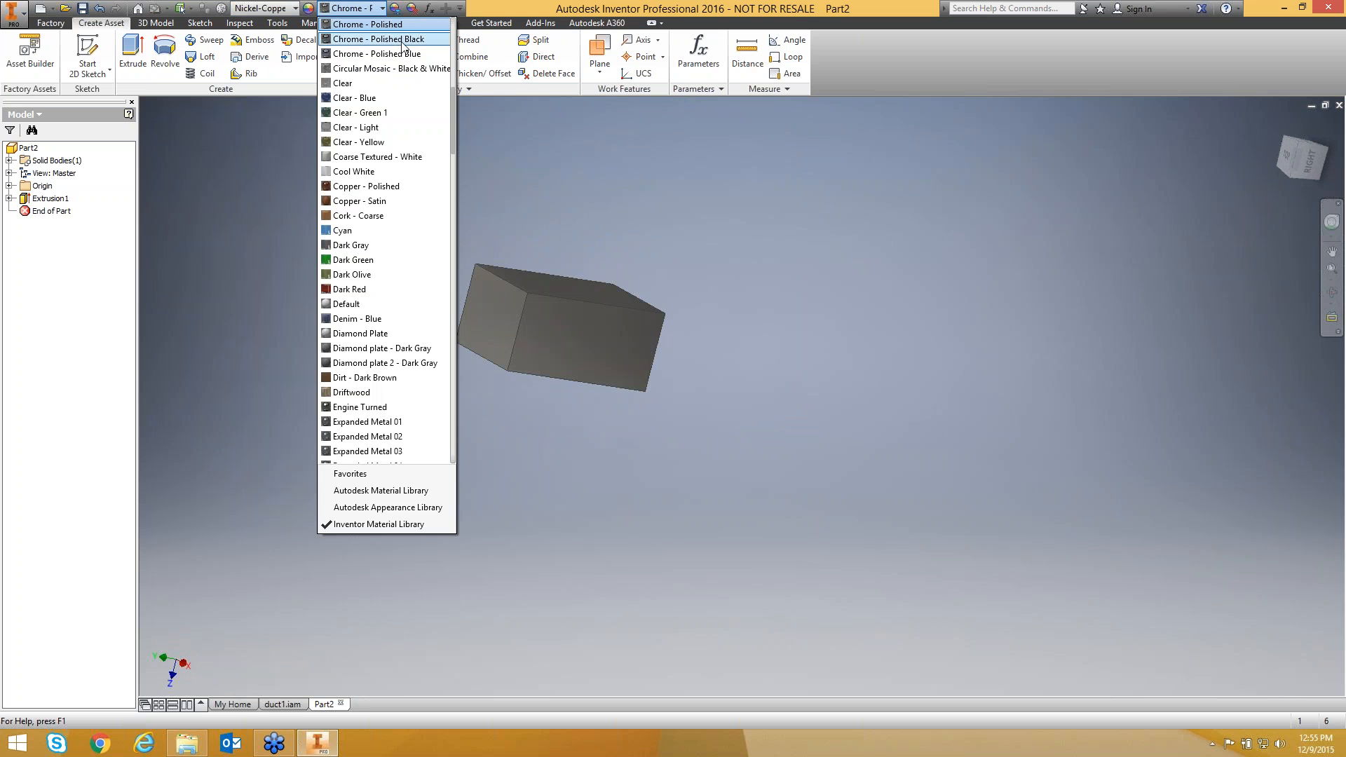
click(377, 54)
shift+middle_drag(543, 328, 567, 209)
scroll(574, 293, down, 3)
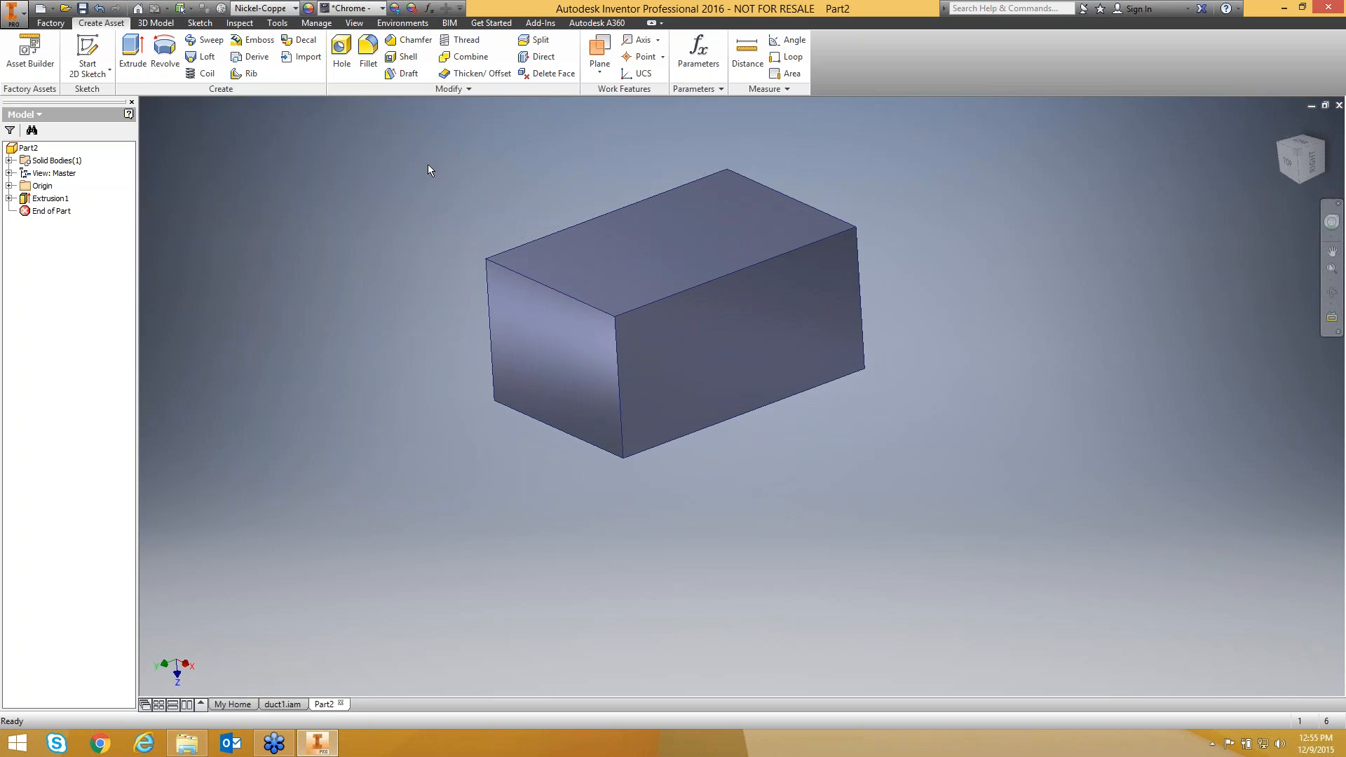
Shell the box to a 0.1 in wall thickness, removing both rectangular end faces to form an open duct.
click(403, 56)
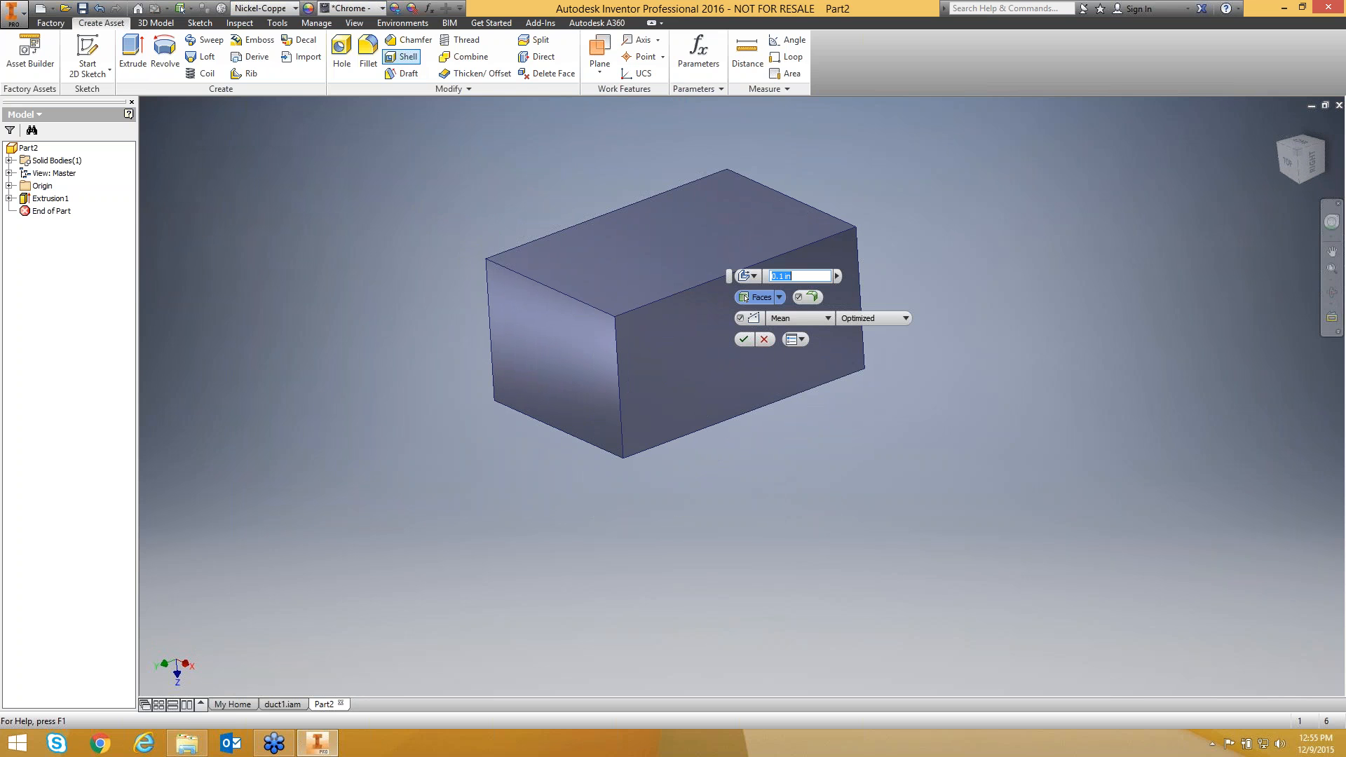
click(563, 350)
shift+middle_drag(827, 371, 617, 387)
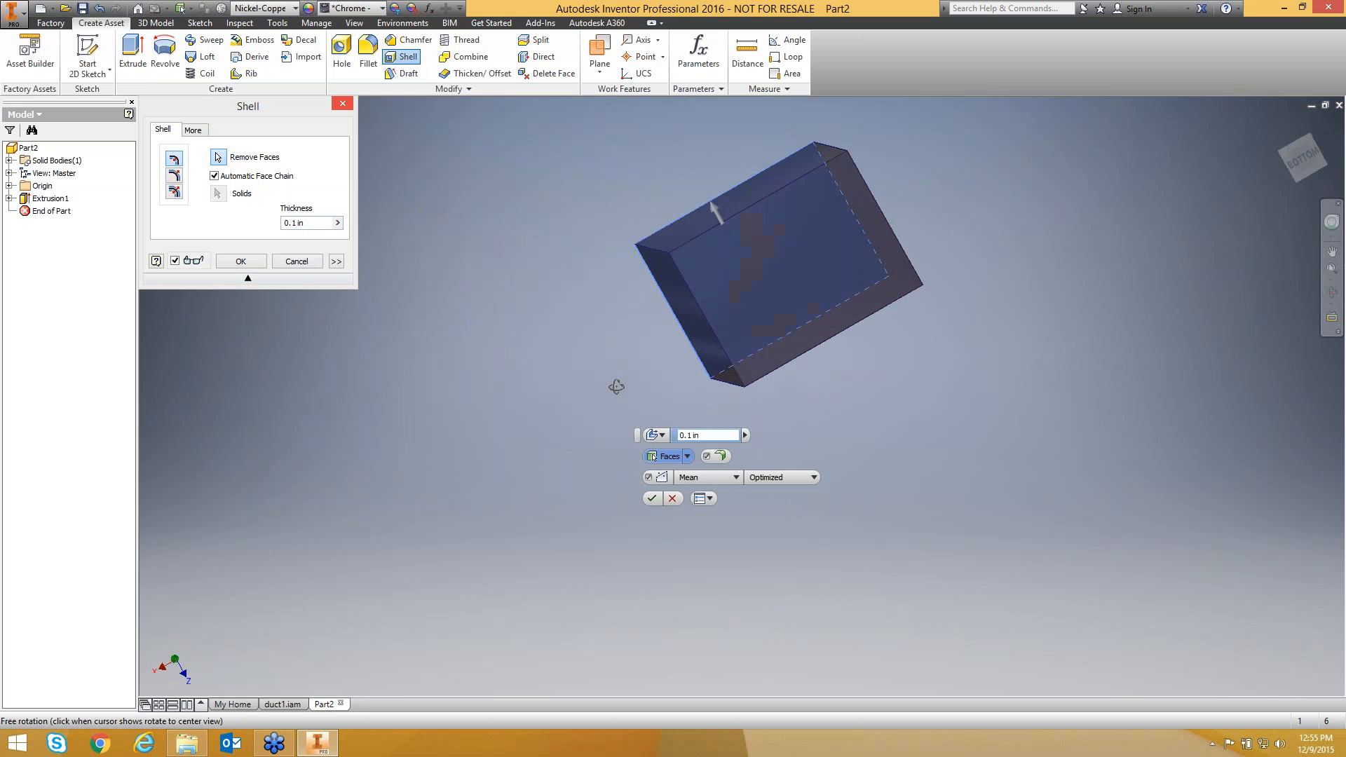
click(772, 302)
shift+middle_drag(554, 331, 578, 303)
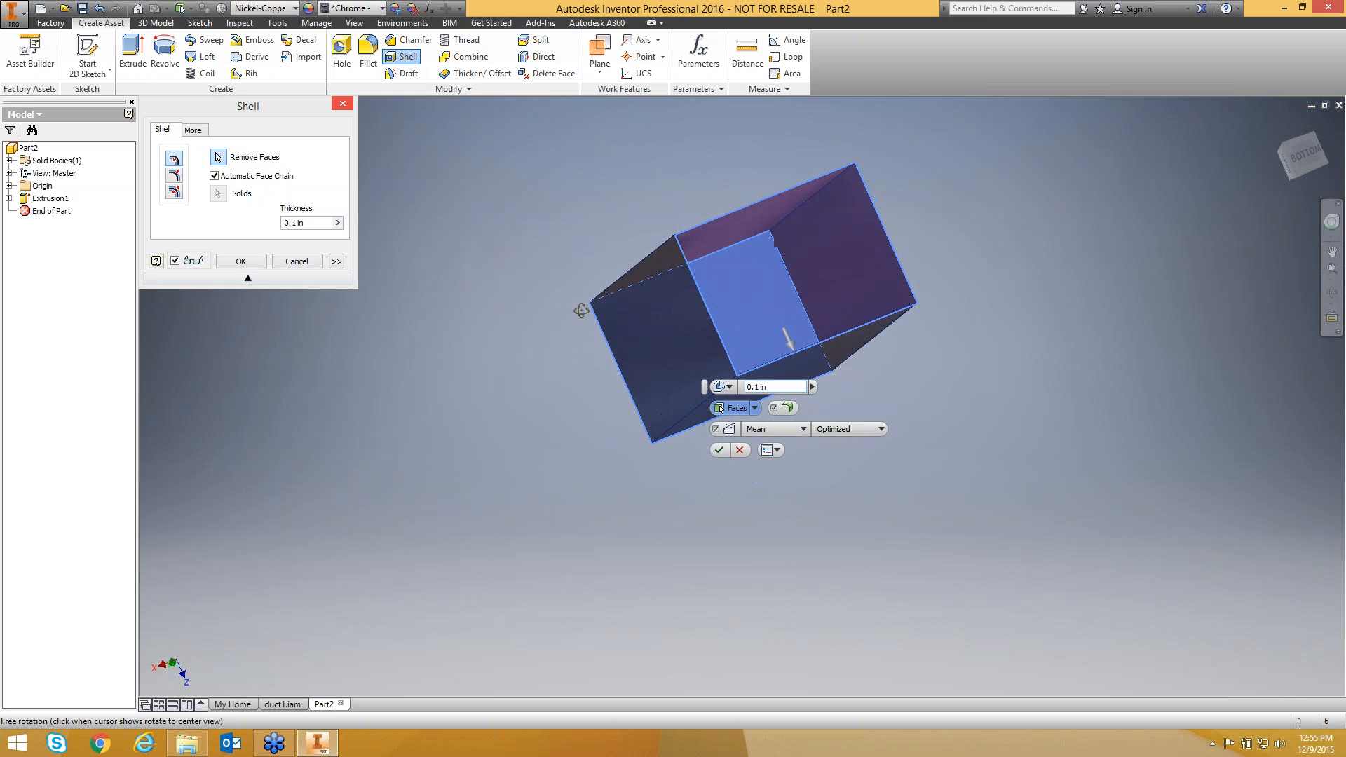
click(720, 451)
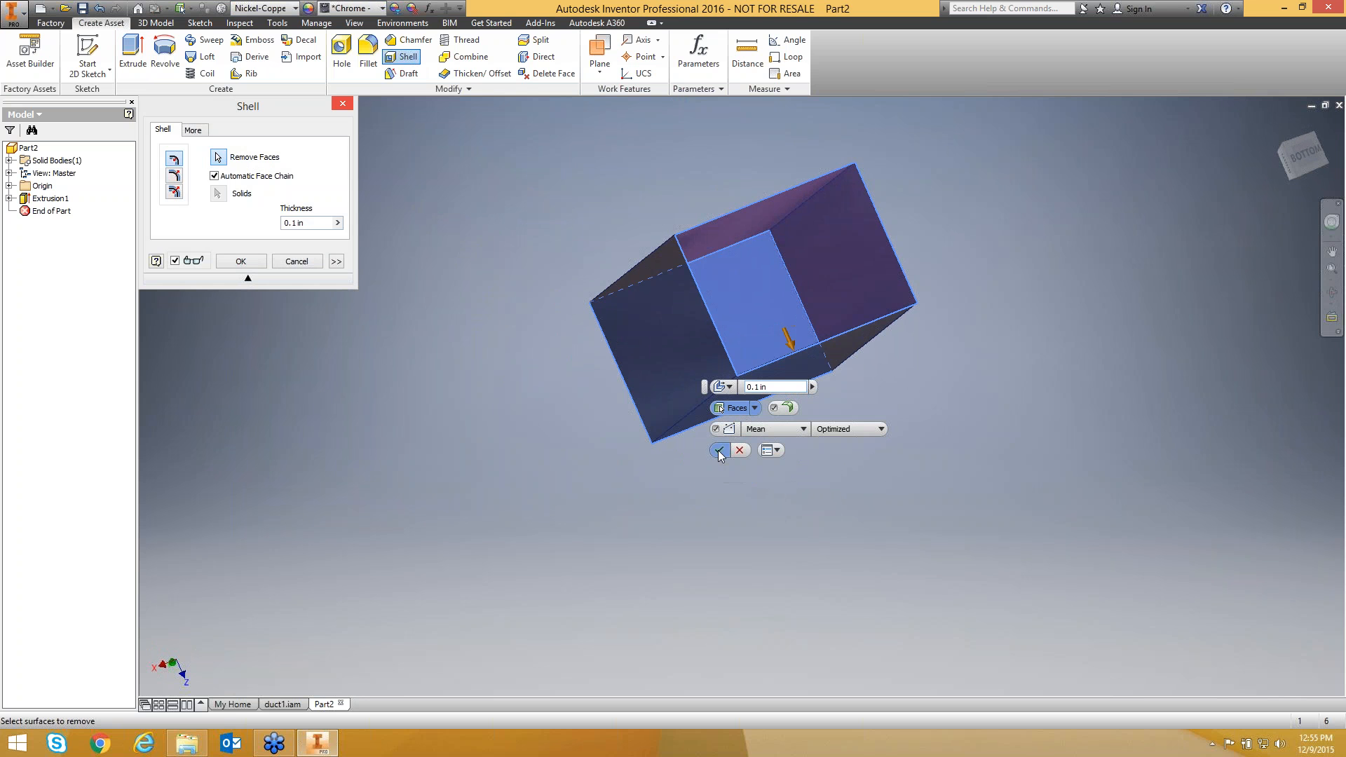
shift+middle_drag(768, 301, 634, 325)
scroll(649, 263, down, 3)
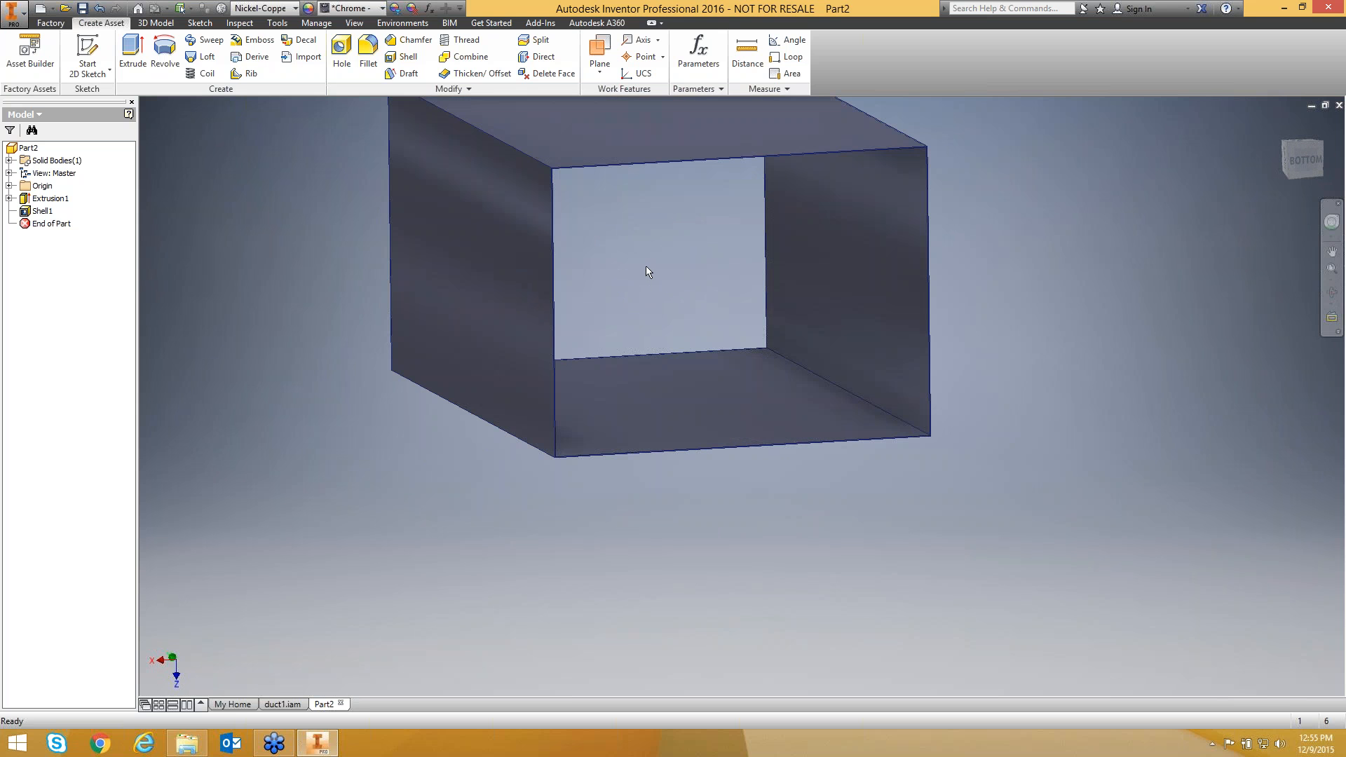
middle_drag(646, 266, 575, 303)
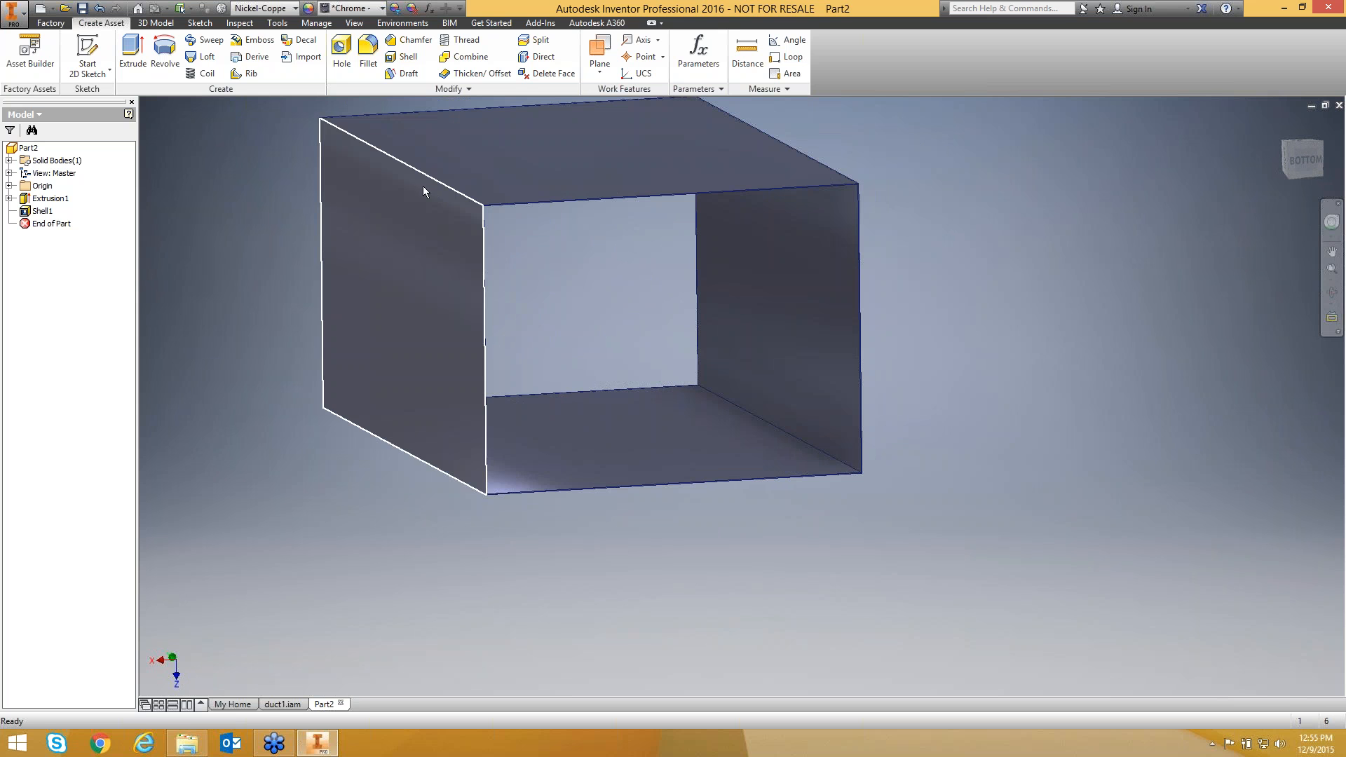
Create a 2D sketch on the thin rim face at the duct's bottom end and finish it without adding geometry.
click(88, 56)
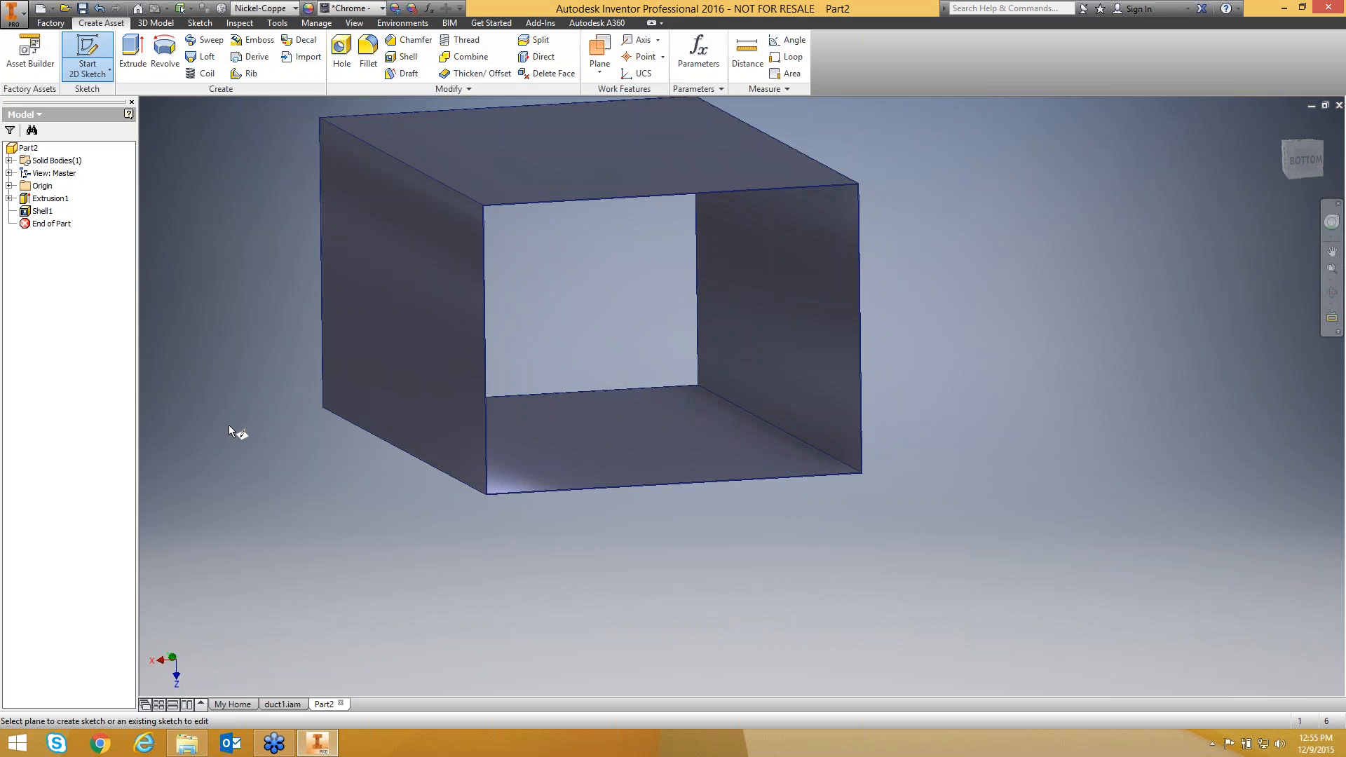
scroll(394, 527, up, 8)
middle_drag(969, 350, 516, 575)
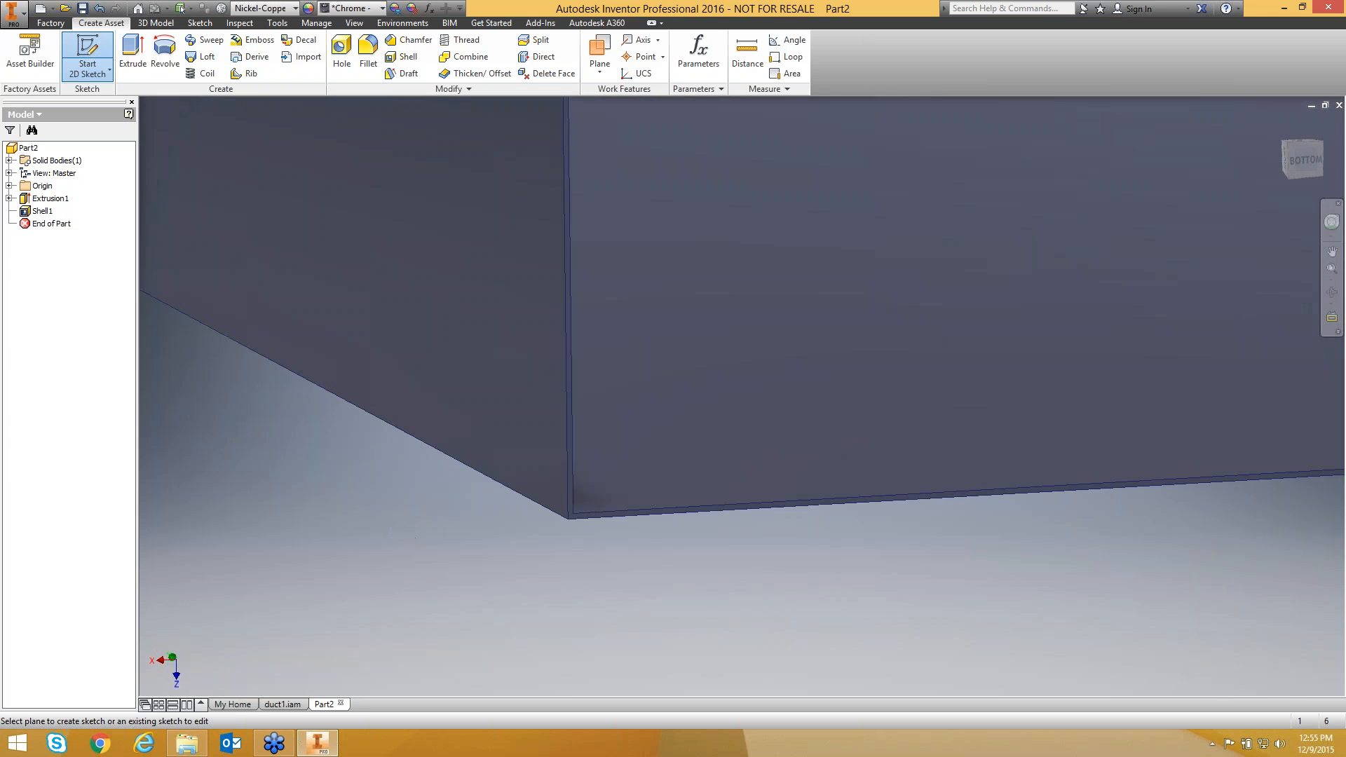
scroll(516, 573, up, 3)
click(646, 456)
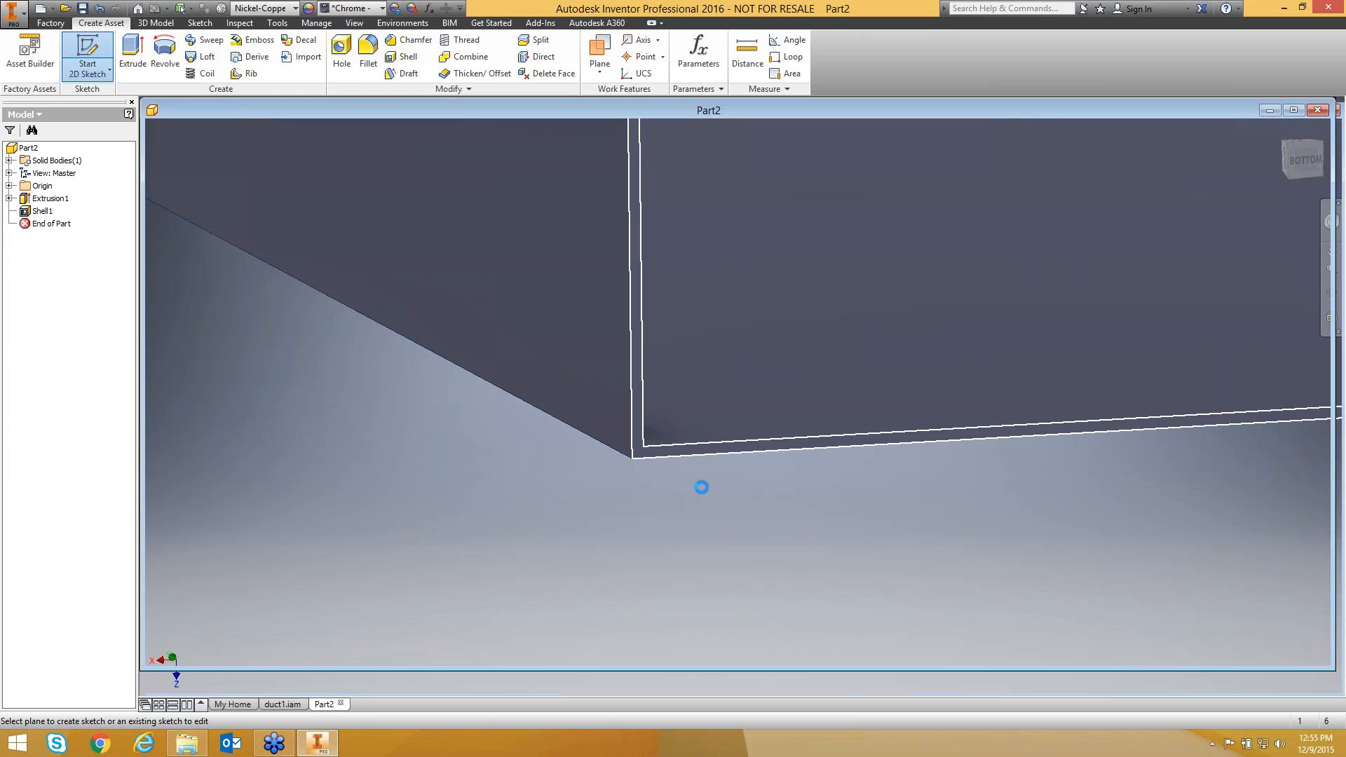
scroll(691, 533, down, 5)
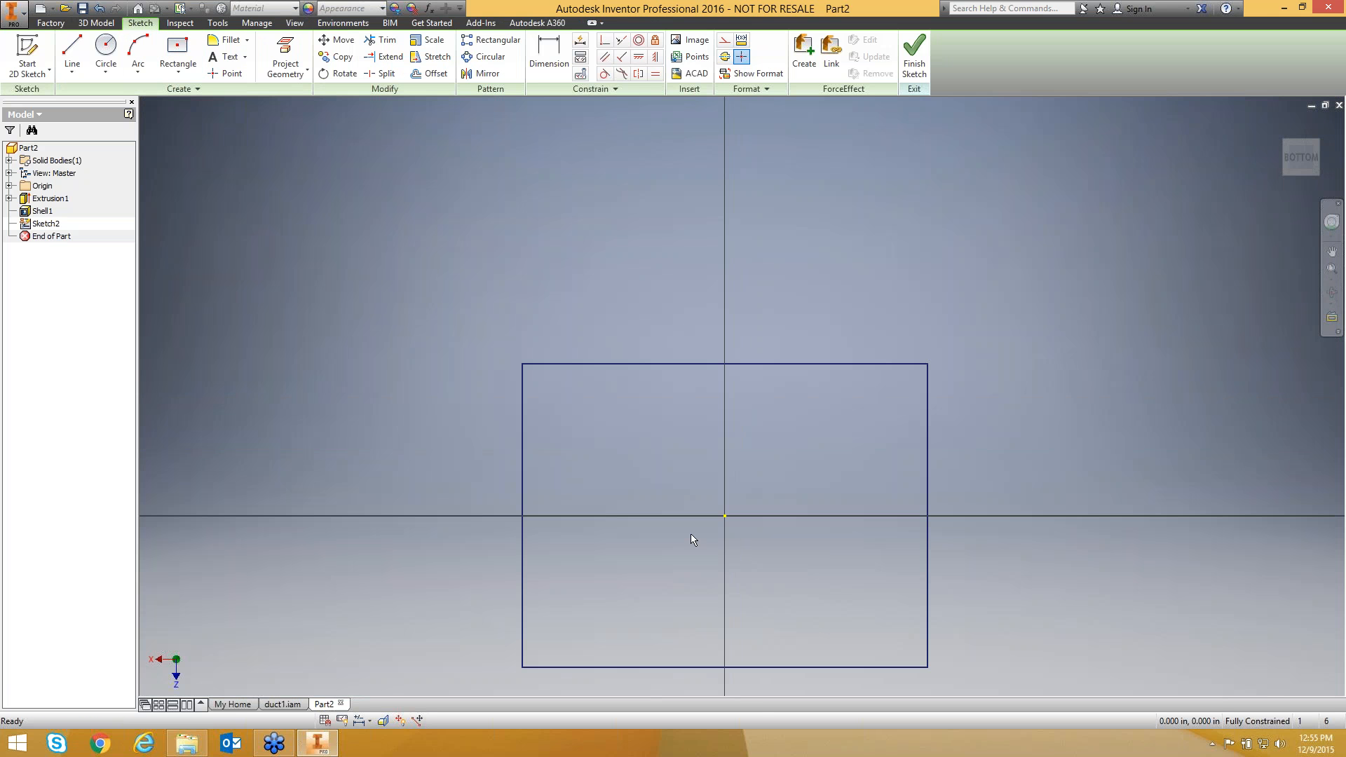
shift+middle_drag(691, 533, 725, 560)
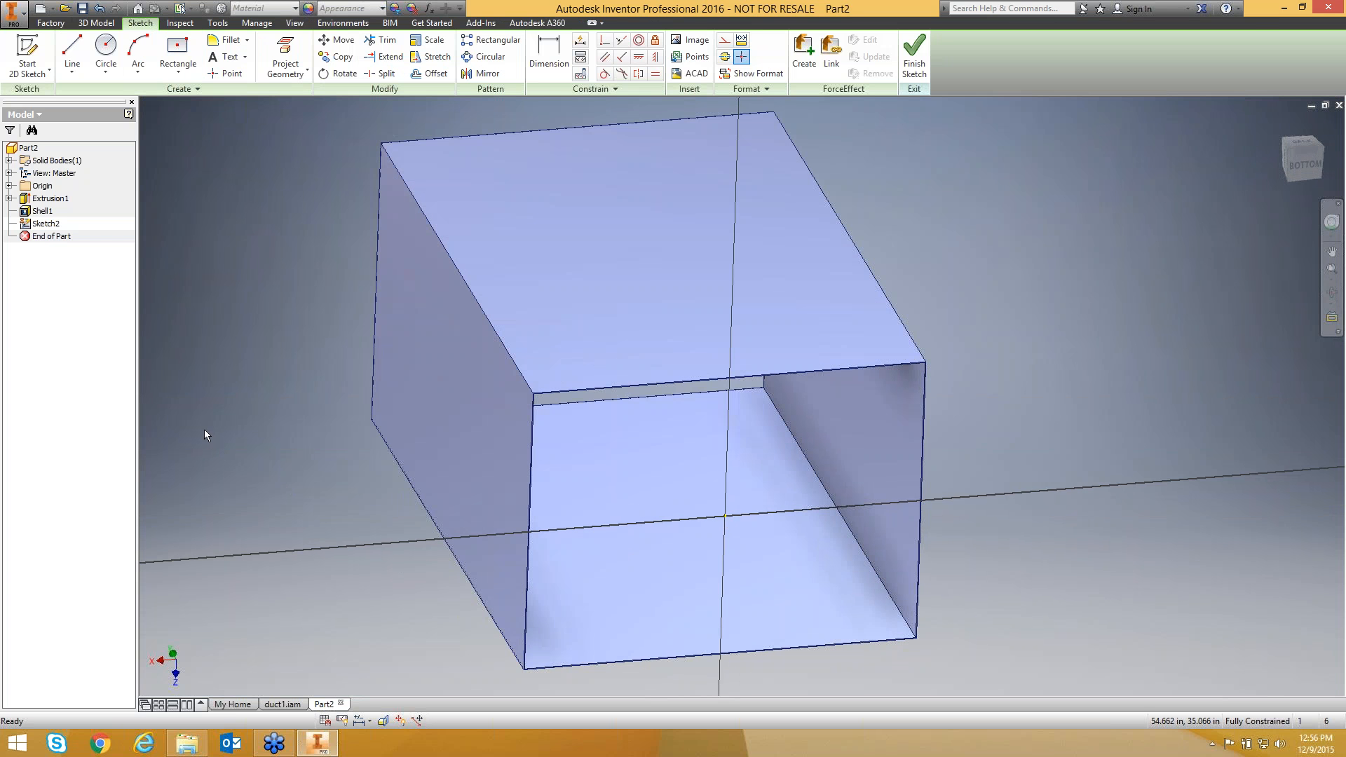
click(914, 56)
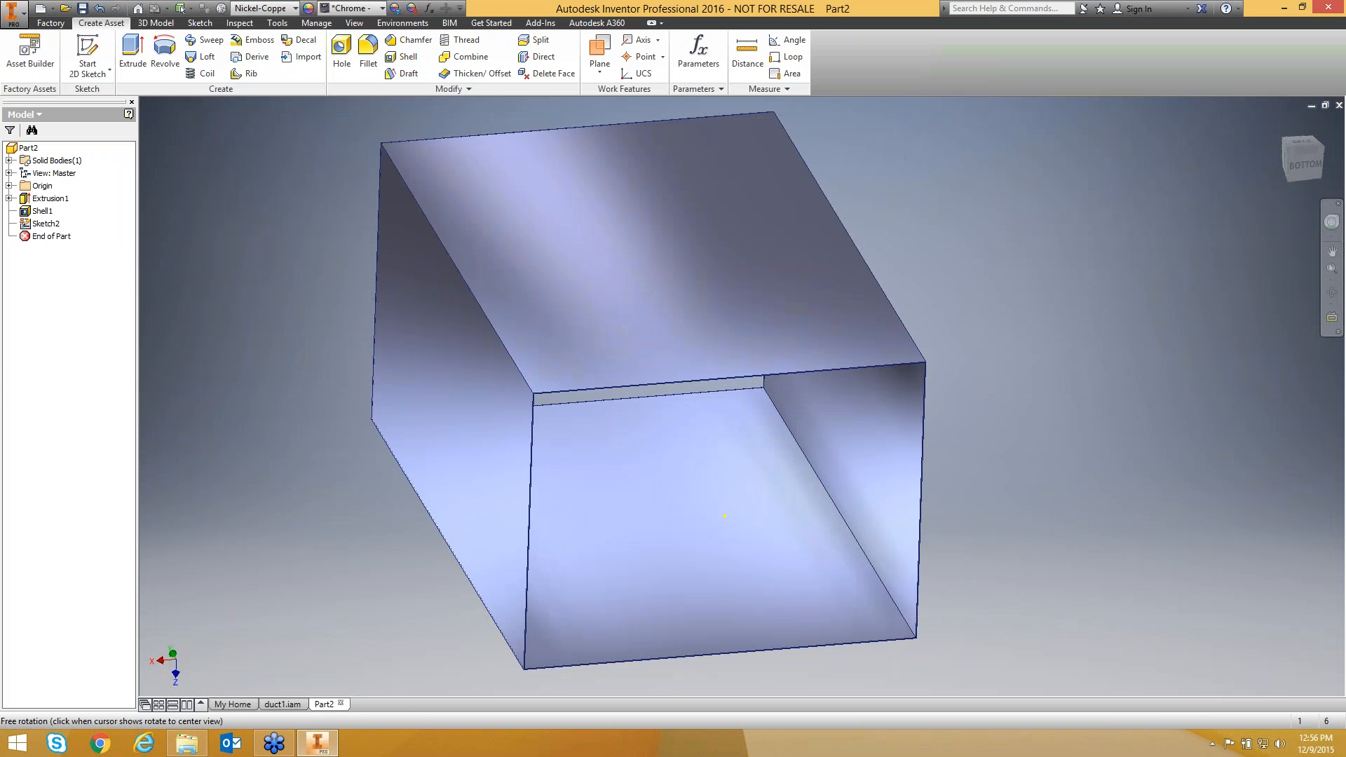
Create a second 2D sketch on the rim face at the duct's opposite, top end and finish it without adding geometry.
mouse_move(301, 385)
shift+middle_down()
mouse_move(385, 343)
mouse_move(408, 364)
mouse_move(385, 366)
shift+middle_up()
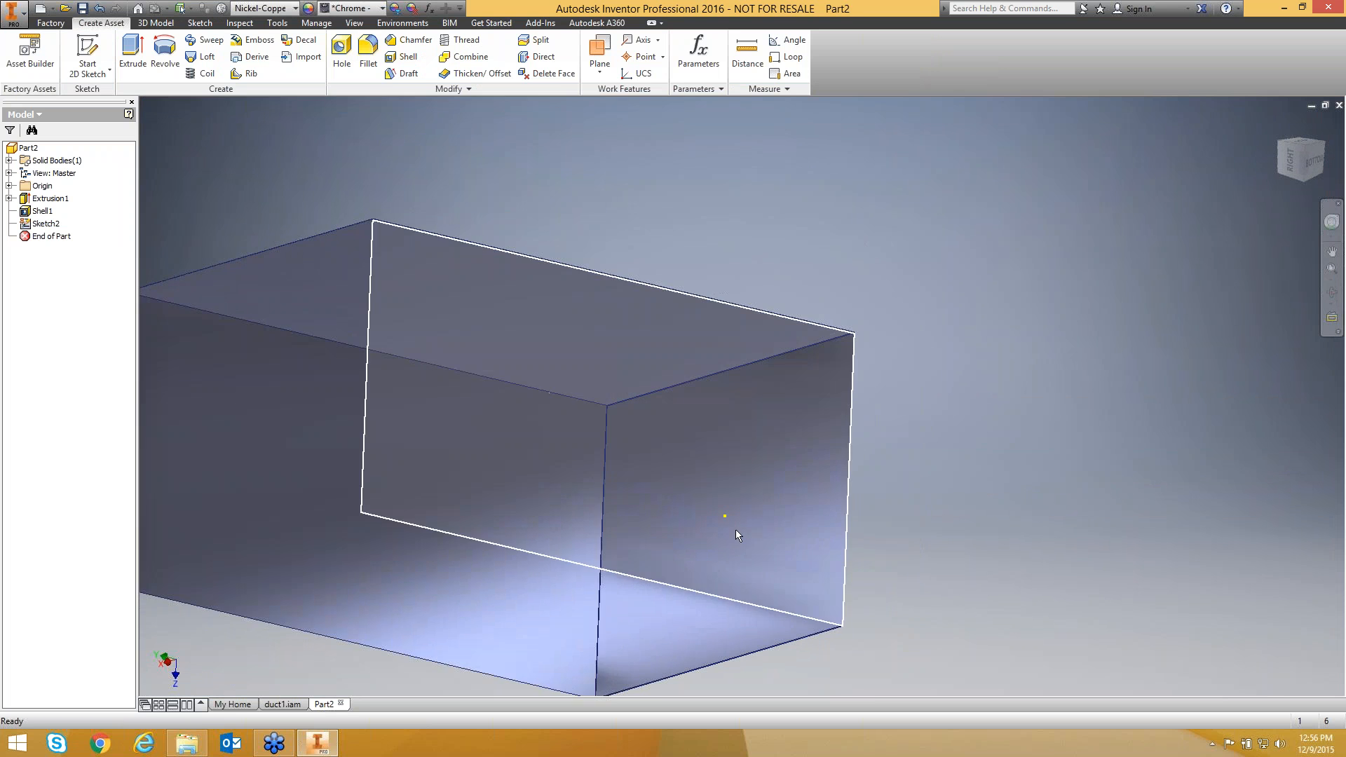
scroll(735, 529, down, 3)
scroll(715, 506, up, 9)
shift+middle_drag(523, 502, 694, 511)
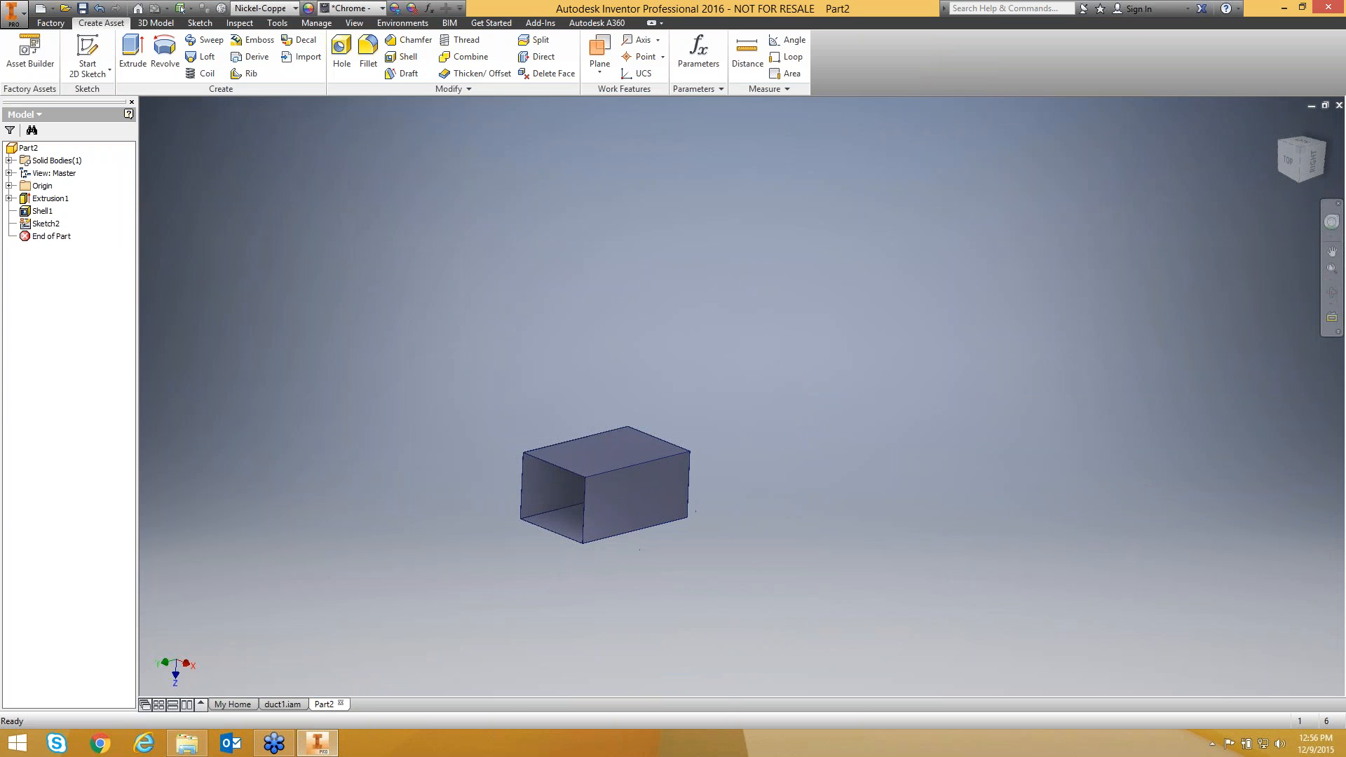
scroll(572, 486, down, 3)
middle_drag(573, 485, 622, 366)
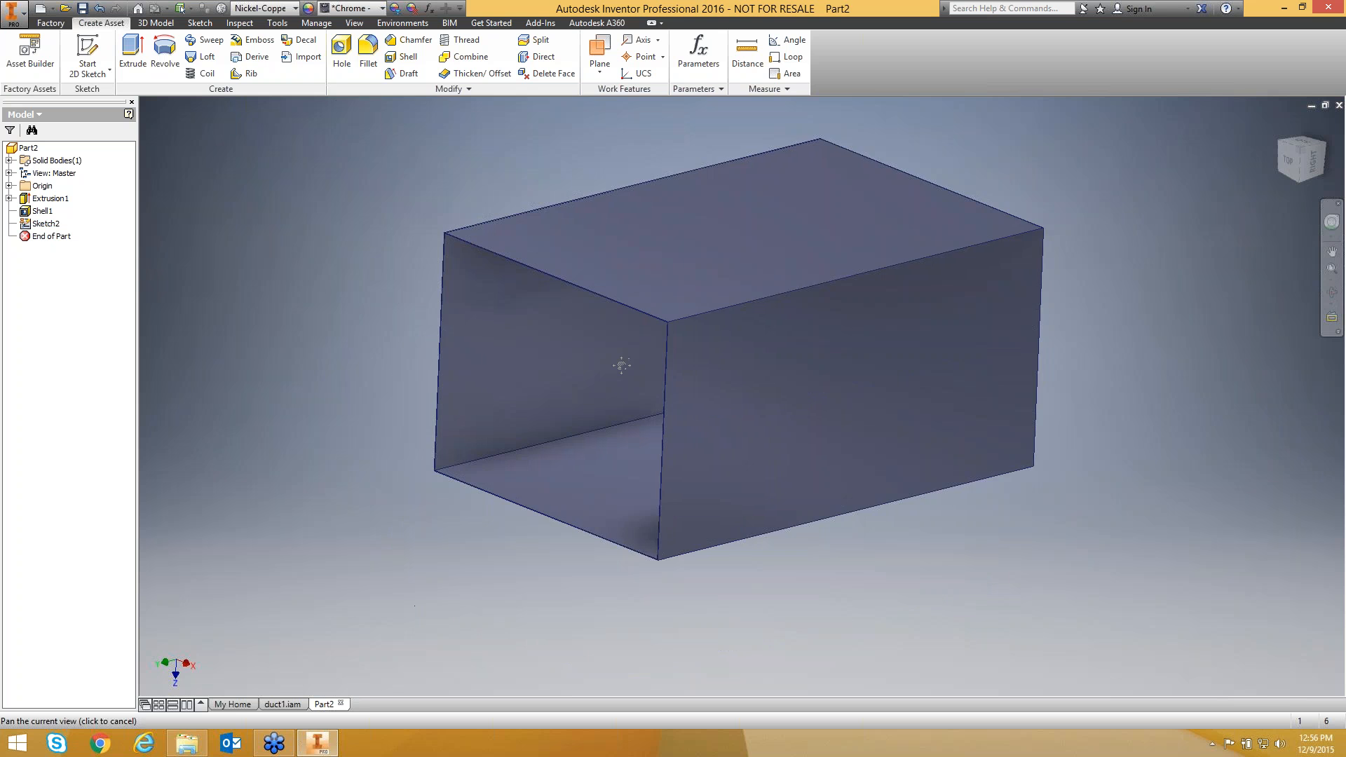
scroll(622, 365, down, 3)
click(92, 59)
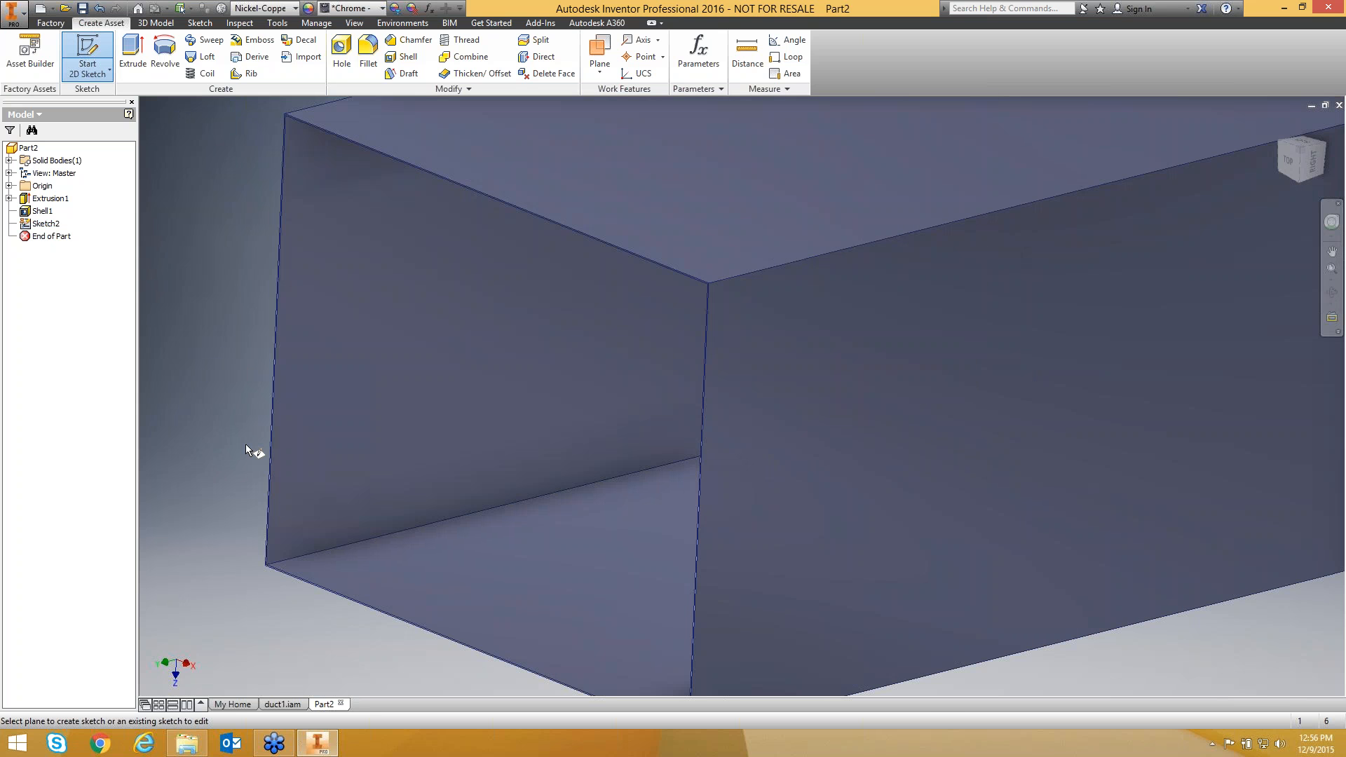
scroll(246, 449, down, 5)
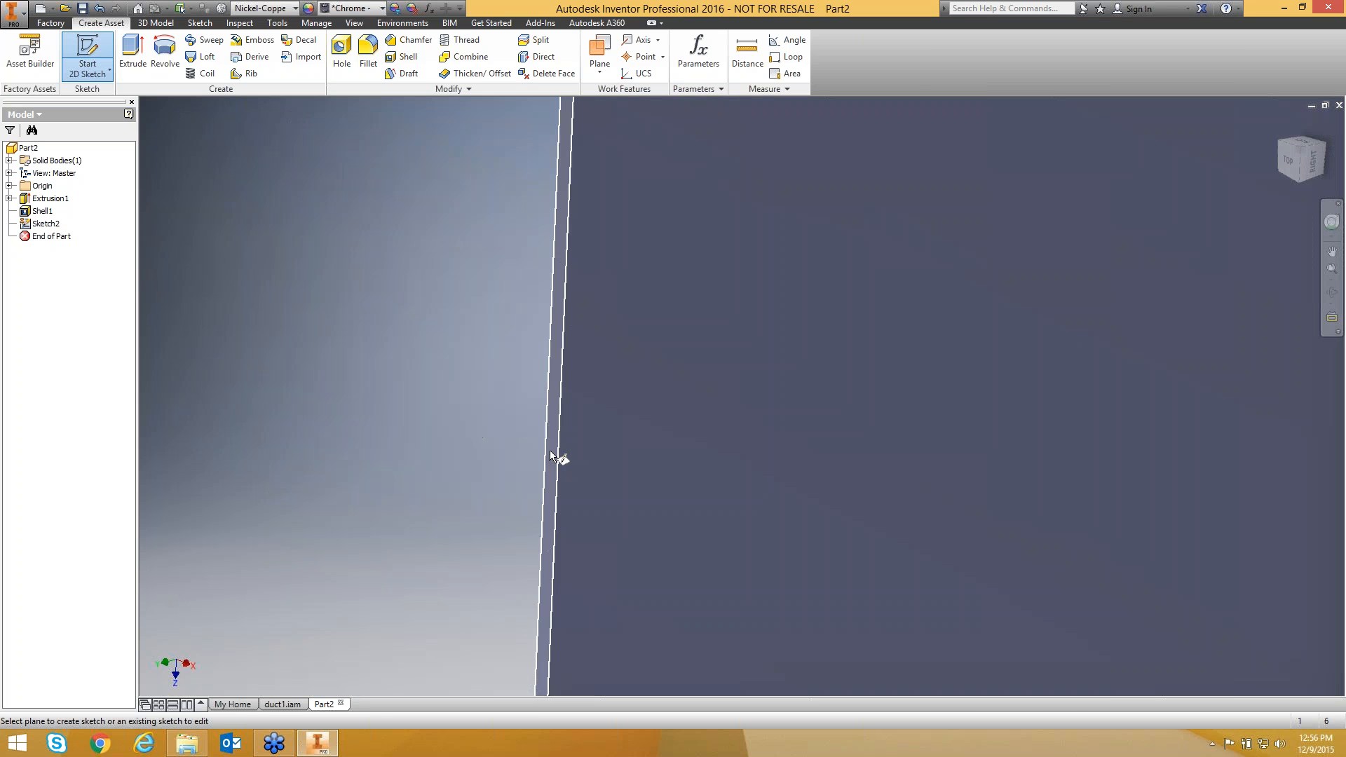
click(550, 452)
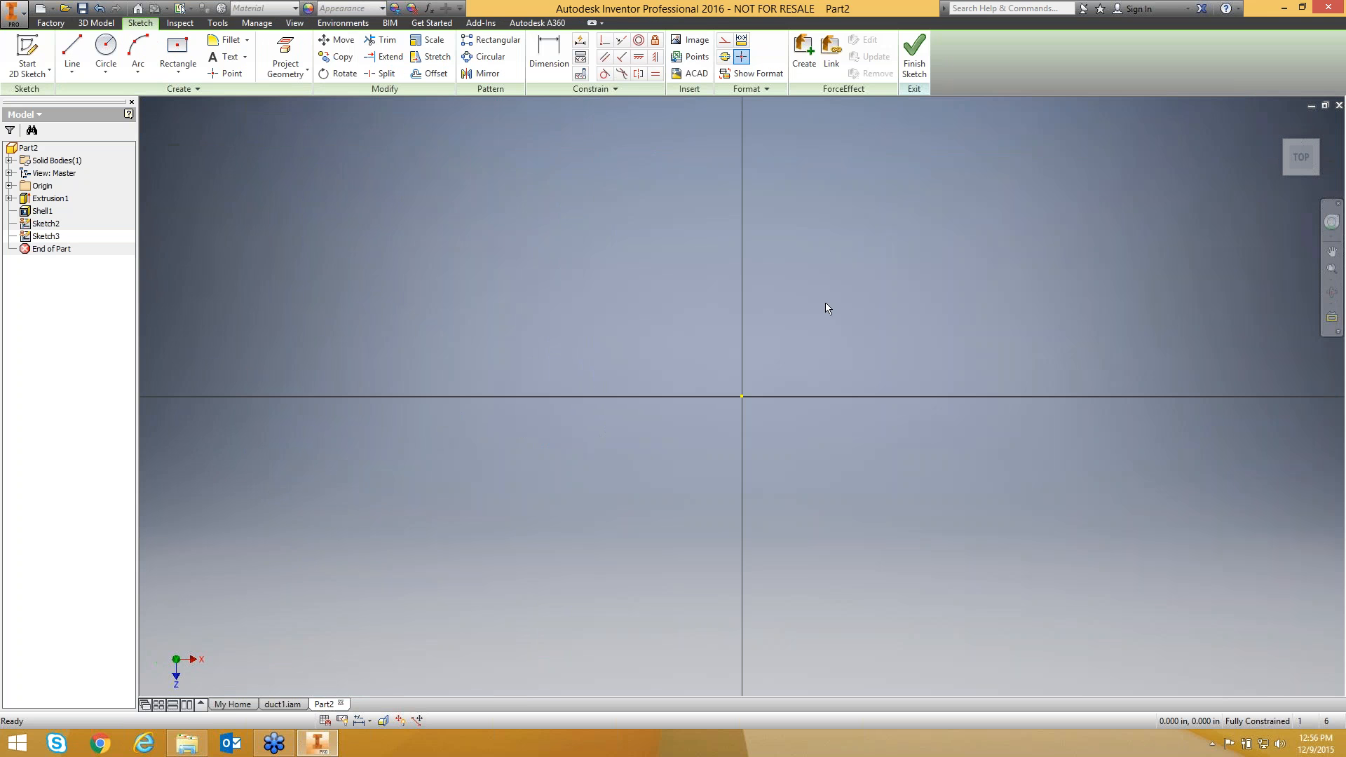
click(914, 64)
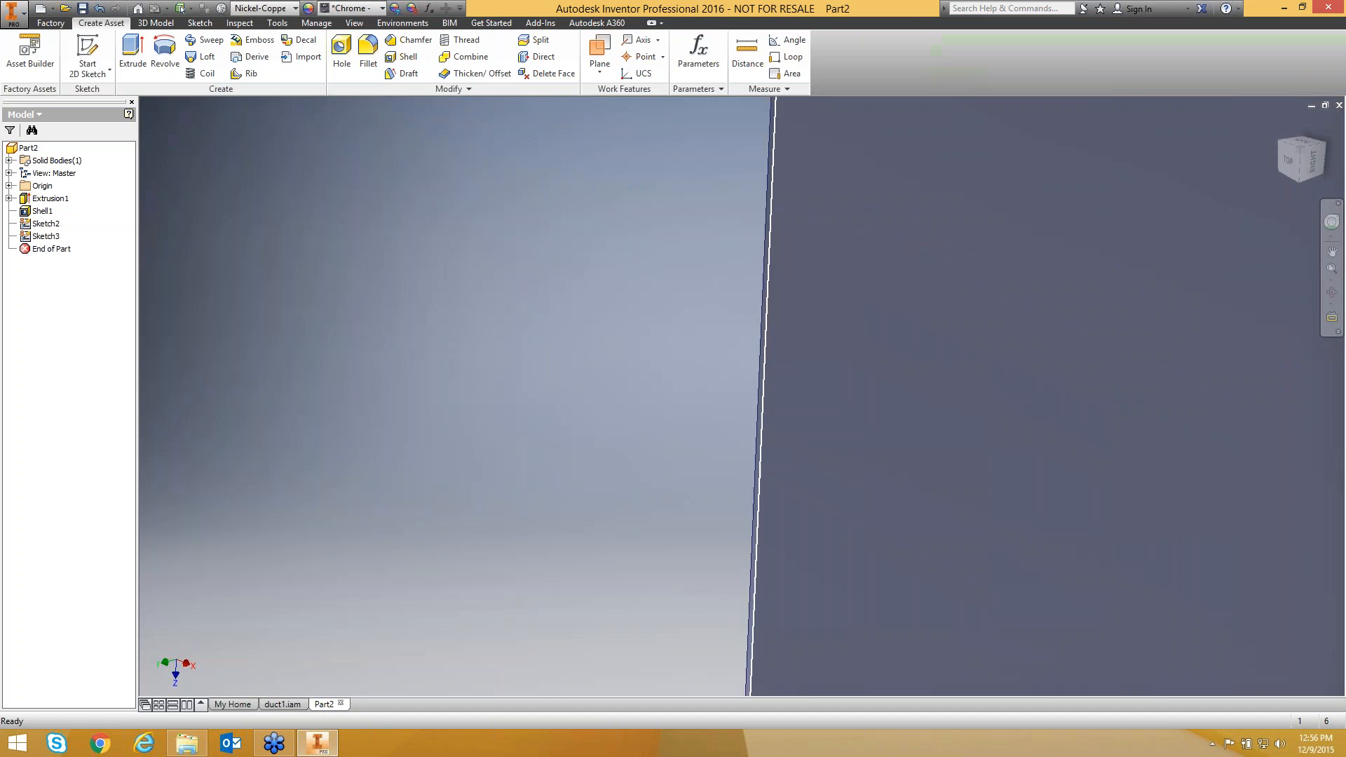
Save the part as RectDuct in the FDSWebinar folder.
click(12, 13)
click(32, 157)
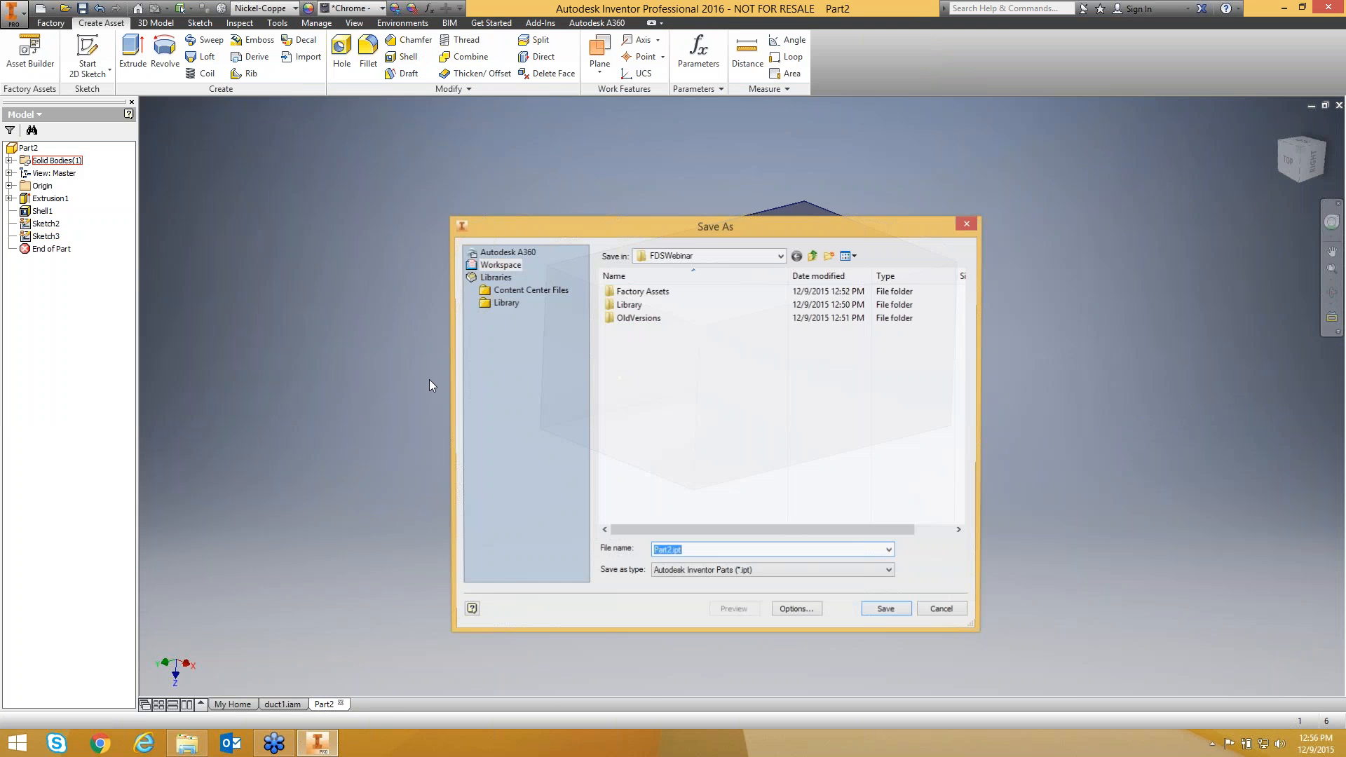
text(Rect)
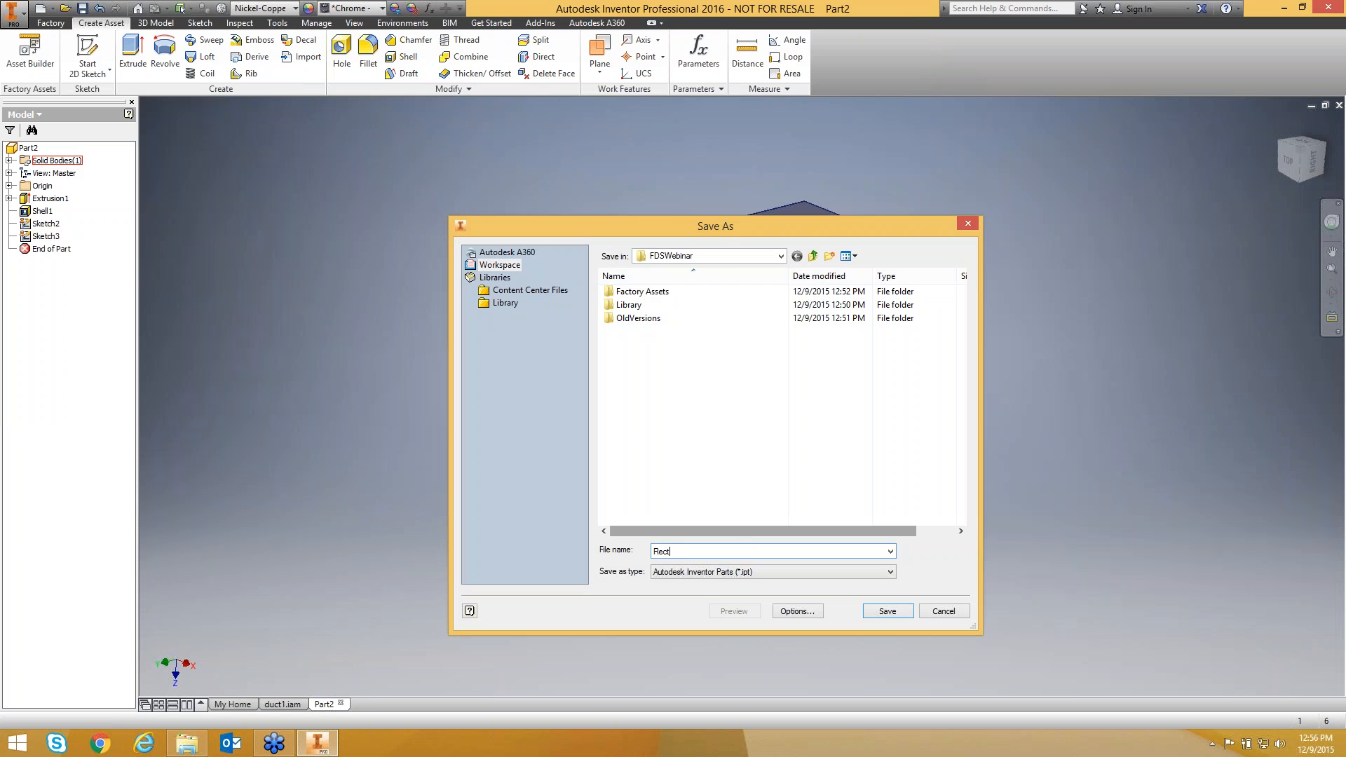
text(Duct)
click(891, 610)
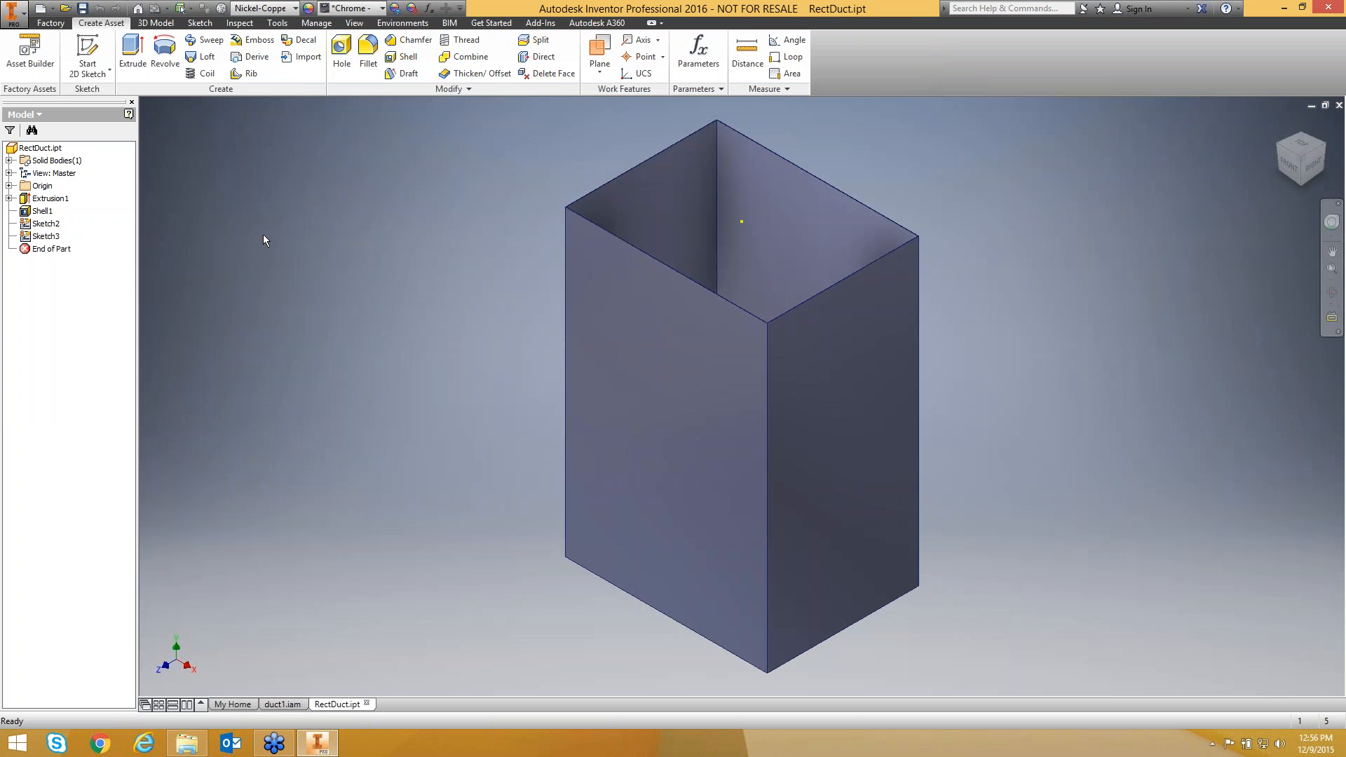
Open the RectDuct part in the Asset Builder environment to author it as a factory asset.
click(51, 23)
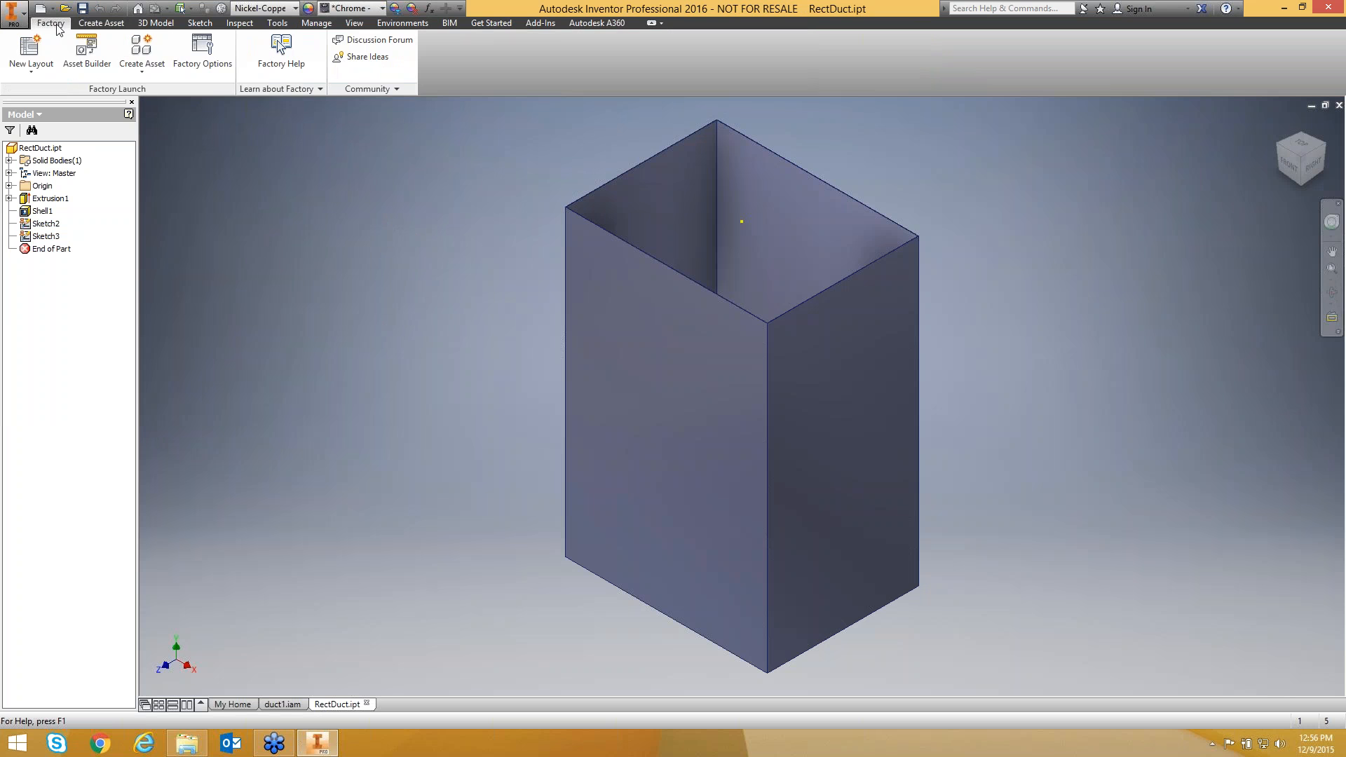
click(143, 60)
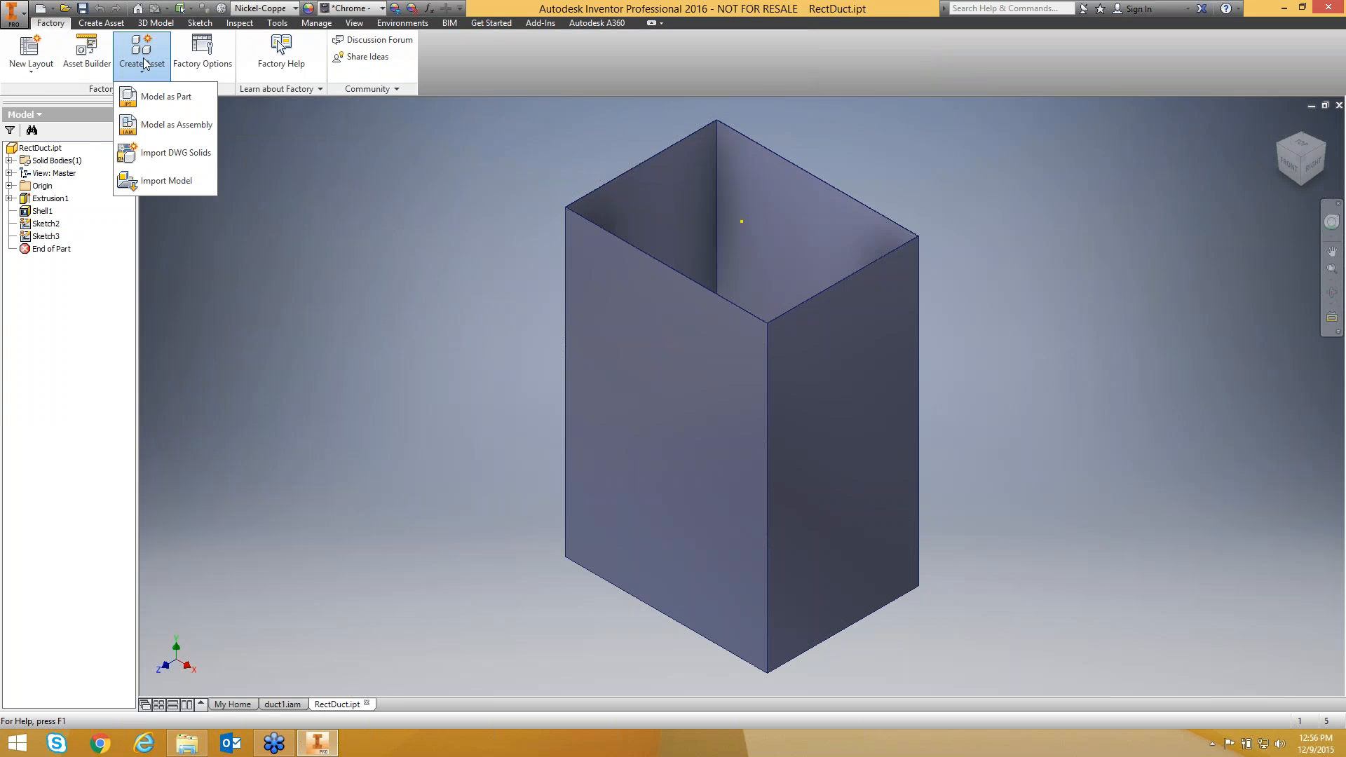
click(269, 134)
click(87, 51)
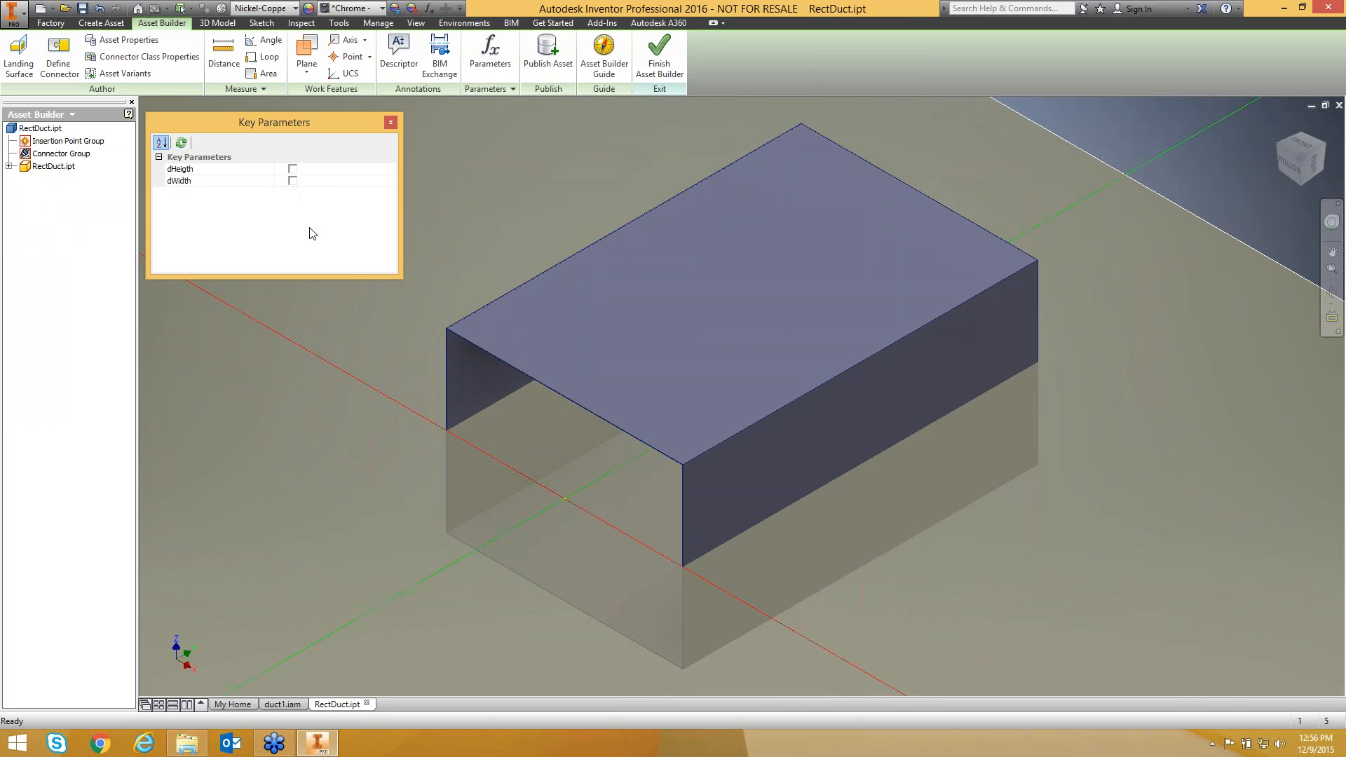
Assign the CloudDuct connector class with family_type set to Square_Horizontal Branch, accepting the property validation.
click(145, 56)
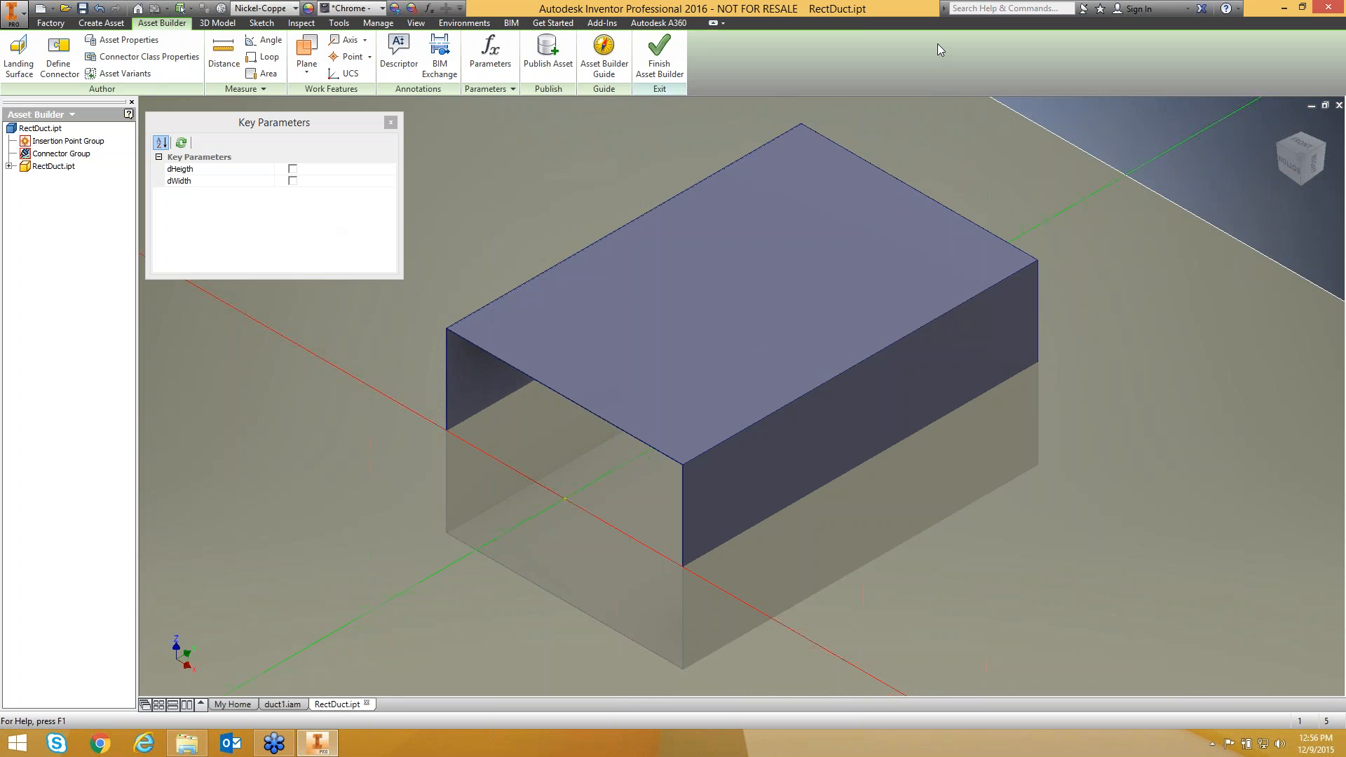
drag(676, 299, 342, 204)
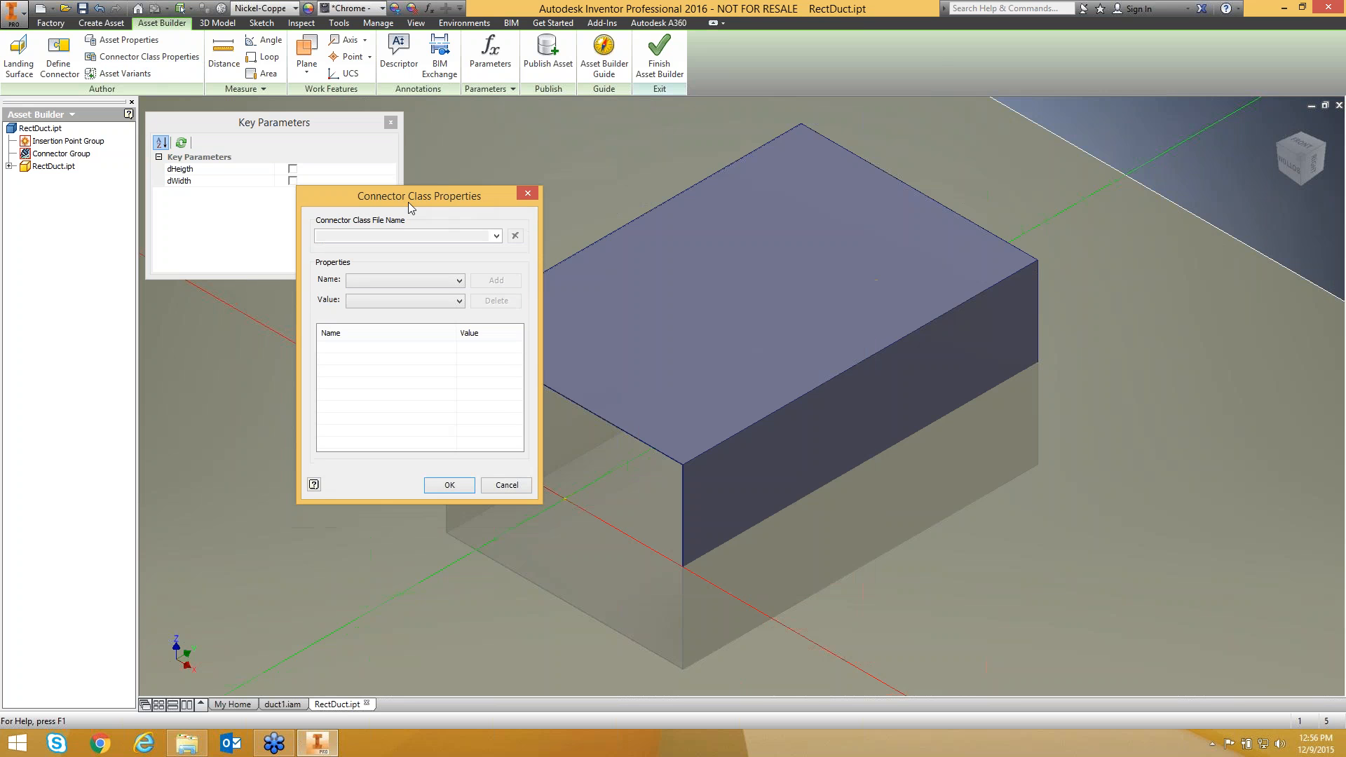
click(497, 236)
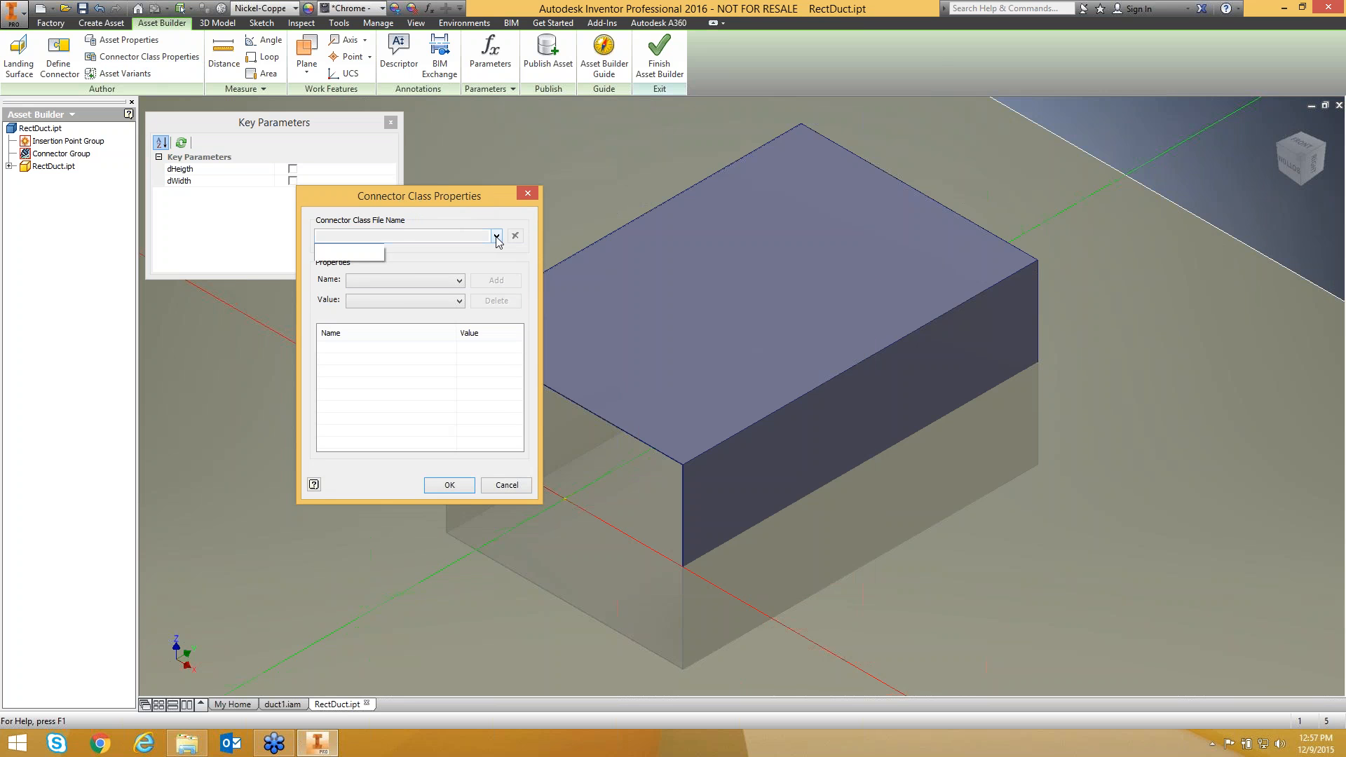
mouse_move(525, 289)
mouse_down()
mouse_move(525, 414)
mouse_move(532, 280)
mouse_up()
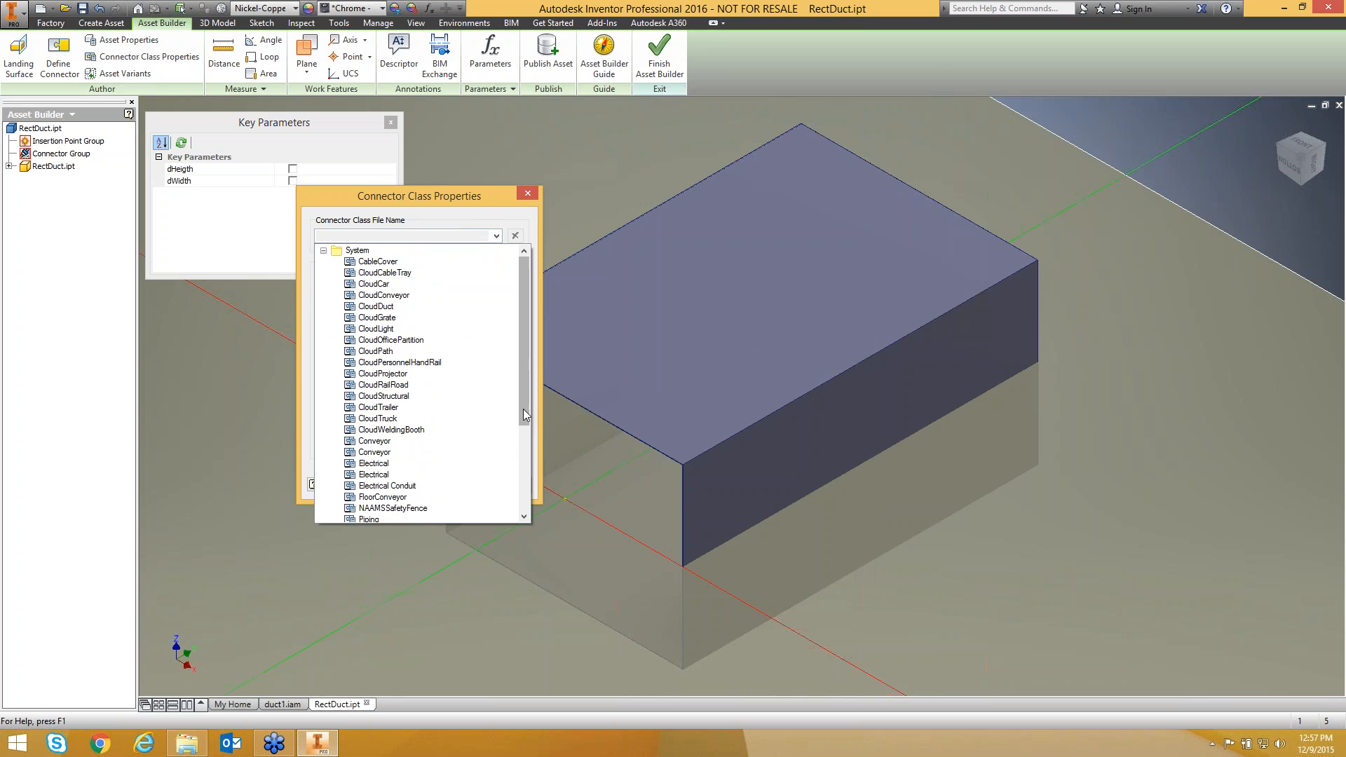
mouse_move(523, 410)
mouse_down()
mouse_move(525, 504)
mouse_move(520, 387)
mouse_up()
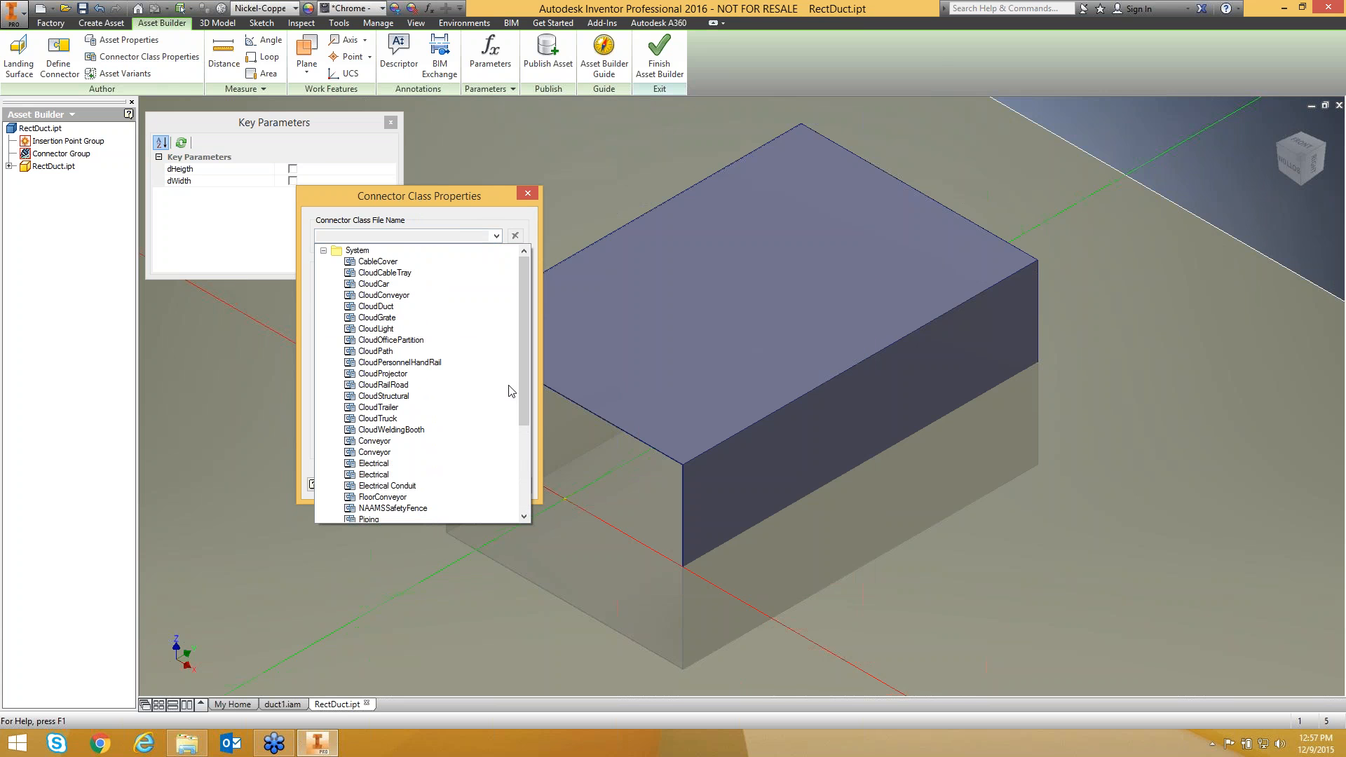
click(369, 307)
click(417, 302)
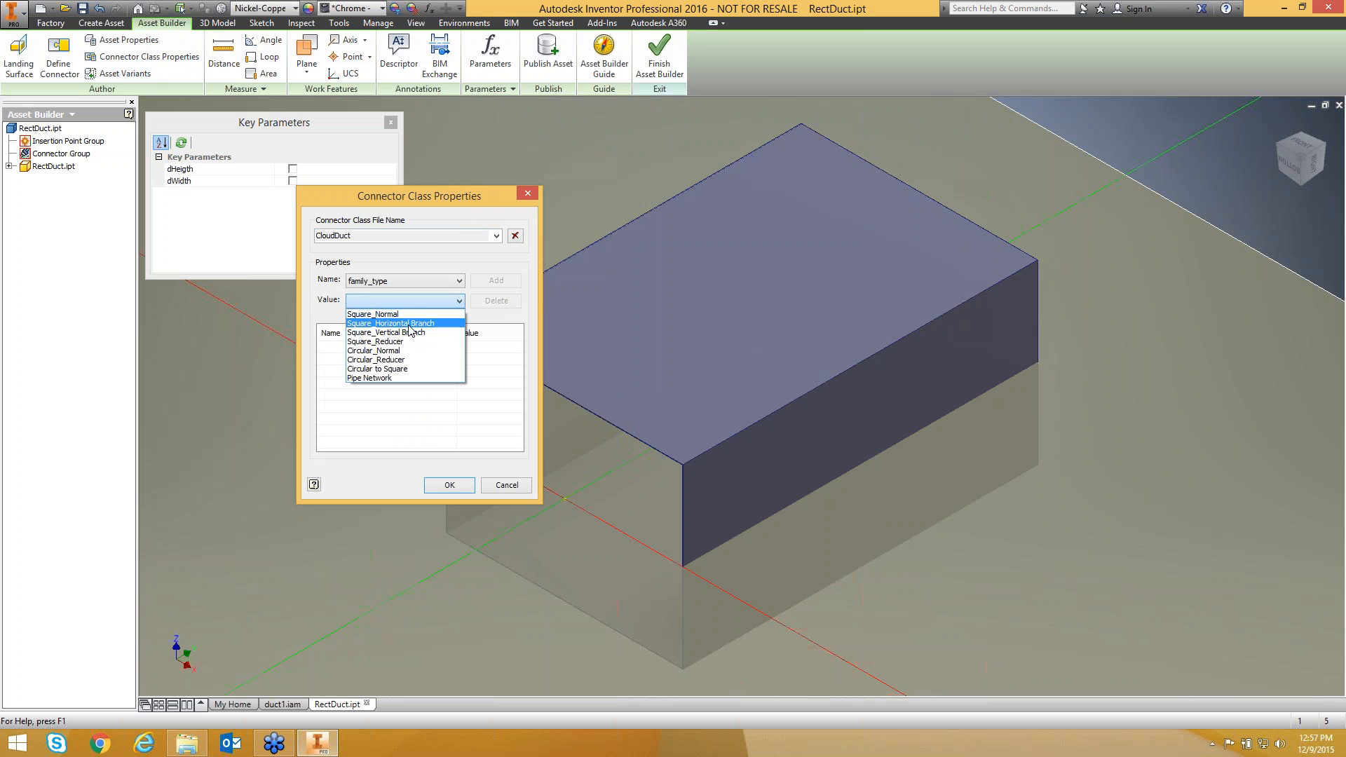
click(407, 324)
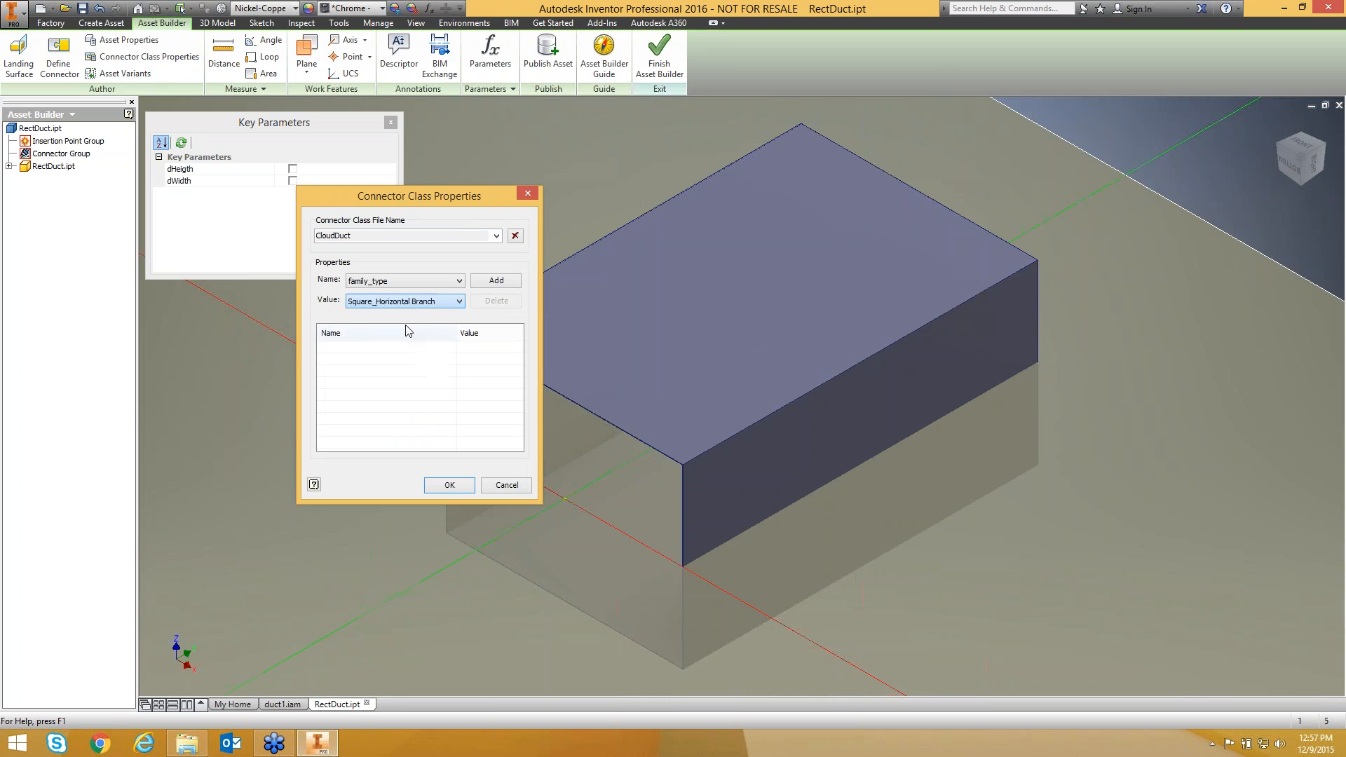
click(495, 282)
click(450, 486)
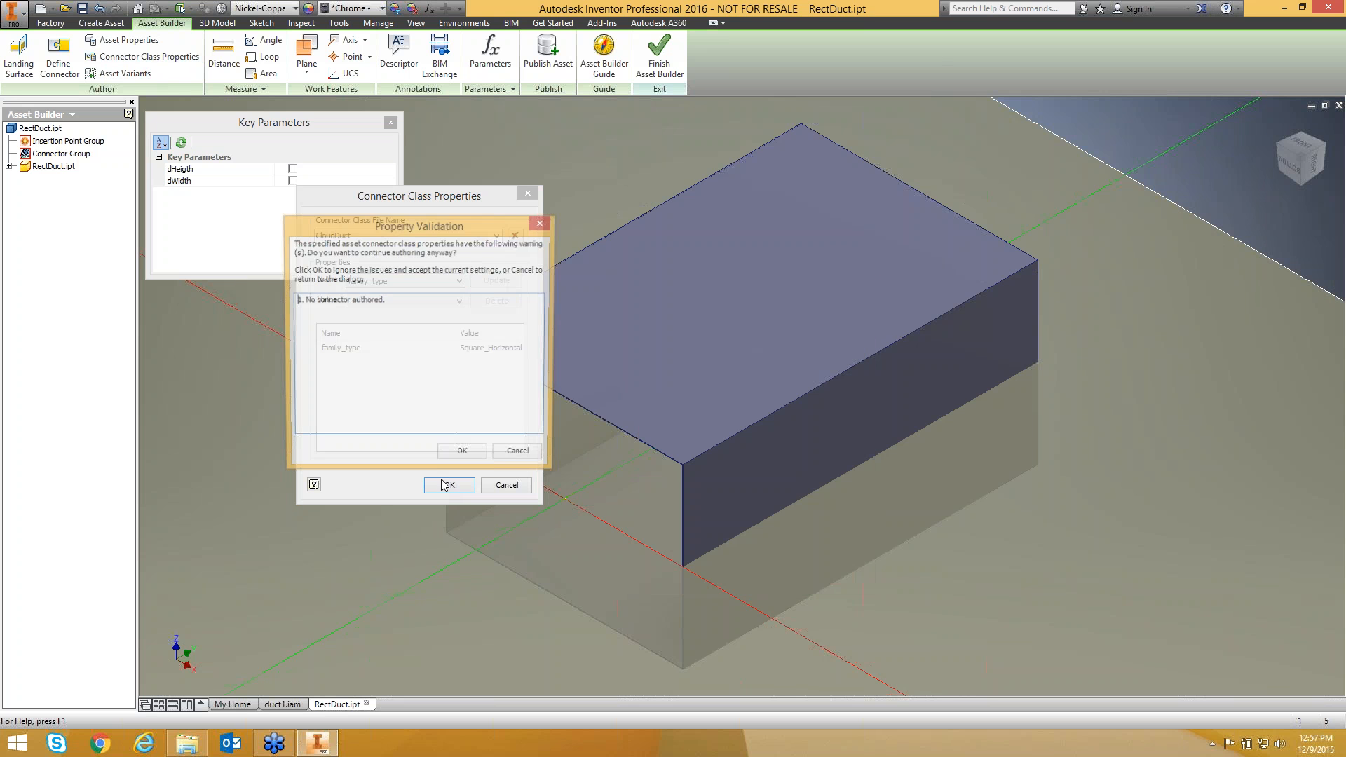
click(464, 456)
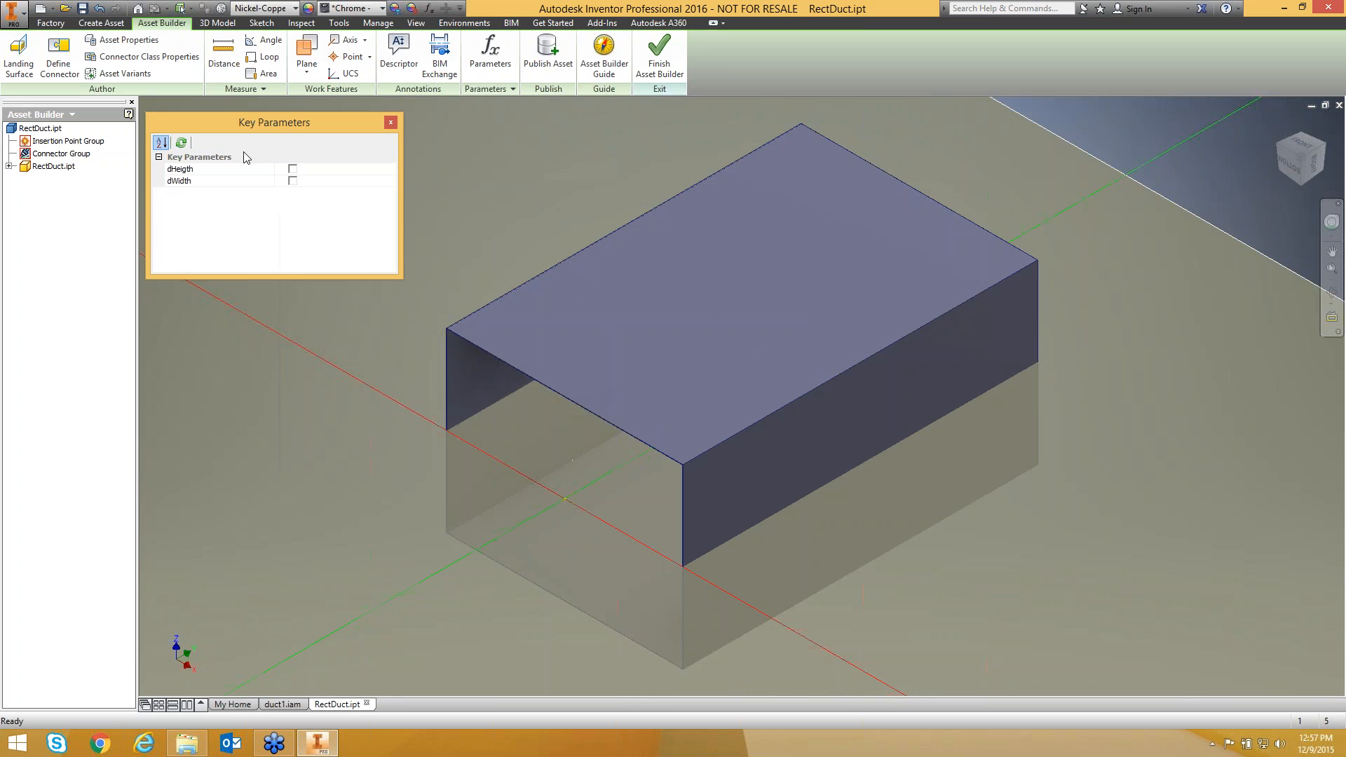
Define a connector at the centre point of the duct's front open end, with its connection direction pointing outward along the duct's length.
click(60, 69)
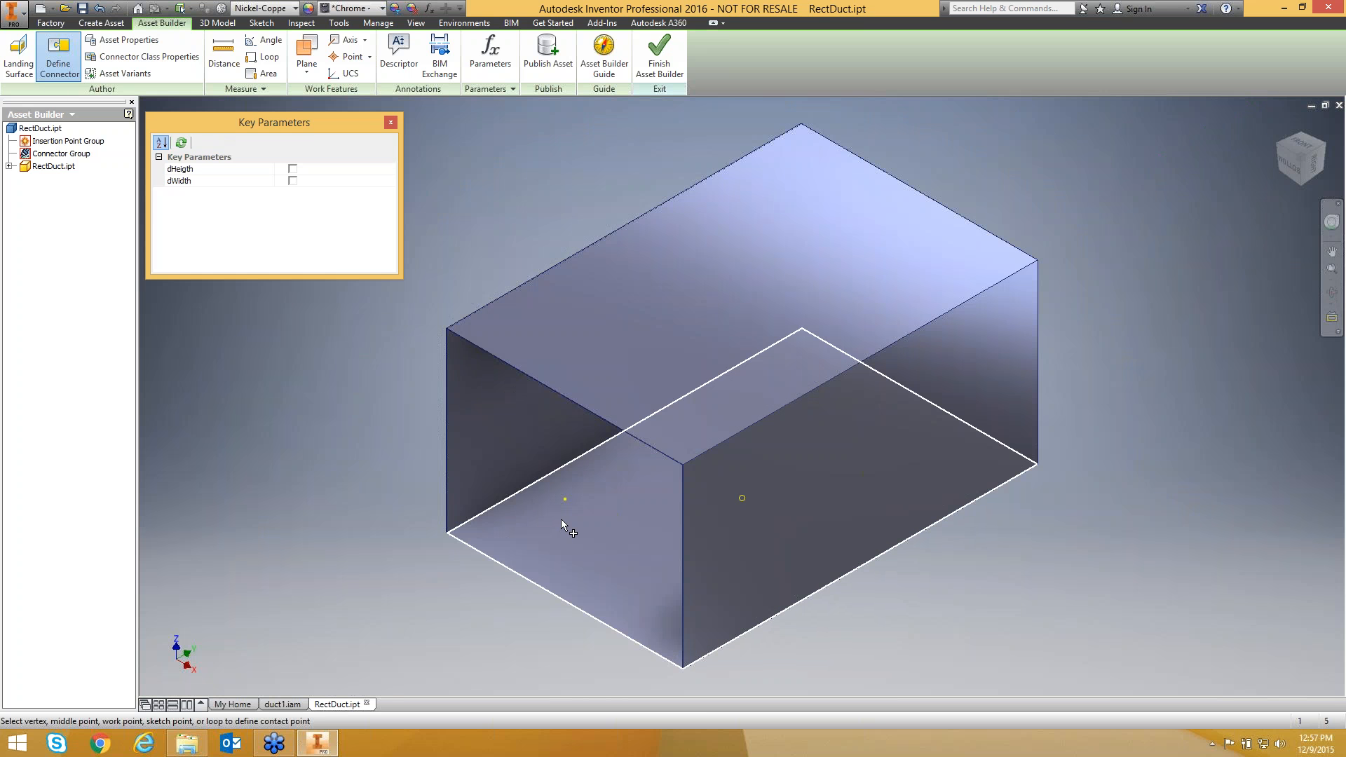
scroll(560, 519, up, 5)
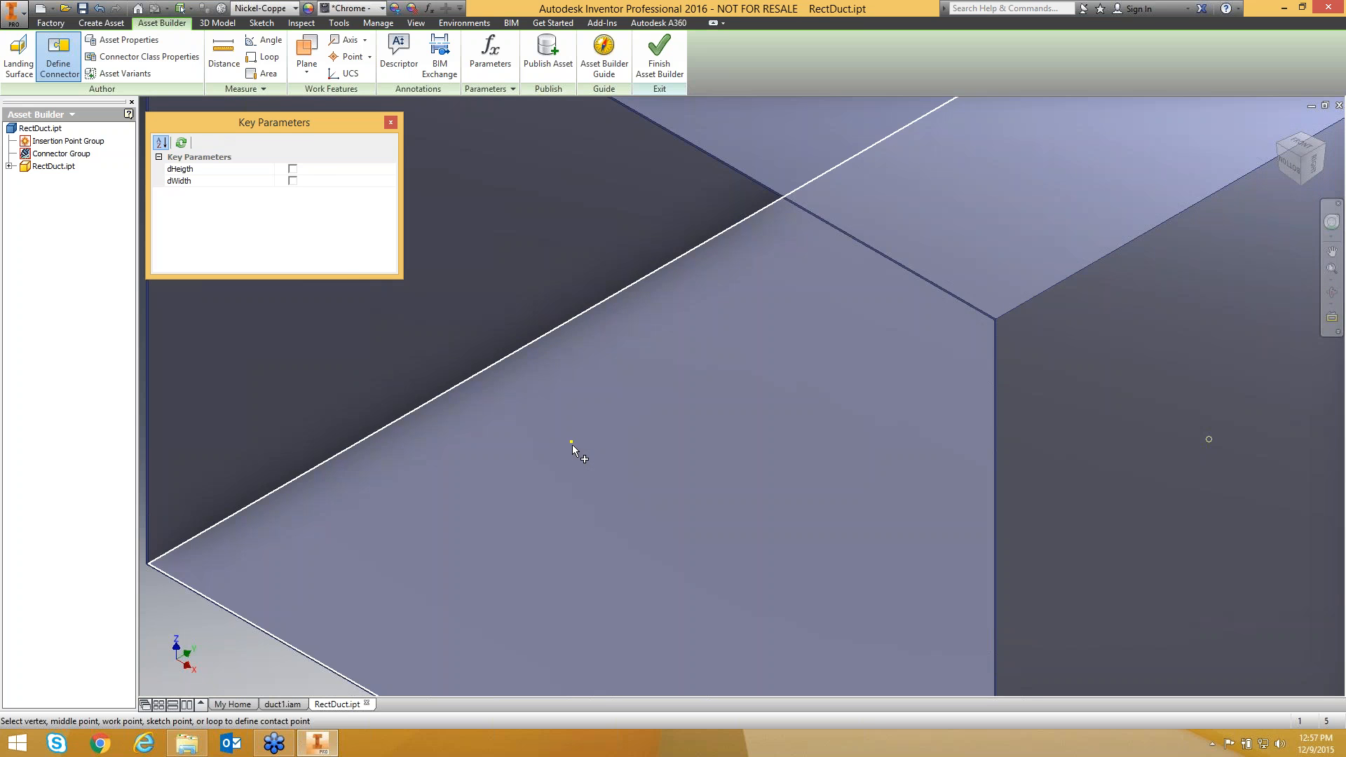
click(572, 443)
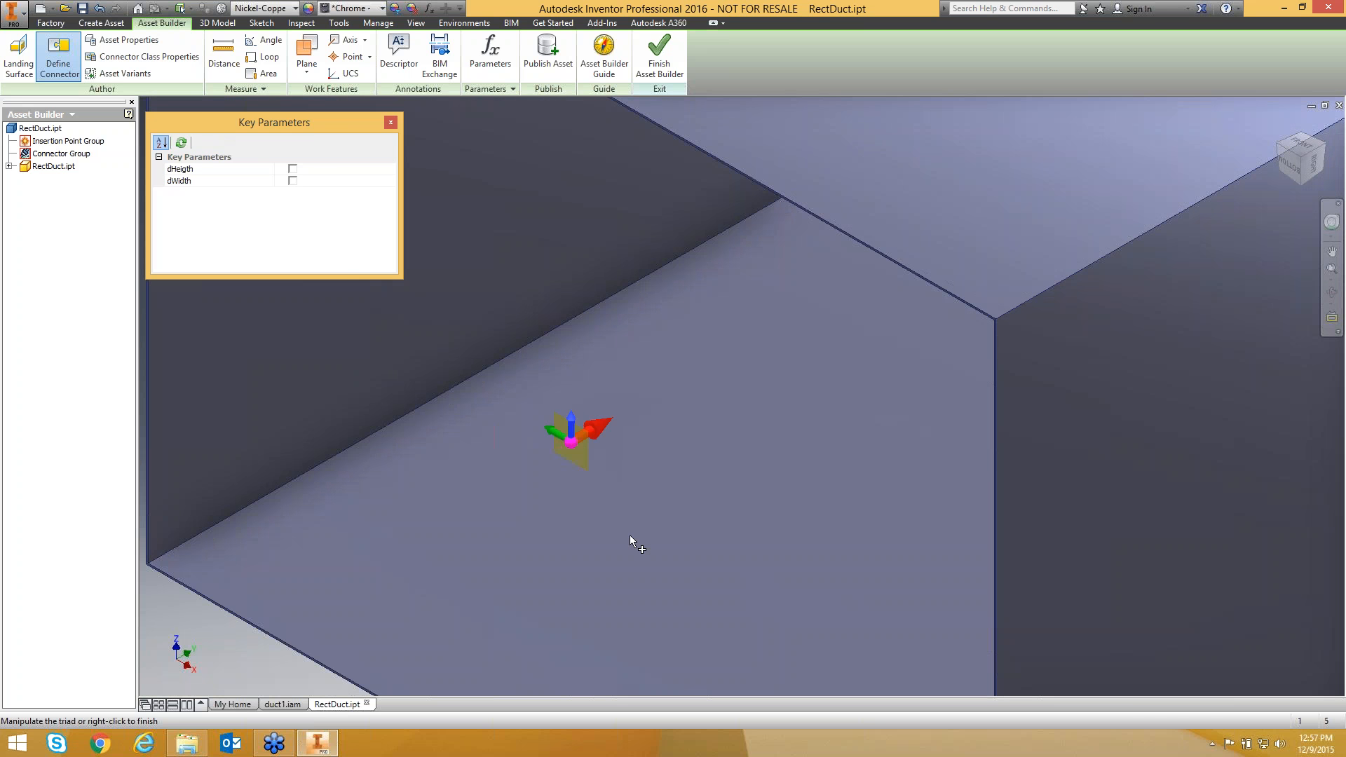
scroll(629, 535, down, 5)
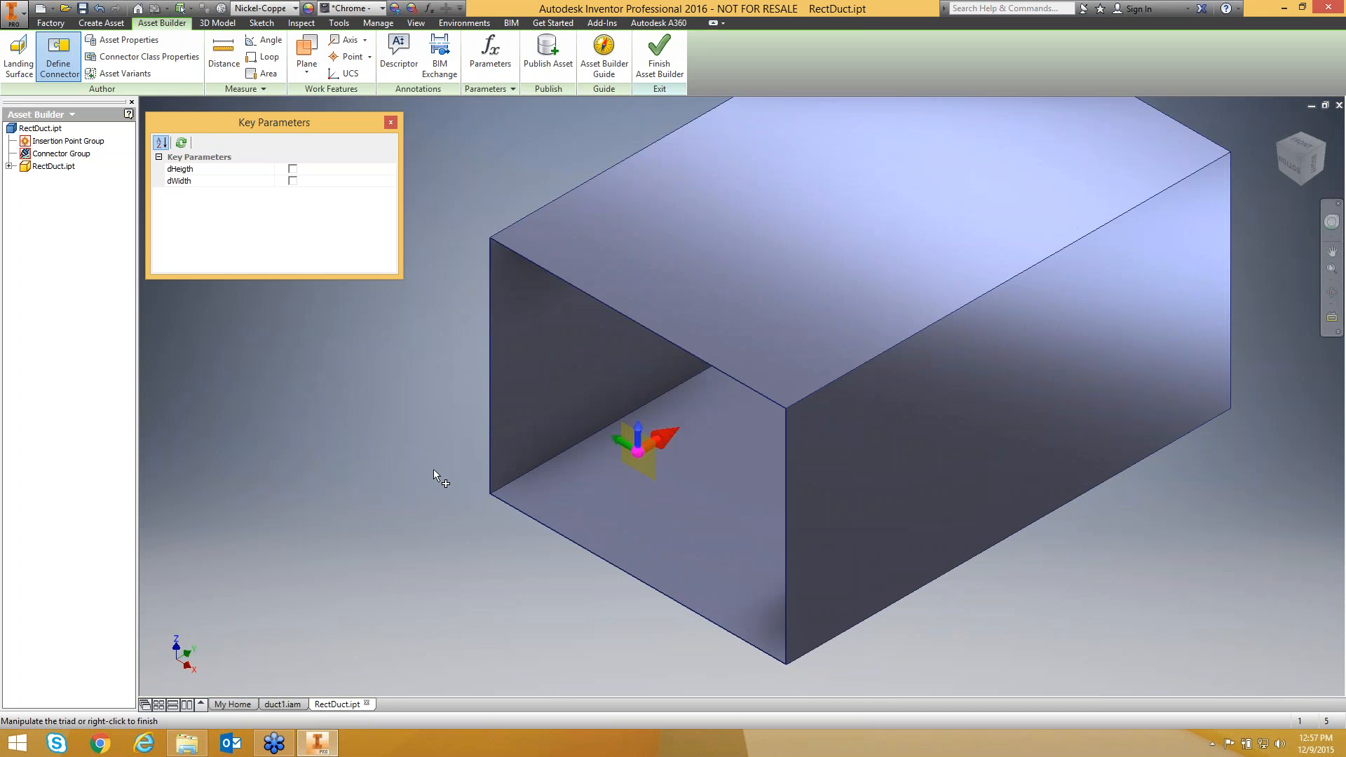
scroll(434, 469, up, 4)
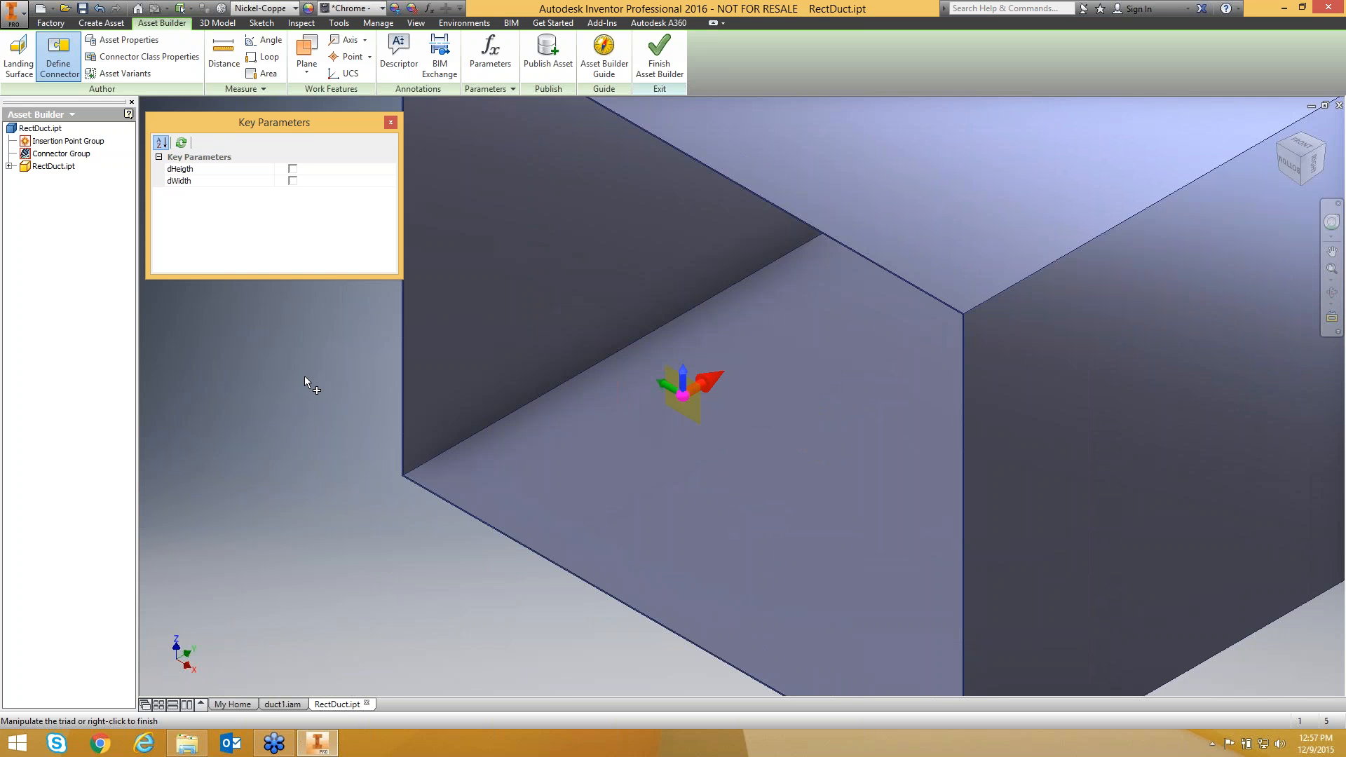
click(714, 385)
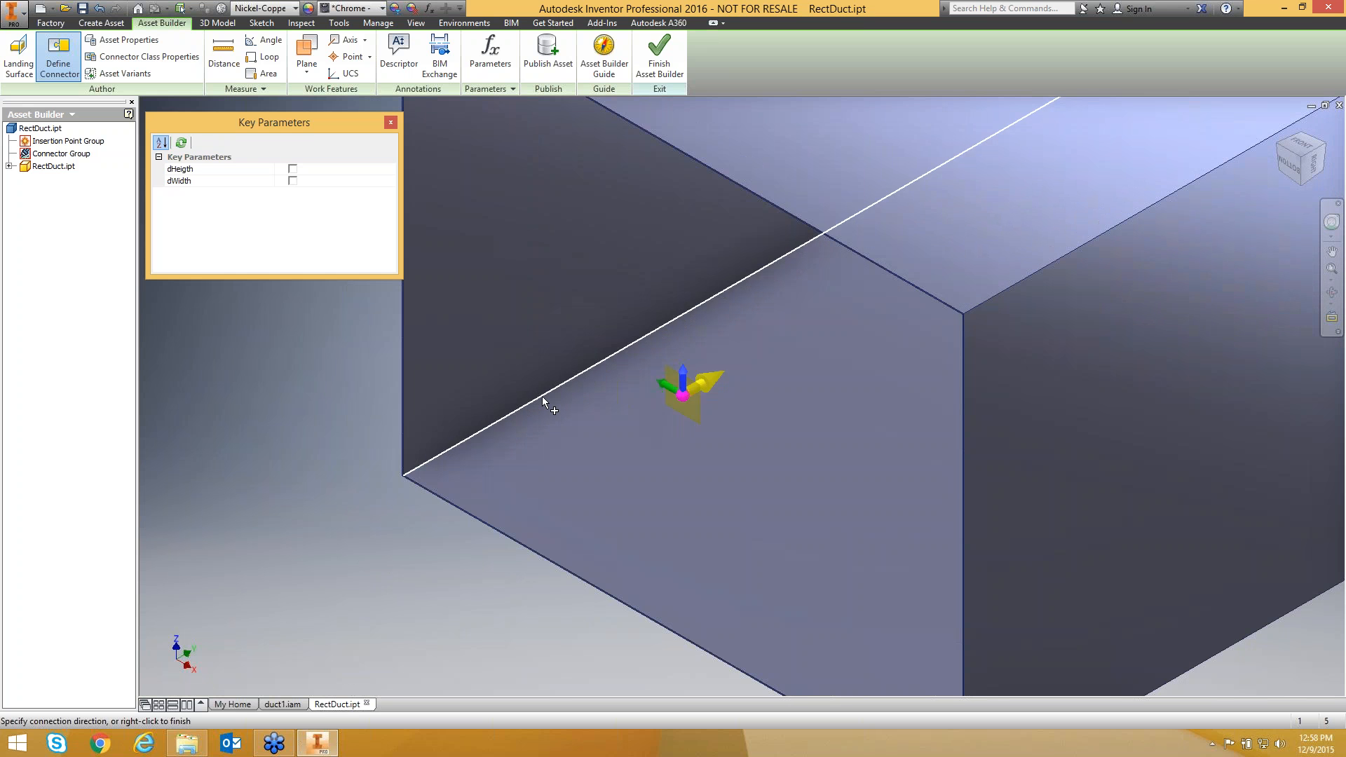
click(542, 396)
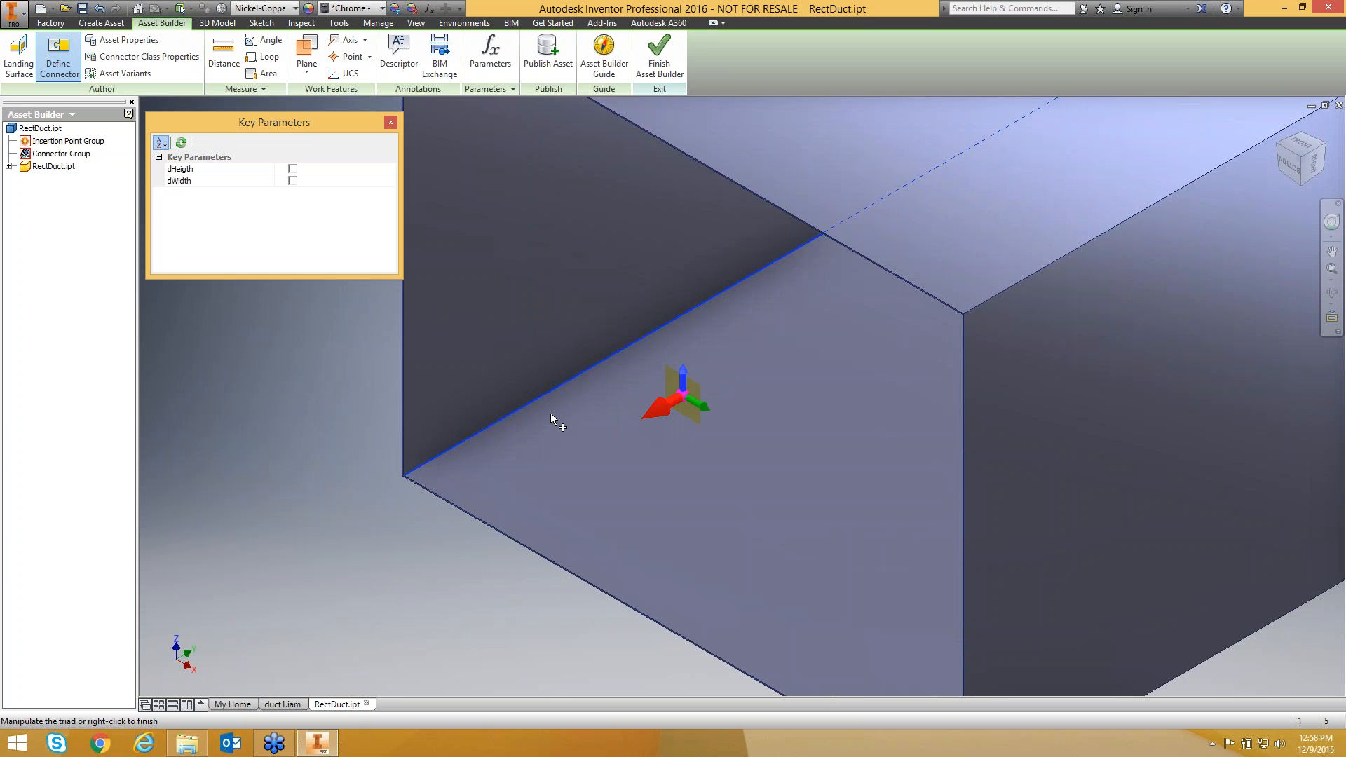
right_click(320, 418)
click(327, 425)
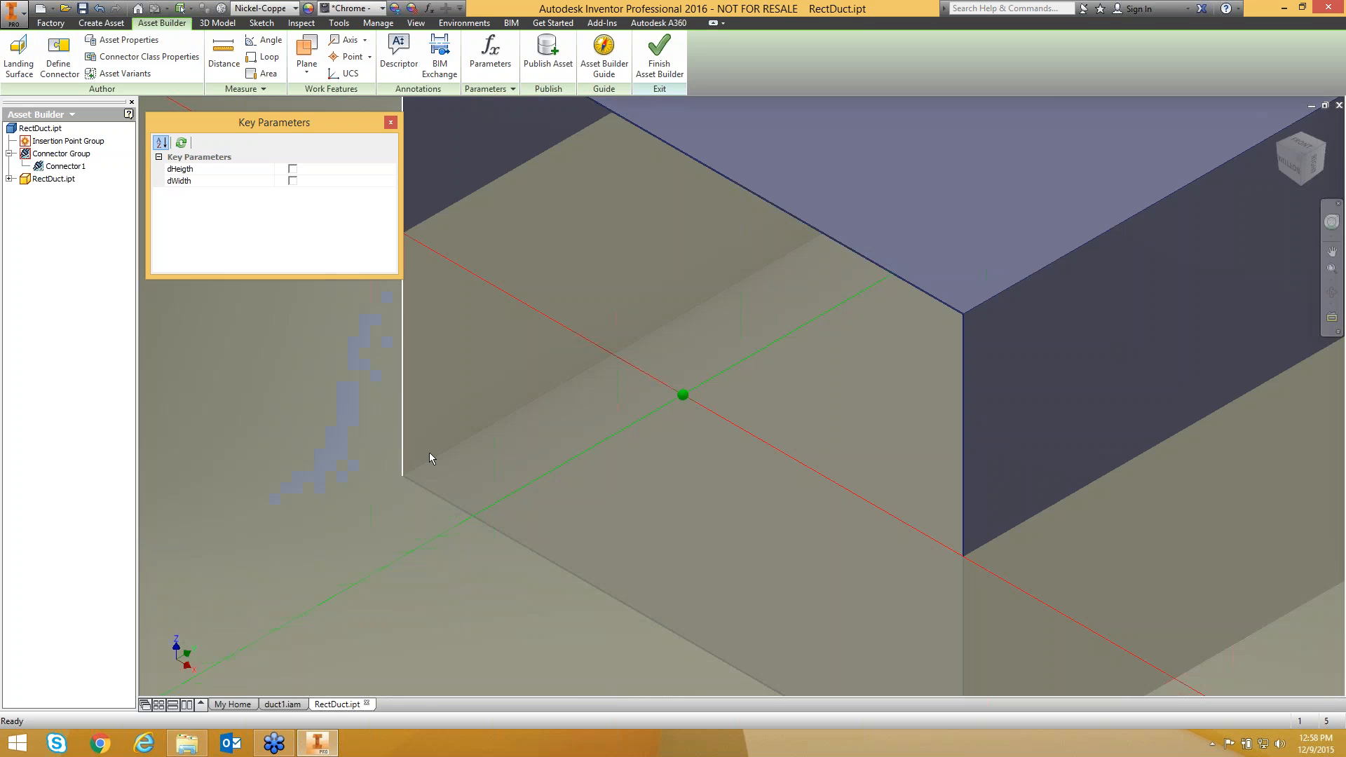
Define a second connector at the centre point of the duct's opposite open end, keeping the default outward direction.
scroll(688, 405, down, 3)
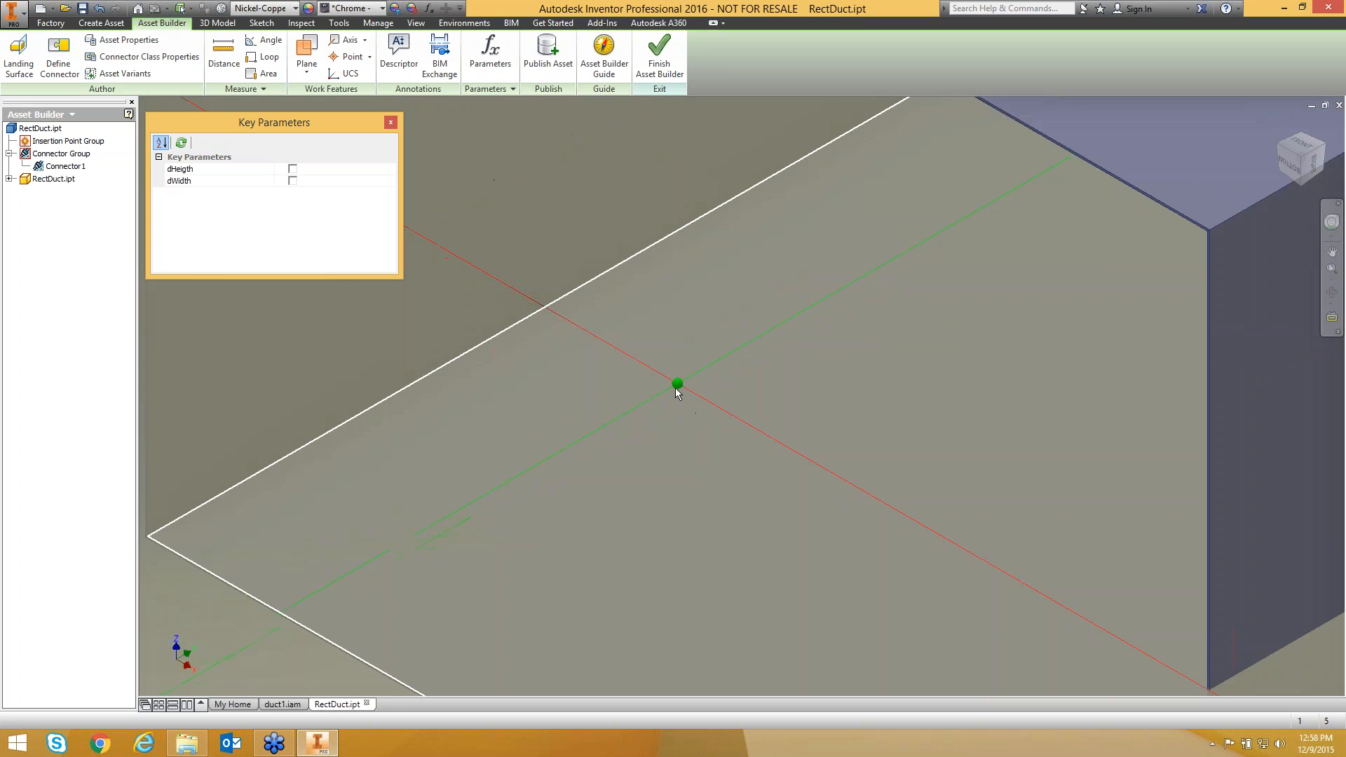
scroll(698, 416, up, 3)
shift+middle_drag(699, 414, 619, 441)
click(59, 56)
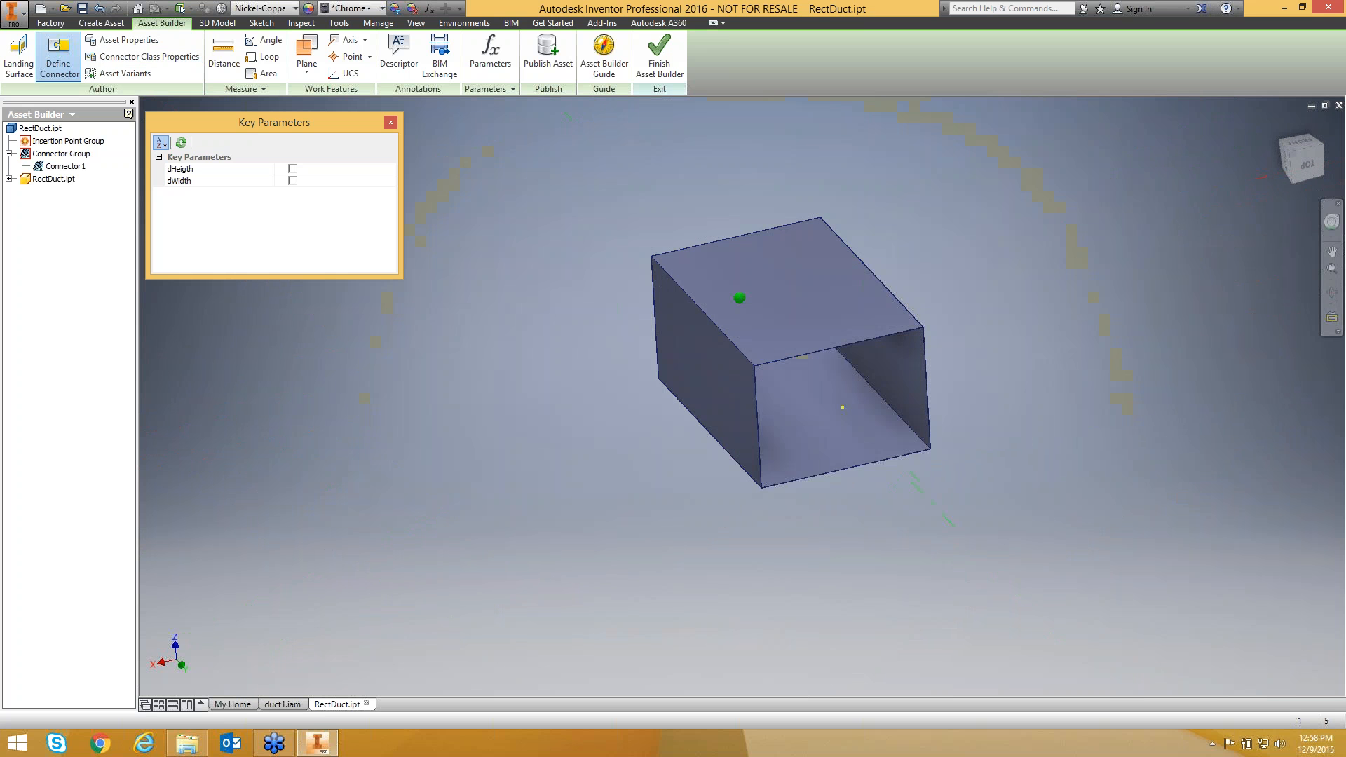
click(843, 408)
shift+middle_drag(765, 510, 831, 513)
right_click(464, 348)
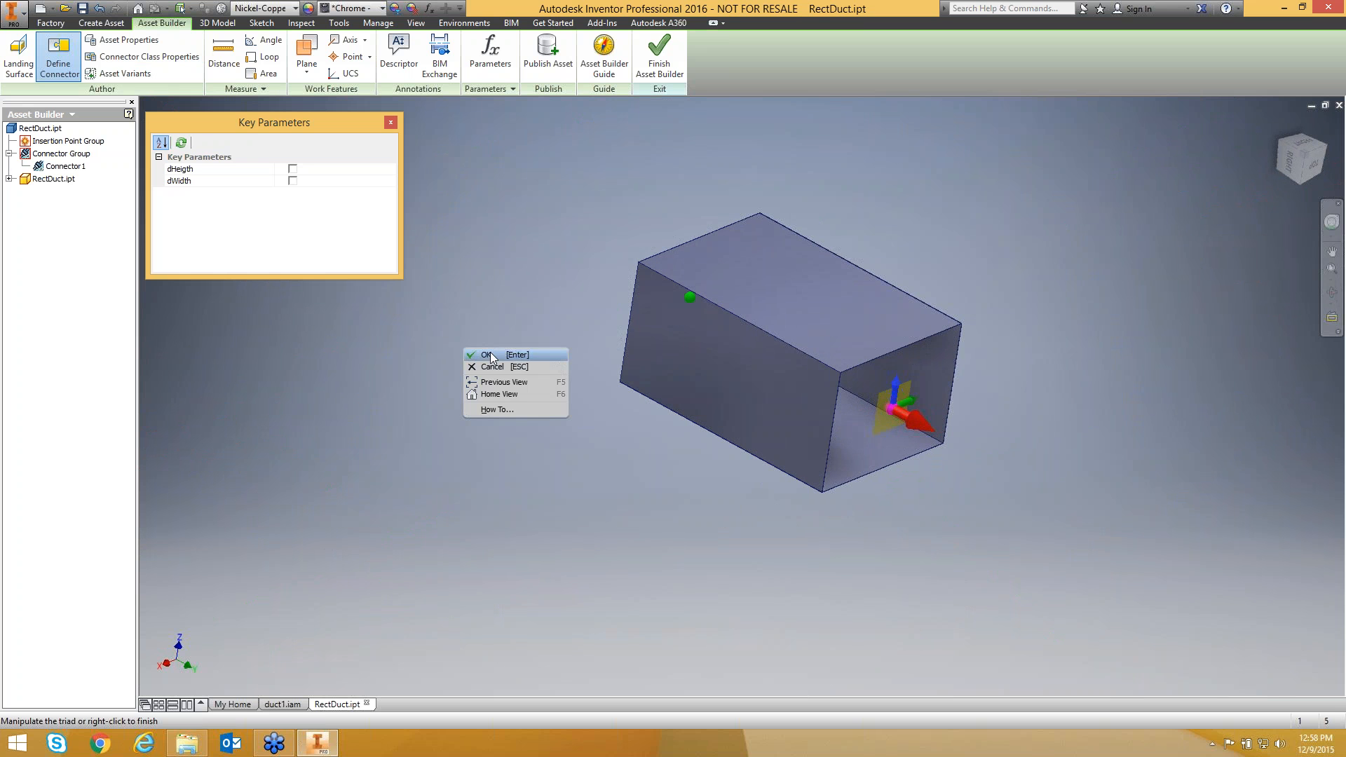
click(490, 352)
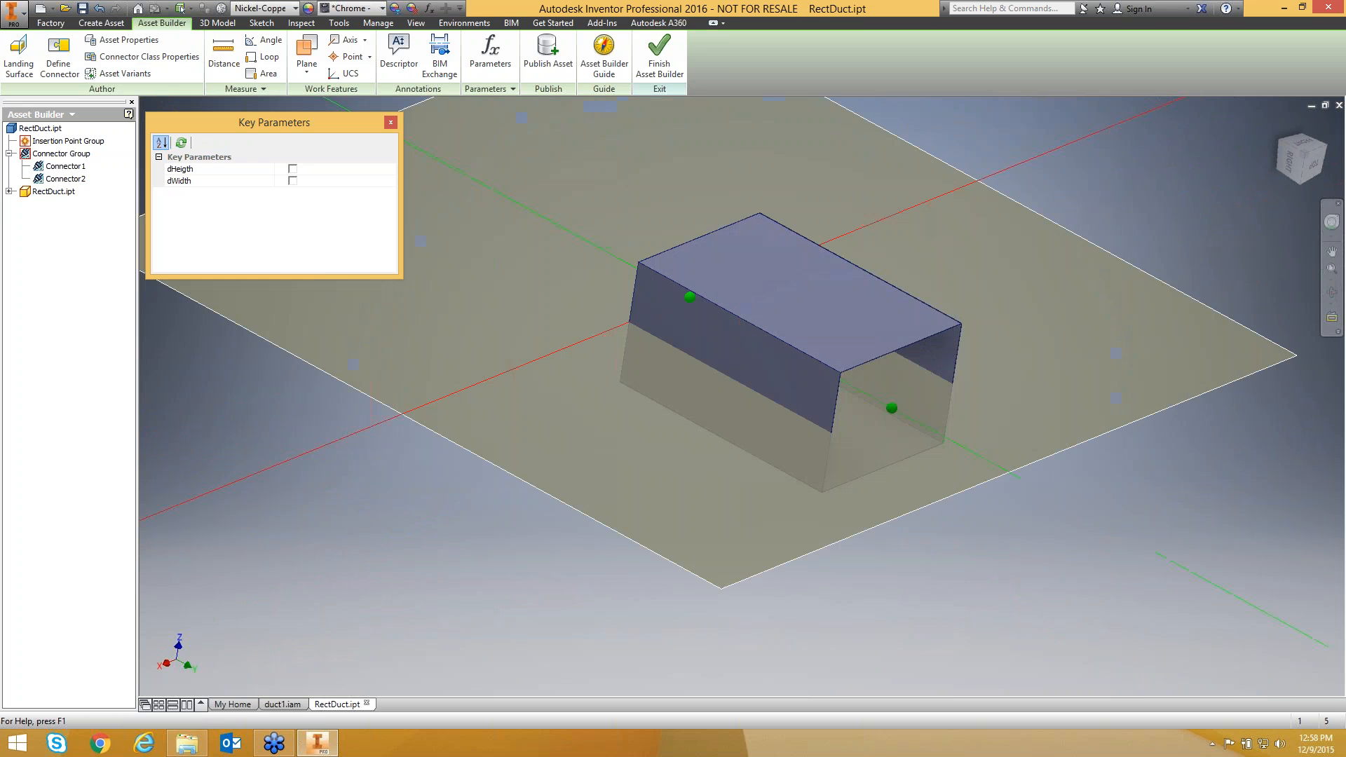
Save the part, publish it as a Standard asset named RectDuct to the local User Assets, and finish the Asset Builder.
click(548, 50)
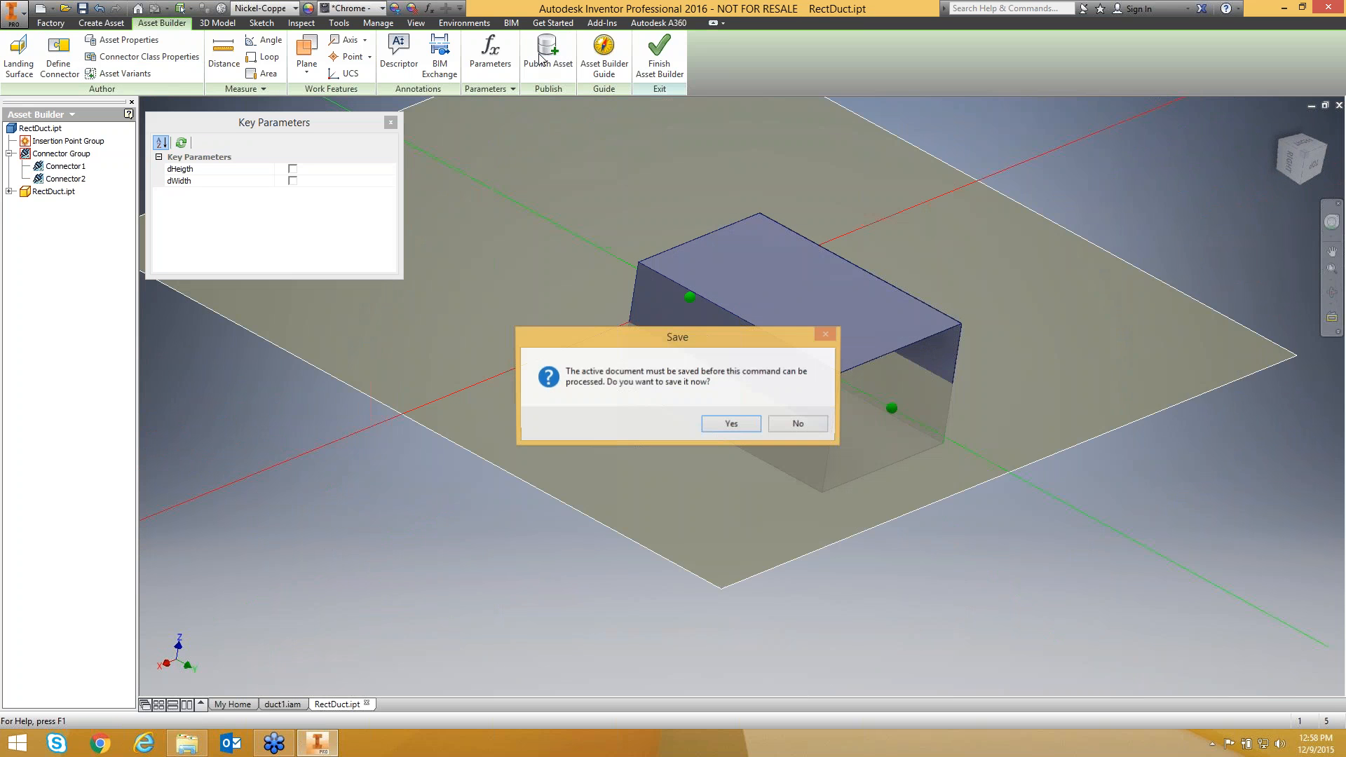
click(732, 425)
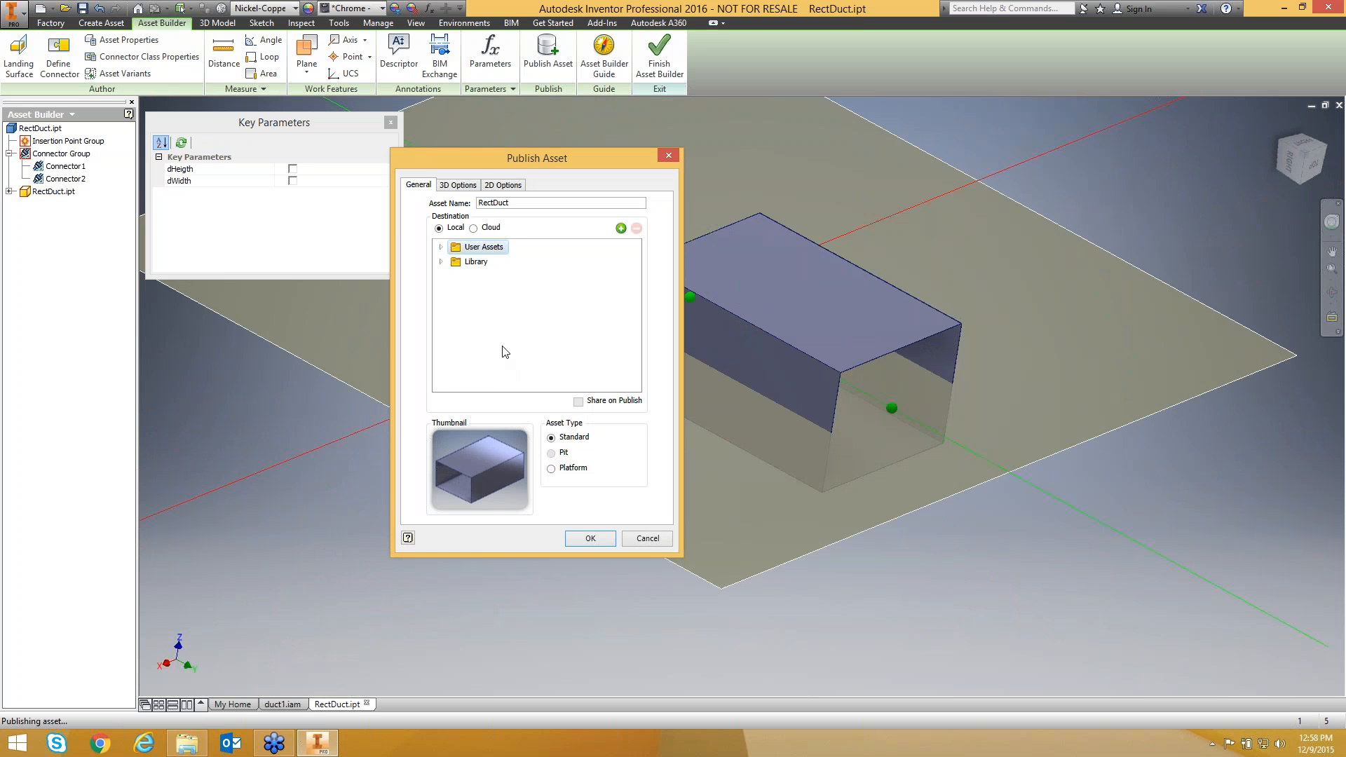
click(460, 186)
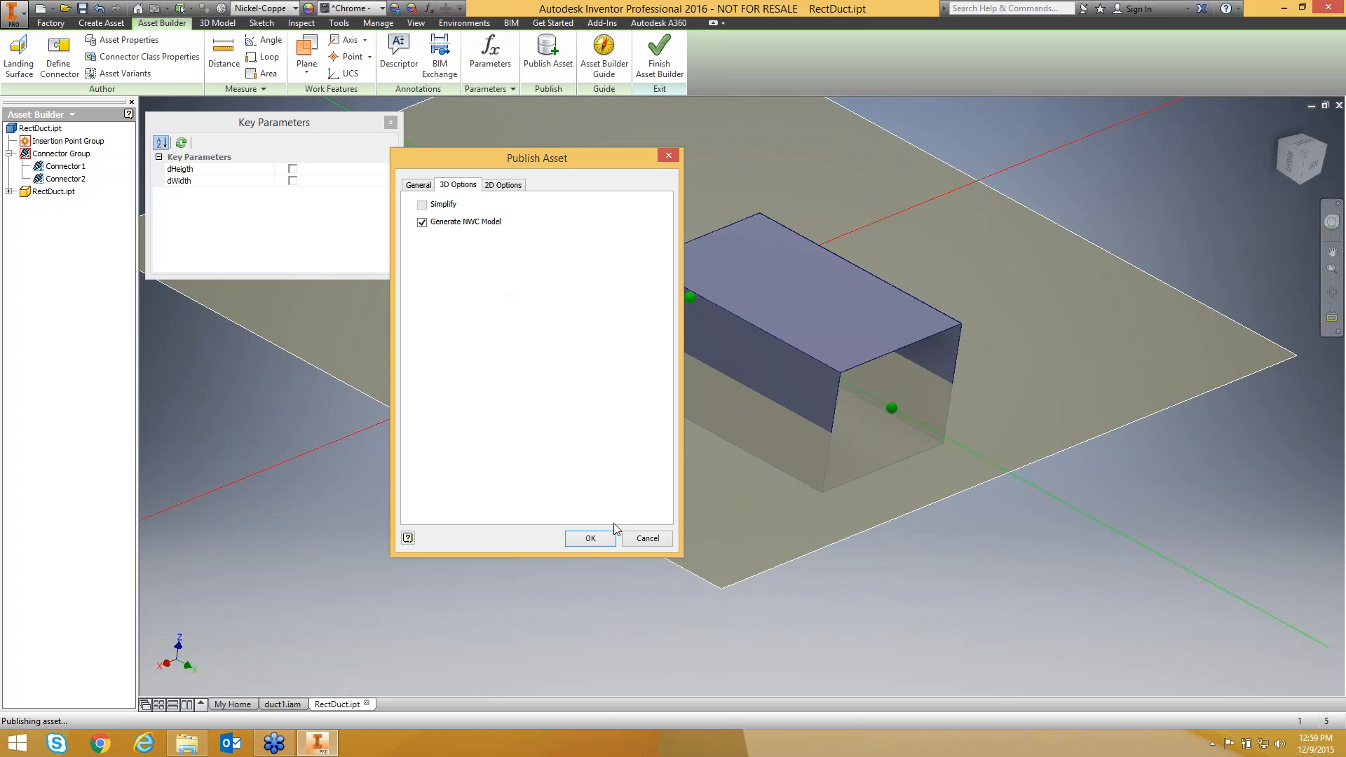
click(419, 187)
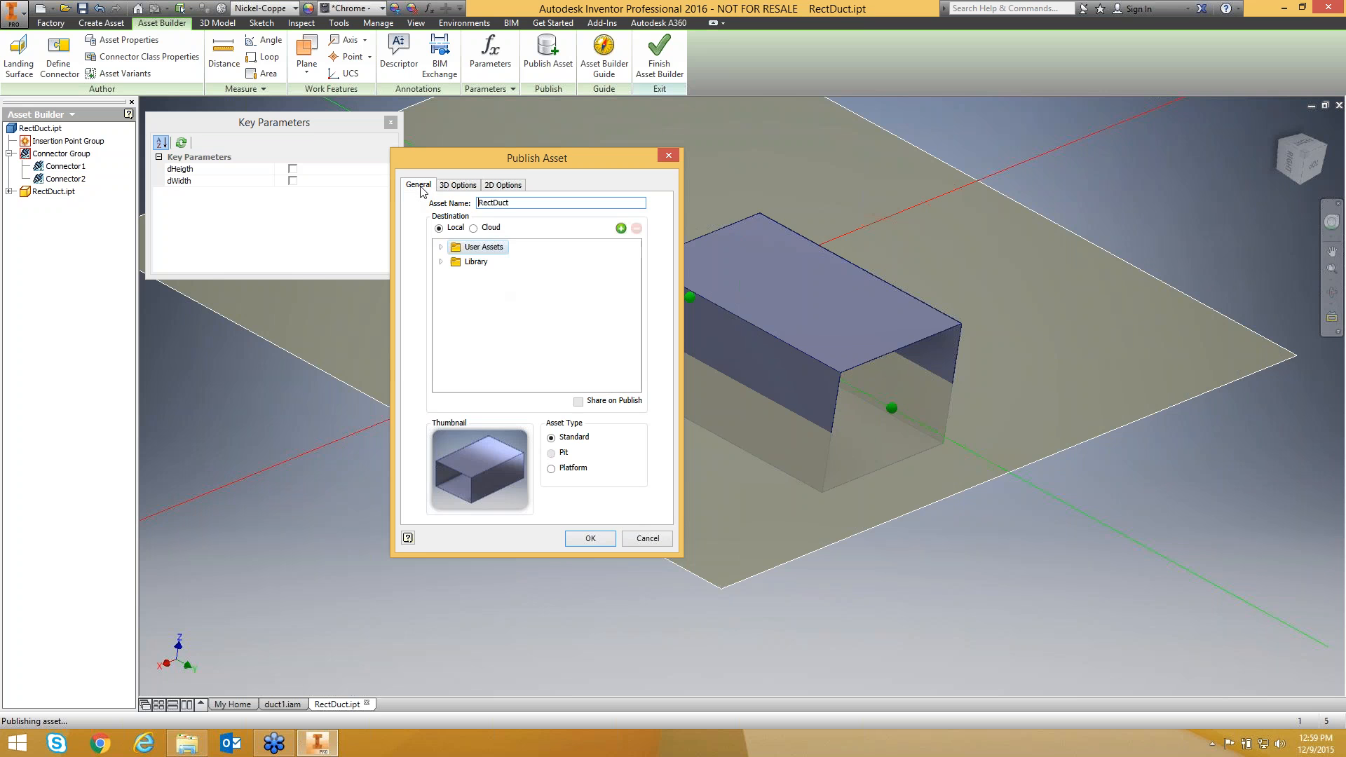
click(590, 540)
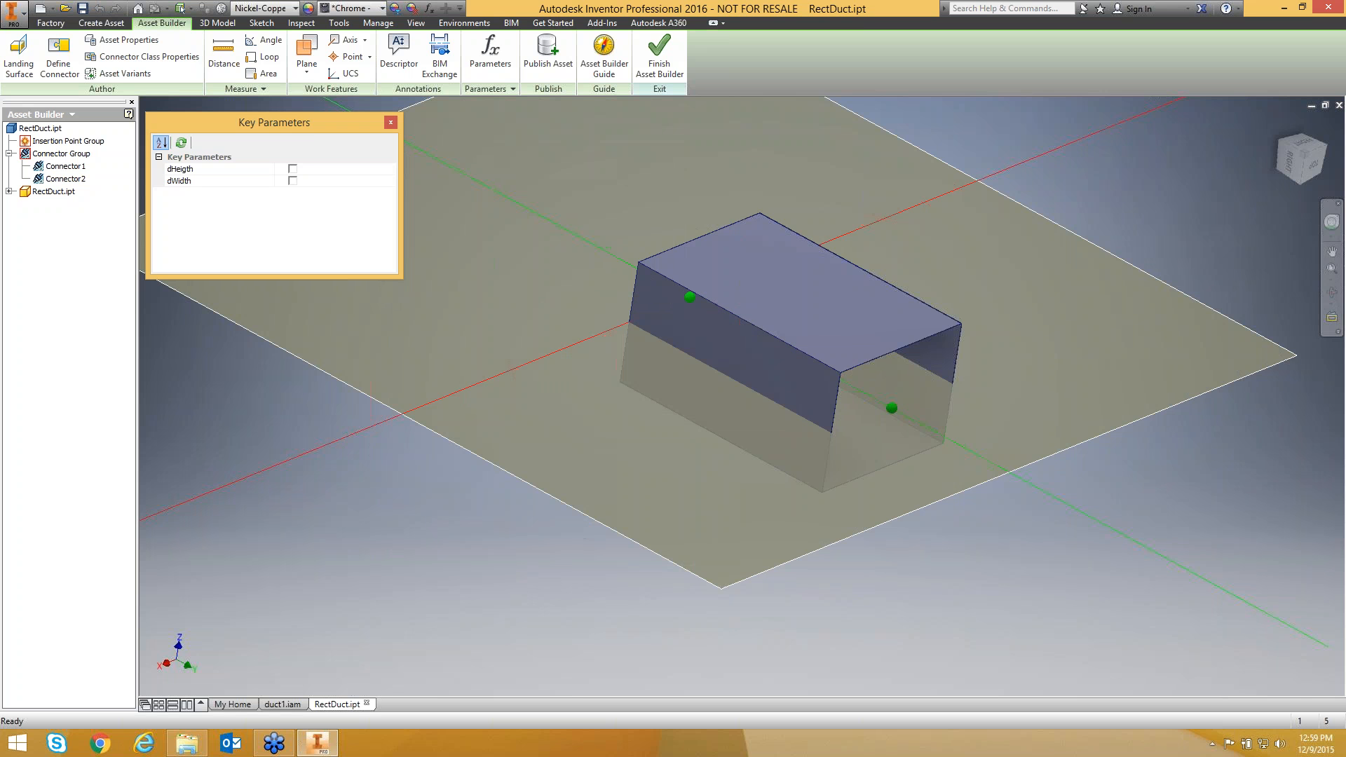
click(659, 56)
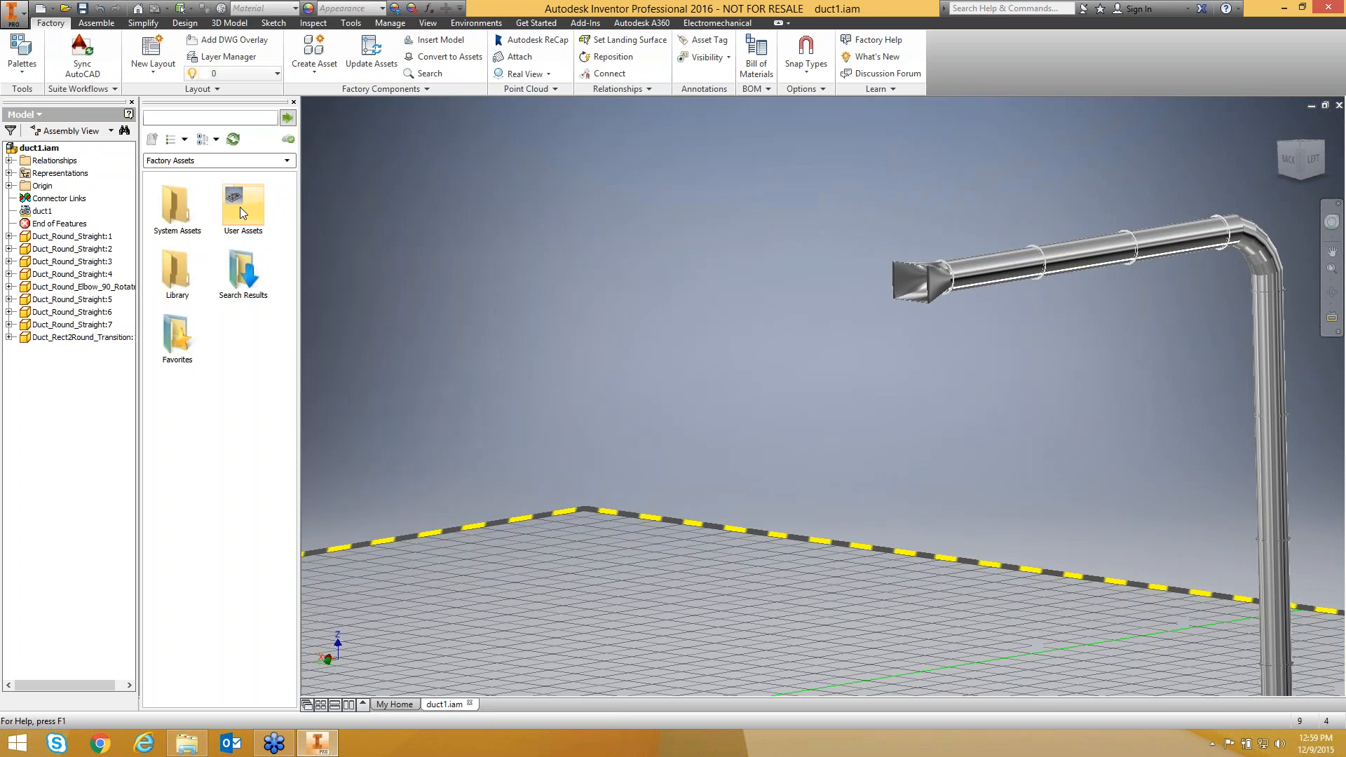
Place three RectDuct user assets end to end from the transition's open rectangular end in duct1, and return to the Factory Assets root.
double_click(246, 209)
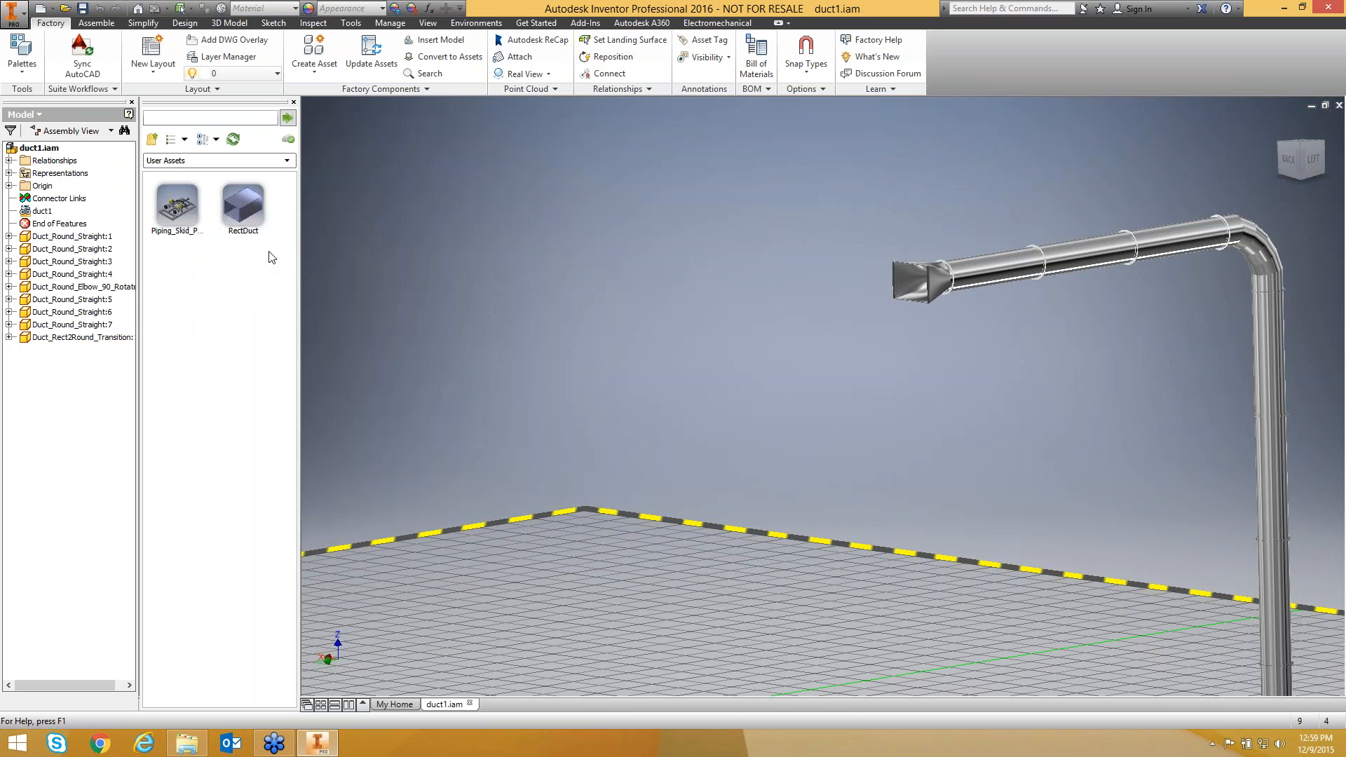
drag(243, 205, 614, 235)
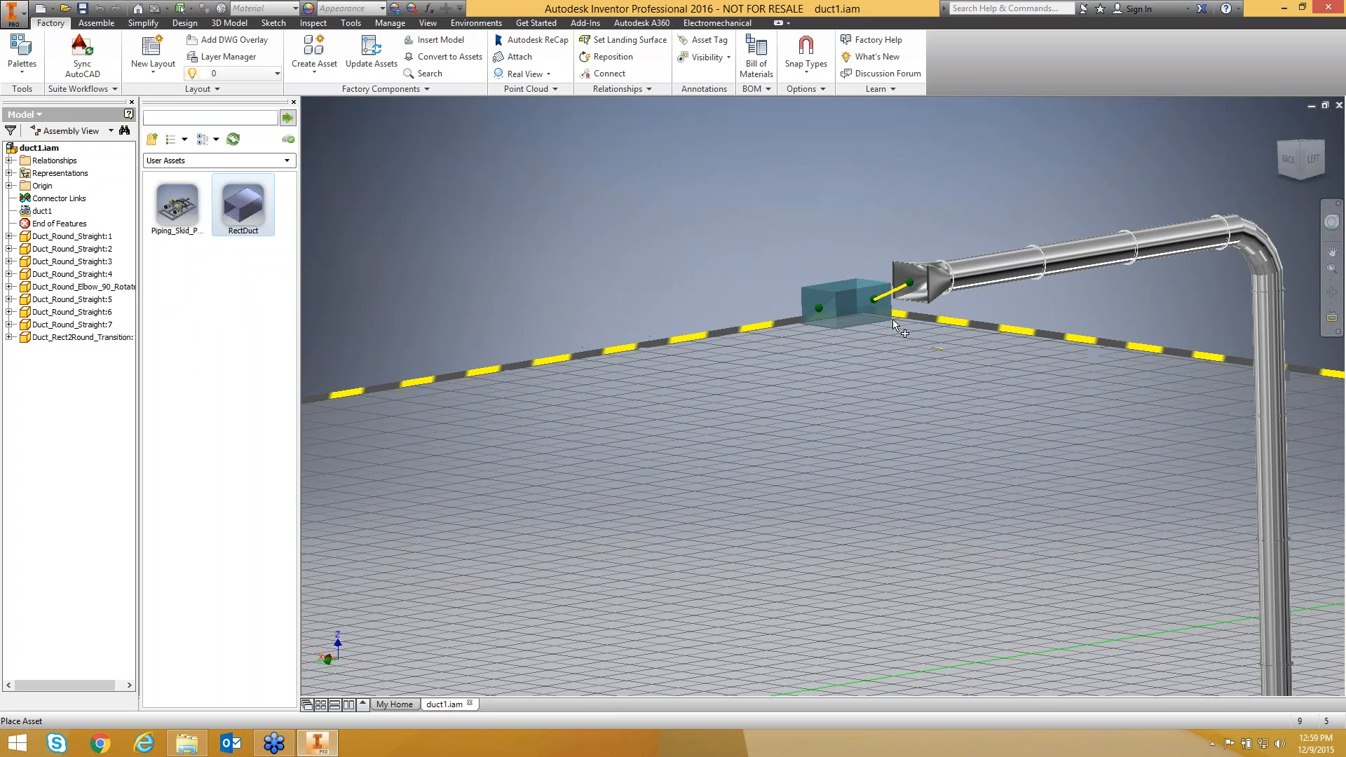
click(893, 318)
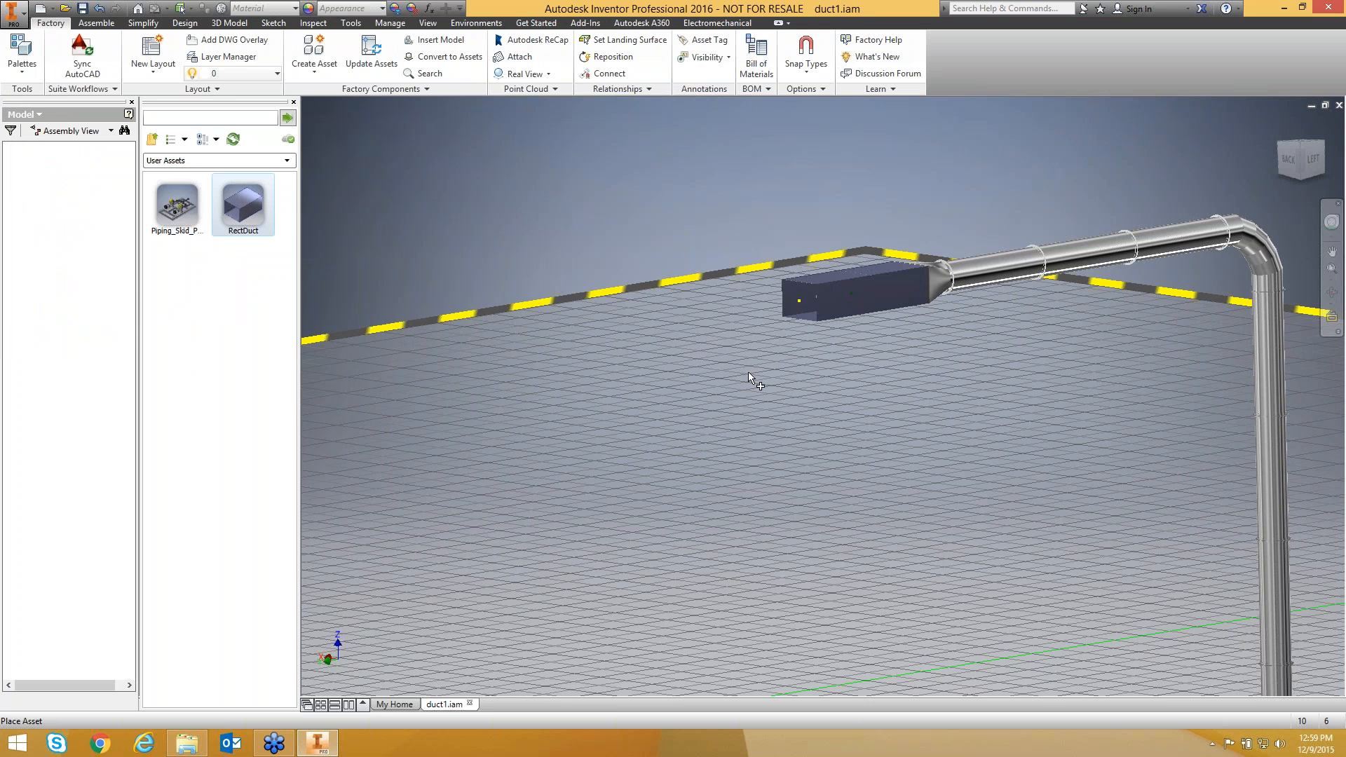
click(810, 323)
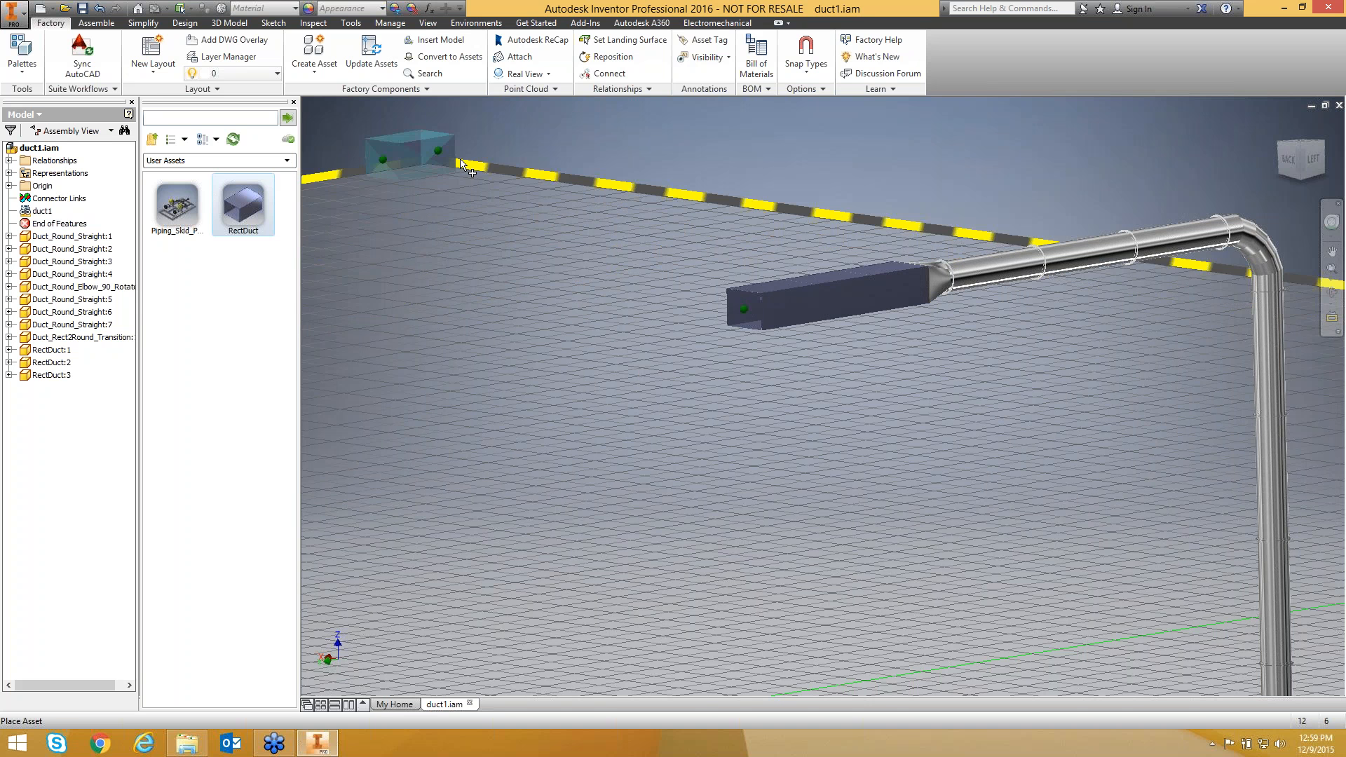
right_click(457, 152)
click(475, 161)
click(155, 139)
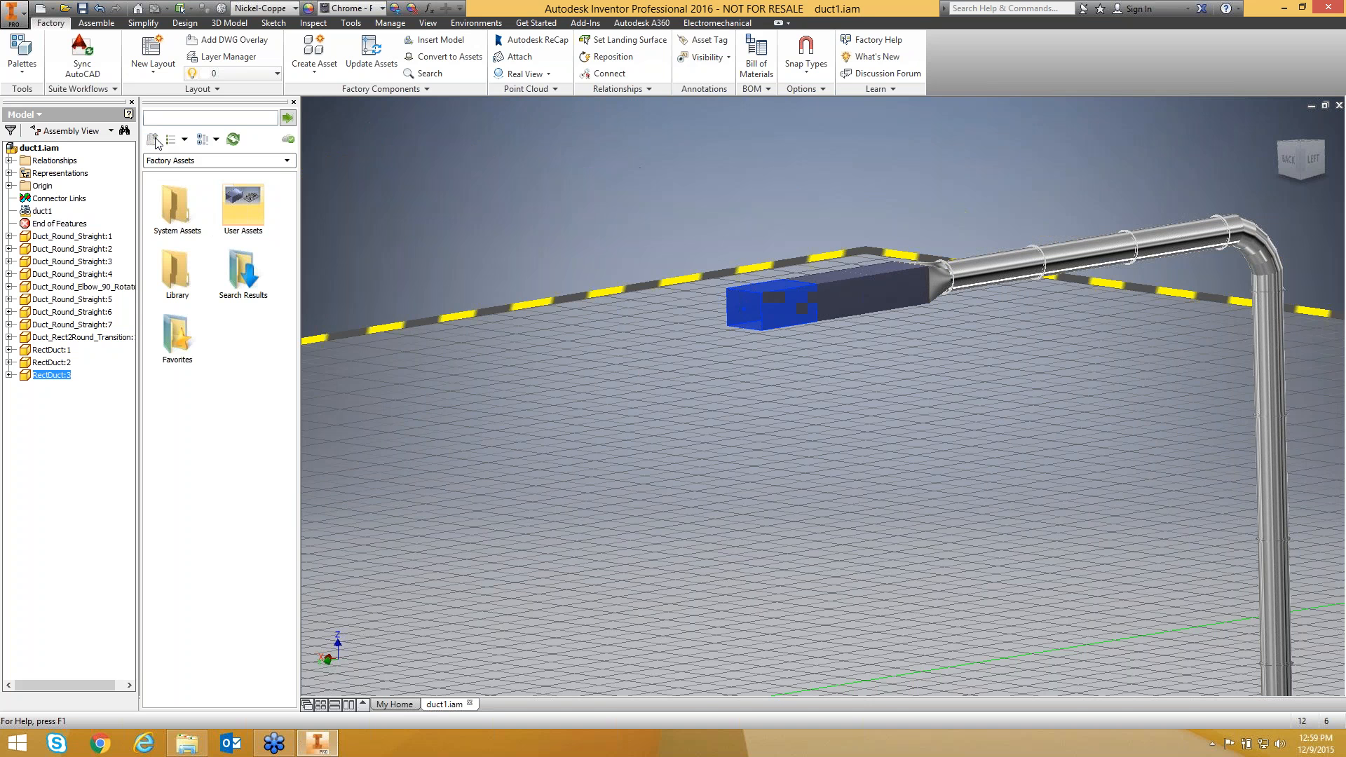
Place a Duct_Rect2Round_Transition from the Library's FDS_Assets Ductwork folder on the open end of the last RectDuct.
double_click(178, 268)
double_click(183, 214)
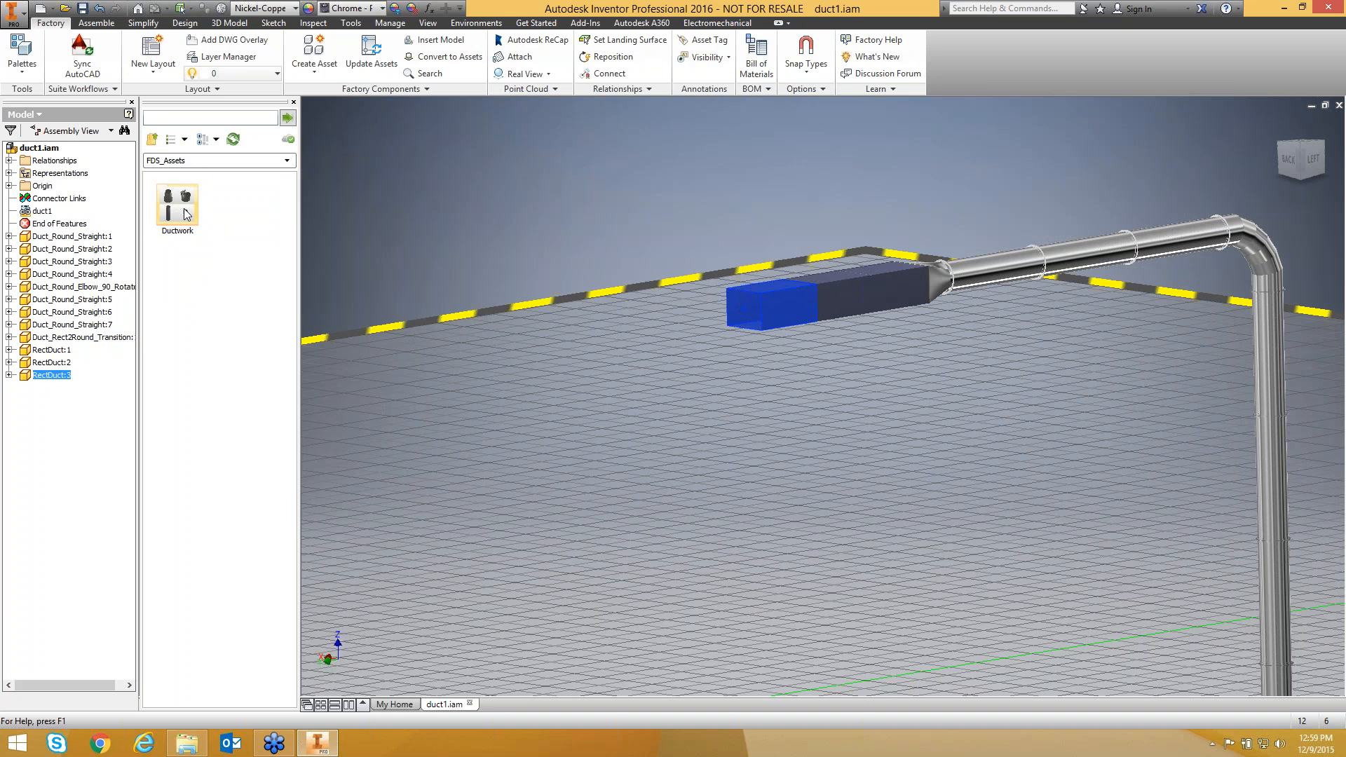
double_click(180, 213)
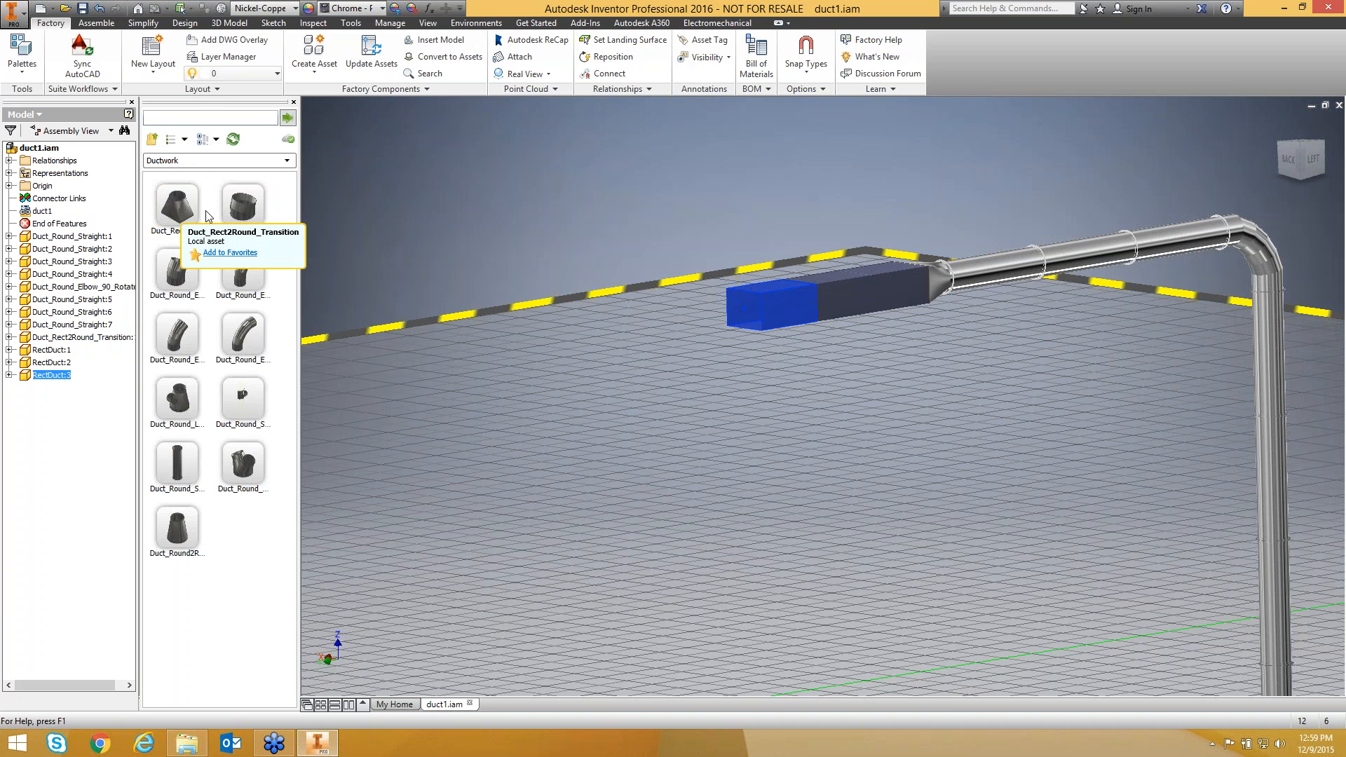
drag(176, 206, 479, 188)
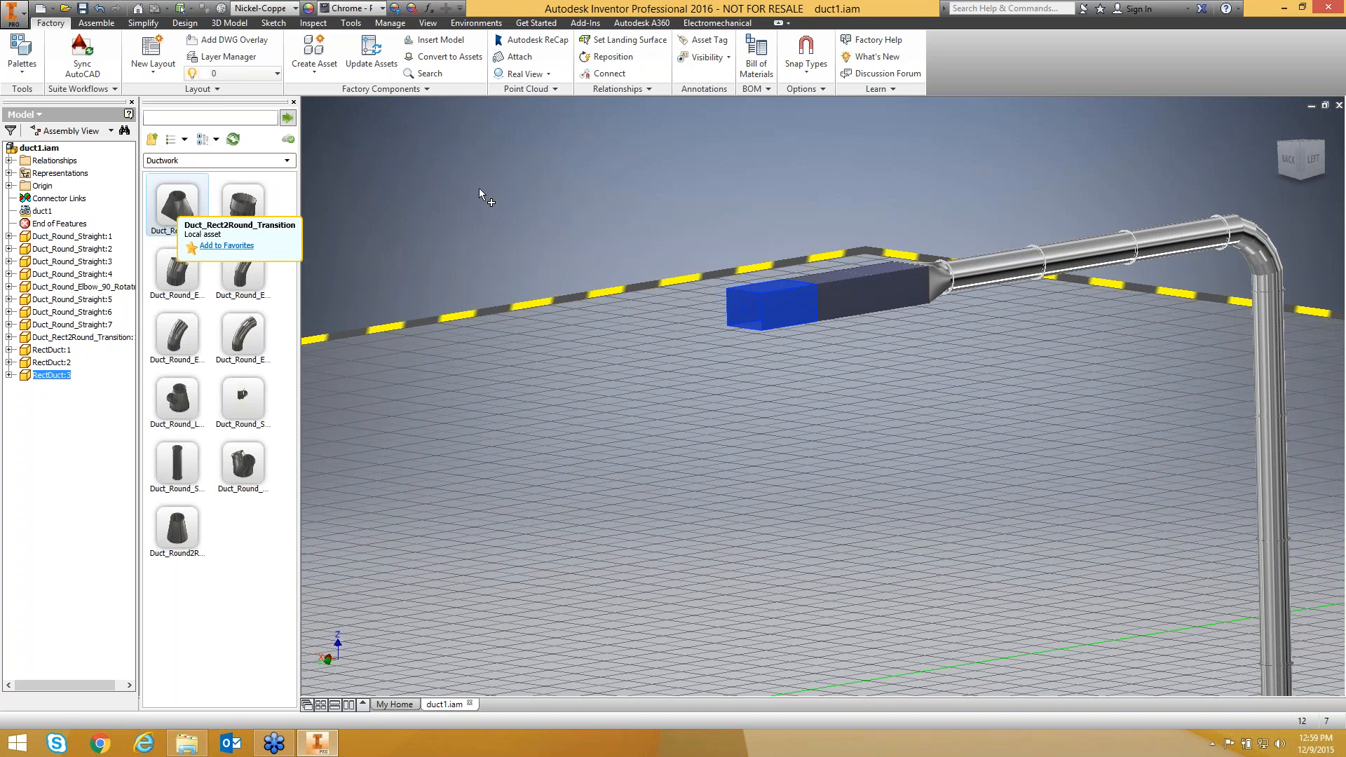
click(722, 281)
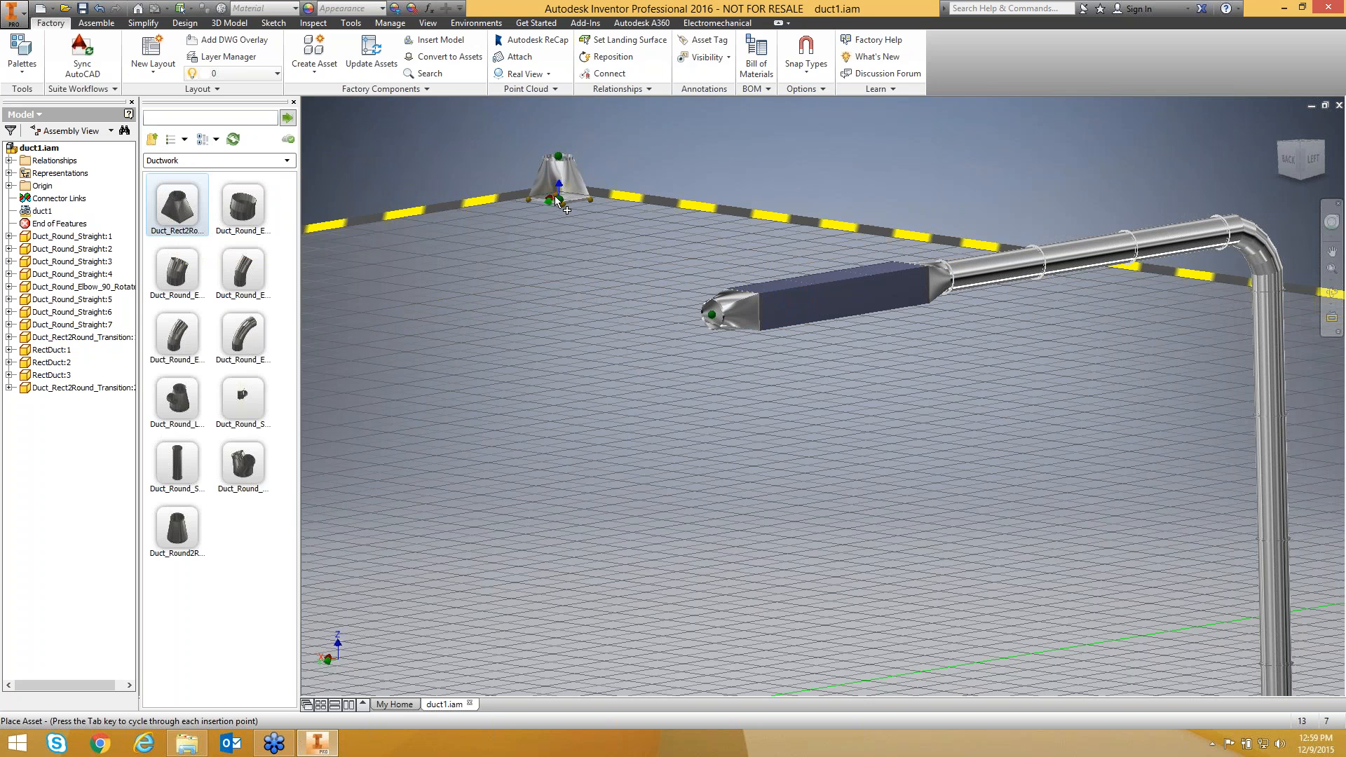
Attach a straight round duct to the round end of the new transition and inspect the extended duct run.
click(177, 462)
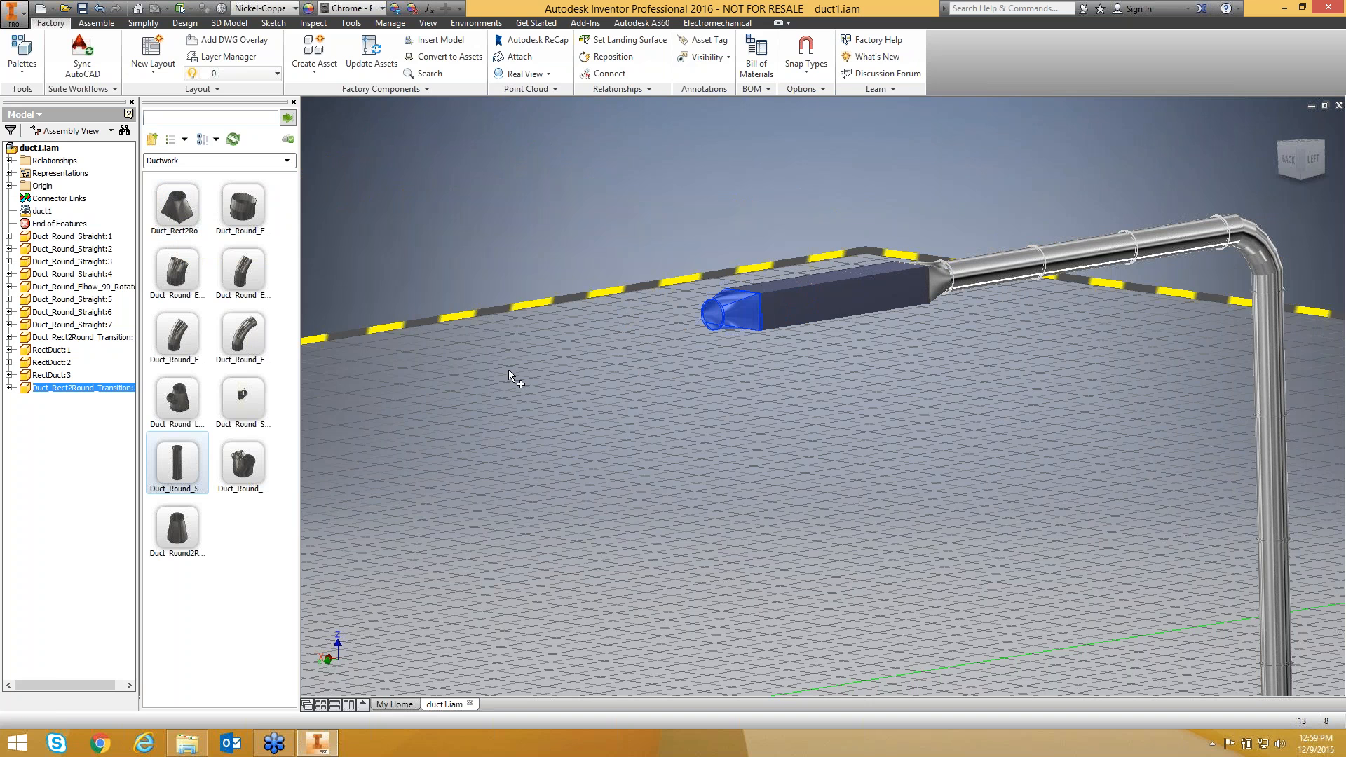
click(712, 315)
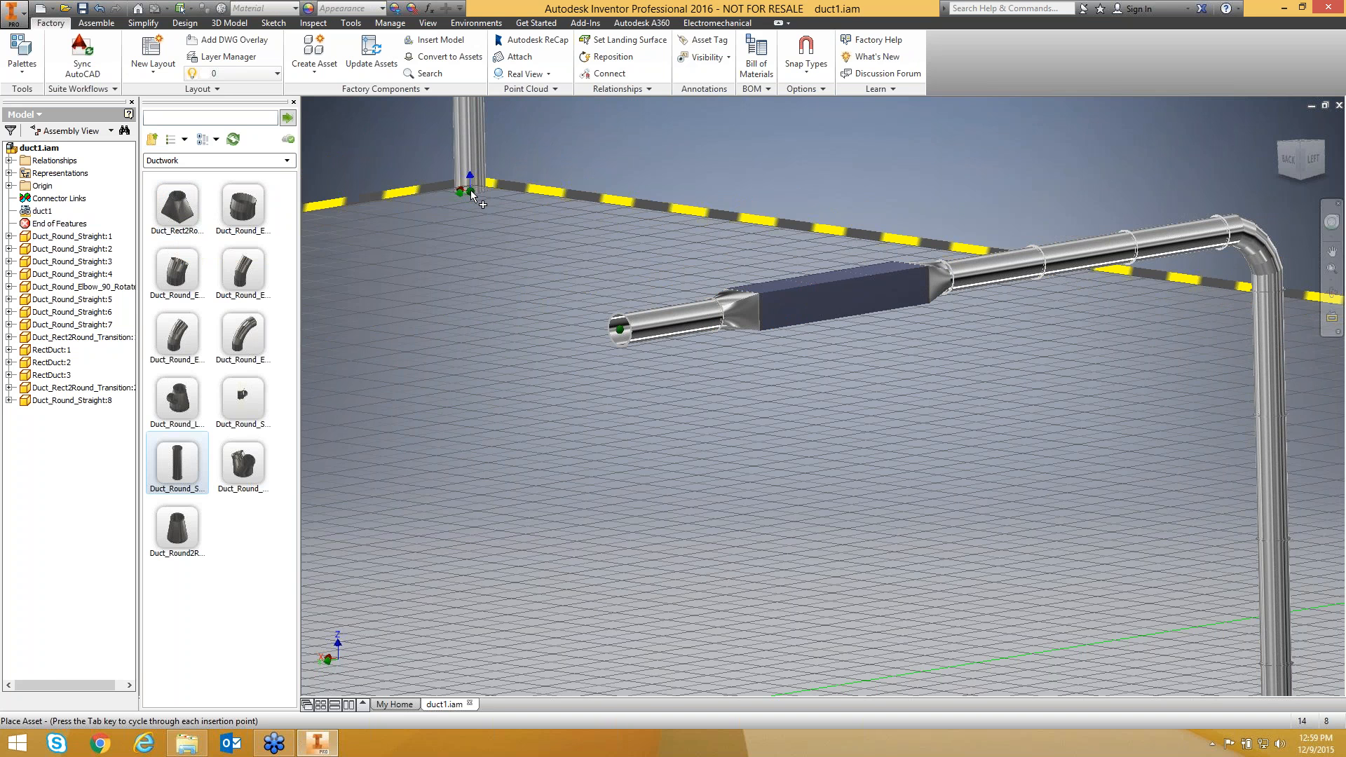
scroll(838, 468, up, 2)
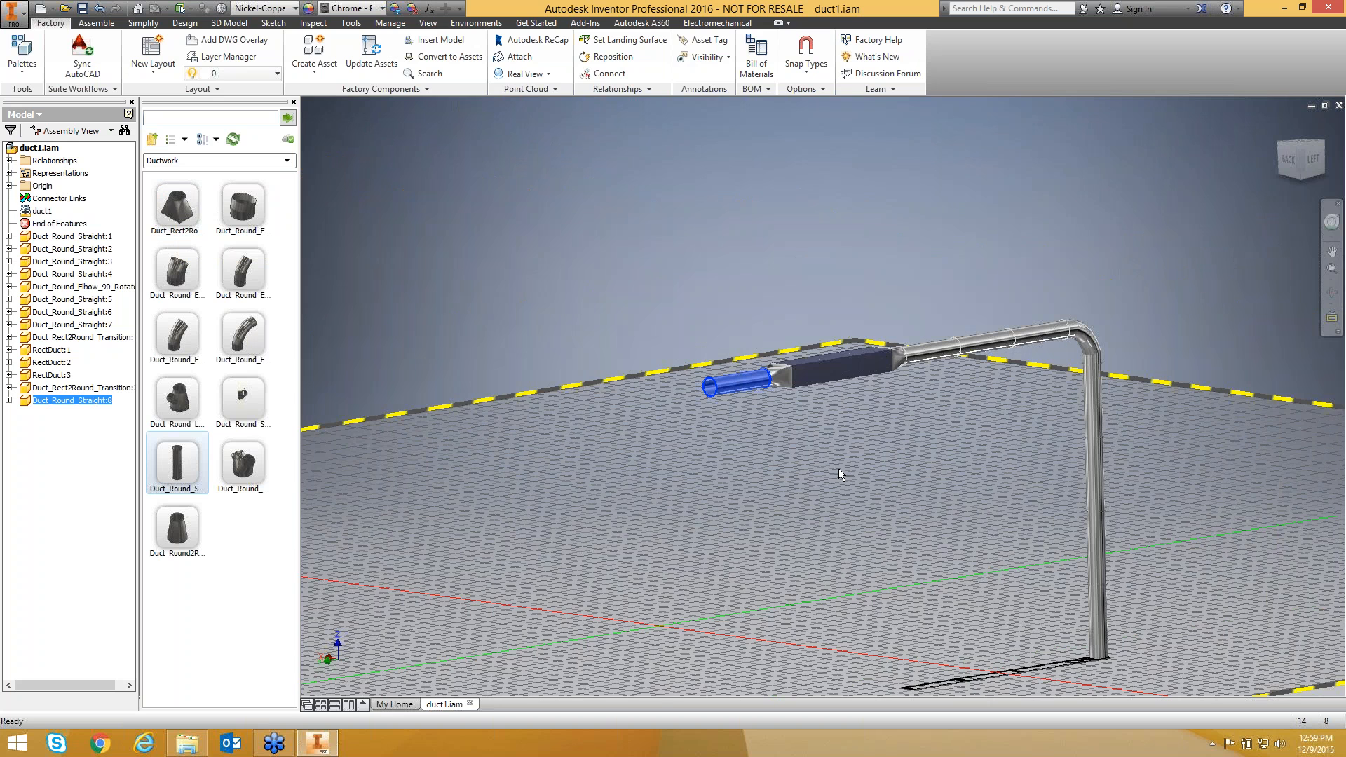
shift+middle_drag(838, 468, 861, 491)
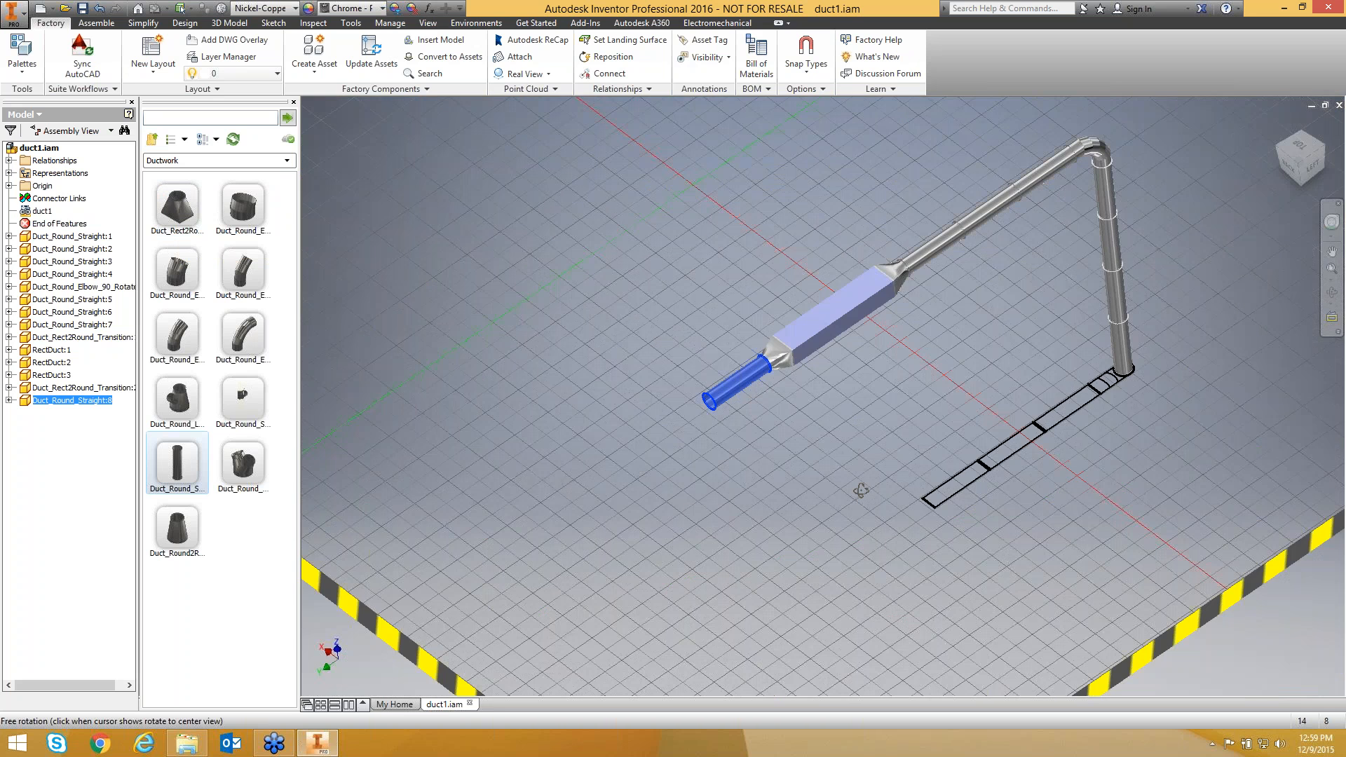
scroll(864, 471, down, 3)
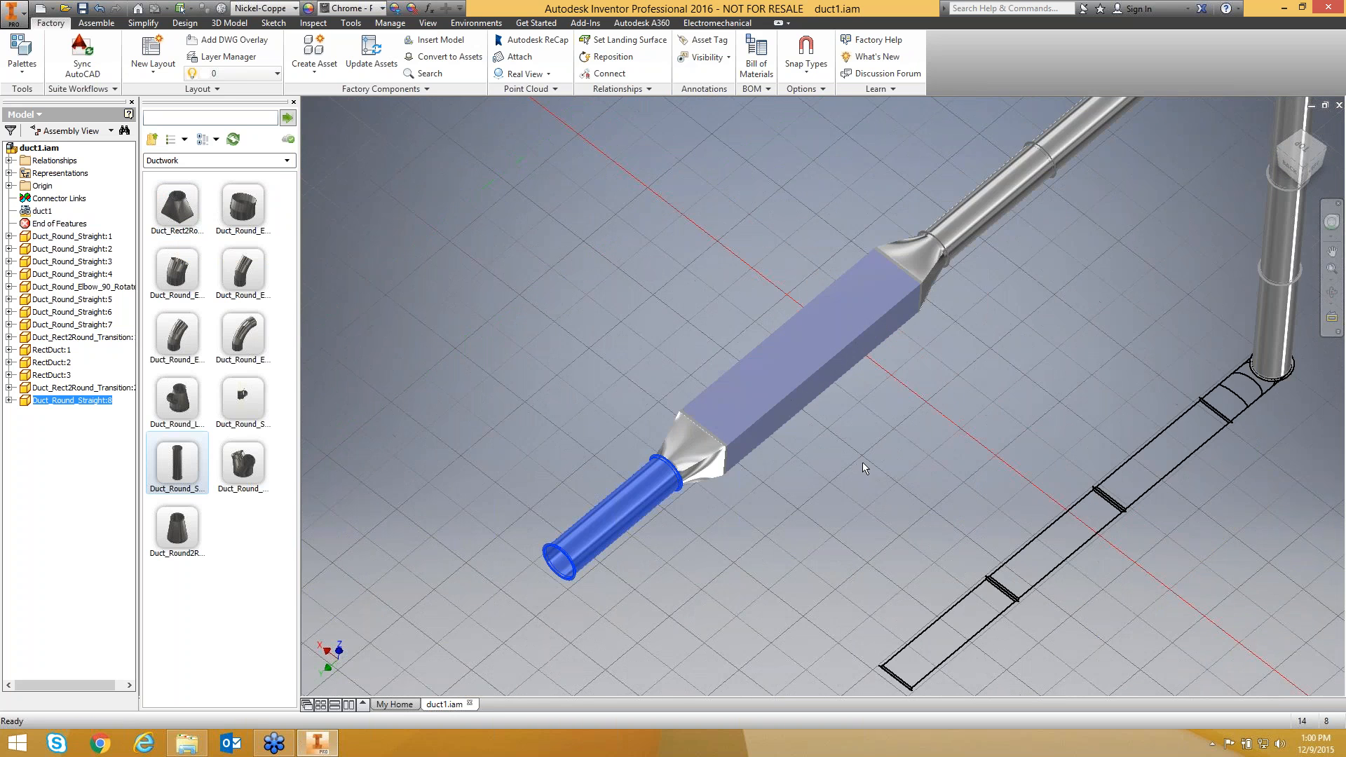
scroll(864, 468, up, 3)
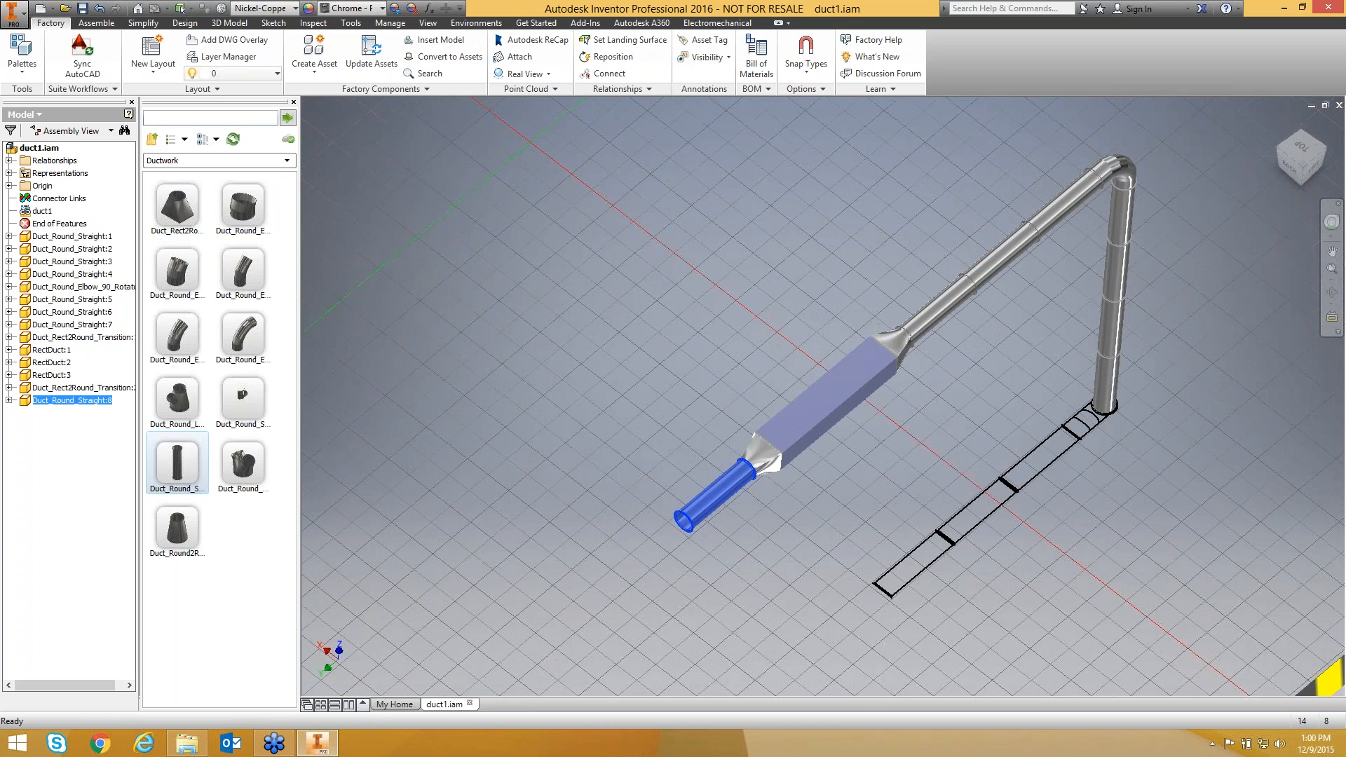
Sync the assembly to AutoCAD, open the resulting duct1.dwg there and fit the whole duct layout in the view.
click(81, 63)
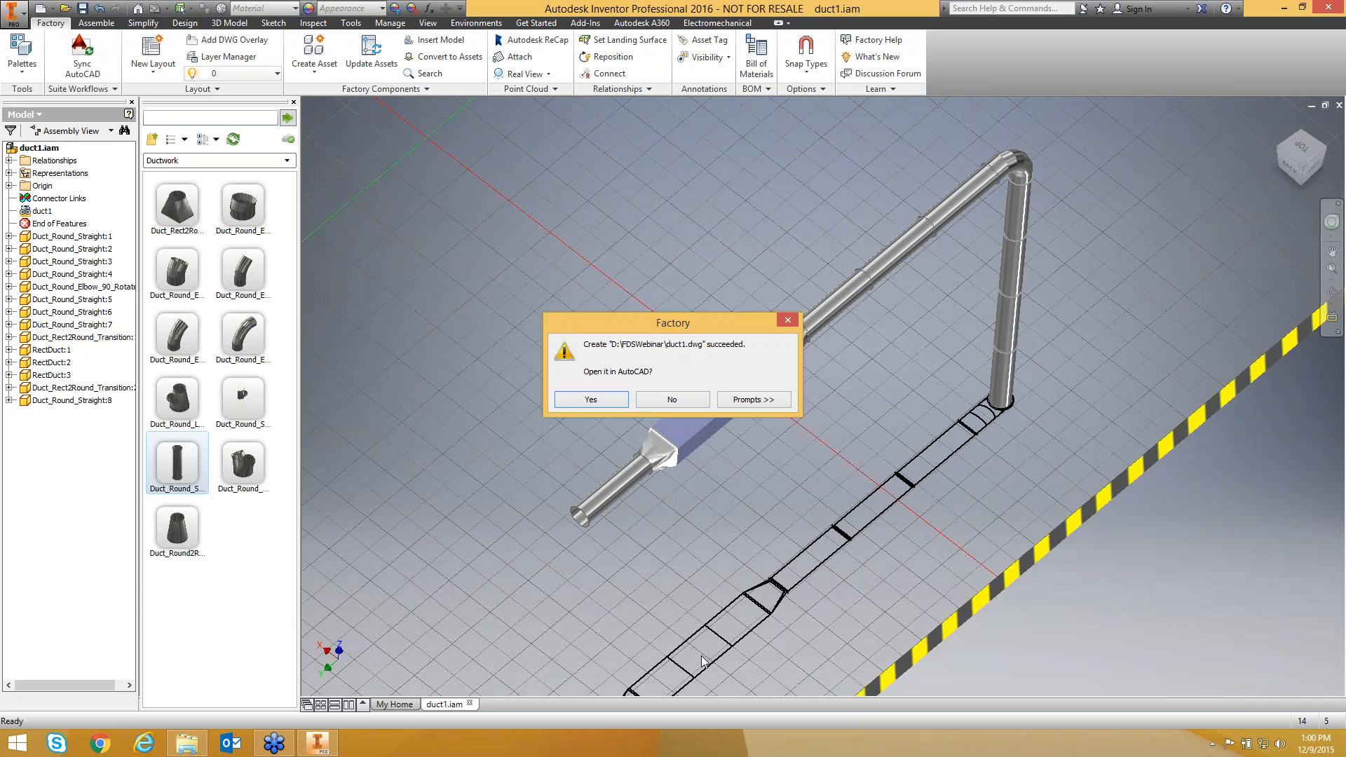
click(591, 399)
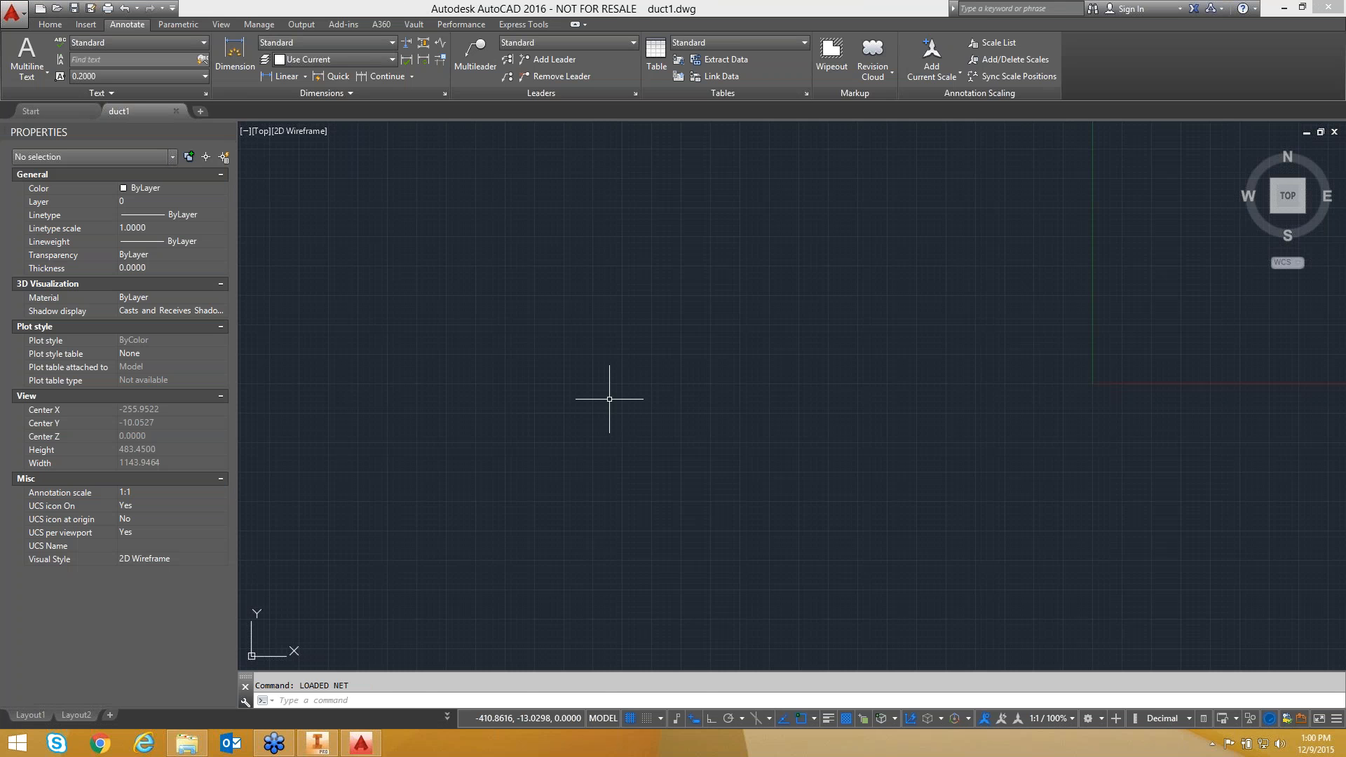
middle_click(716, 401)
middle_click(716, 401)
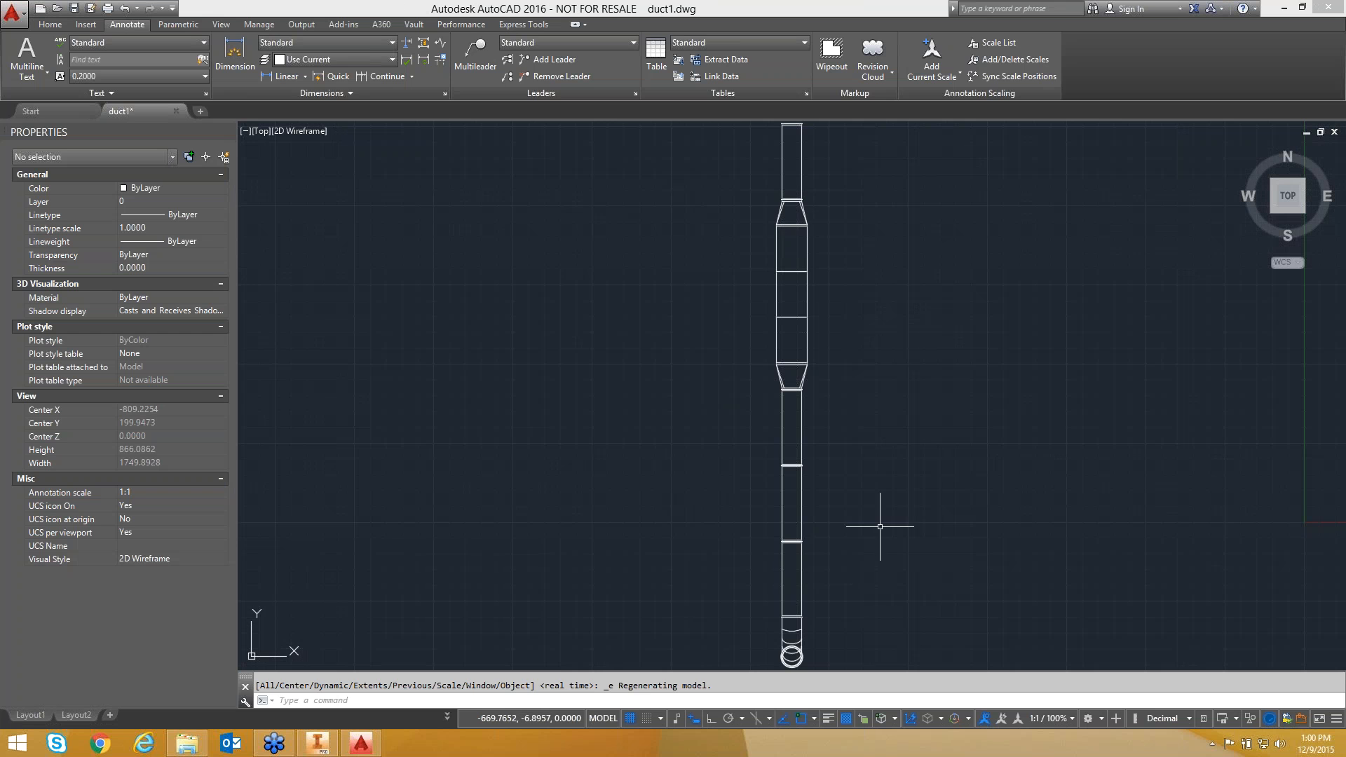
Examine the synced duct layout in AutoCAD from a 3D angle, and close AutoCAD to return to the Inventor assembly.
shift+middle_drag(853, 506, 845, 495)
shift+middle_drag(834, 485, 698, 345)
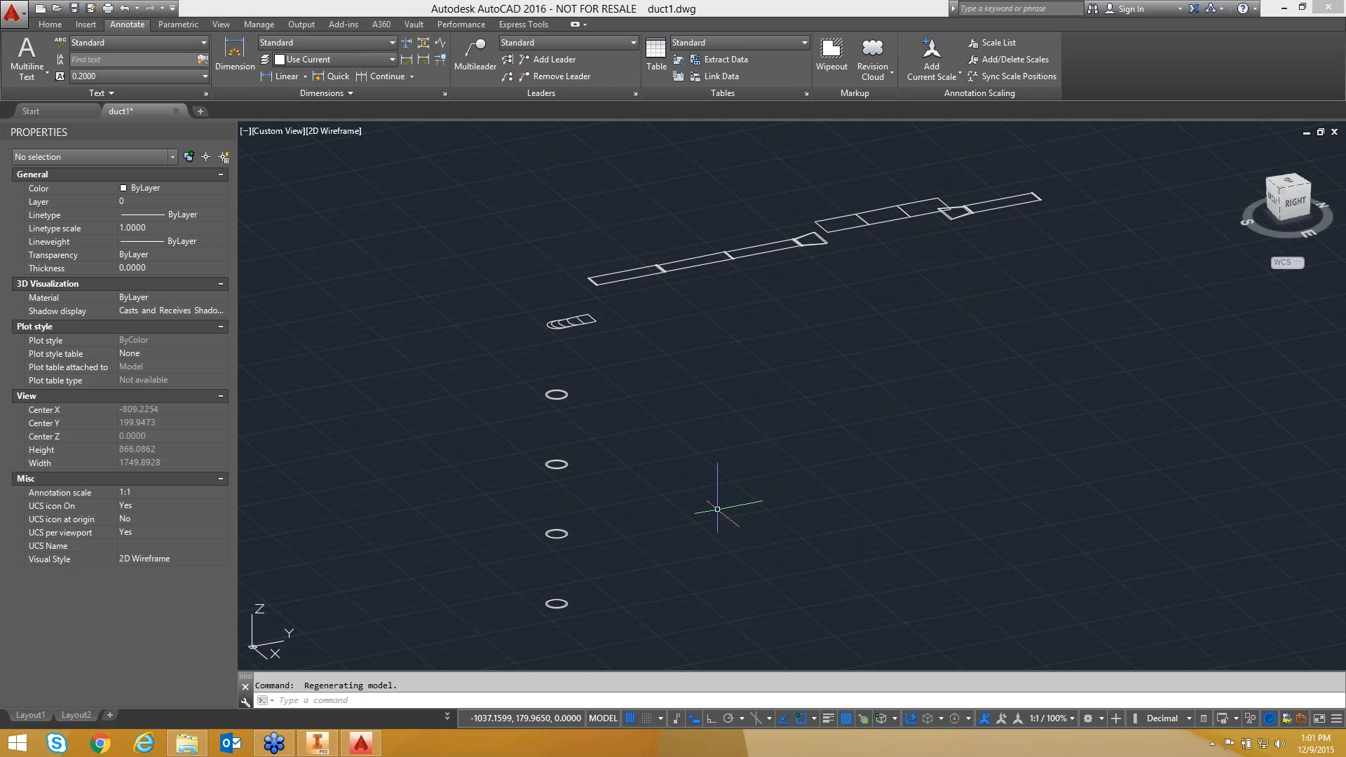
click(1330, 7)
click(686, 403)
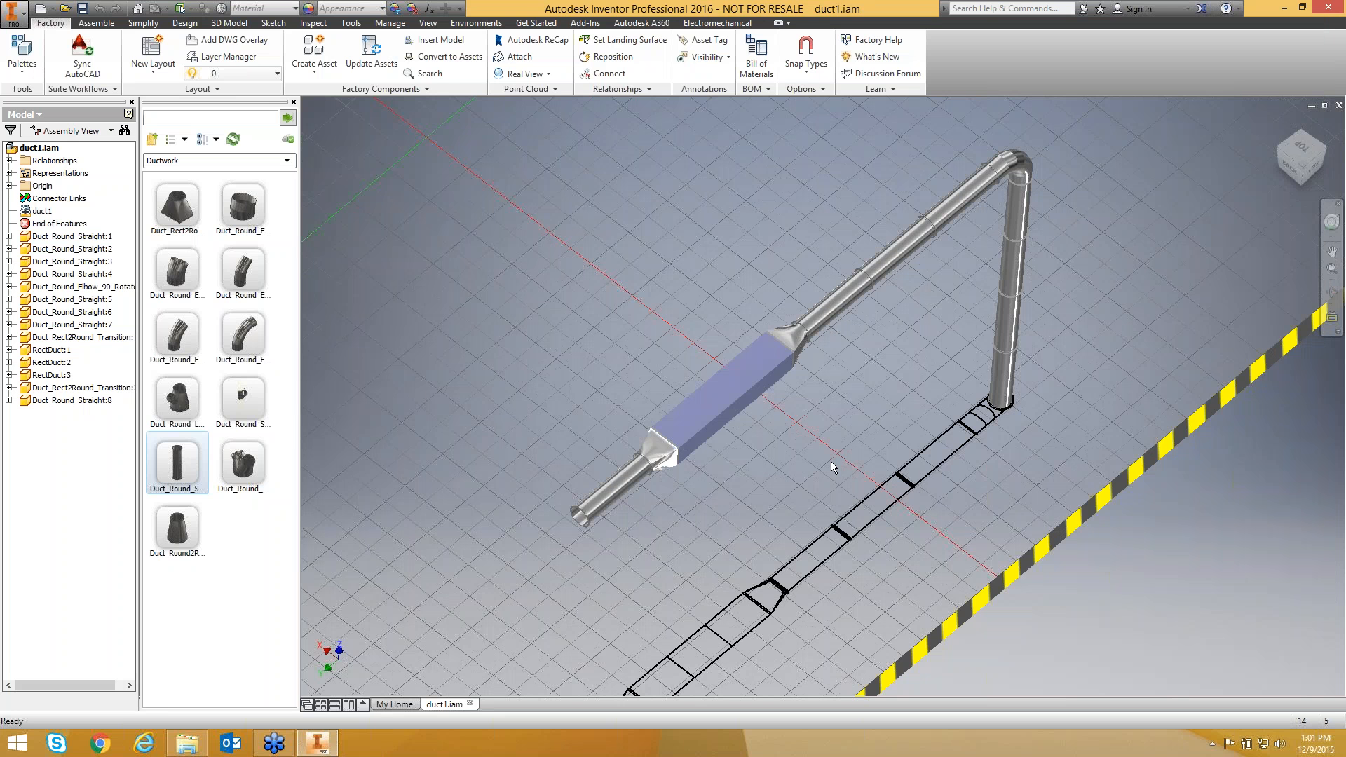
Switch to the PowerPoint slide show and swap the presenter view with the slide show.
key(alt+Tab)
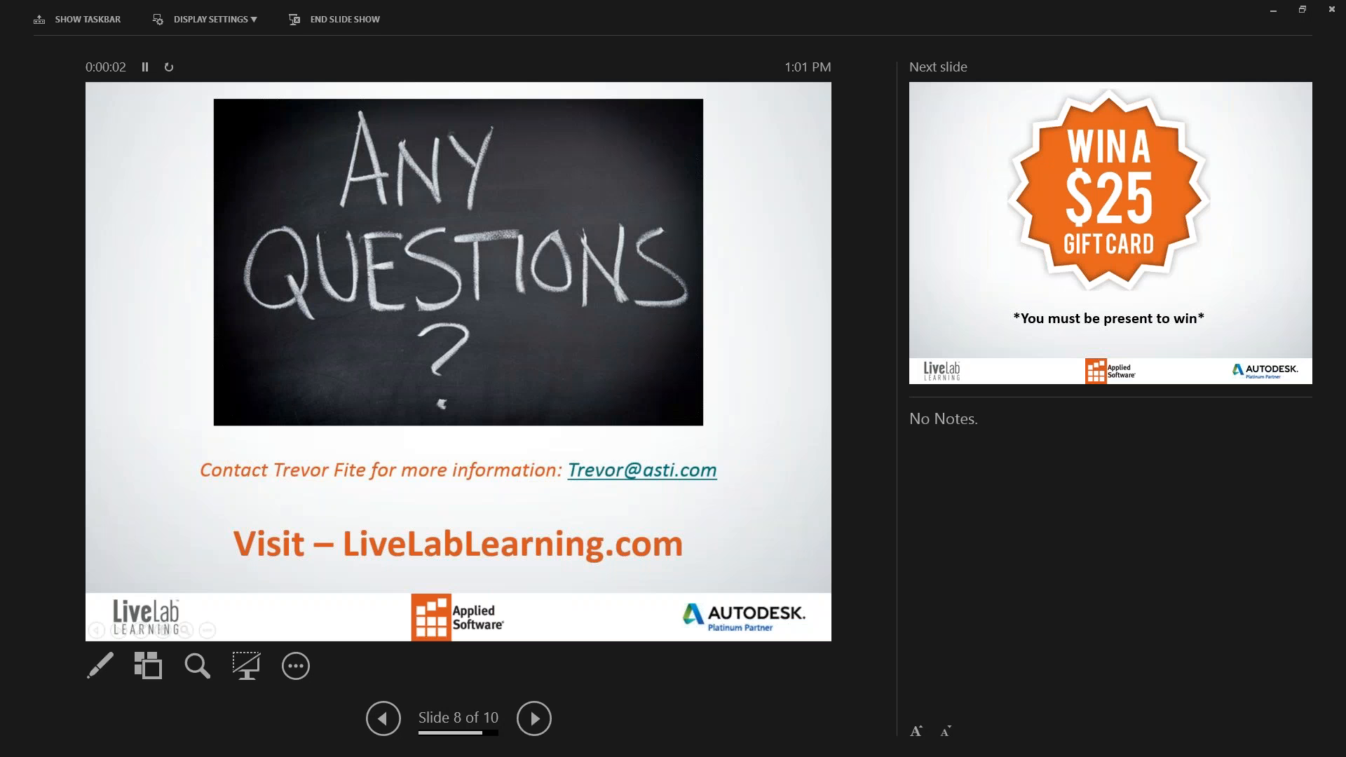
click(216, 18)
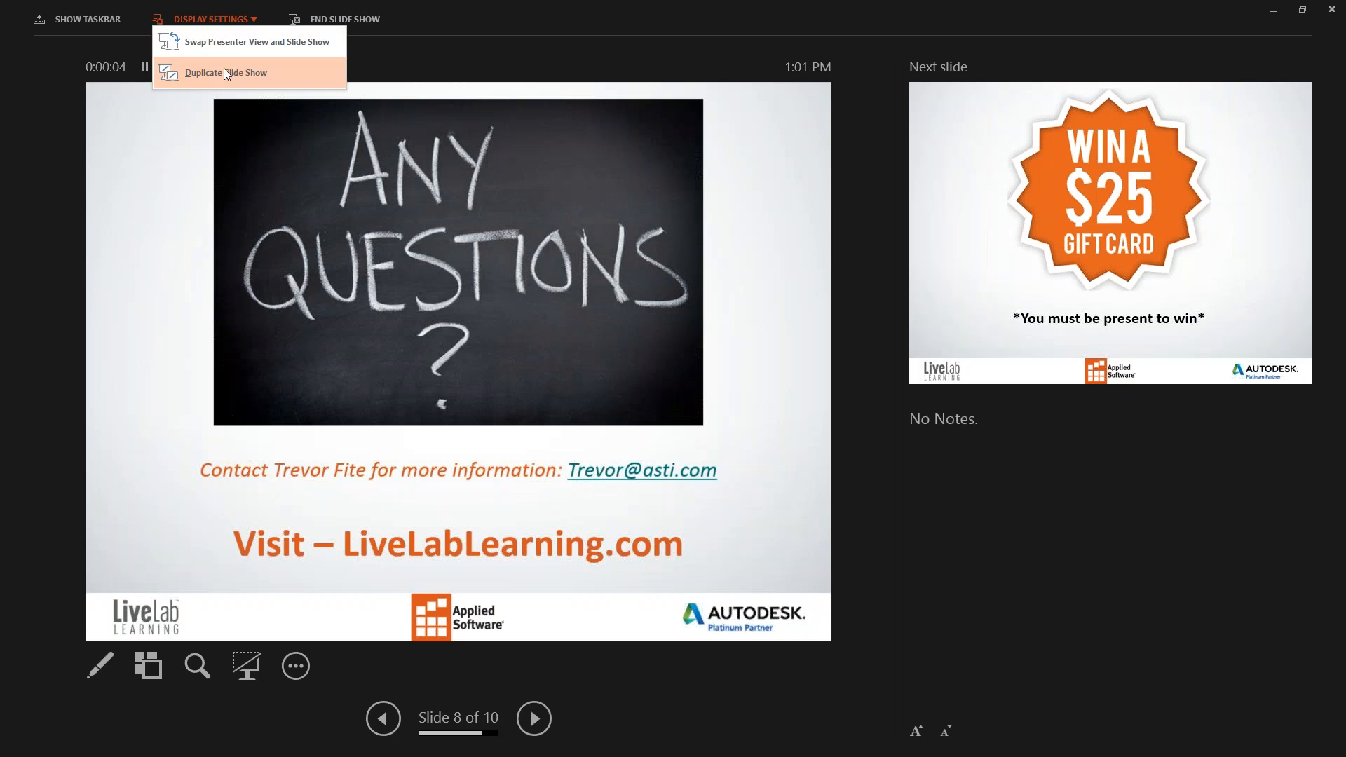
click(225, 49)
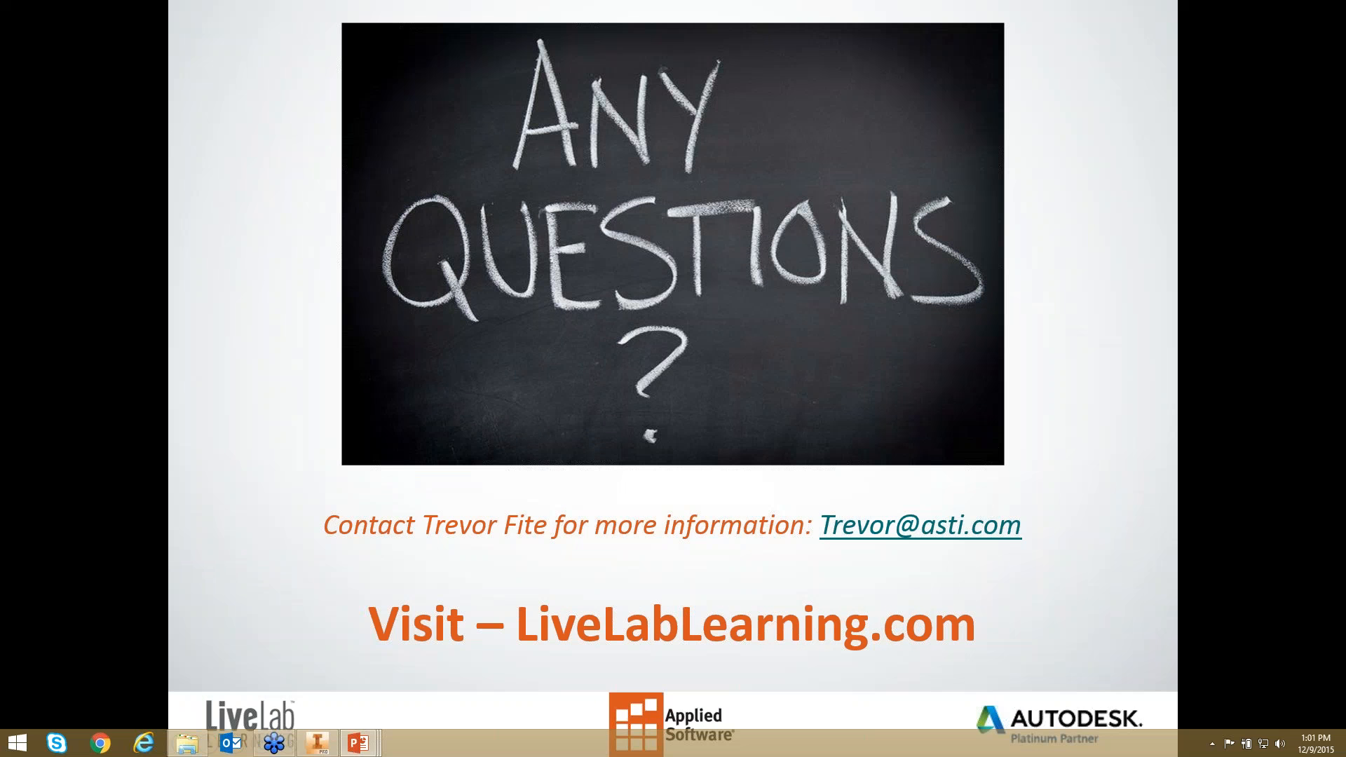